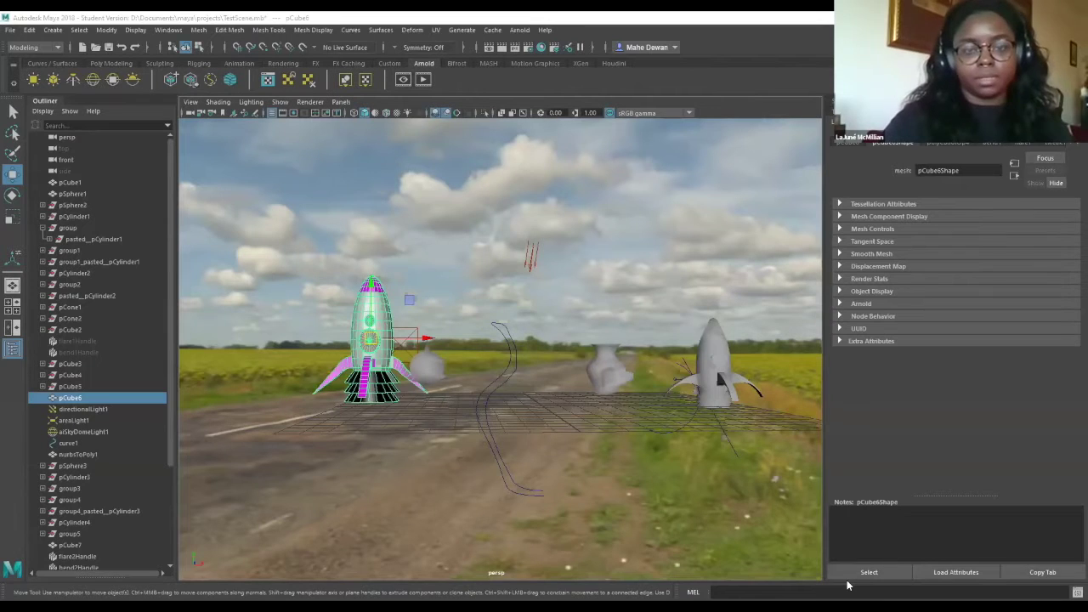
# Examine the rocket, vase and other models in the existing scene at different distances, and select the vase.
pyautogui.scroll(-2, 543, 245)
pyautogui.scroll(5, 541, 246)
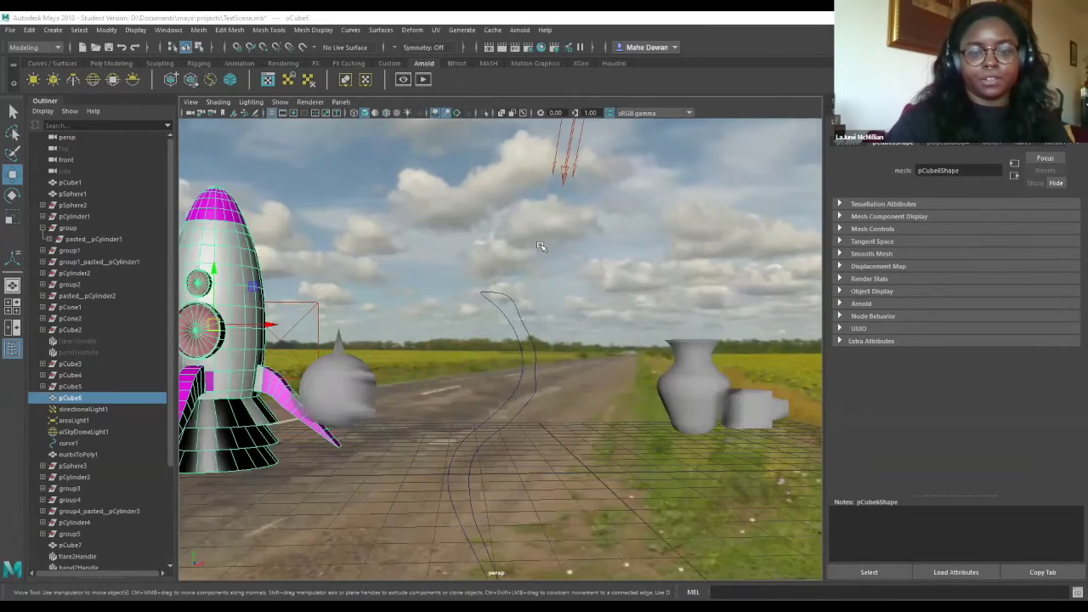
pyautogui.scroll(-3, 540, 247)
pyautogui.scroll(1, 541, 281)
pyautogui.scroll(-3, 544, 312)
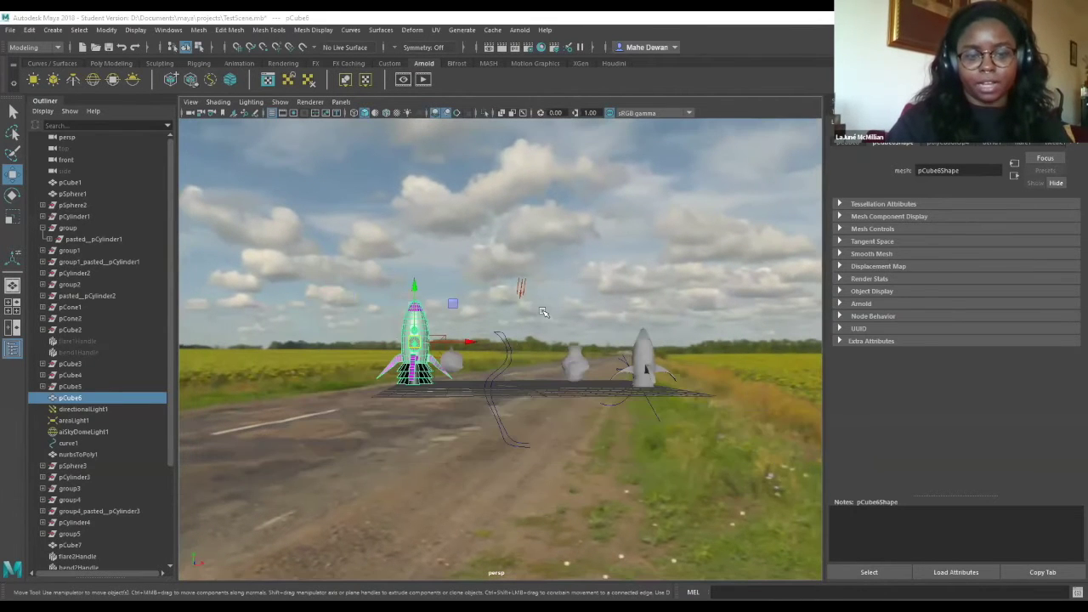
pyautogui.scroll(4, 651, 352)
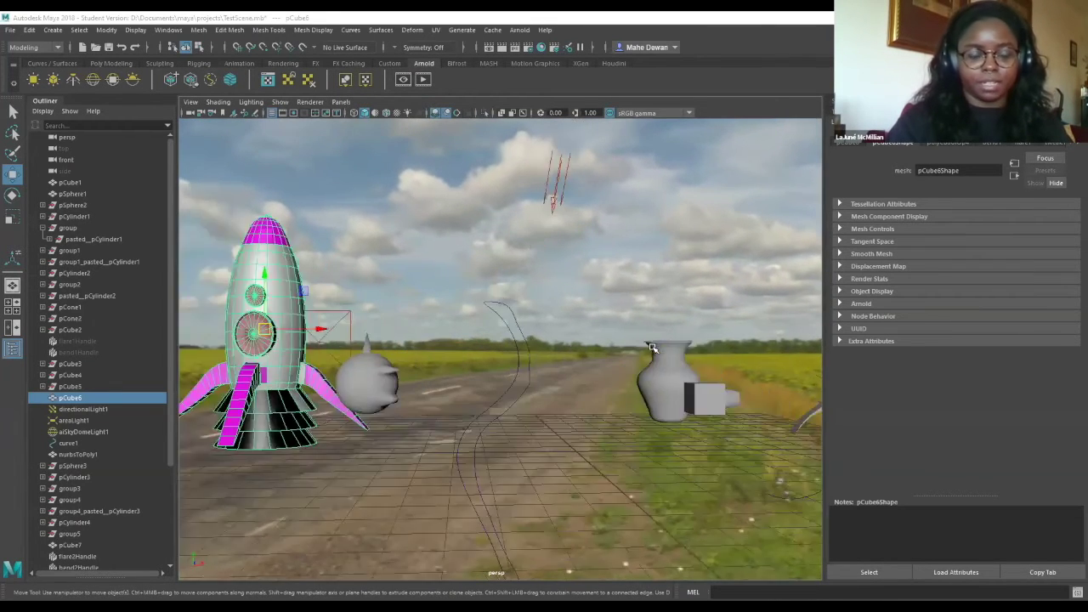
pyautogui.scroll(-4, 642, 349)
pyautogui.scroll(2, 642, 350)
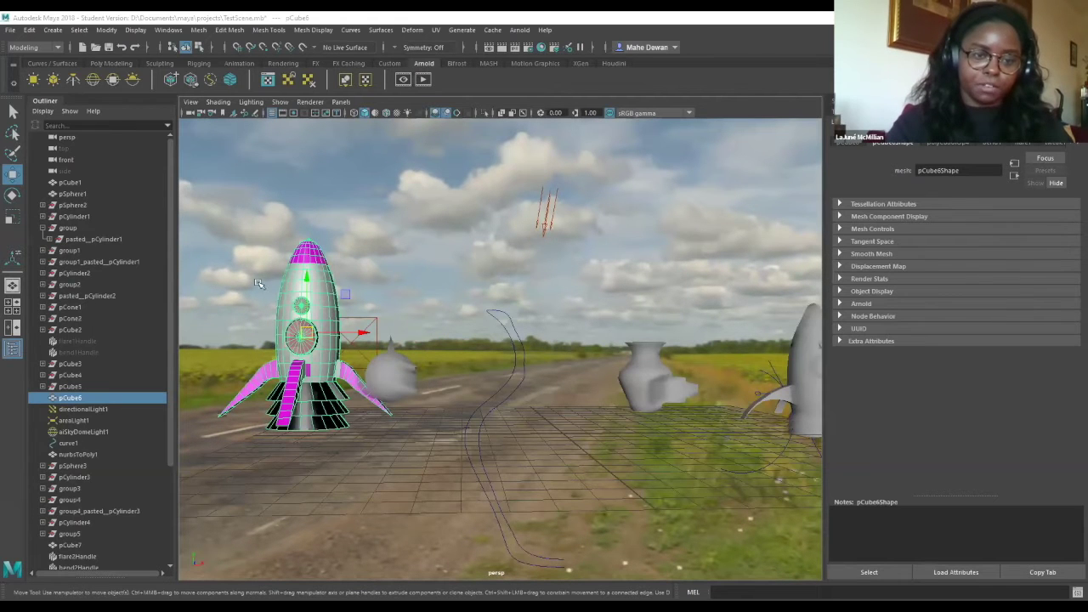
pyautogui.scroll(-2, 491, 357)
pyautogui.scroll(4, 729, 370)
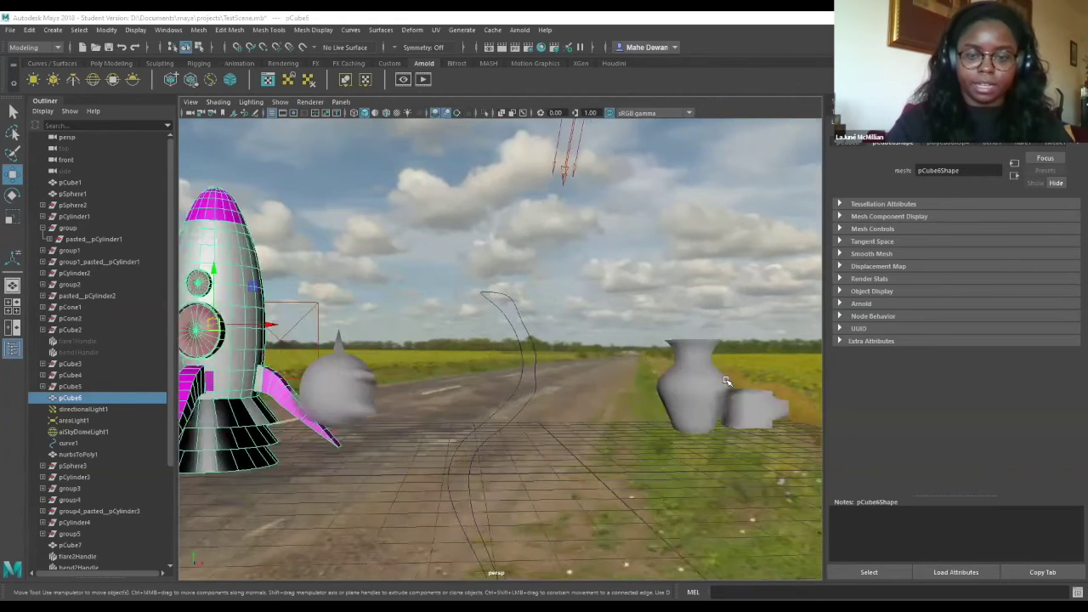
pyautogui.scroll(2, 727, 381)
pyautogui.click(724, 382)
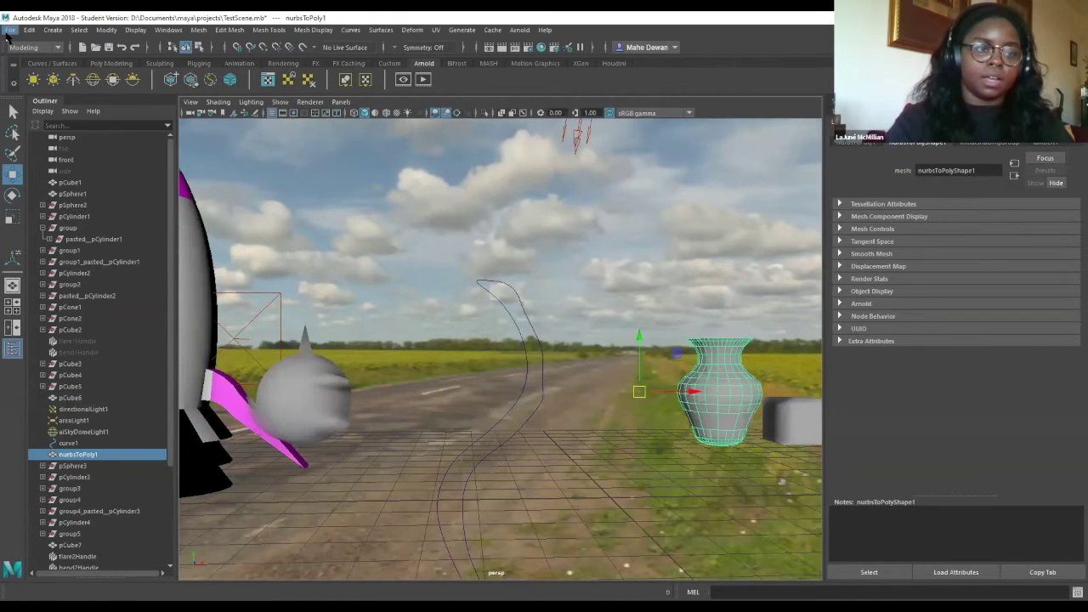
# Start a new empty scene, saving the changes to TestScene.mb.
pyautogui.click(10, 30)
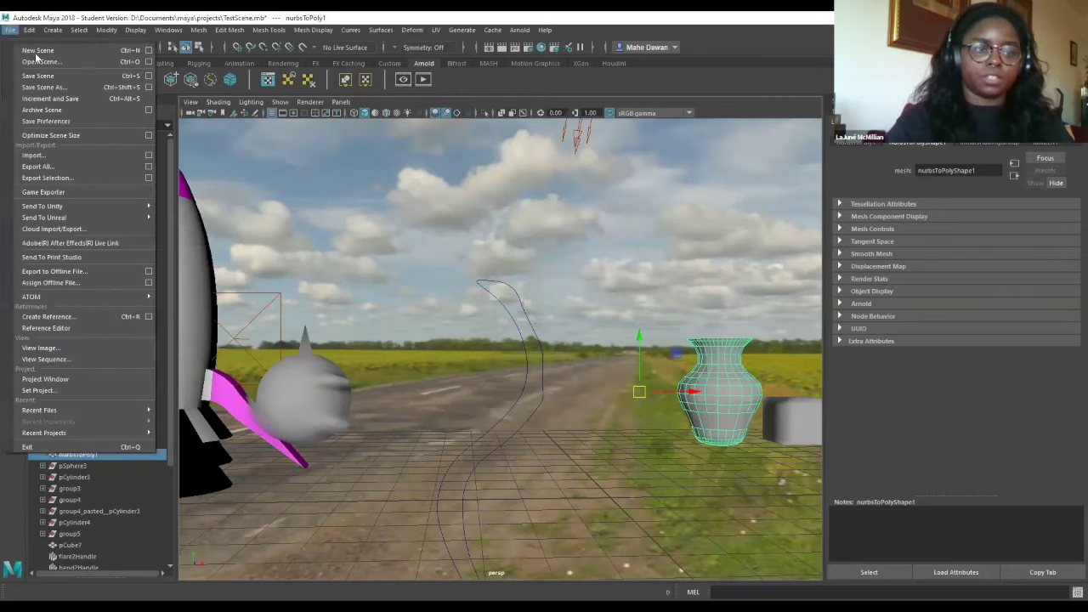
pyautogui.click(38, 51)
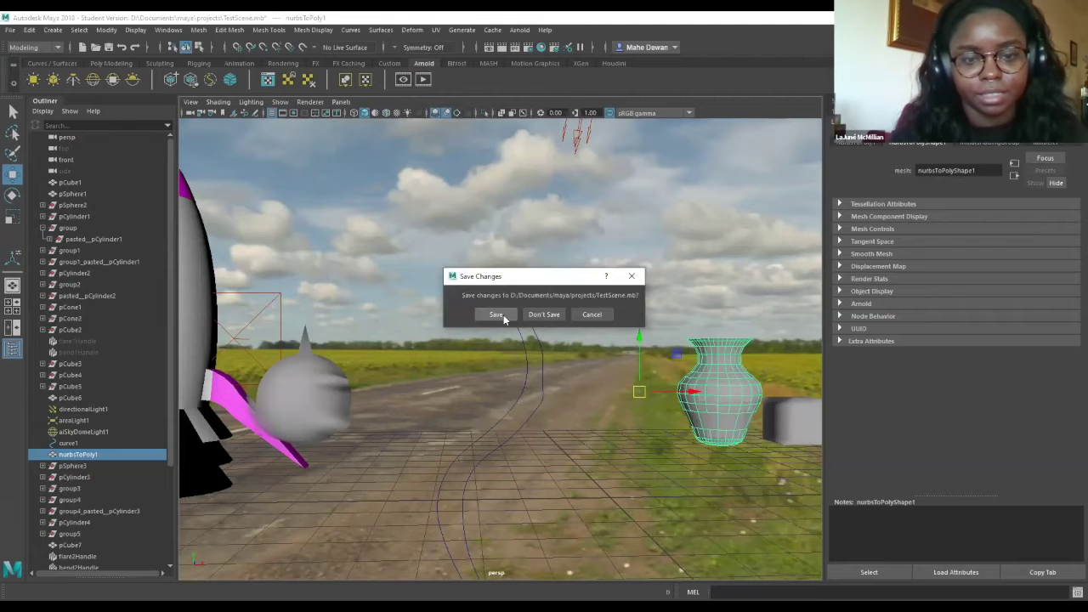
pyautogui.click(503, 314)
pyautogui.click(515, 322)
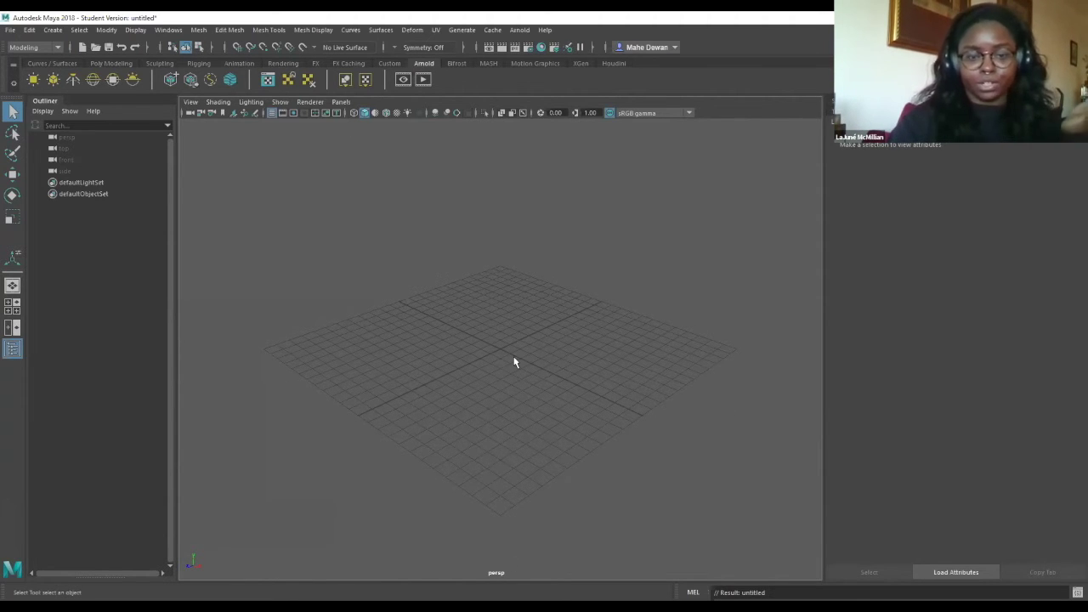
# Examine the empty scene's grid up close and from far away in the perspective view.
pyautogui.scroll(5, 517, 361)
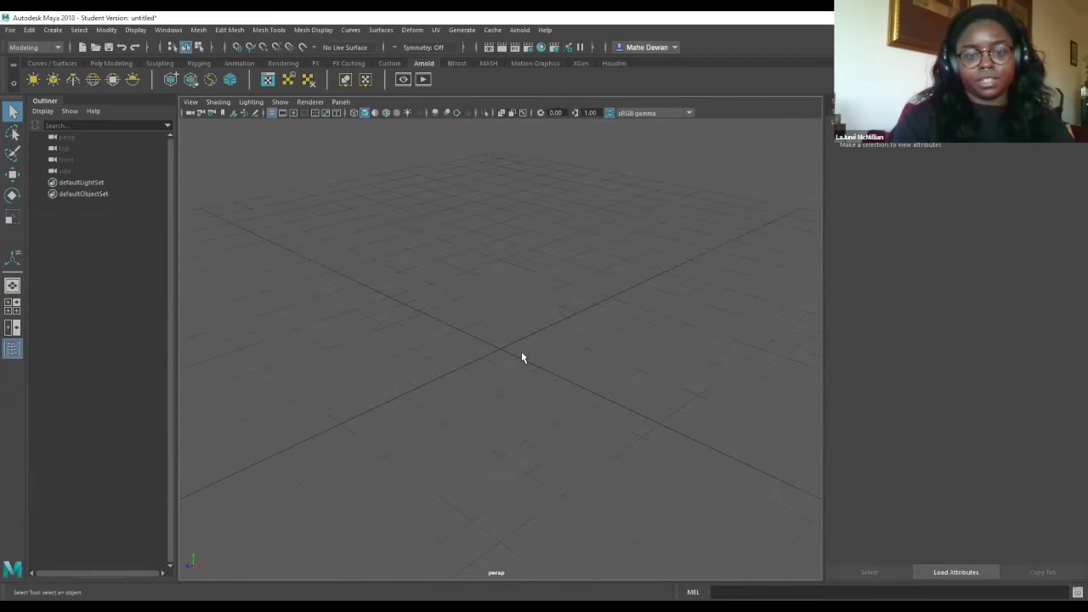
pyautogui.scroll(-5, 448, 310)
pyautogui.scroll(5, 479, 324)
pyautogui.scroll(-5, 479, 324)
pyautogui.scroll(-2, 480, 323)
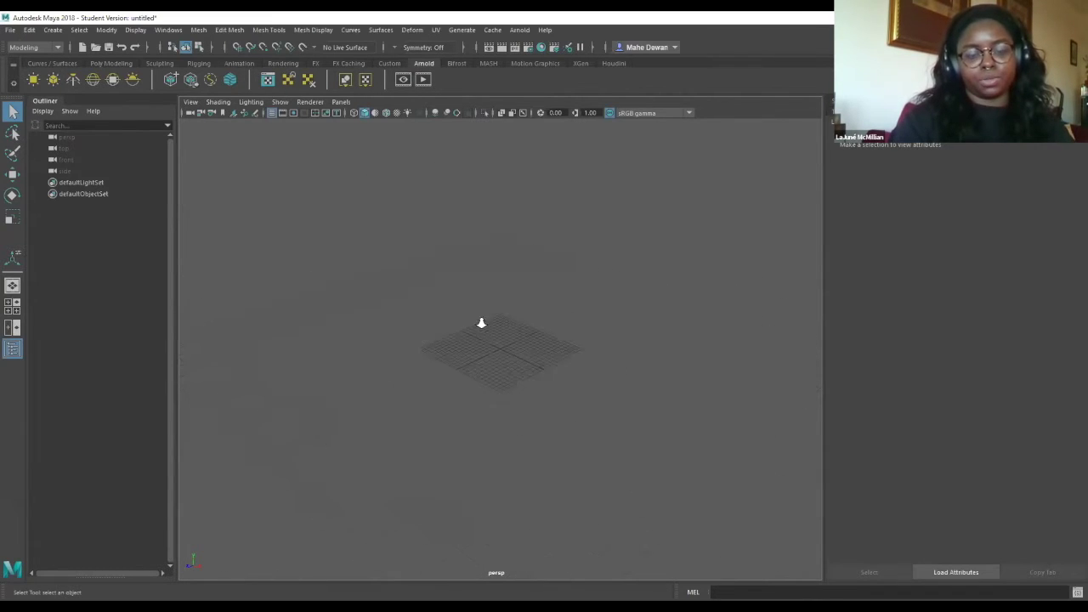
pyautogui.scroll(5, 480, 323)
pyautogui.scroll(-2, 481, 325)
pyautogui.scroll(4, 481, 327)
pyautogui.scroll(-3, 482, 331)
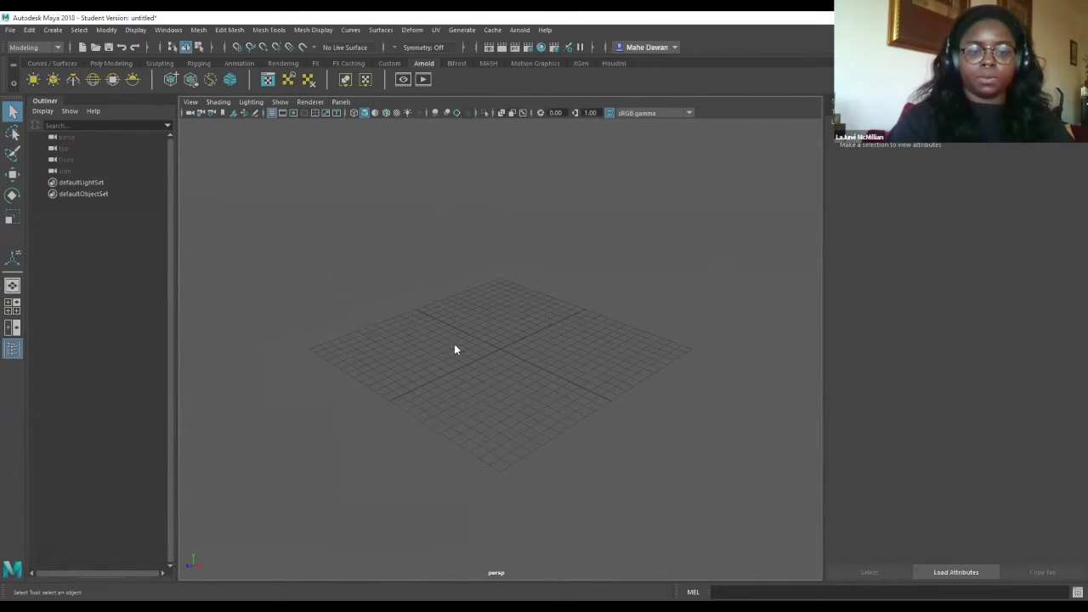
pyautogui.moveTo(456, 331); pyautogui.dragTo(463, 338)
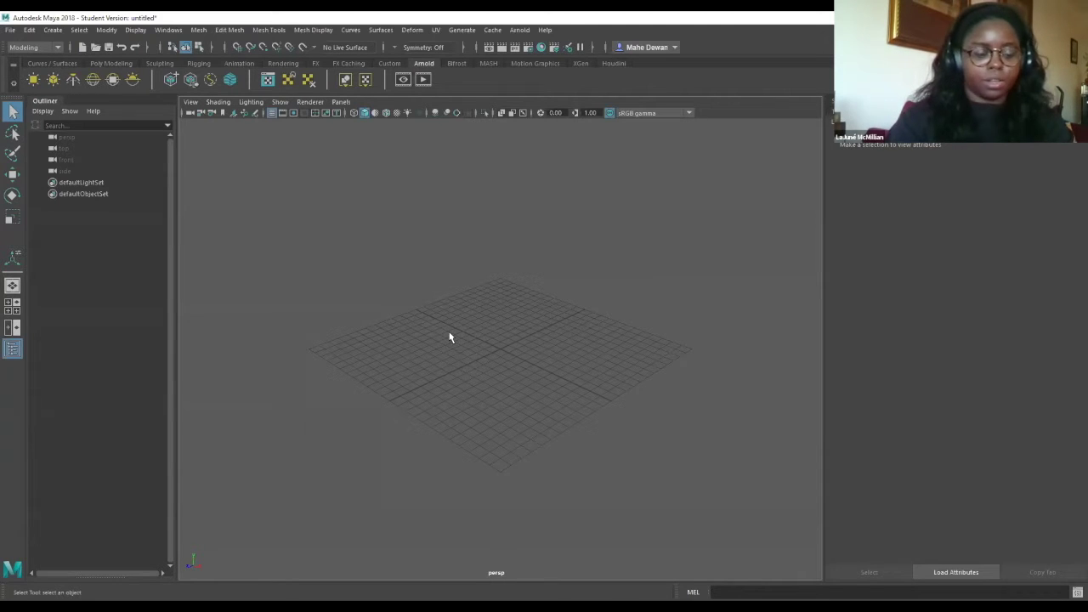
# Examine the empty grid from different orbit angles and distances, ending on a low perspective view.
pyautogui.keyDown('alt'); pyautogui.moveTo(430, 338); pyautogui.dragTo(508, 322); pyautogui.keyUp('alt')
pyautogui.keyDown('alt'); pyautogui.moveTo(509, 323); pyautogui.dragTo(614, 401, button='right'); pyautogui.keyUp('alt')
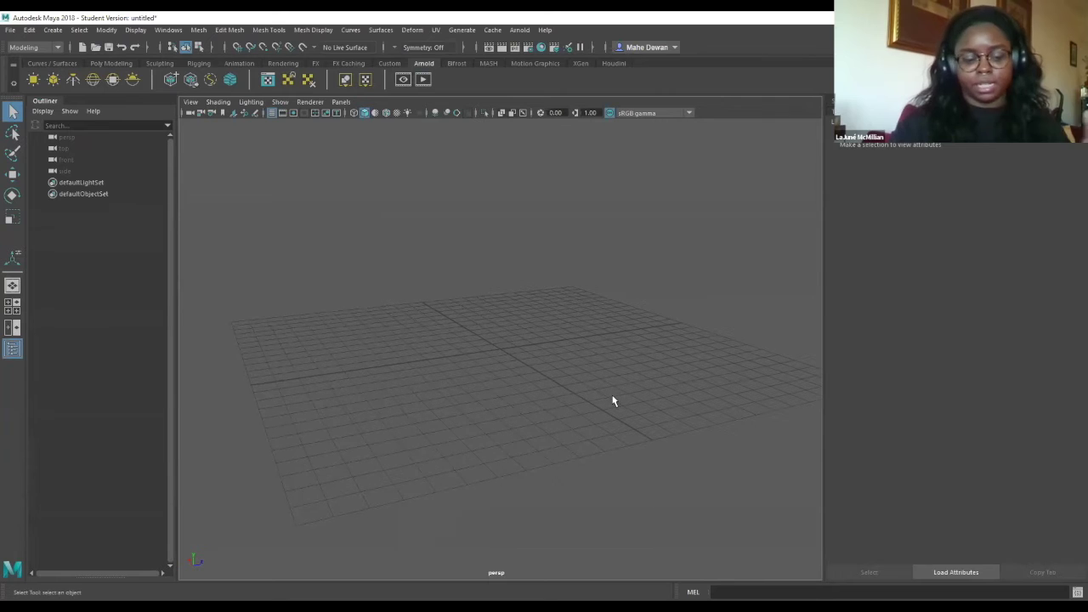
pyautogui.keyDown('alt'); pyautogui.moveTo(488, 349); pyautogui.dragTo(150, 230); pyautogui.keyUp('alt')
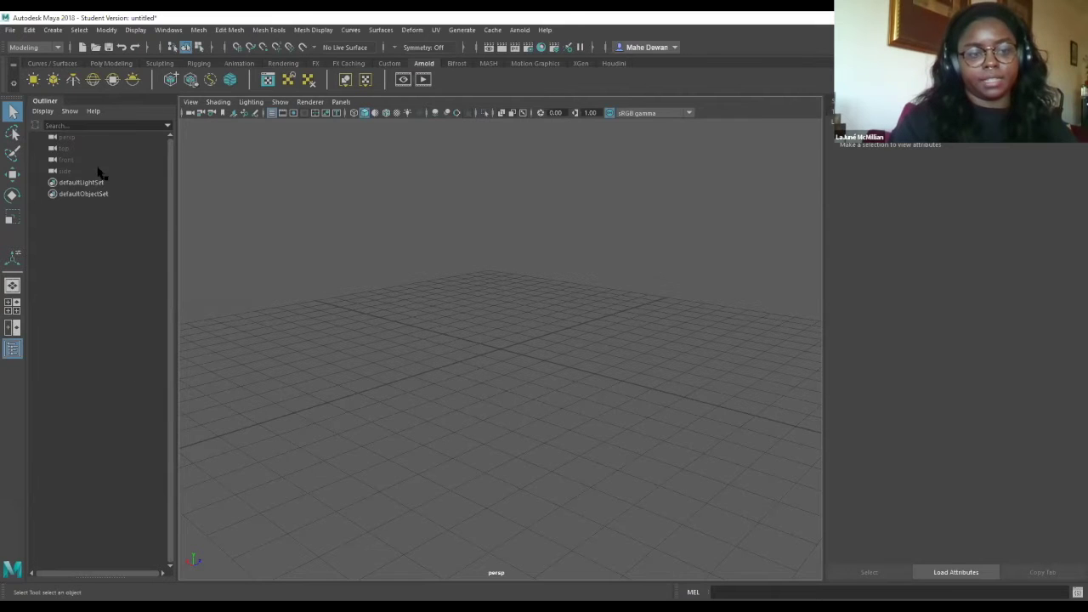
pyautogui.scroll(-10, 494, 364)
pyautogui.scroll(12, 493, 362)
pyautogui.scroll(-4, 477, 358)
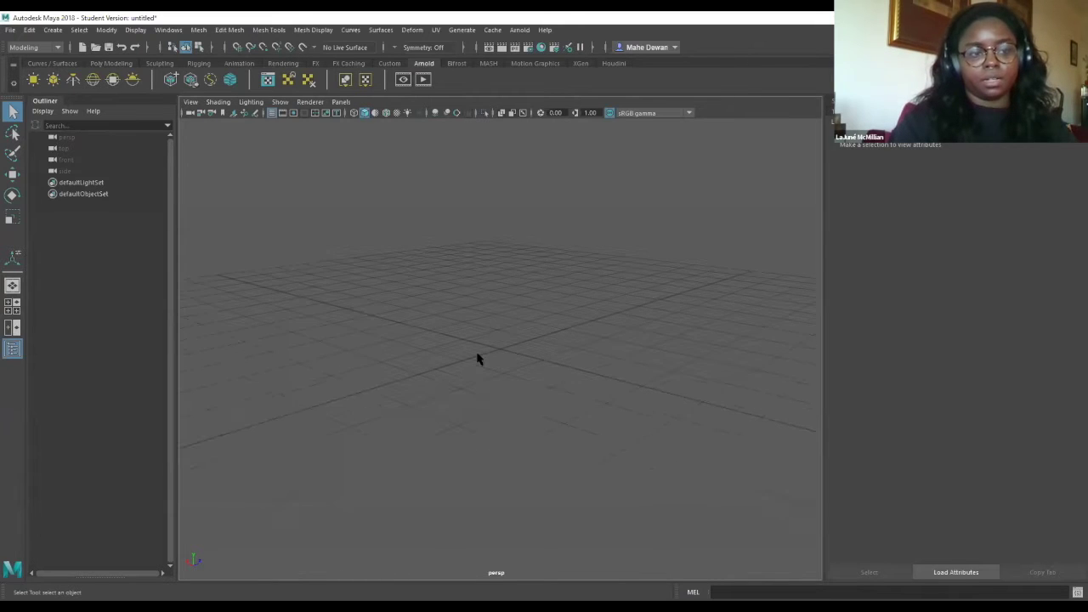
pyautogui.scroll(-3, 477, 359)
pyautogui.scroll(6, 476, 356)
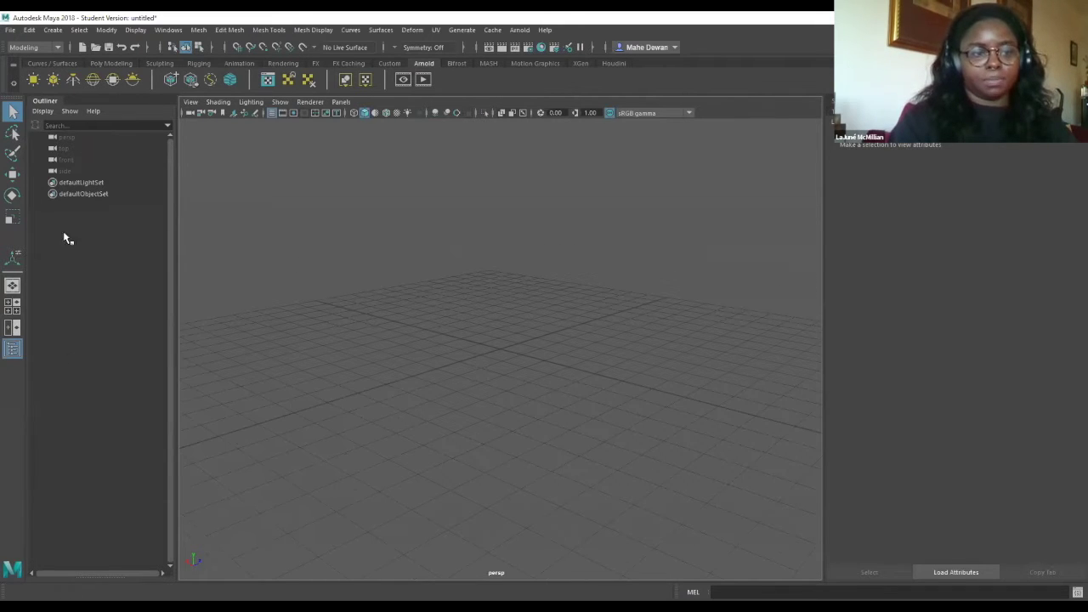
# View the attributes of the top and perspective cameras, and inspect the four-view layout before returning to the single perspective view.
pyautogui.click(59, 150)
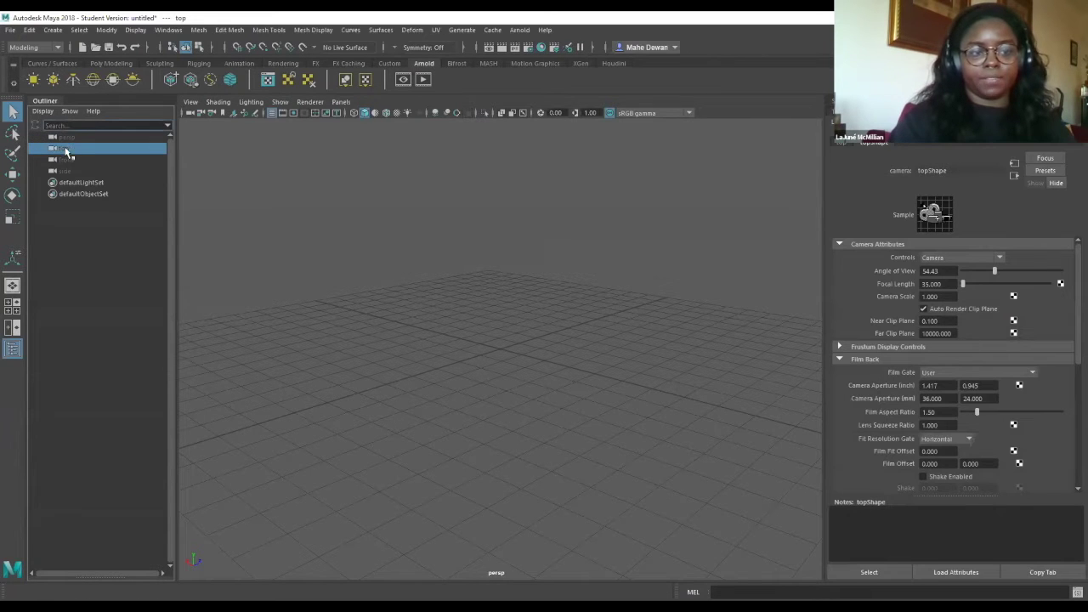
pyautogui.click(71, 138)
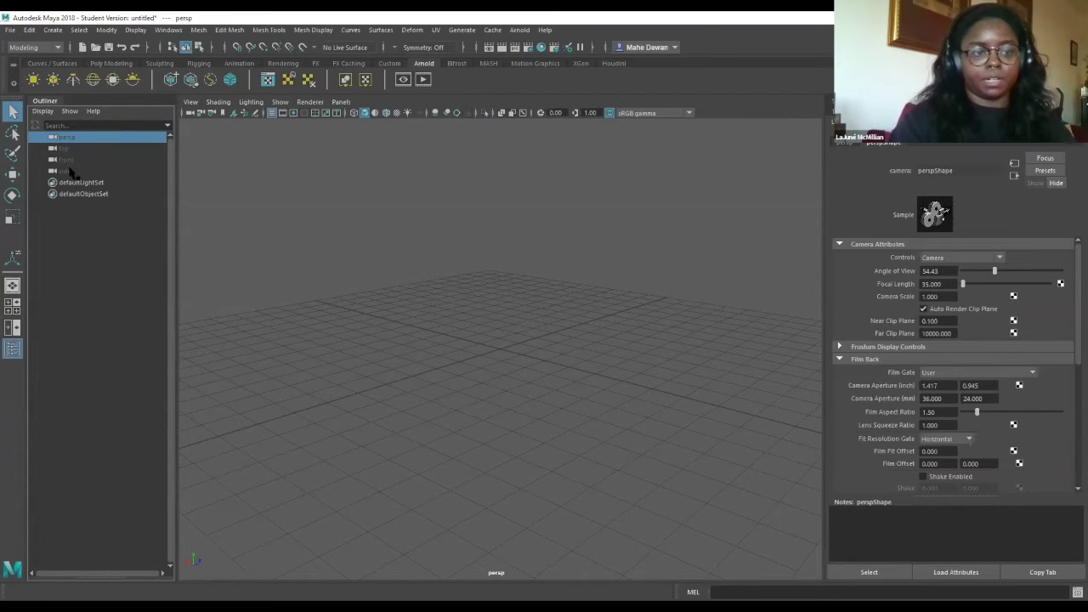
pyautogui.click(12, 307)
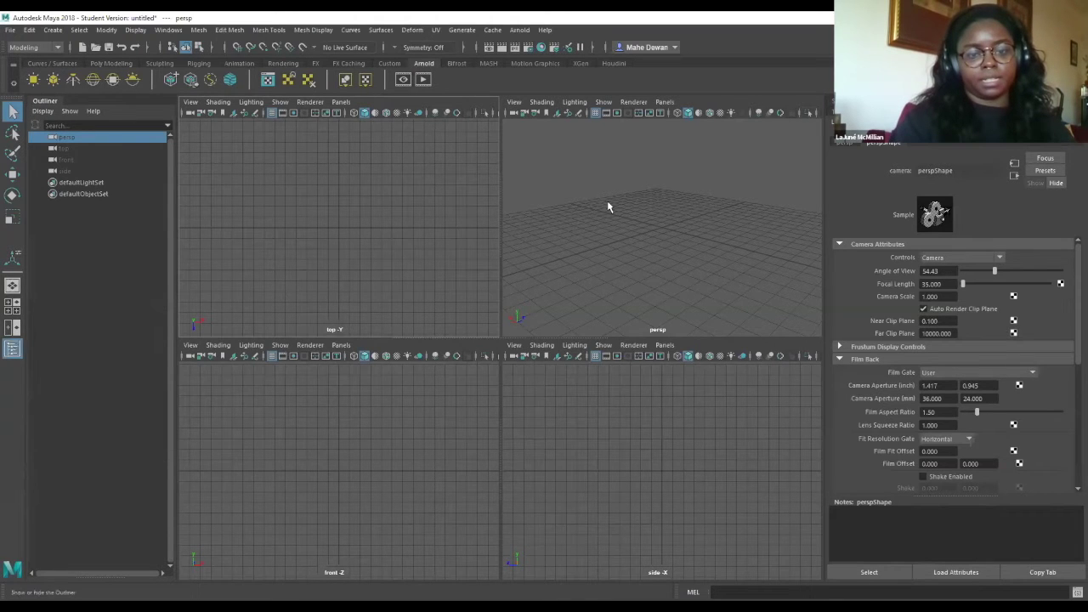
pyautogui.keyDown('alt'); pyautogui.moveTo(608, 207); pyautogui.dragTo(586, 252); pyautogui.keyUp('alt')
pyautogui.scroll(-5, 291, 225)
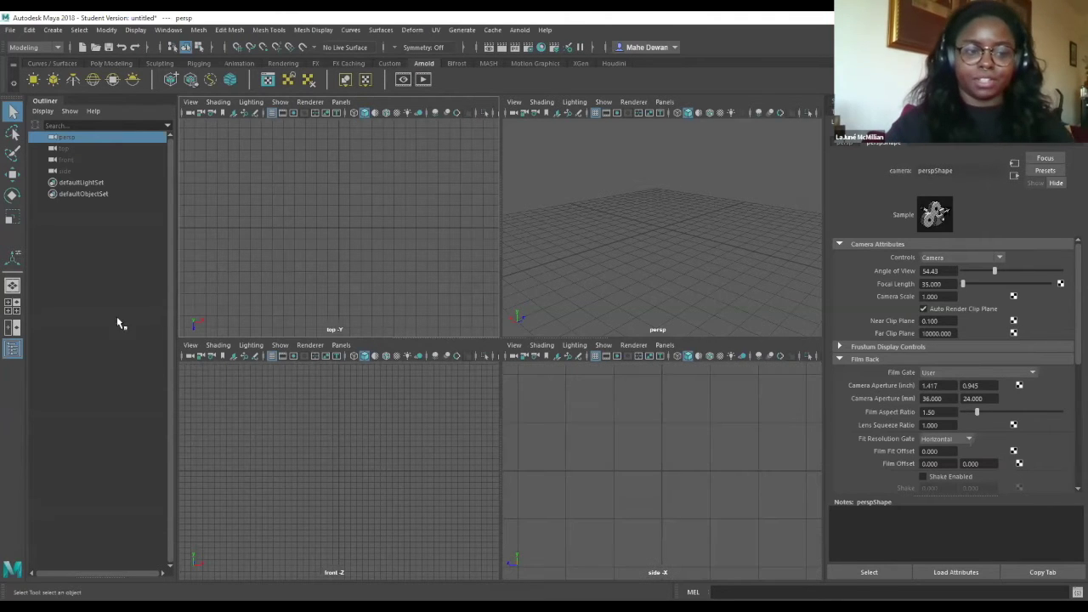
pyautogui.click(12, 286)
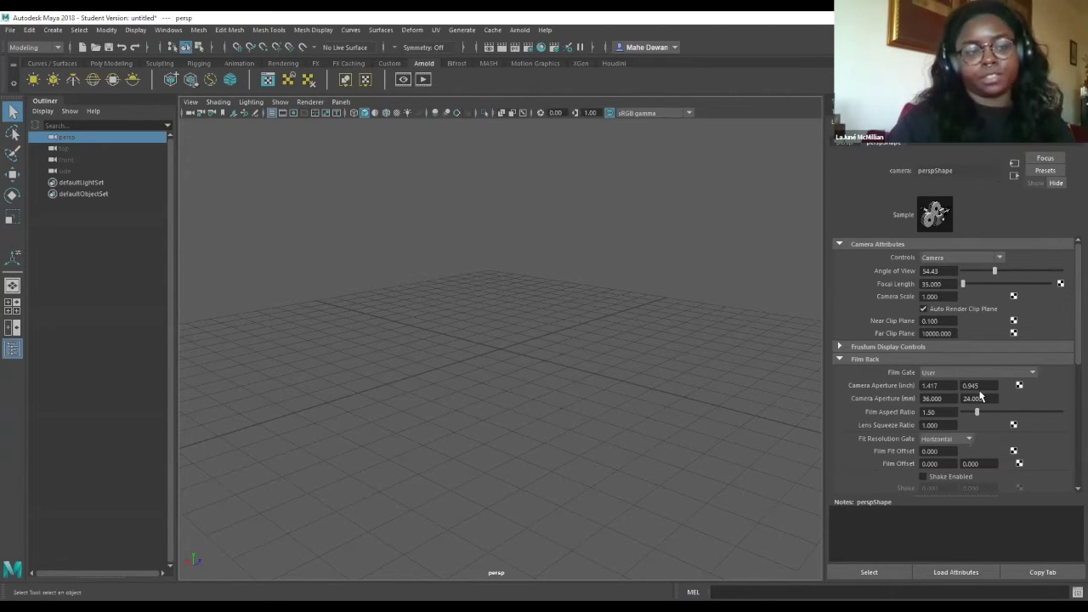
pyautogui.scroll(2, 523, 374)
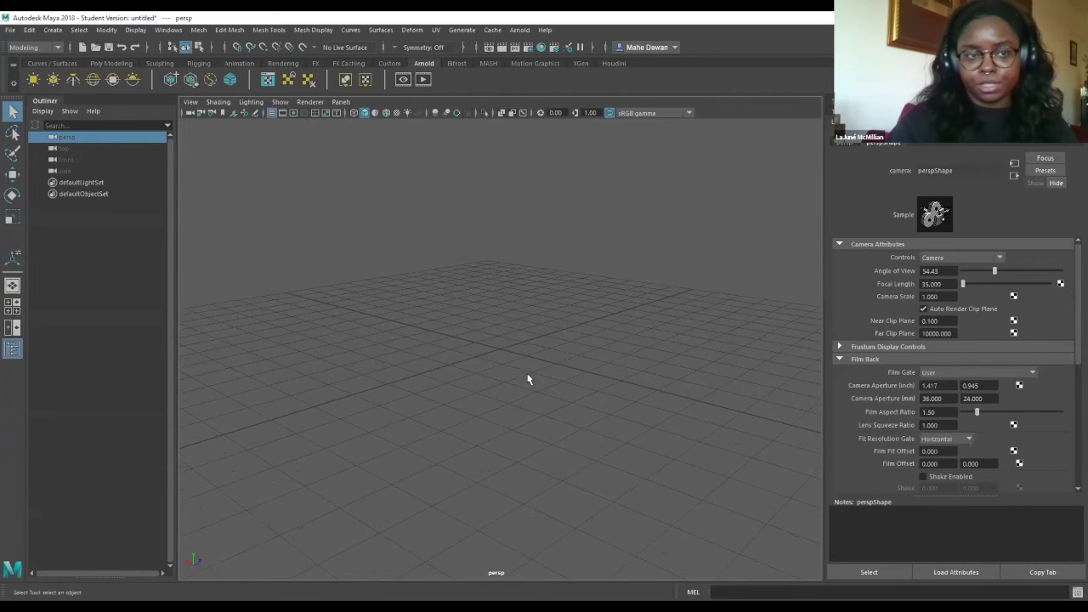
# Create a polygon sphere at the grid's origin, with the Modeling menu set active.
pyautogui.click(59, 48)
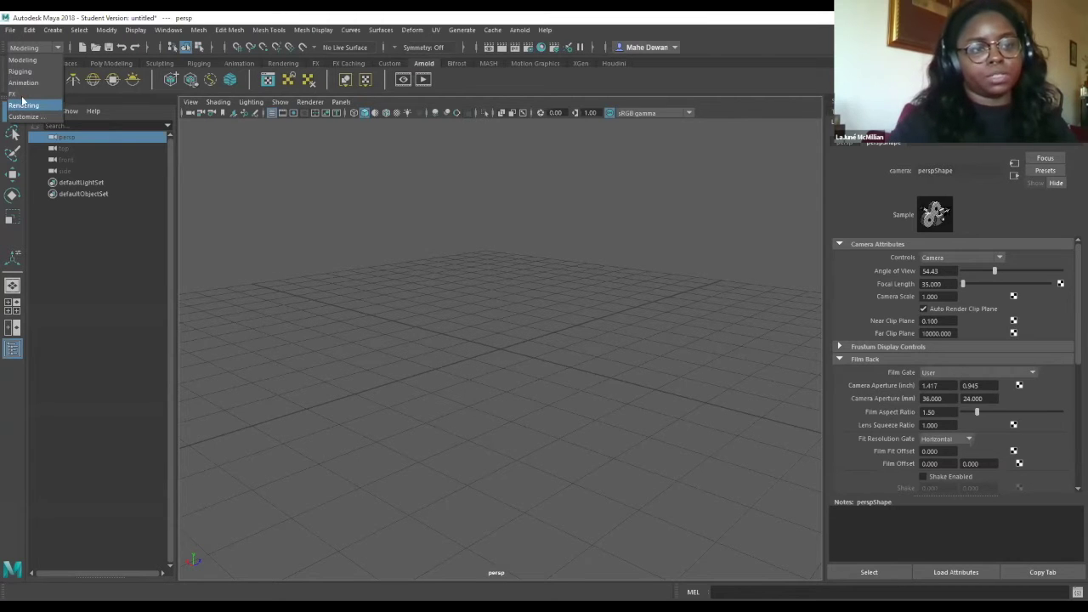
pyautogui.click(23, 60)
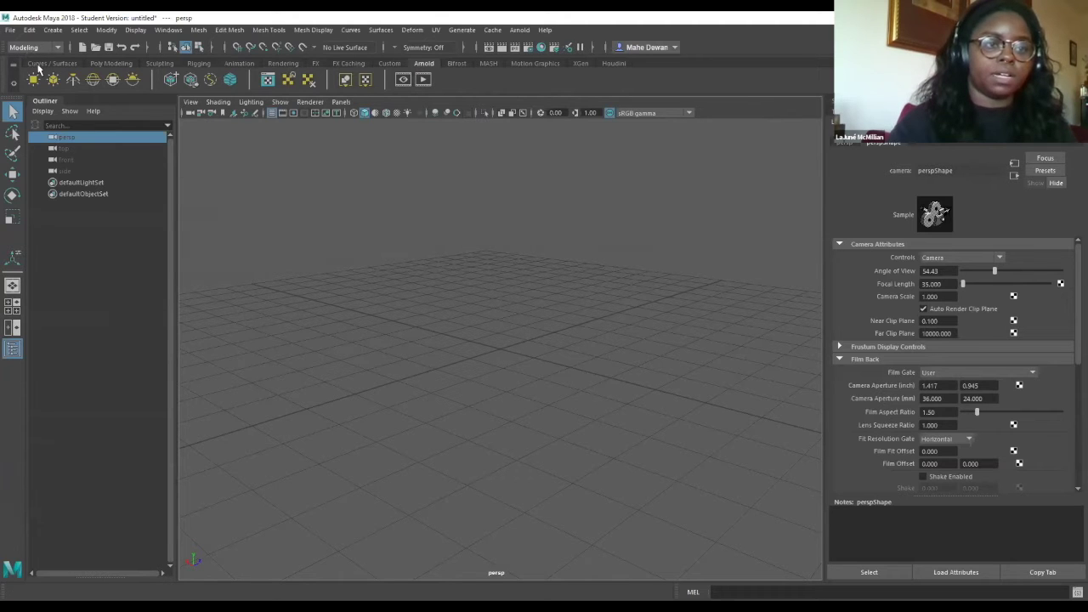
pyautogui.click(110, 64)
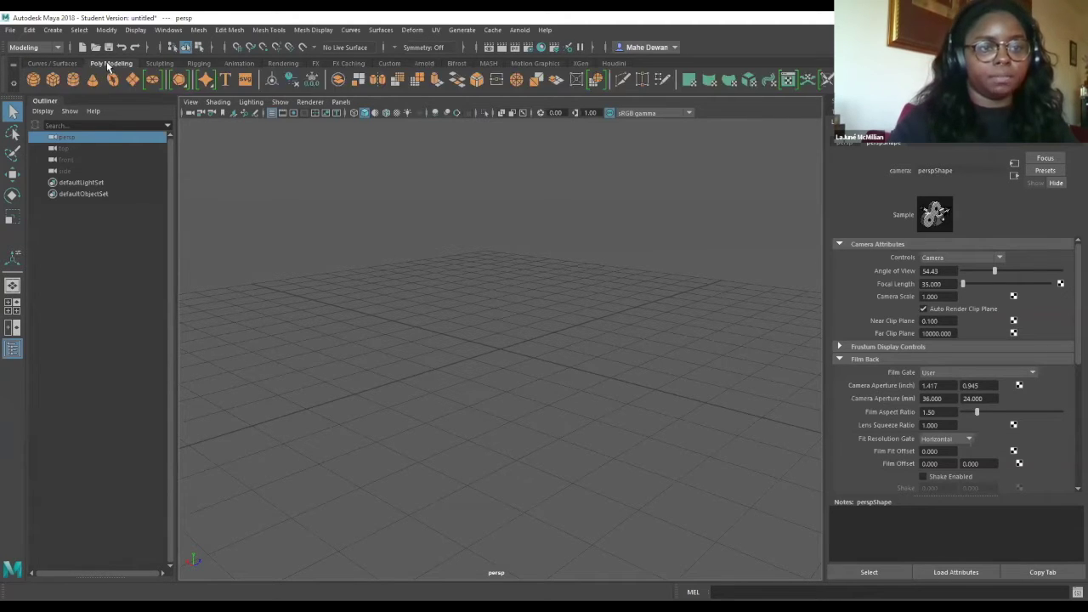
pyautogui.click(35, 81)
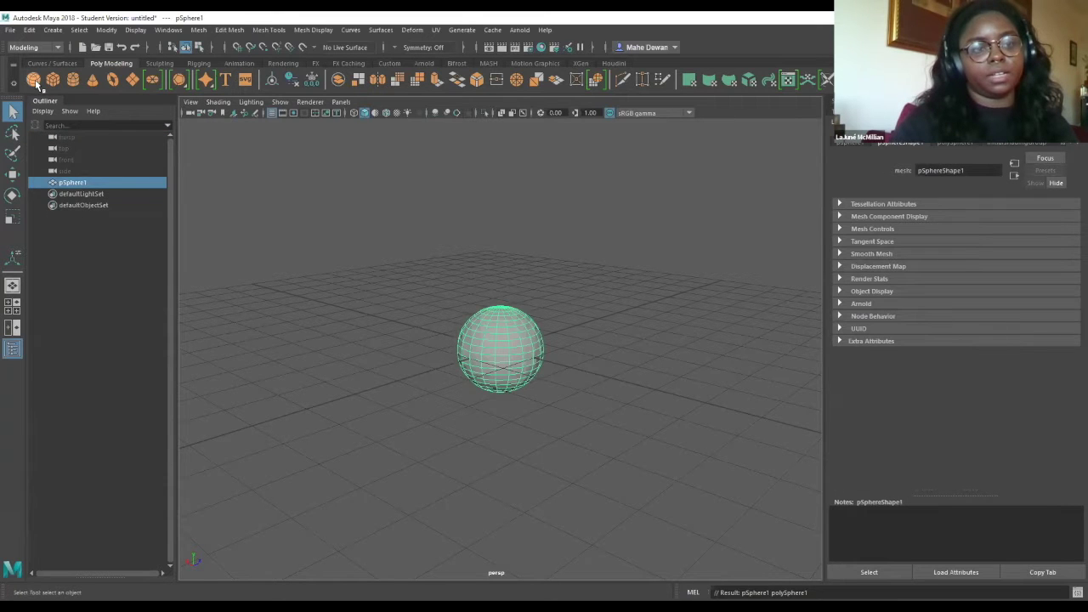
pyautogui.scroll(2, 470, 327)
pyautogui.scroll(3, 469, 319)
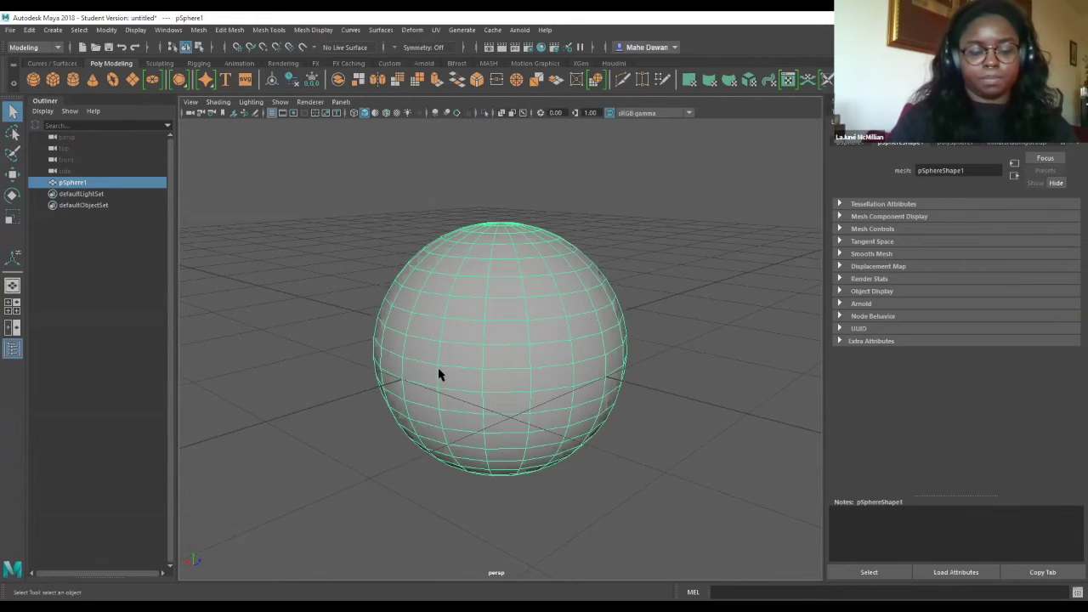
# Show the sphere's creation attributes with its radius and subdivision settings.
pyautogui.keyDown('alt'); pyautogui.moveTo(435, 374); pyautogui.dragTo(954, 372); pyautogui.keyUp('alt')
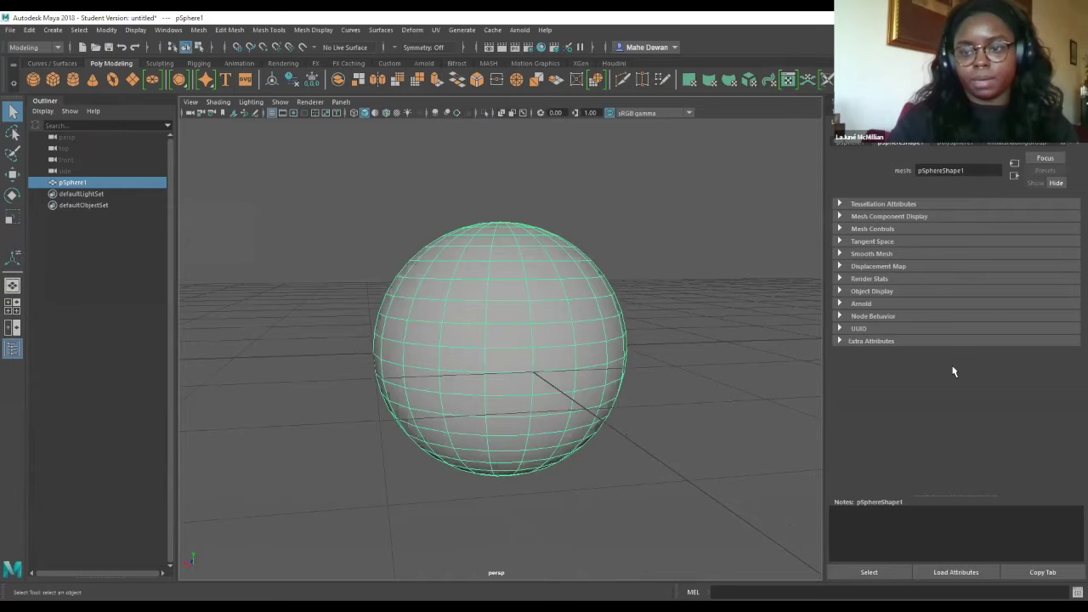
pyautogui.click(955, 142)
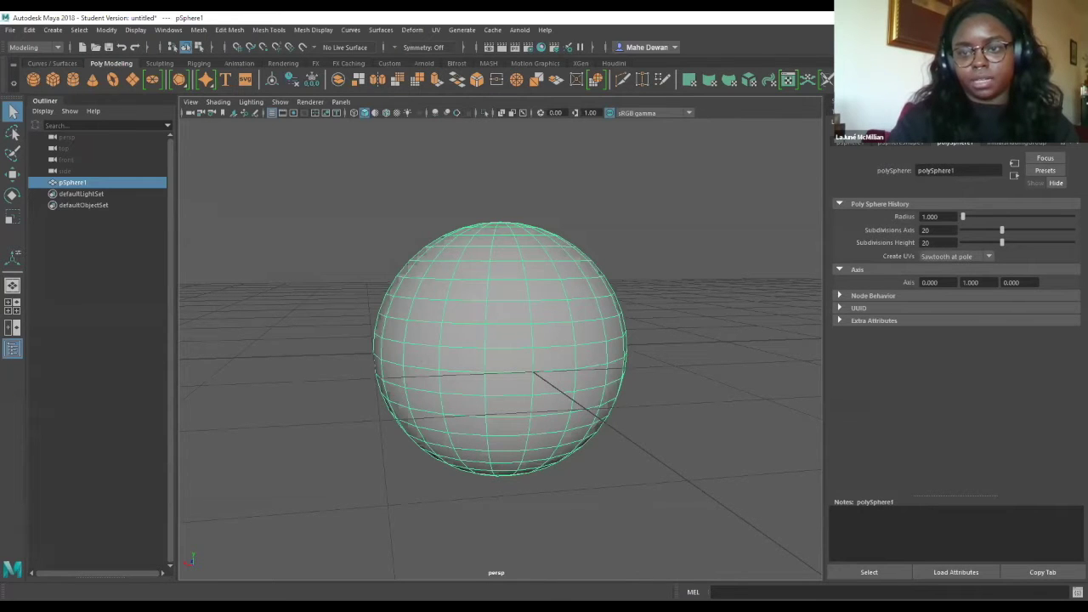
pyautogui.hotkey('ctrl', 'shift', 't')
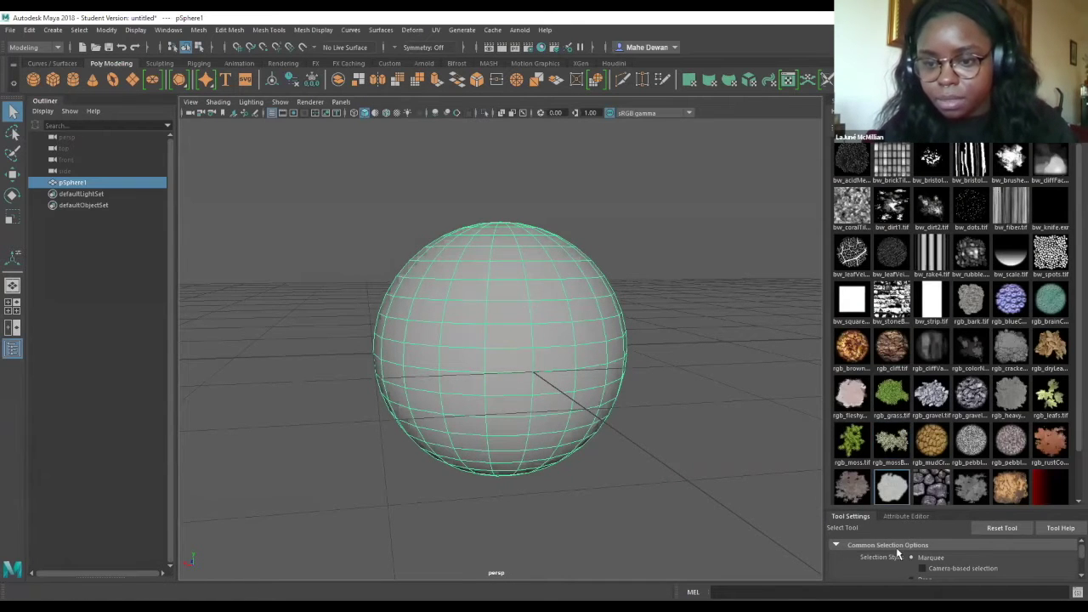
pyautogui.click(906, 517)
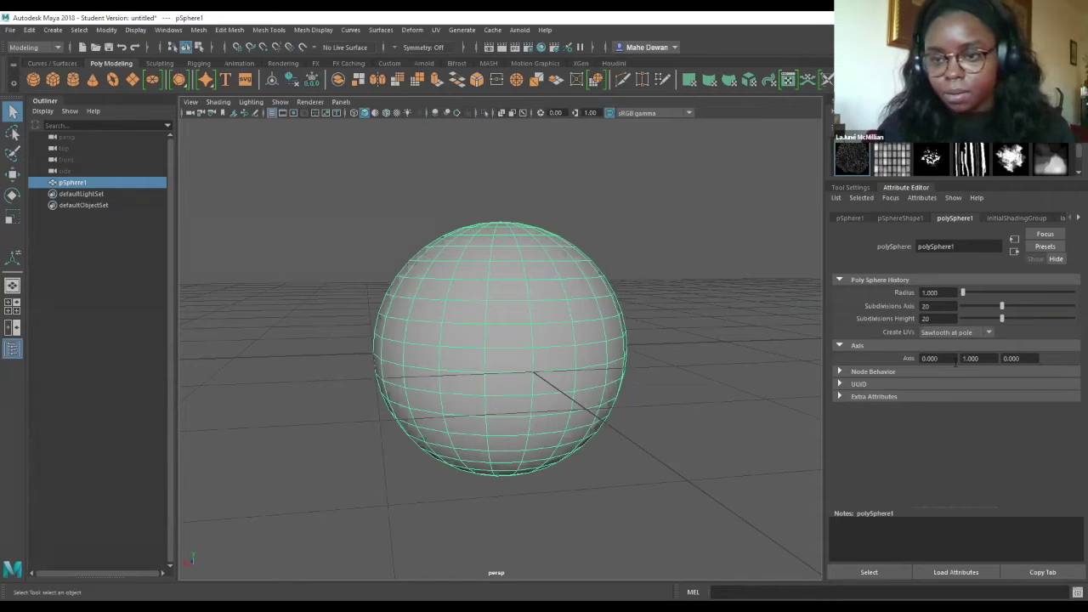
# Set the sphere's Subdivisions Axis to 19.
pyautogui.keyDown('alt'); pyautogui.moveTo(450, 328); pyautogui.dragTo(418, 321); pyautogui.keyUp('alt')
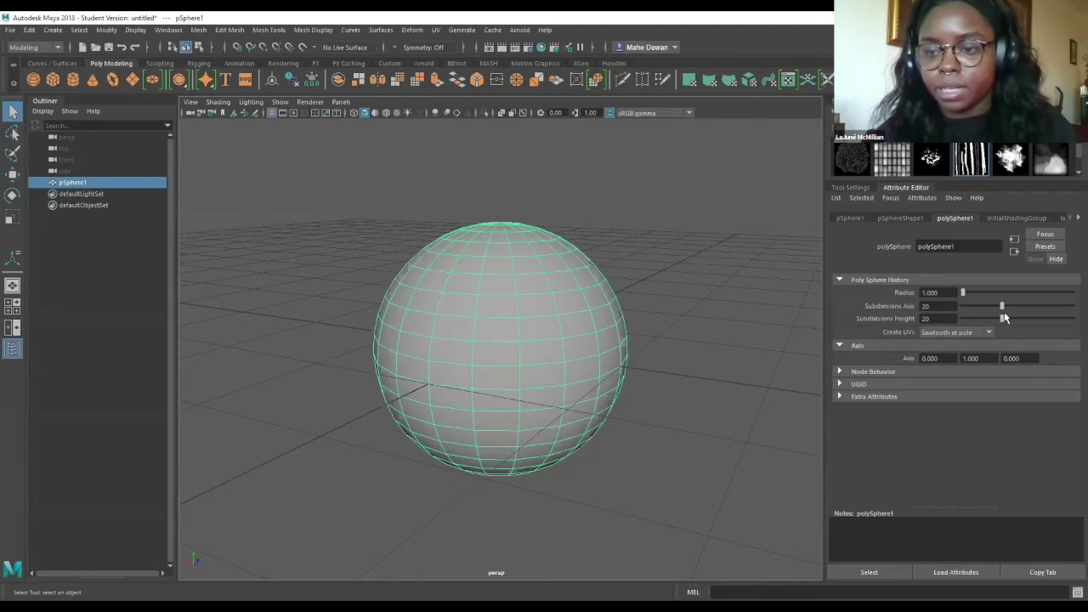
pyautogui.moveTo(1002, 310)
pyautogui.mouseDown()
pyautogui.moveTo(962, 318)
pyautogui.moveTo(1013, 316)
pyautogui.mouseUp()
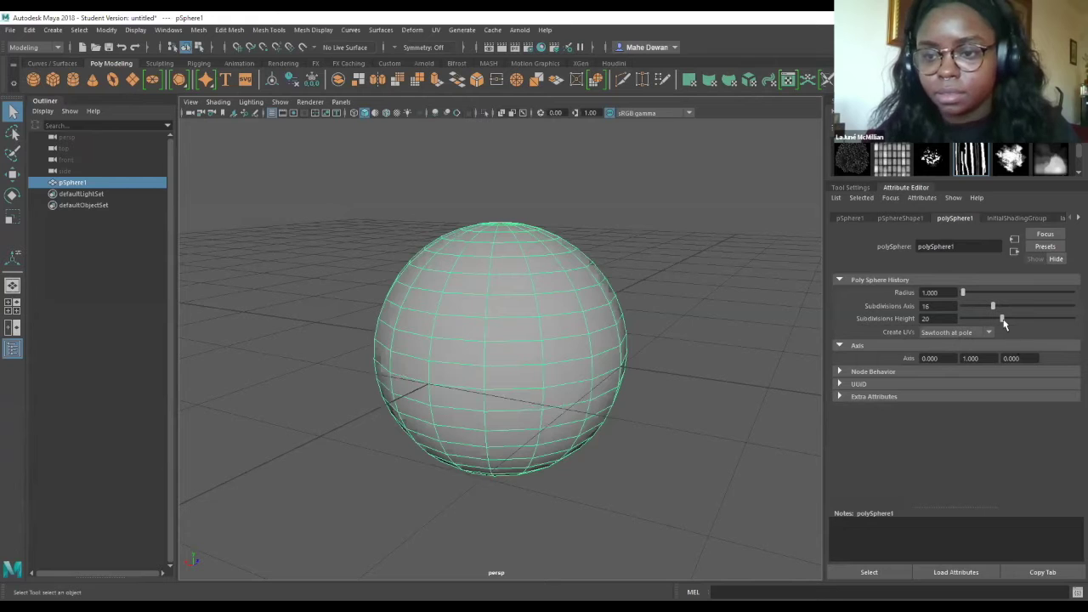
pyautogui.click(982, 320)
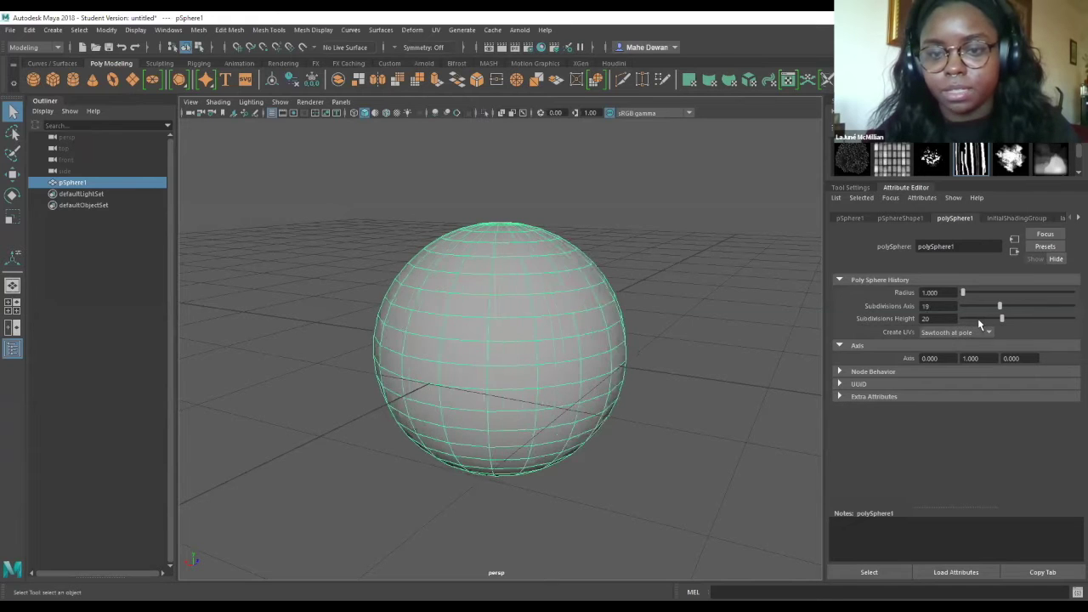
# Set the sphere's Subdivisions Axis to 20, Radius to 1.556 and Subdivisions Height to 19.
pyautogui.click(984, 319)
pyautogui.click(999, 321)
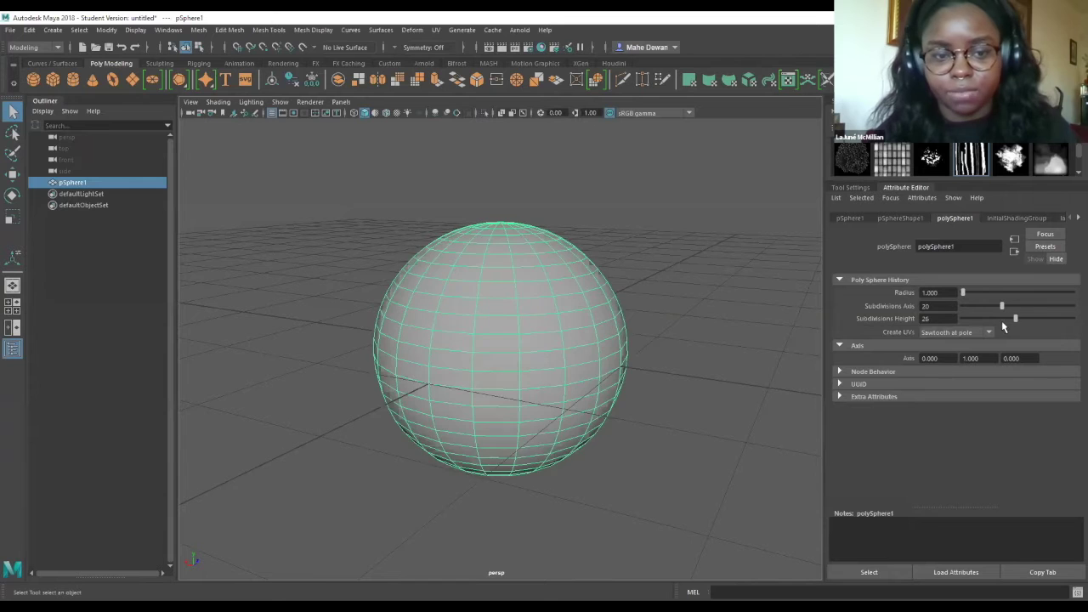
pyautogui.click(997, 320)
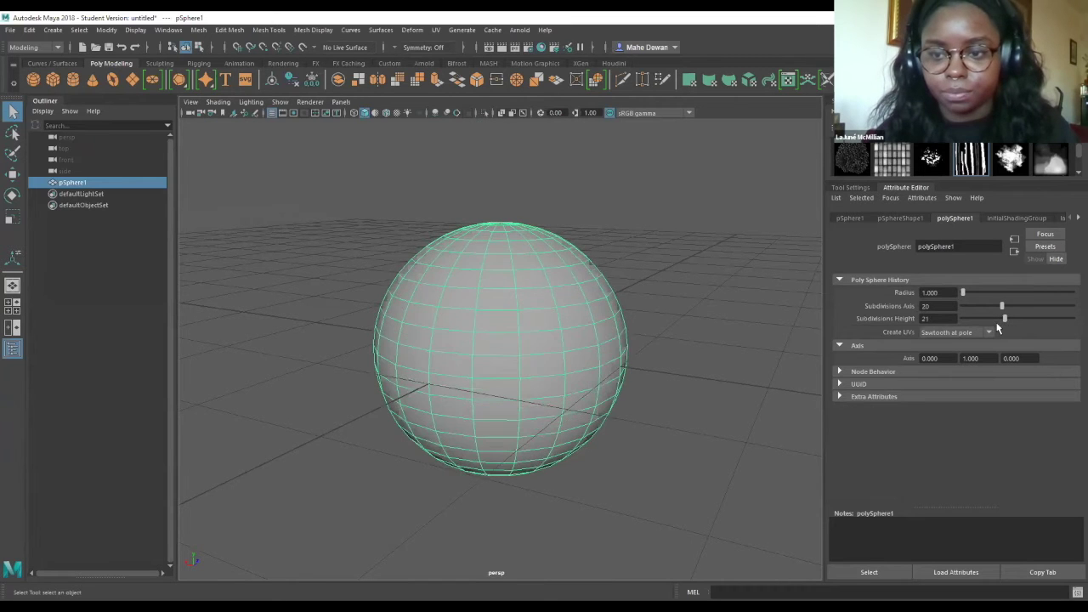
pyautogui.click(971, 294)
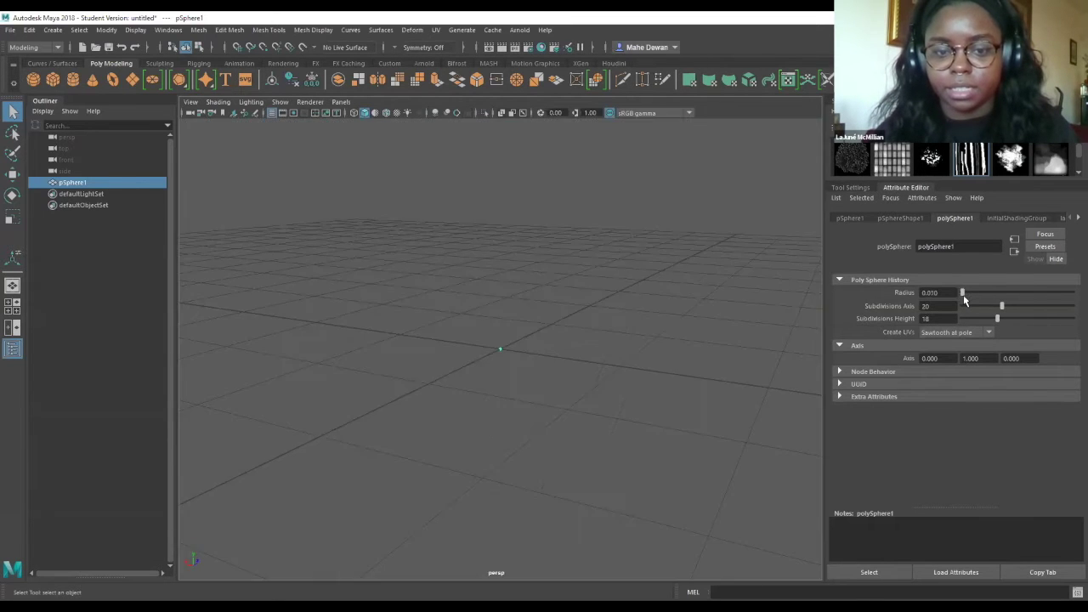
pyautogui.scroll(-3, 535, 348)
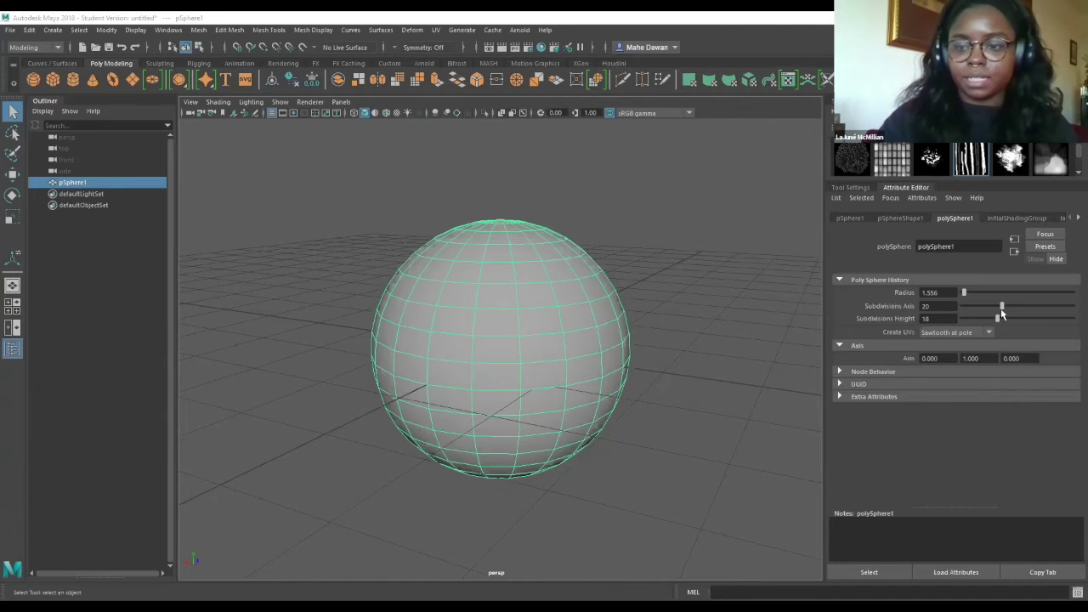
pyautogui.moveTo(999, 324); pyautogui.dragTo(1000, 322)
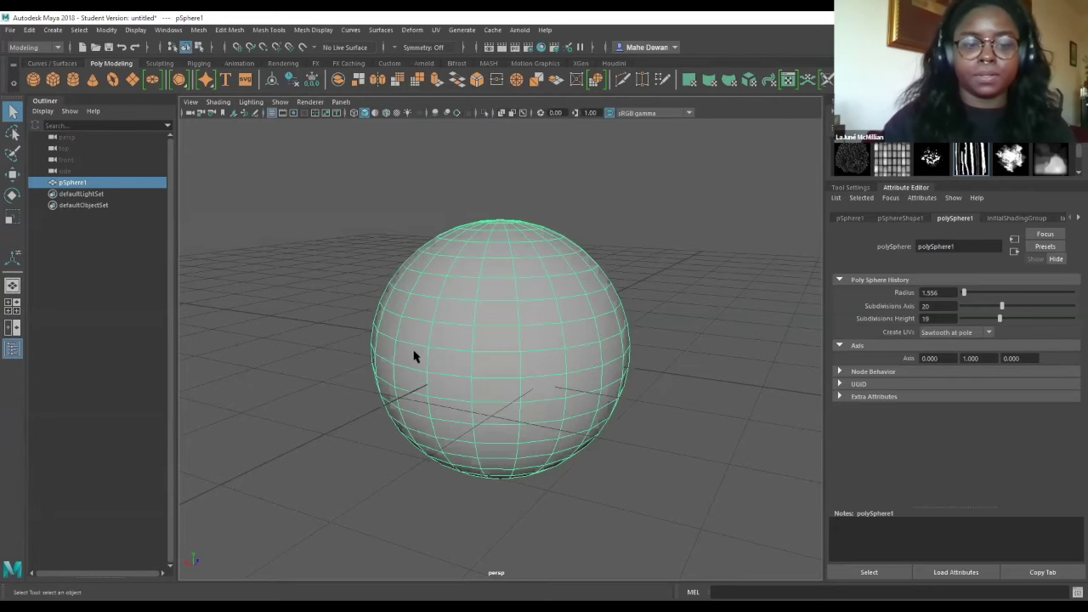
# Show the Move, Rotate and Scale manipulators on the sphere one after another.
pyautogui.scroll(2, 415, 357)
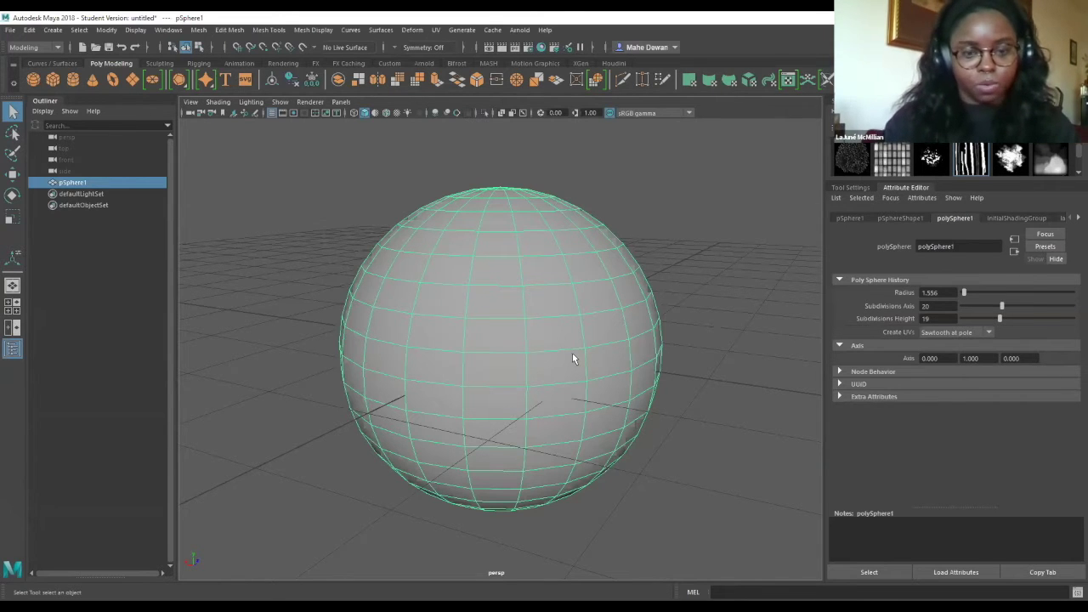
pyautogui.press('w')
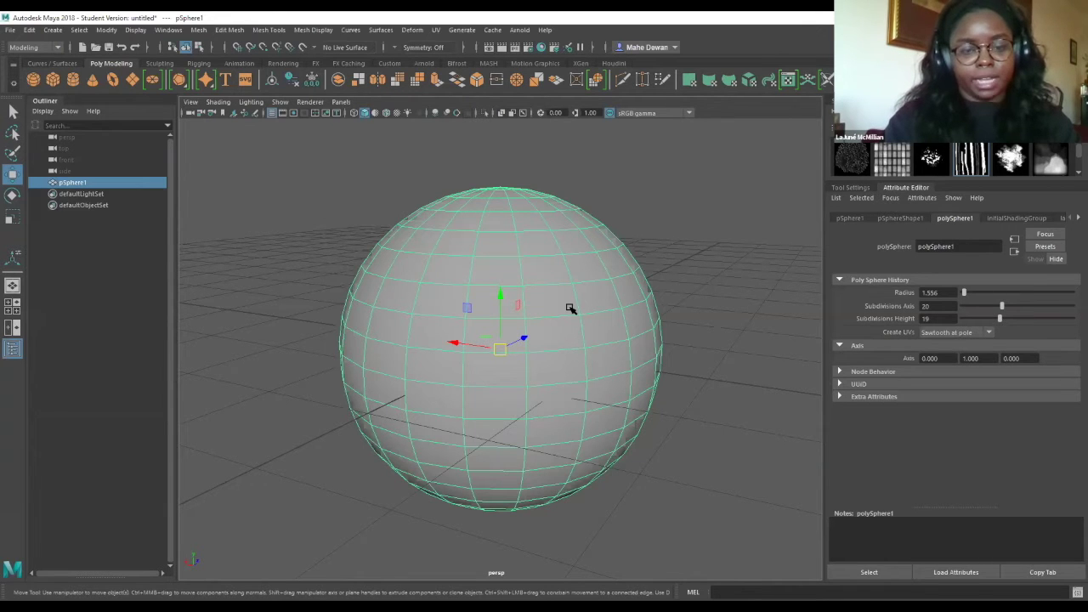
pyautogui.press('e')
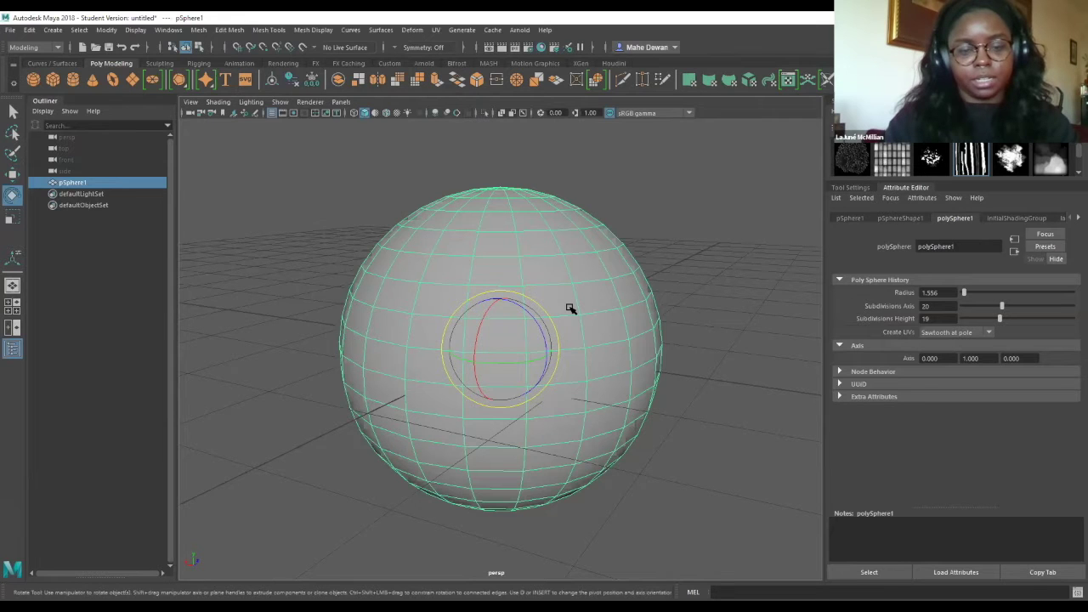
pyautogui.press('r')
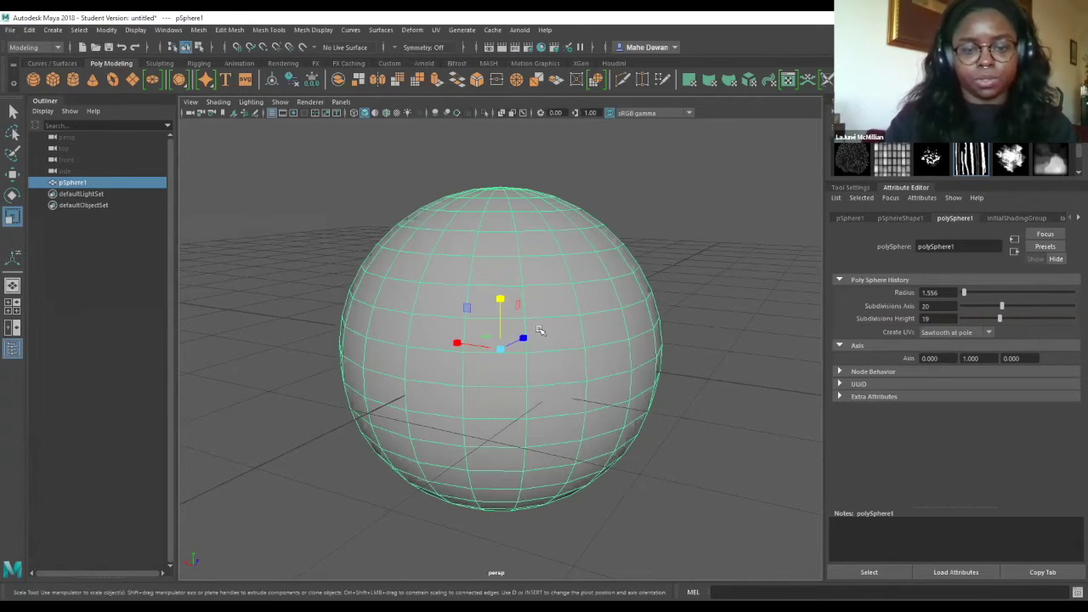
# Move the sphere up and slightly sideways to about X 0.377 and Y 1.379.
pyautogui.press('w')
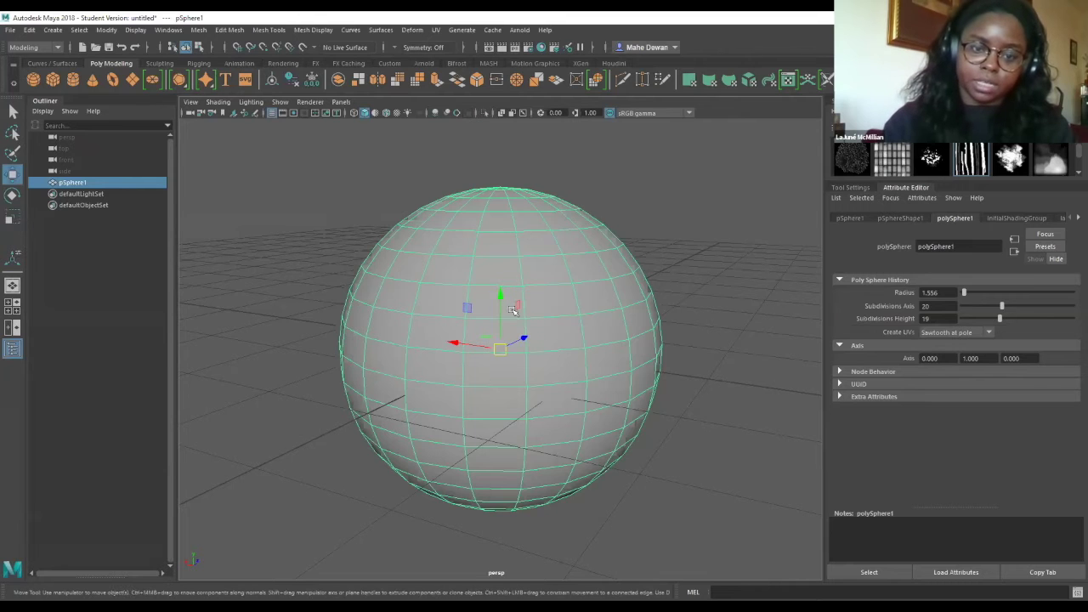
pyautogui.scroll(-3, 508, 300)
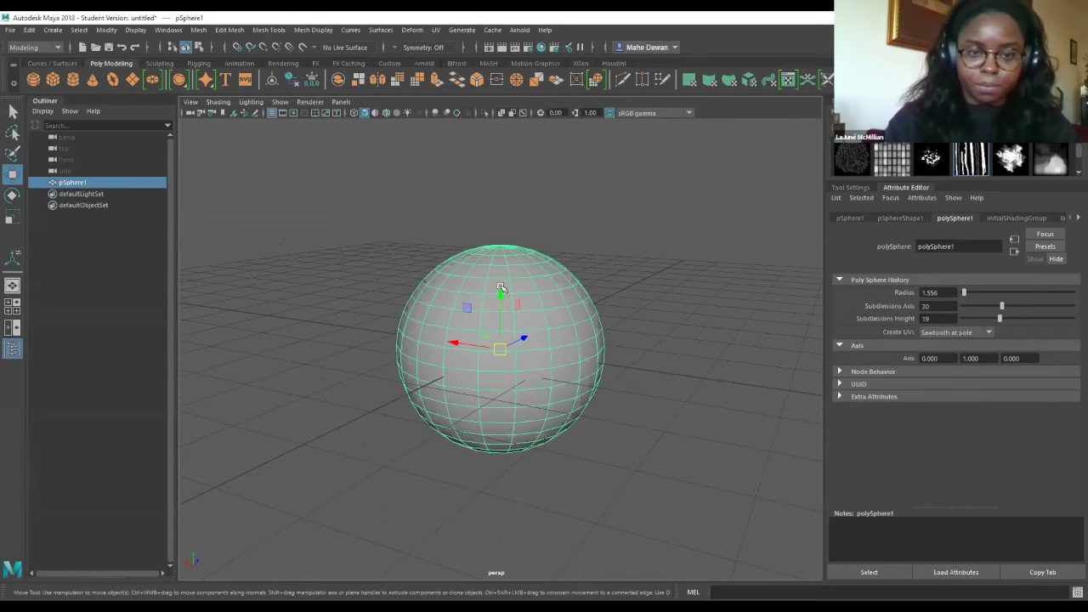
pyautogui.moveTo(500, 291); pyautogui.dragTo(502, 224)
pyautogui.moveTo(477, 260); pyautogui.dragTo(434, 247)
# Rotate the sphere freehand to about 0.901, -0.534 and 1.663 degrees in X, Y and Z.
pyautogui.press('e')
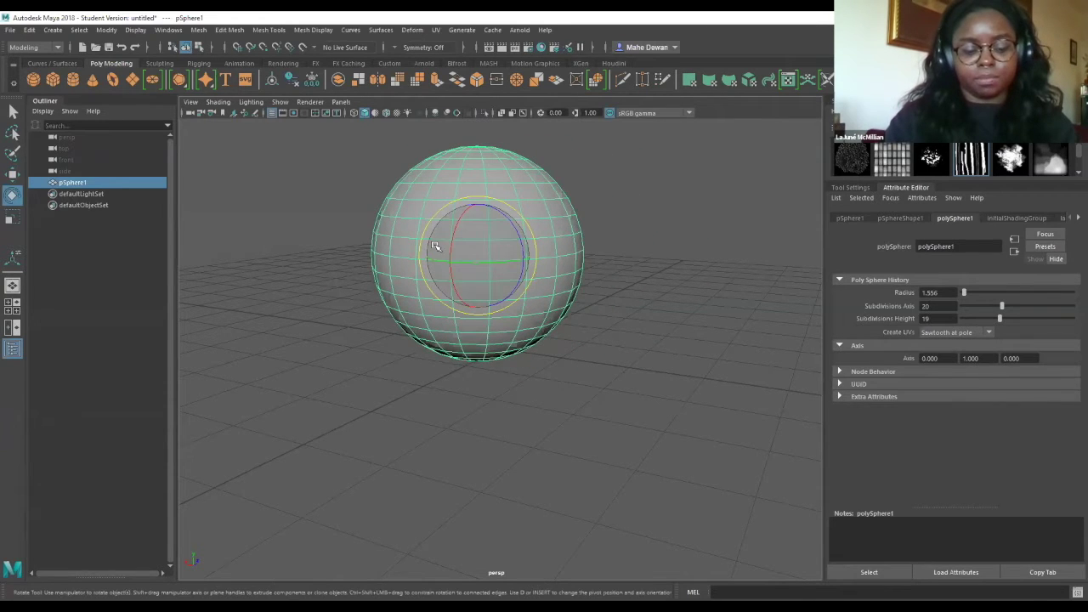
pyautogui.moveTo(514, 213); pyautogui.dragTo(570, 304)
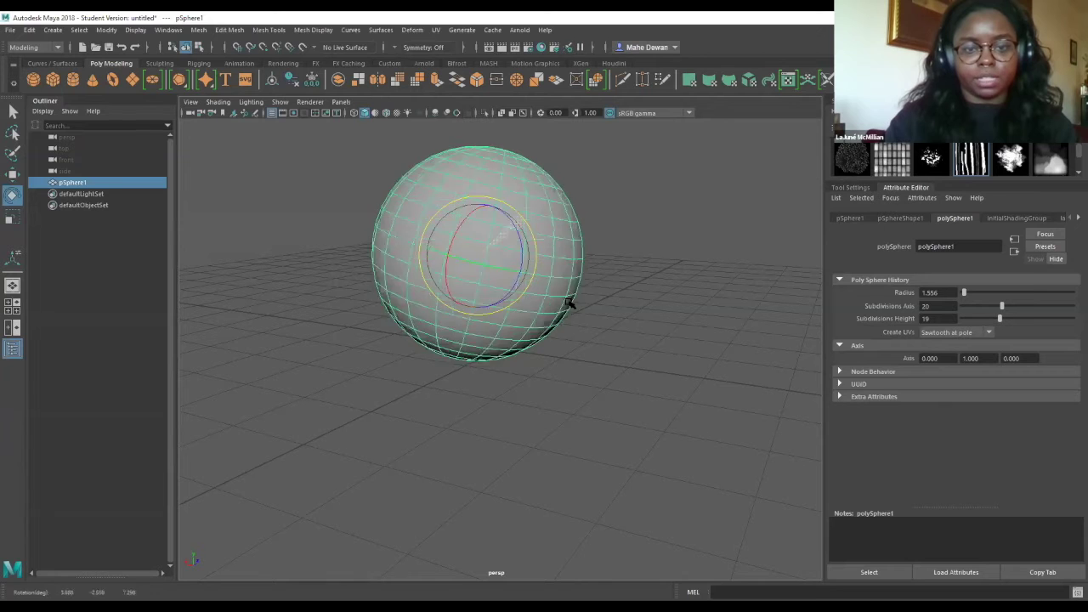
pyautogui.moveTo(476, 170); pyautogui.dragTo(521, 220)
# Scale the sphere uniformly to about 1.655 and show its transform attributes.
pyautogui.press('r')
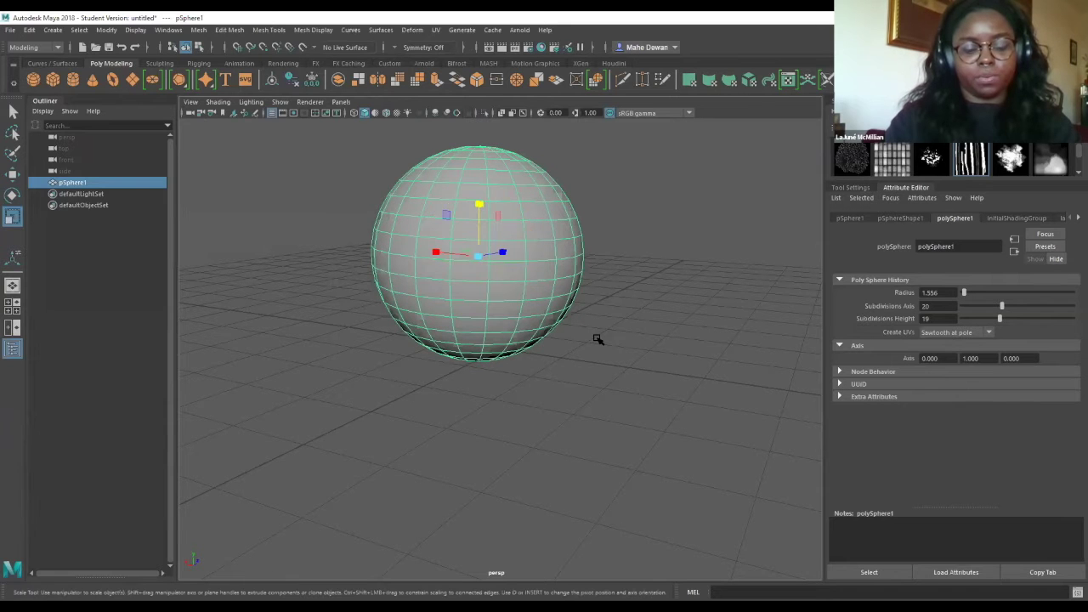
pyautogui.moveTo(479, 257); pyautogui.dragTo(489, 280)
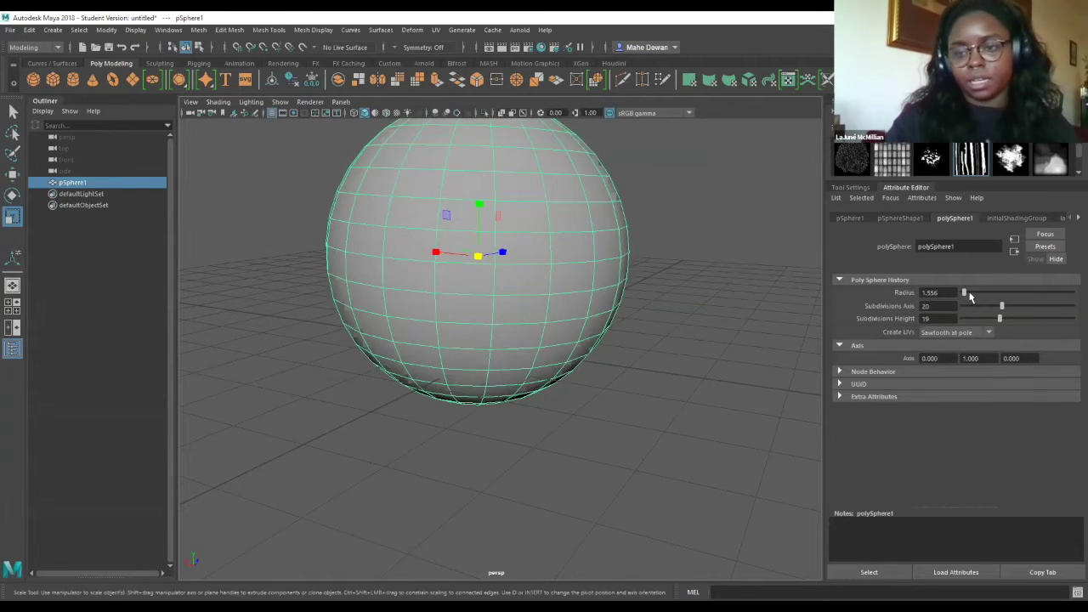
pyautogui.moveTo(464, 253); pyautogui.dragTo(830, 220)
pyautogui.click(851, 218)
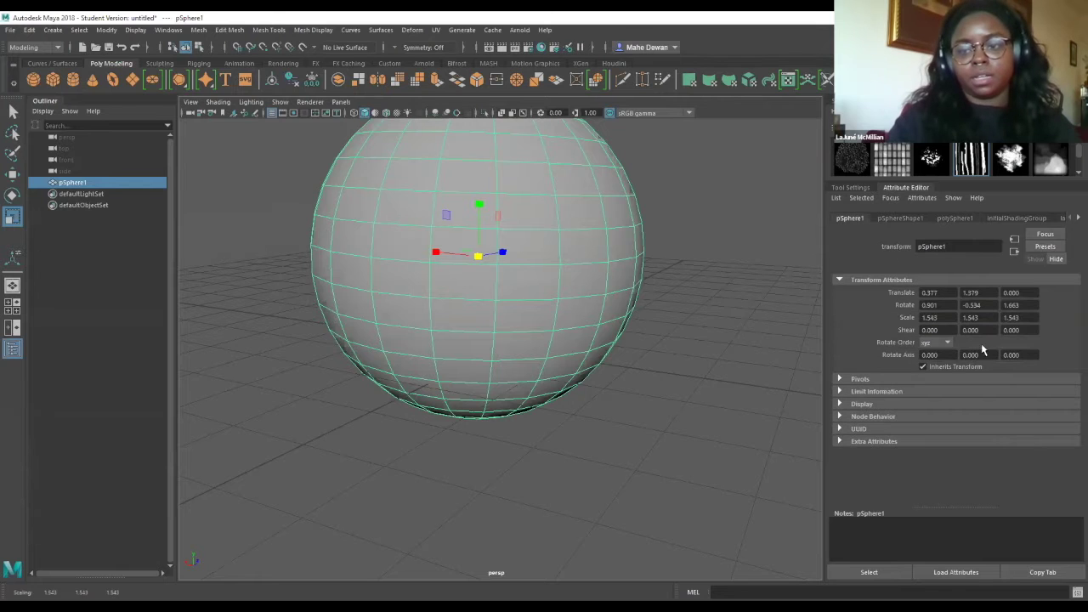
pyautogui.moveTo(478, 255); pyautogui.dragTo(802, 323)
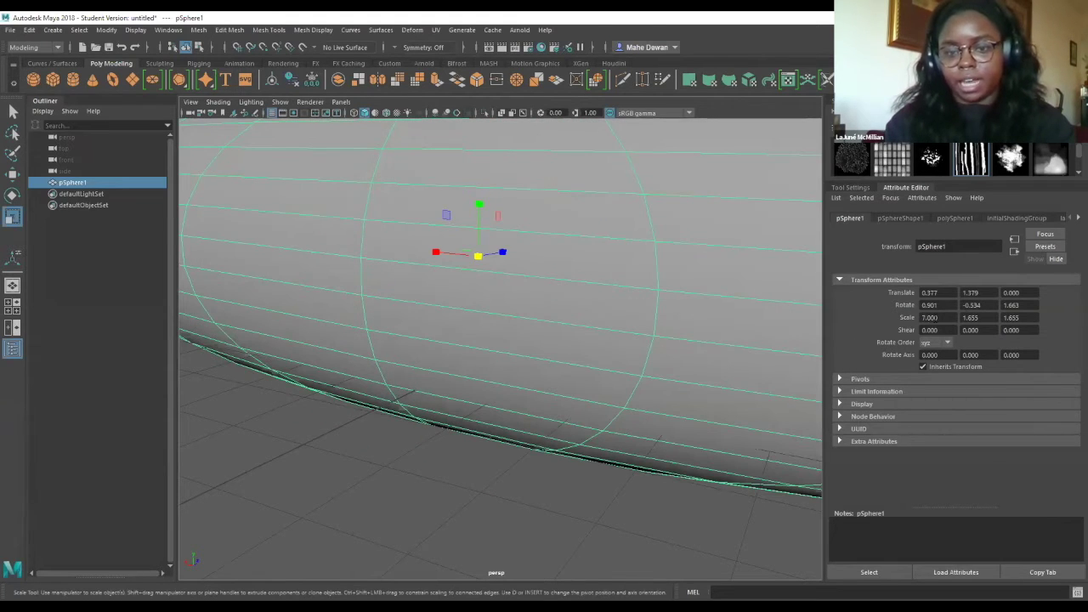
# Set the sphere's Scale to 7 in X, Y and Z.
pyautogui.click(990, 317)
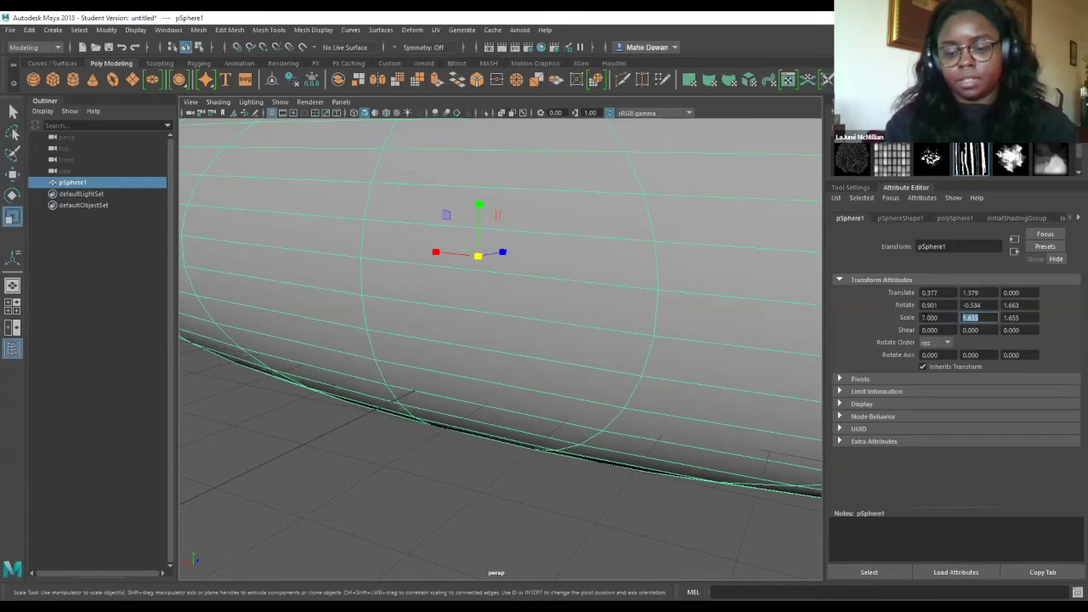
pyautogui.press('Tab')
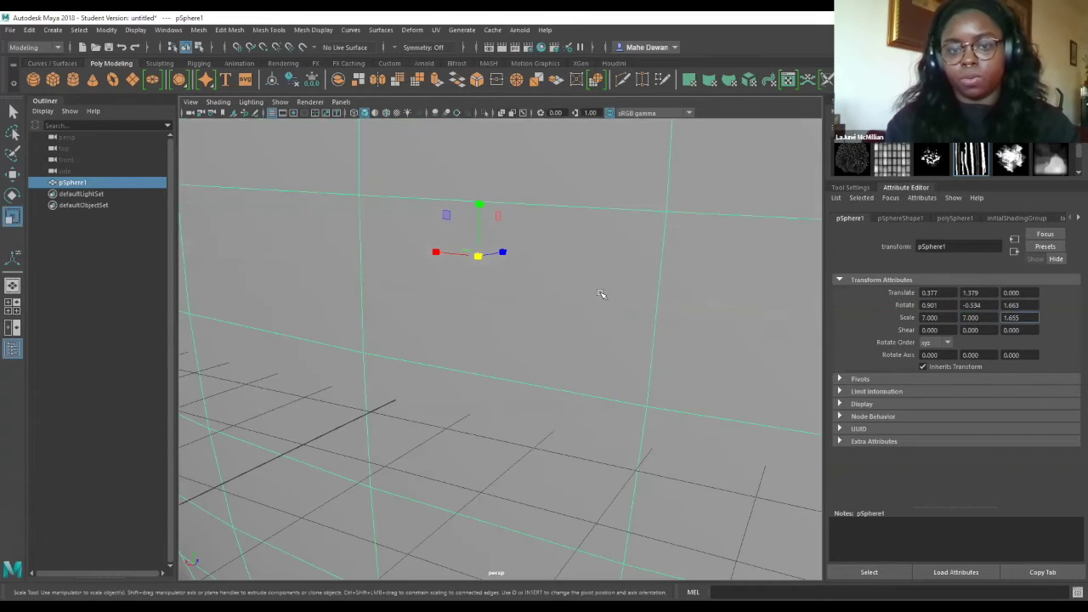
pyautogui.scroll(-5, 600, 294)
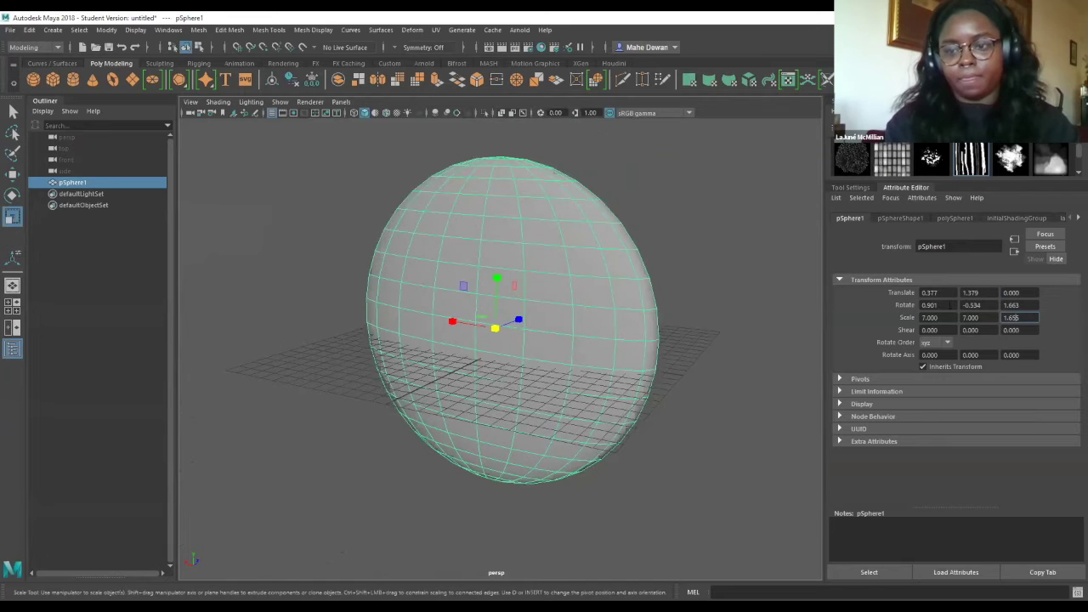
pyautogui.click(1013, 317)
pyautogui.write('7')
pyautogui.press('Return')
# Scale the sphere freehand into an uneven egg shape of about 2.65 in X, 4.965 in Y and 4.43 in Z.
pyautogui.keyDown('alt'); pyautogui.moveTo(591, 306); pyautogui.dragTo(753, 340); pyautogui.keyUp('alt')
pyautogui.keyDown('alt'); pyautogui.moveTo(1047, 321); pyautogui.dragTo(425, 330); pyautogui.keyUp('alt')
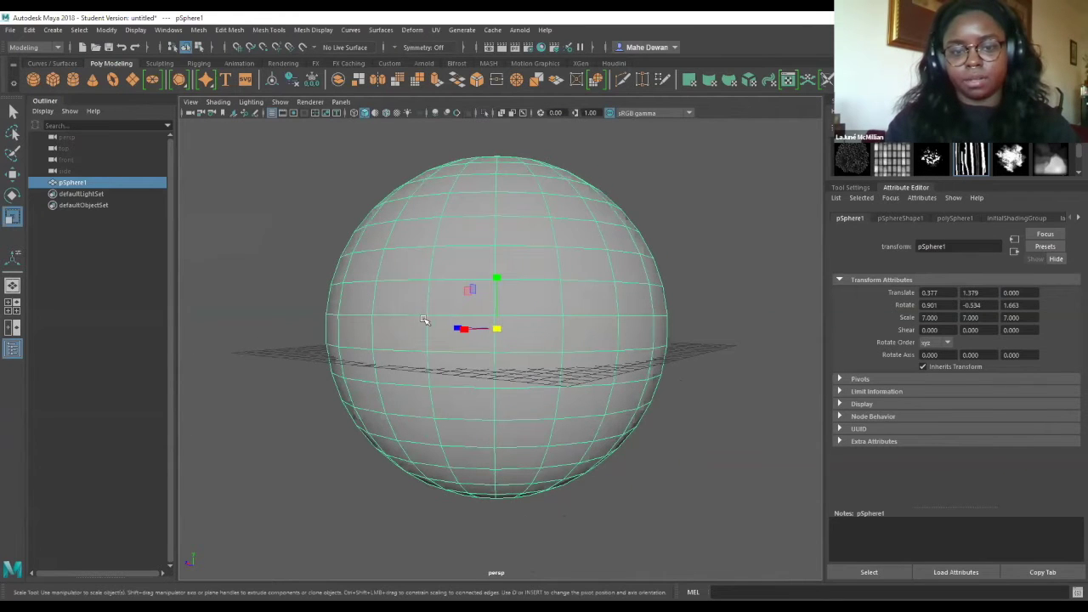
pyautogui.moveTo(270, 319); pyautogui.dragTo(544, 408, button='middle')
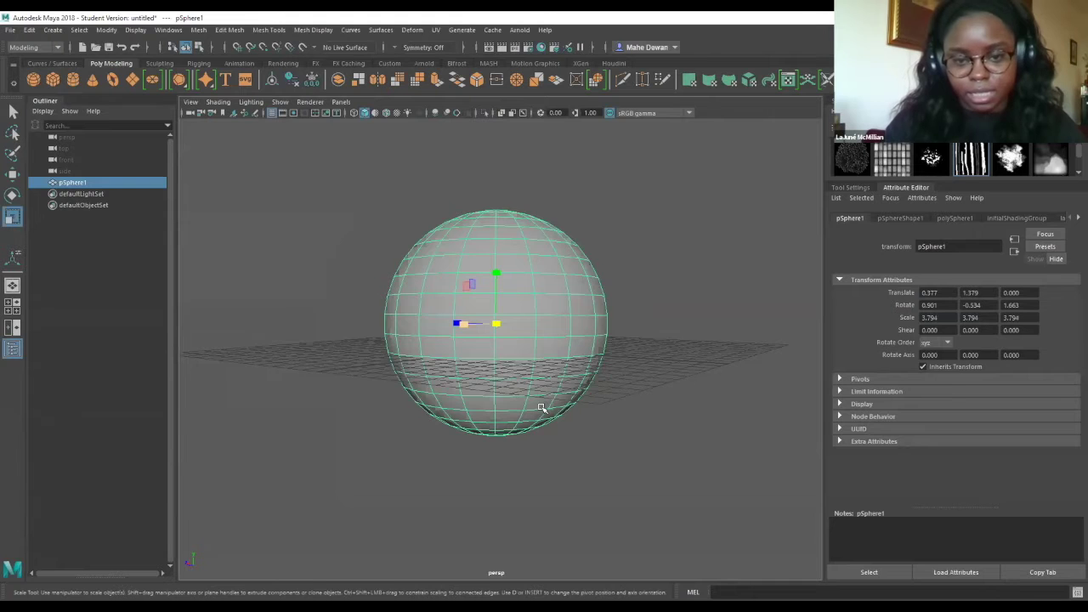
pyautogui.scroll(3, 542, 408)
pyautogui.moveTo(347, 389); pyautogui.dragTo(541, 302, button='middle')
pyautogui.moveTo(544, 348); pyautogui.dragTo(520, 332, button='middle')
pyautogui.scroll(-5, 522, 330)
pyautogui.keyDown('alt'); pyautogui.moveTo(541, 382); pyautogui.dragTo(609, 378); pyautogui.keyUp('alt')
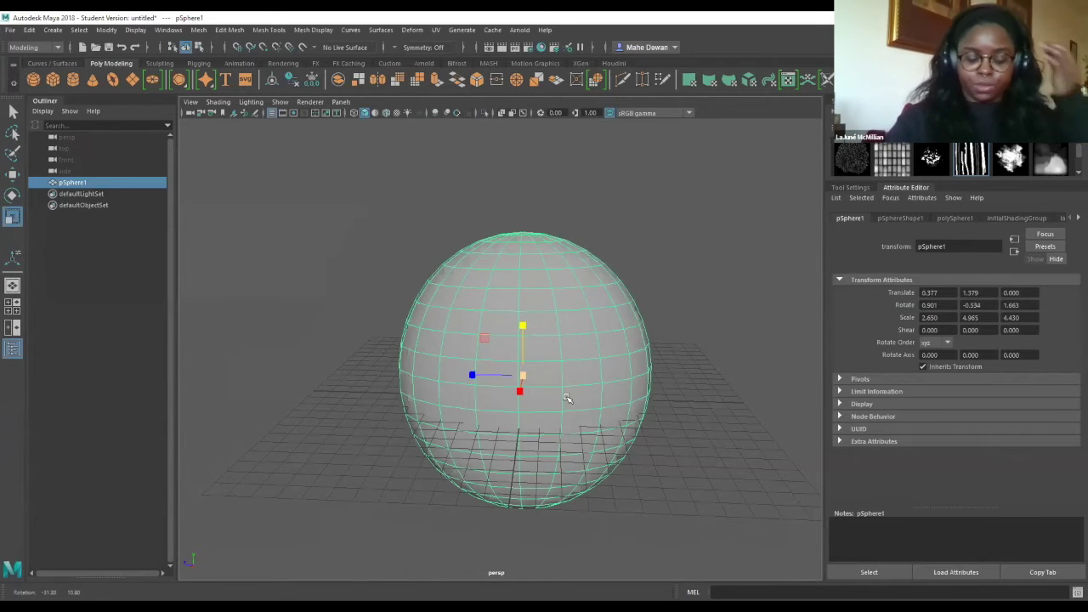
# View the sphere's component selection modes, such as Vertex, Edge and Face, and return to the whole object.
pyautogui.scroll(3, 567, 398)
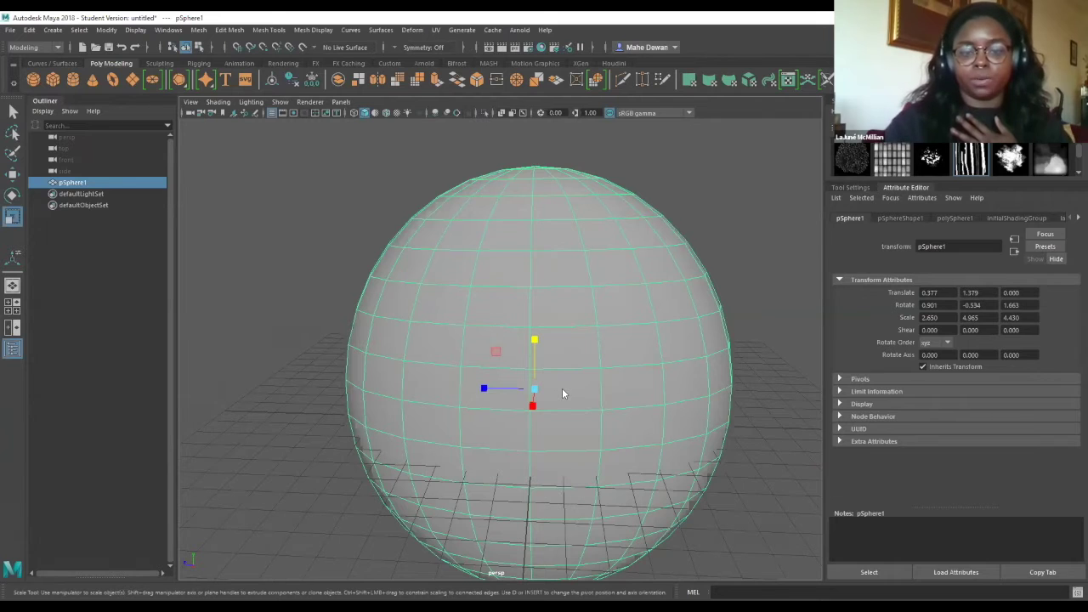
pyautogui.rightClick(589, 362)
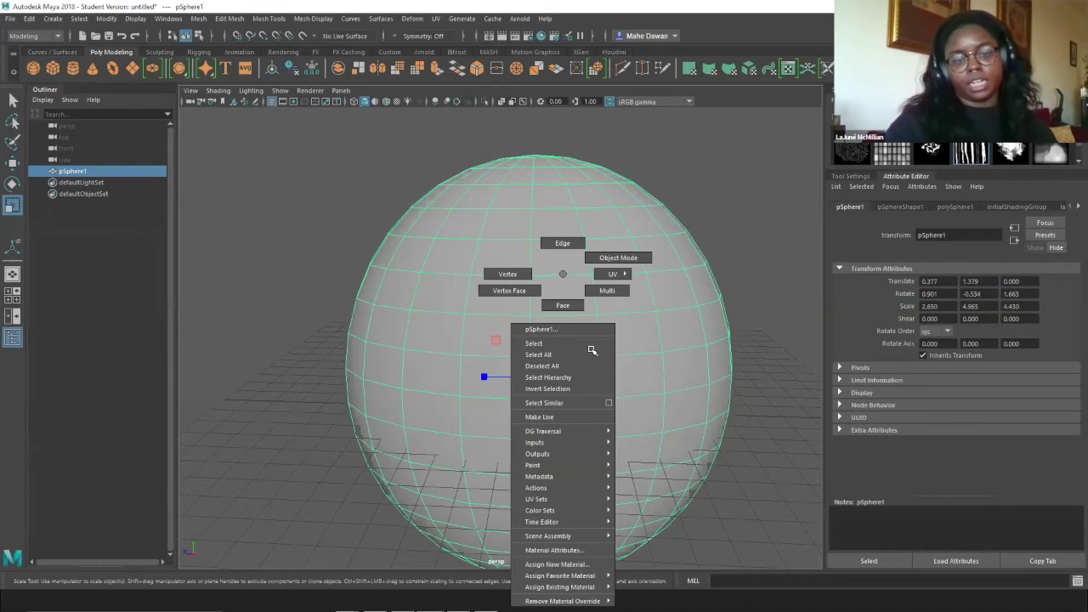
pyautogui.click(591, 346)
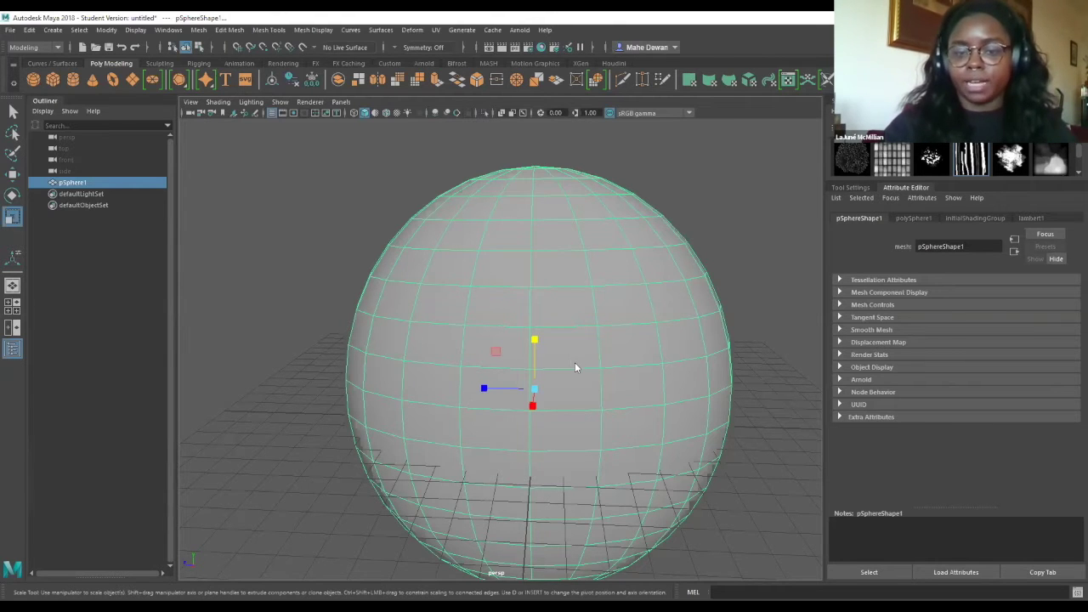
pyautogui.rightClick(575, 367)
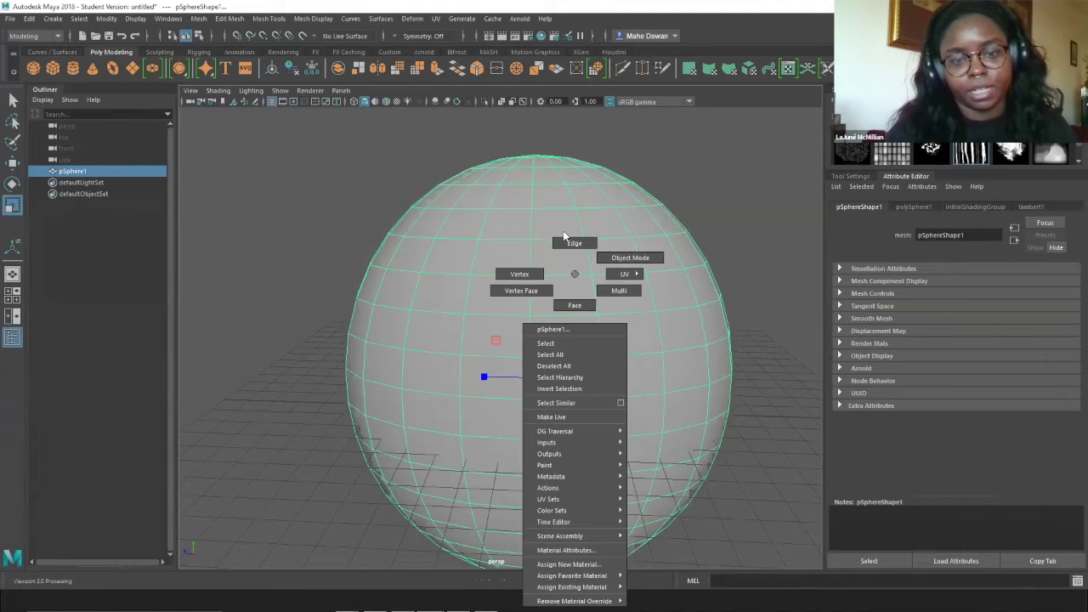
pyautogui.click(446, 266)
pyautogui.press('r')
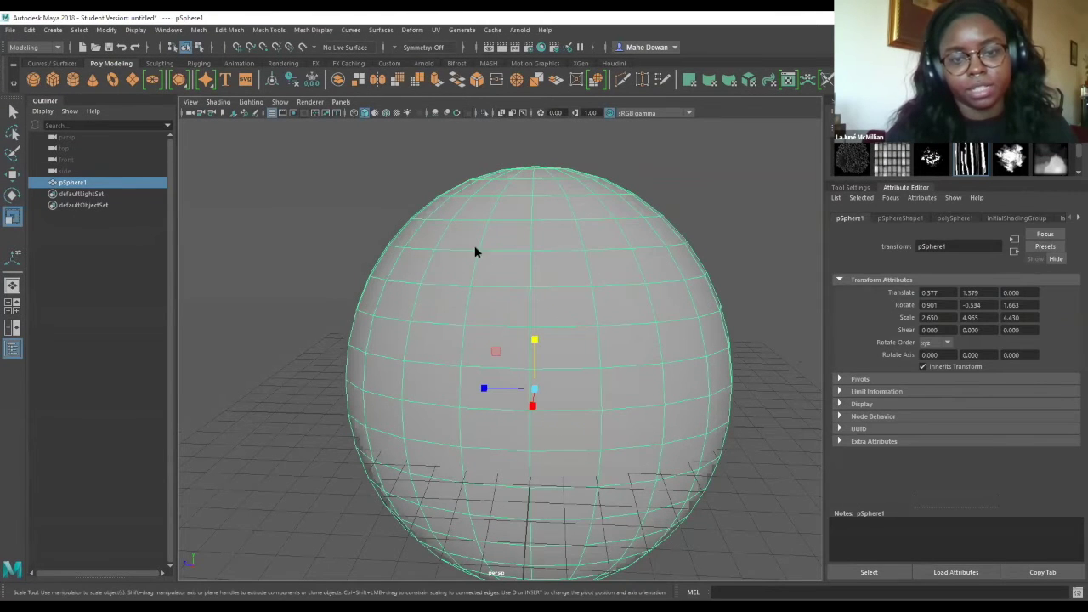
# Switch the sphere to Face mode and select a two-column block of neighbouring faces in the middle of its front.
pyautogui.rightClick(491, 321)
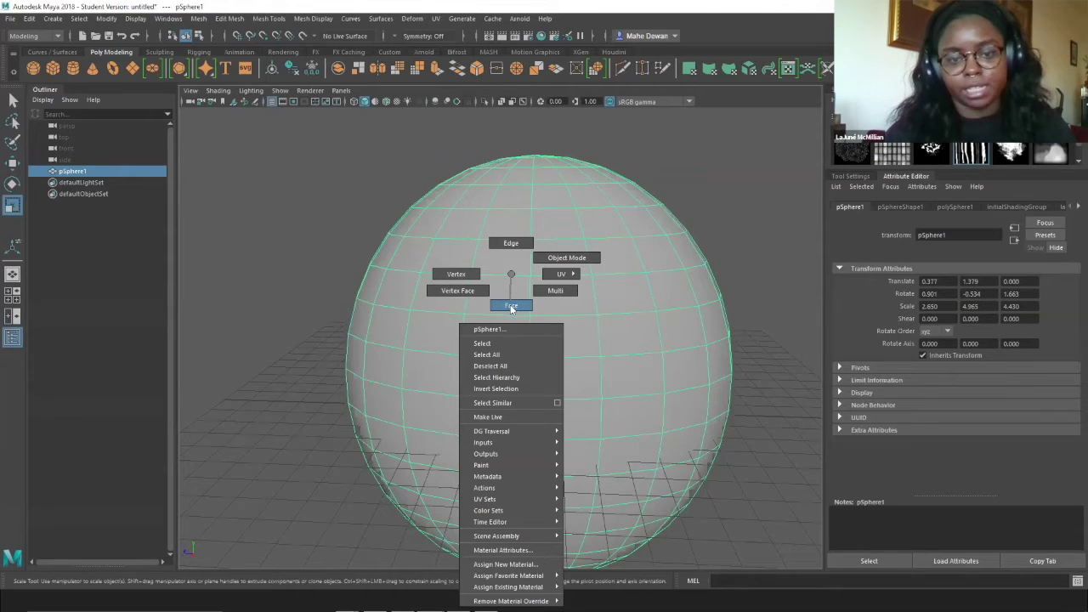
pyautogui.moveTo(513, 306); pyautogui.dragTo(513, 306, button='right')
pyautogui.click(565, 378)
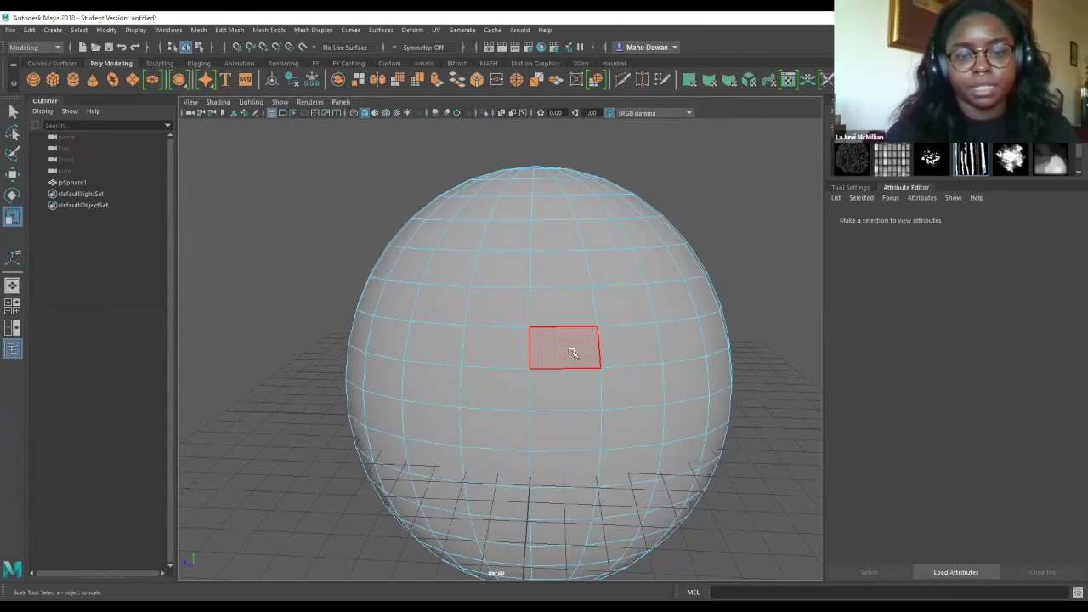
pyautogui.click(572, 353)
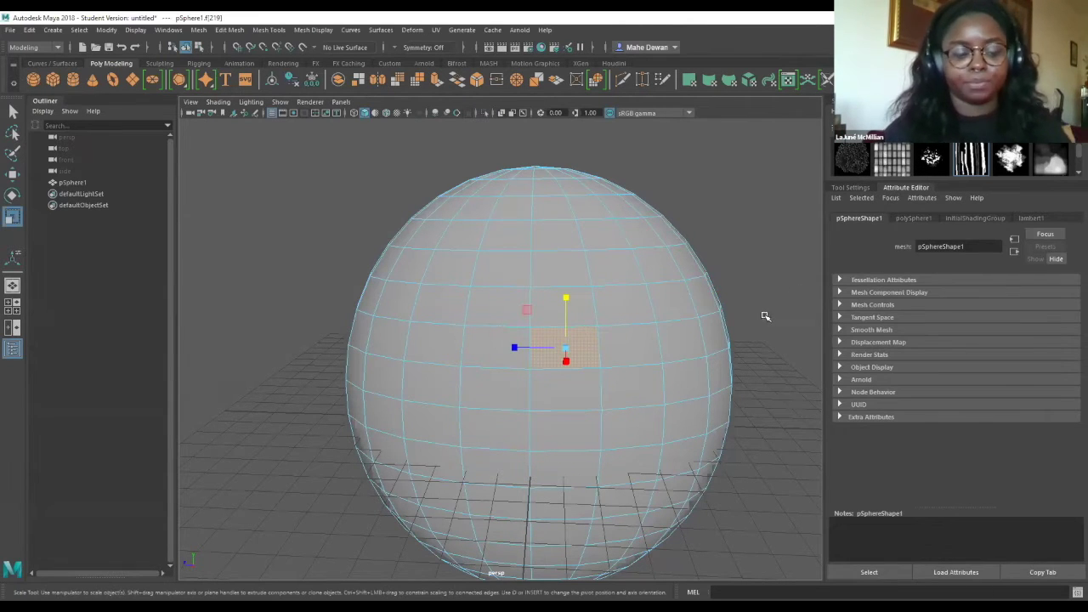
pyautogui.keyDown('shift'); pyautogui.click(575, 314); pyautogui.keyUp('shift')
pyautogui.keyDown('shift'); pyautogui.click(503, 316); pyautogui.keyUp('shift')
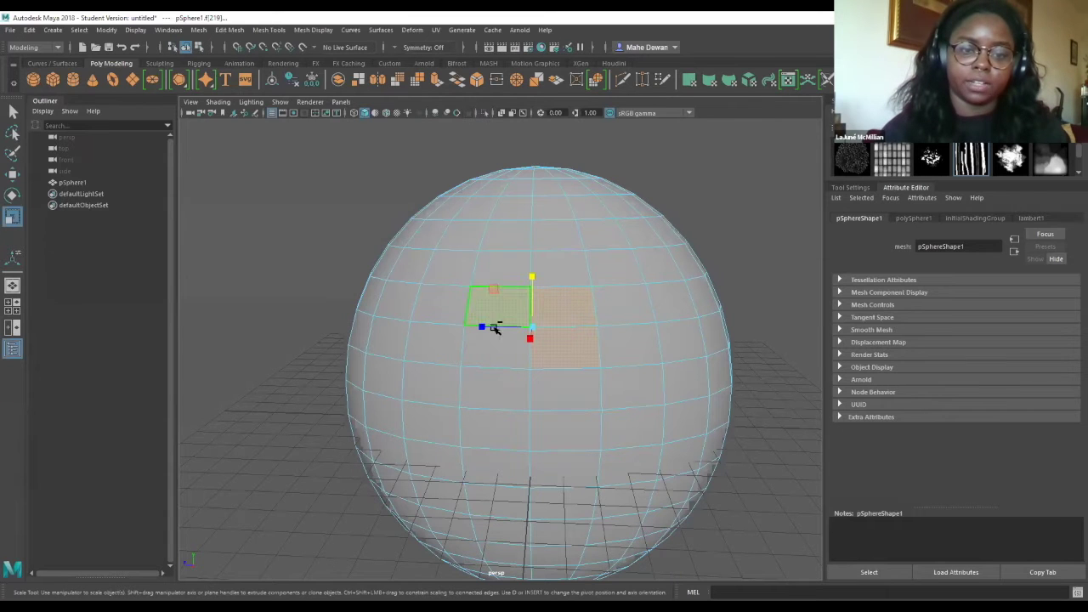
pyautogui.keyDown('shift'); pyautogui.click(492, 384); pyautogui.keyUp('shift')
pyautogui.keyDown('shift'); pyautogui.click(566, 387); pyautogui.keyUp('shift')
pyautogui.keyDown('shift'); pyautogui.click(566, 428); pyautogui.keyUp('shift')
pyautogui.keyDown('shift'); pyautogui.click(498, 437); pyautogui.keyUp('shift')
# Scale the selected block of front faces to reshape that part of the sphere into a flat-ended bulge.
pyautogui.keyDown('alt'); pyautogui.moveTo(666, 362); pyautogui.dragTo(751, 370); pyautogui.keyUp('alt')
pyautogui.hotkey('ctrl', 'e')
pyautogui.moveTo(666, 267); pyautogui.dragTo(510, 340, button='middle')
pyautogui.keyDown('alt'); pyautogui.moveTo(510, 341); pyautogui.dragTo(284, 291); pyautogui.keyUp('alt')
pyautogui.press('r')
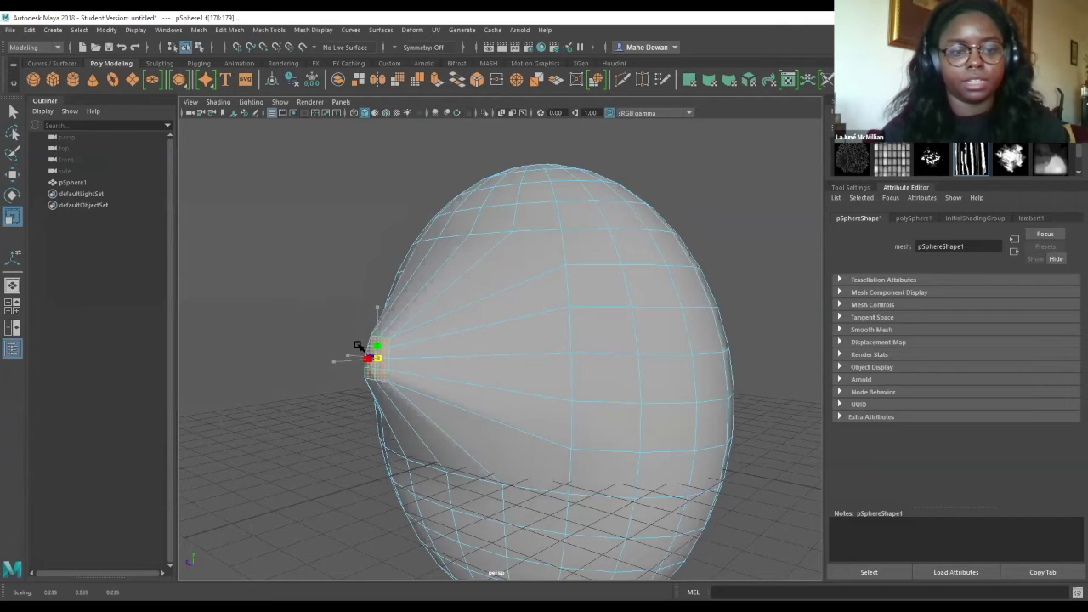
pyautogui.moveTo(376, 311); pyautogui.dragTo(353, 252)
# Select a block of adjoining faces on another side of the sphere and scale it freehand.
pyautogui.keyDown('alt'); pyautogui.moveTo(482, 328); pyautogui.dragTo(692, 309); pyautogui.keyUp('alt')
pyautogui.click(694, 310)
pyautogui.keyDown('shift'); pyautogui.click(717, 272); pyautogui.keyUp('shift')
pyautogui.keyDown('alt'); pyautogui.moveTo(680, 303); pyautogui.dragTo(651, 347); pyautogui.keyUp('alt')
pyautogui.keyDown('shift'); pyautogui.click(671, 347); pyautogui.keyUp('shift')
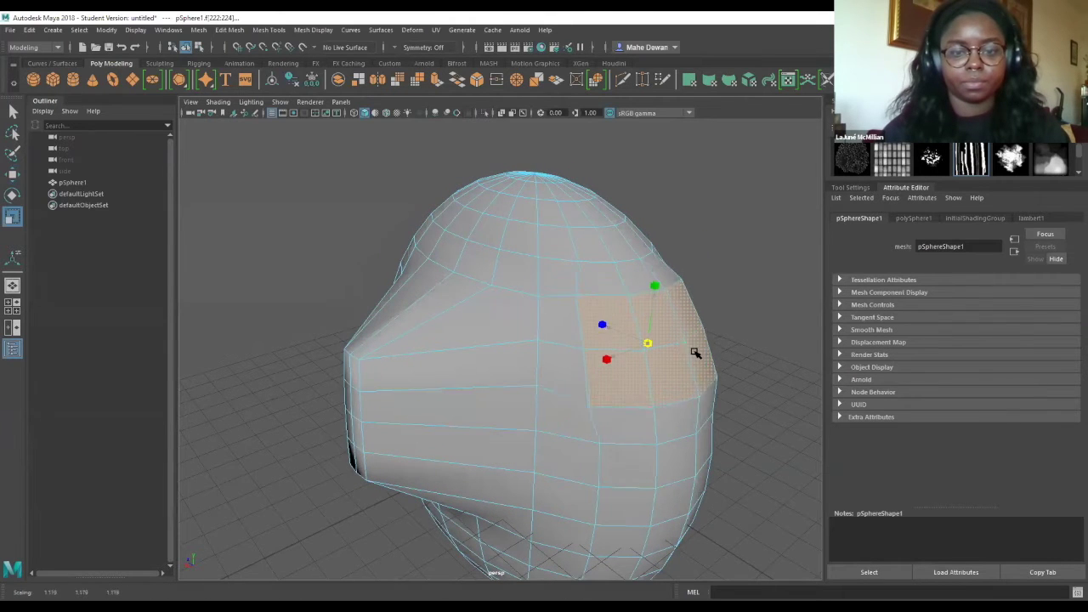
pyautogui.keyDown('alt'); pyautogui.moveTo(652, 388); pyautogui.dragTo(694, 271); pyautogui.keyUp('alt')
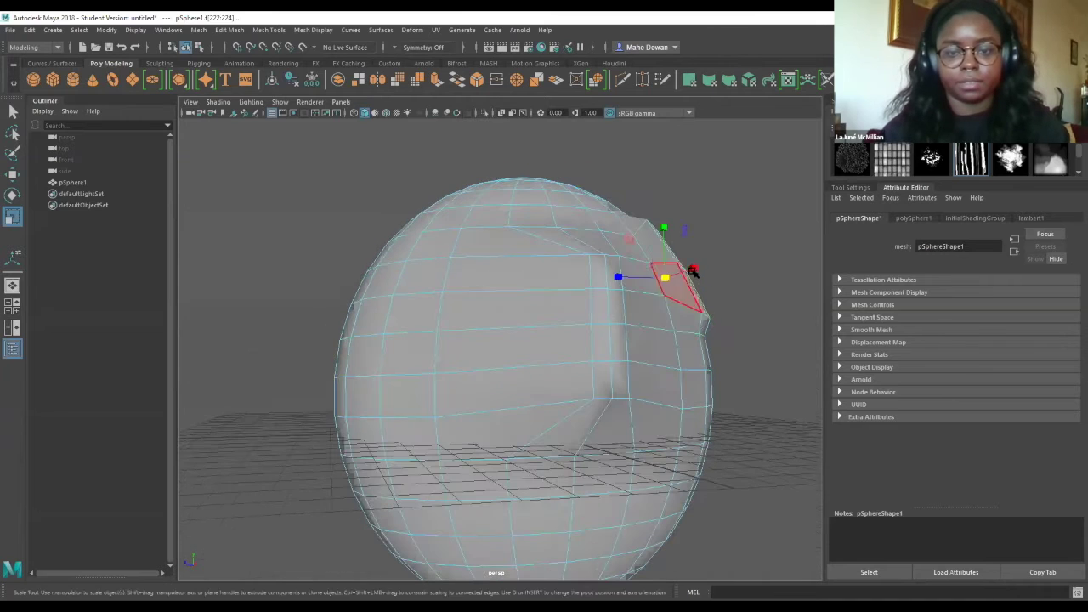
# Extrude the selected block of side faces outward with the Move tool to form a thick arm on the sphere.
pyautogui.press('w')
pyautogui.keyDown('shift'); pyautogui.moveTo(772, 212); pyautogui.dragTo(631, 312); pyautogui.keyUp('shift')
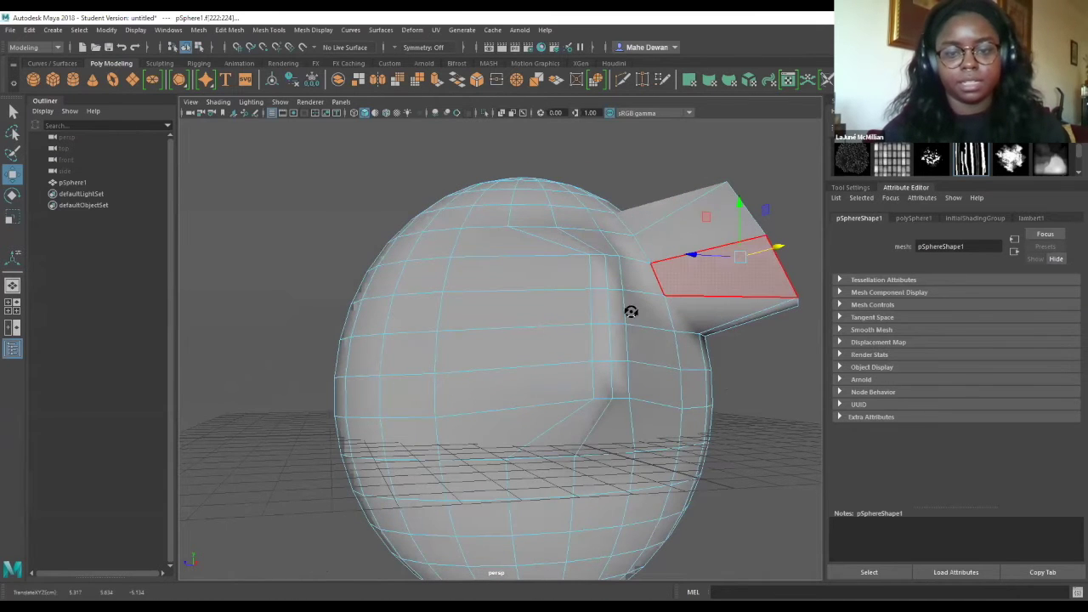
pyautogui.keyDown('alt'); pyautogui.moveTo(566, 414); pyautogui.dragTo(773, 347); pyautogui.keyUp('alt')
pyautogui.keyDown('alt'); pyautogui.moveTo(574, 370); pyautogui.dragTo(454, 284); pyautogui.keyUp('alt')
# Switch the sphere to Vertex mode and select a single vertex on the upper front, across from the extruded arm.
pyautogui.rightClick(455, 285)
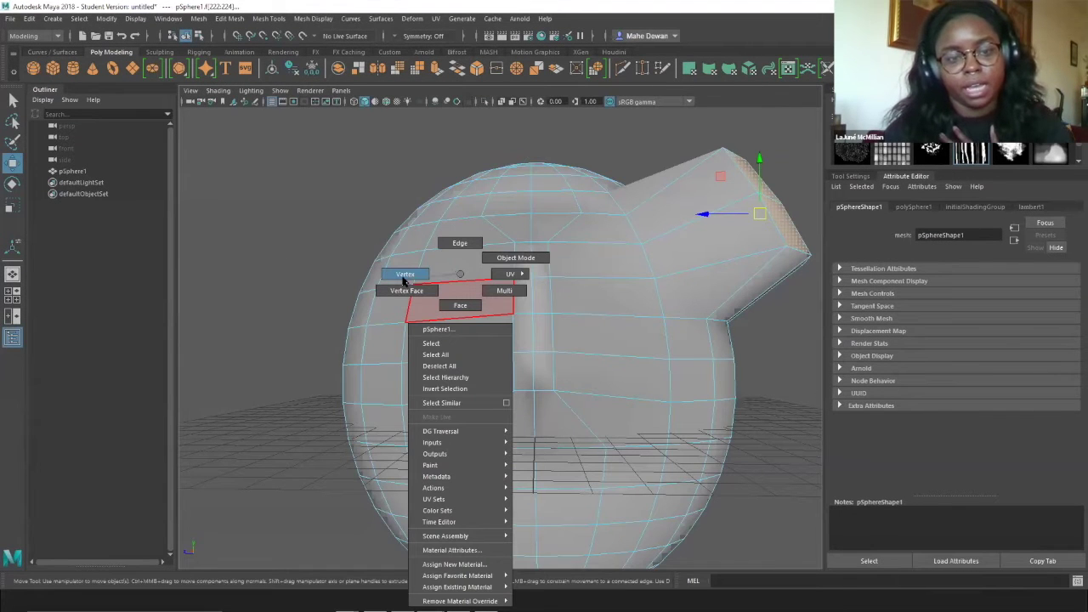
pyautogui.click(416, 276)
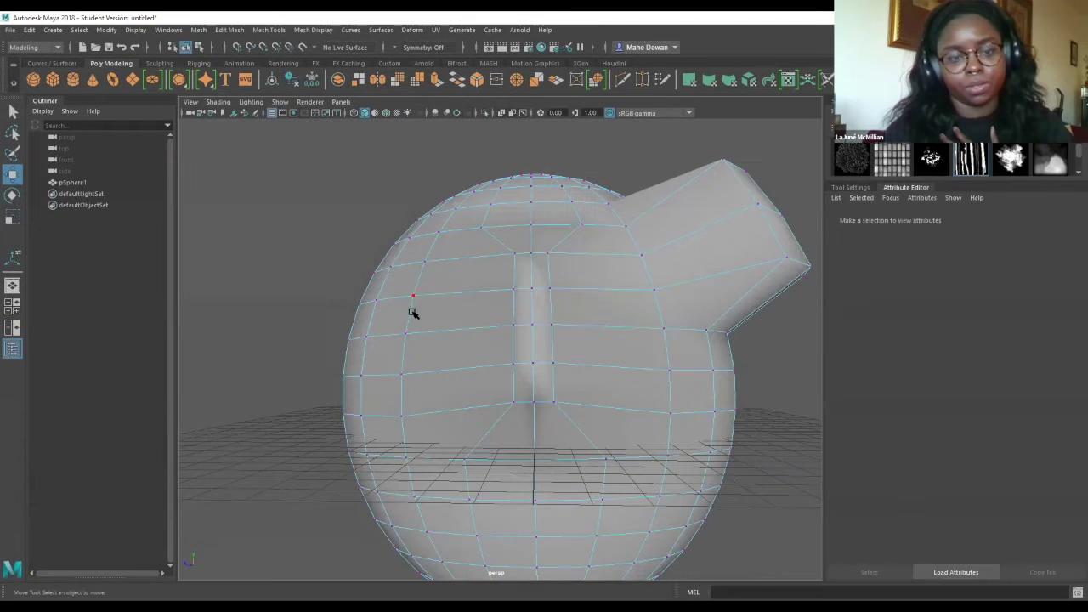
pyautogui.rightClick(473, 283)
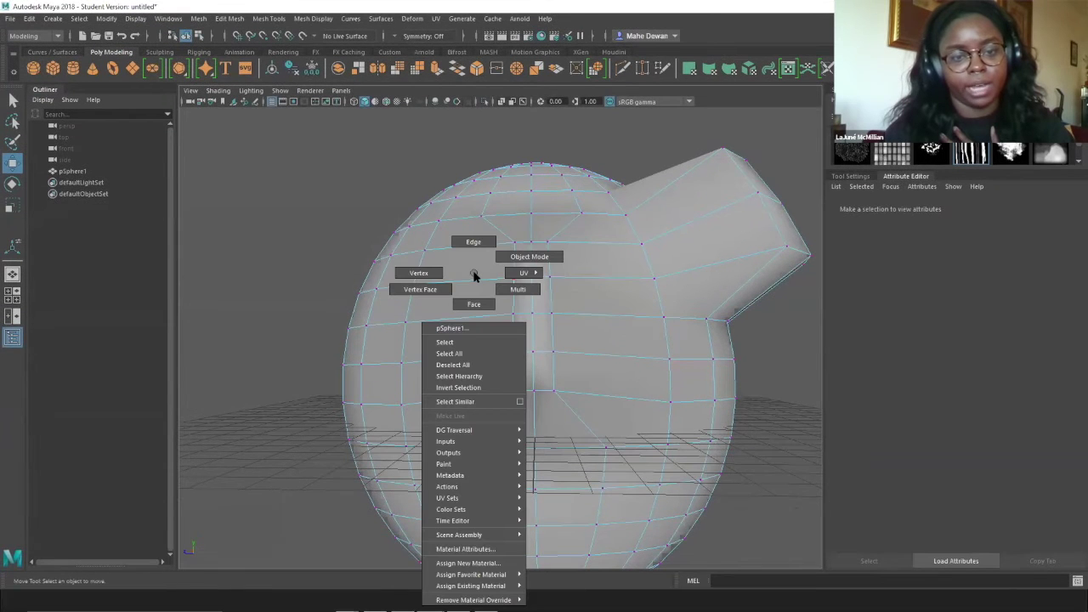
pyautogui.click(417, 274)
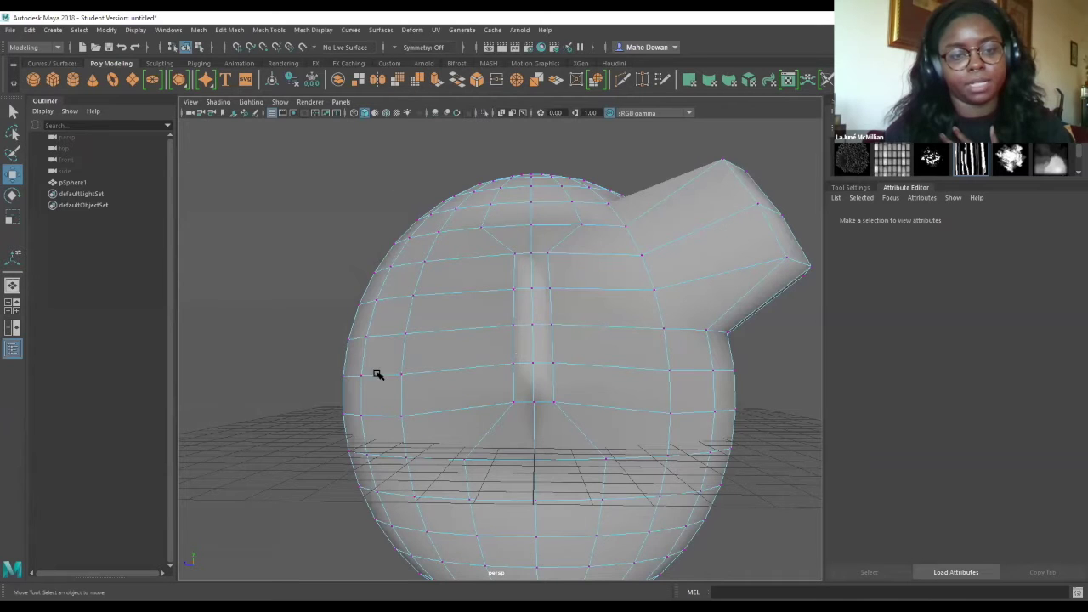
pyautogui.scroll(4, 528, 378)
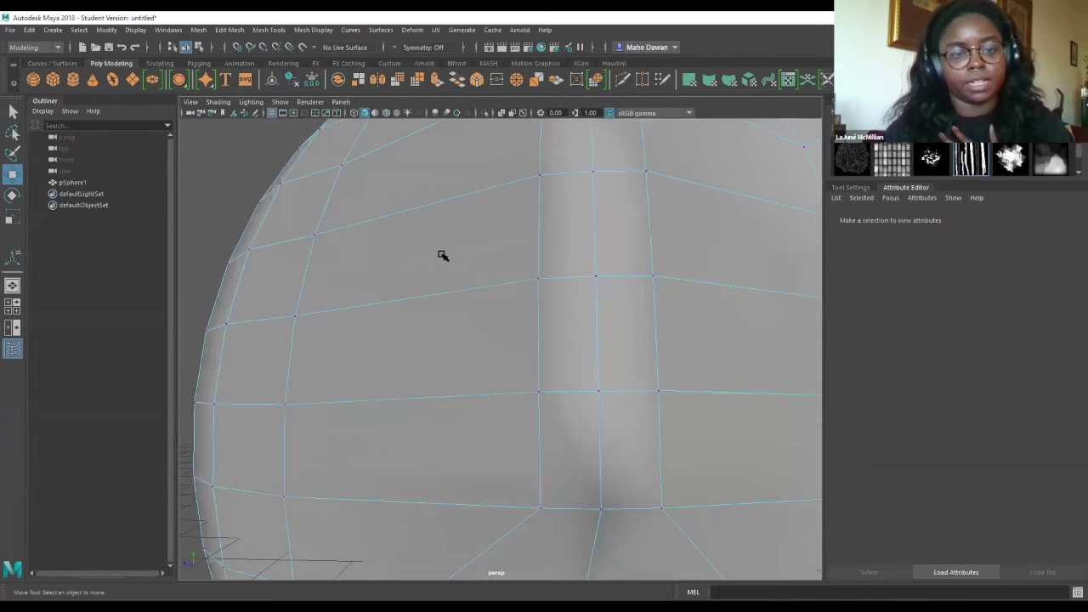
pyautogui.scroll(-3, 356, 268)
pyautogui.click(357, 262)
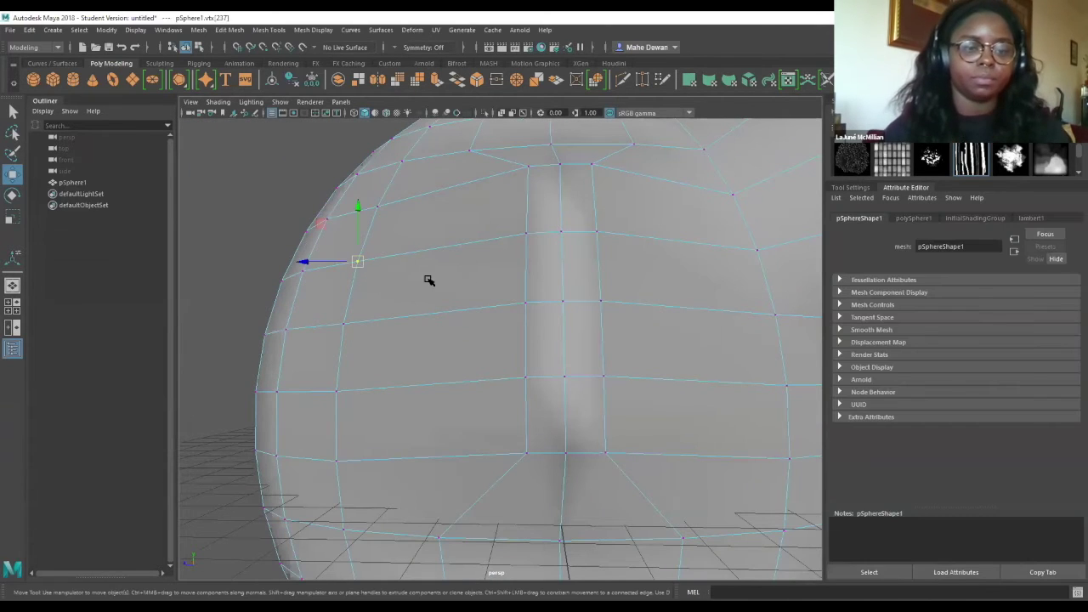
# Pull the selected vertex far outward and upward from the sphere to form a long pointed spike.
pyautogui.scroll(-2, 629, 361)
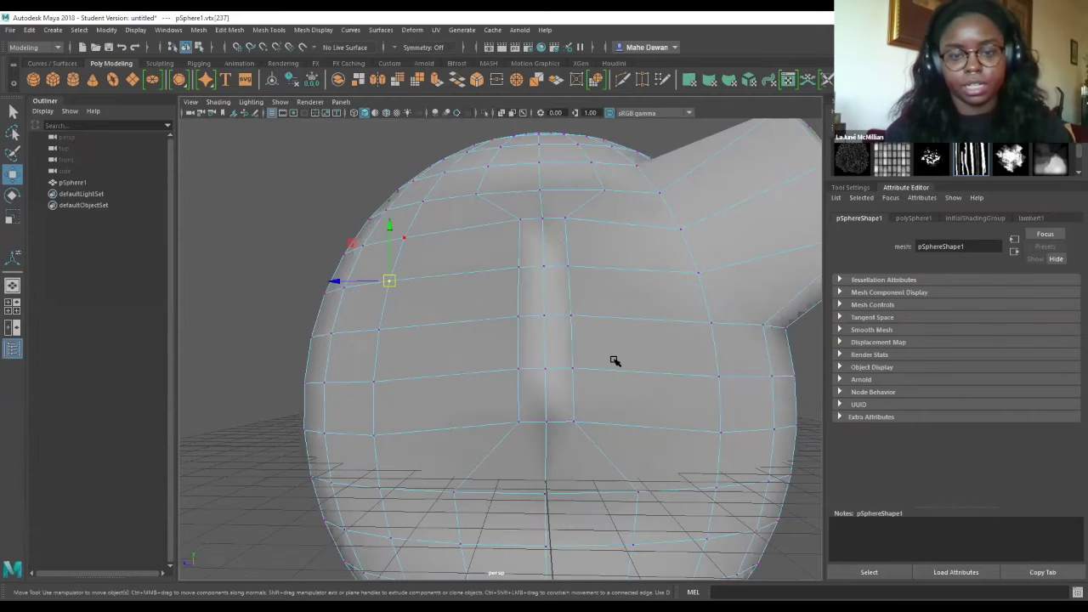
pyautogui.scroll(-1, 658, 374)
pyautogui.keyDown('alt'); pyautogui.moveTo(737, 398); pyautogui.dragTo(688, 224); pyautogui.keyUp('alt')
pyautogui.keyDown('alt'); pyautogui.moveTo(681, 136); pyautogui.dragTo(736, 213); pyautogui.keyUp('alt')
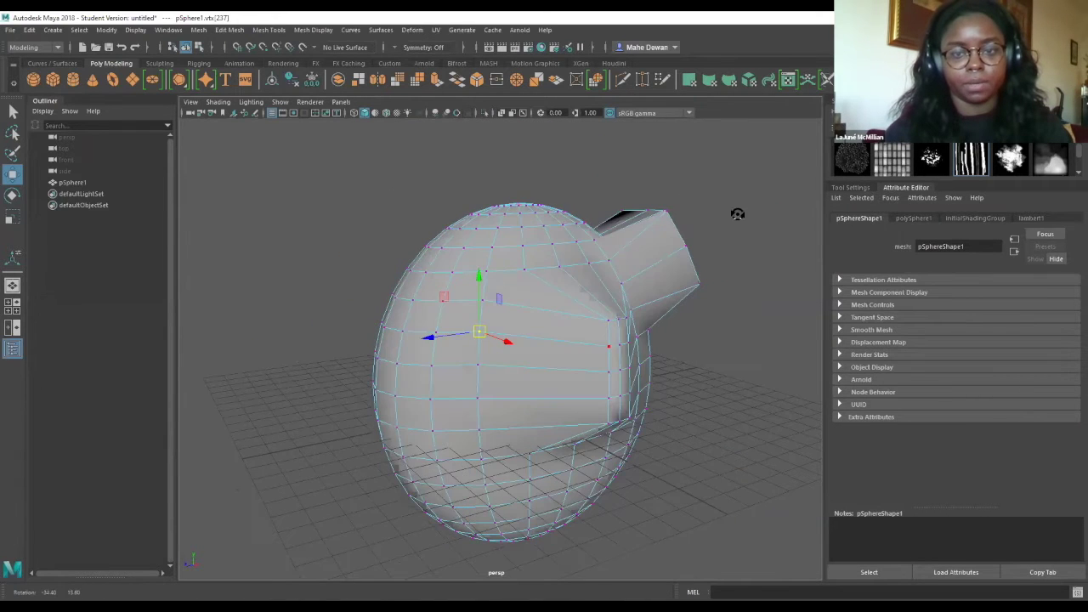
pyautogui.keyDown('alt'); pyautogui.moveTo(716, 369); pyautogui.dragTo(740, 379); pyautogui.keyUp('alt')
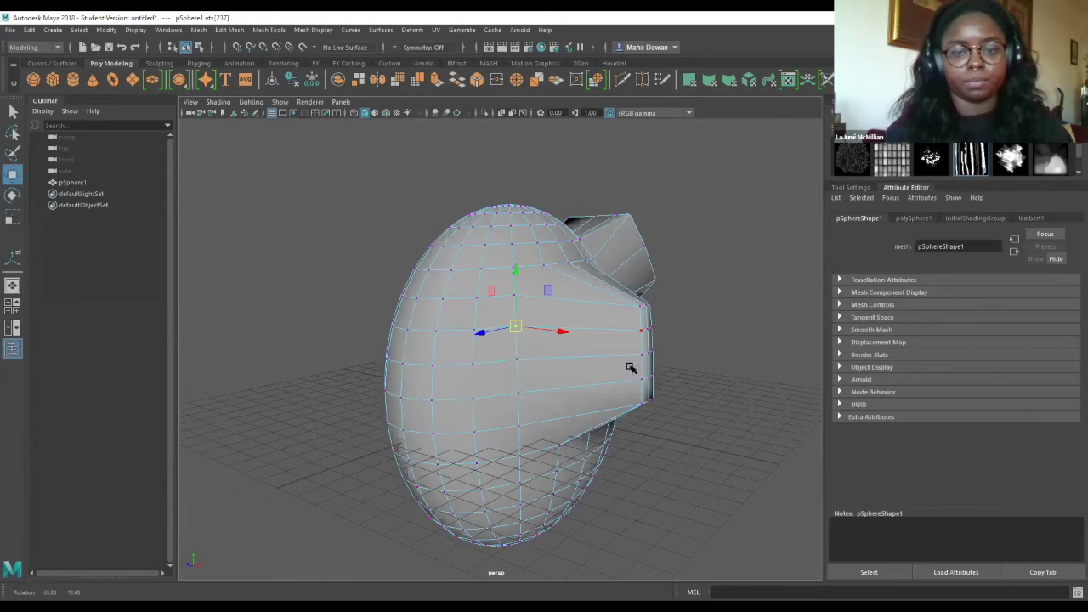
pyautogui.keyDown('alt'); pyautogui.moveTo(484, 433); pyautogui.dragTo(588, 347); pyautogui.keyUp('alt')
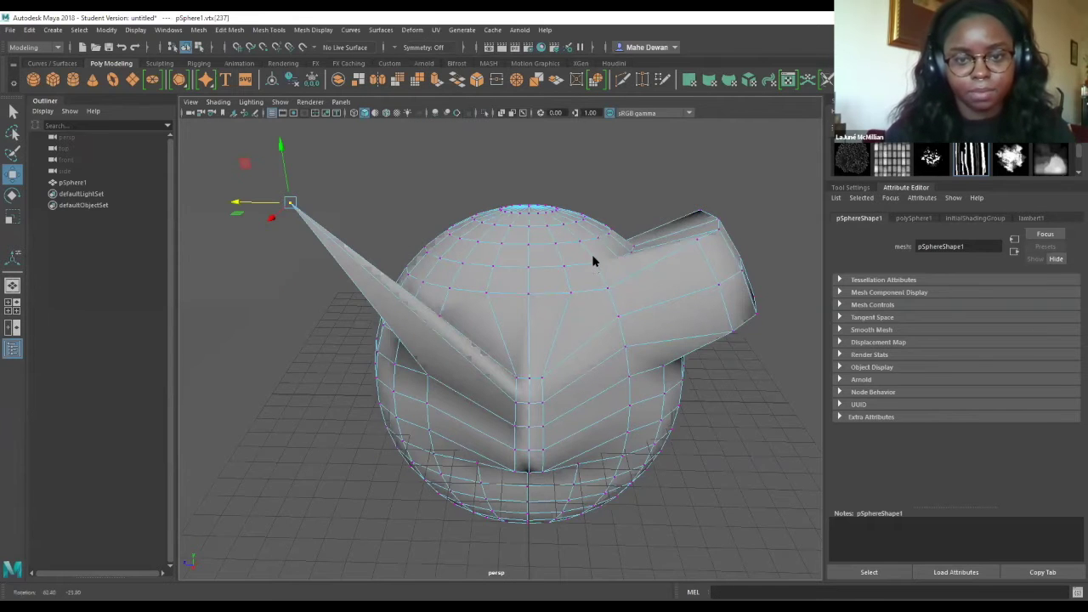
# Switch the sphere to Edge mode and try selecting a full horizontal edge loop near the top and a single edge of it.
pyautogui.scroll(5, 593, 262)
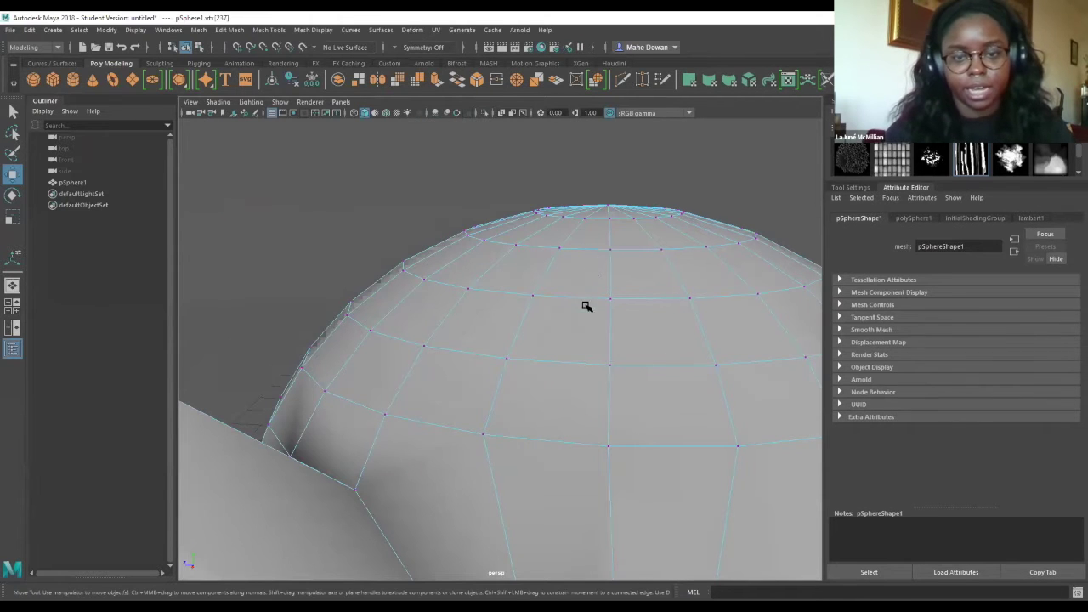
pyautogui.rightClick(587, 288)
pyautogui.click(587, 243)
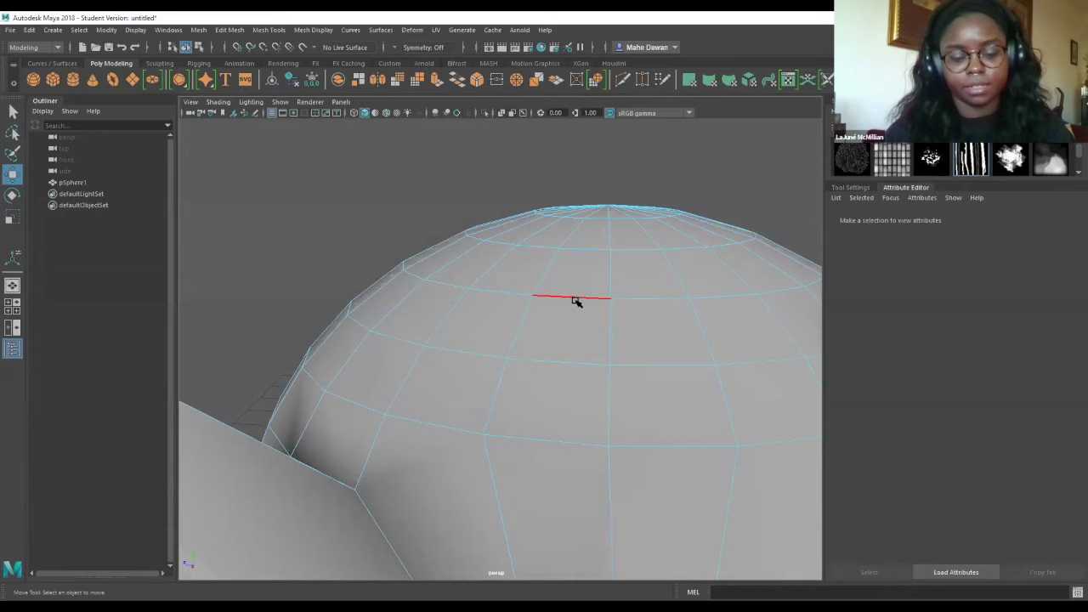
pyautogui.click(579, 288)
pyautogui.doubleClick(582, 298)
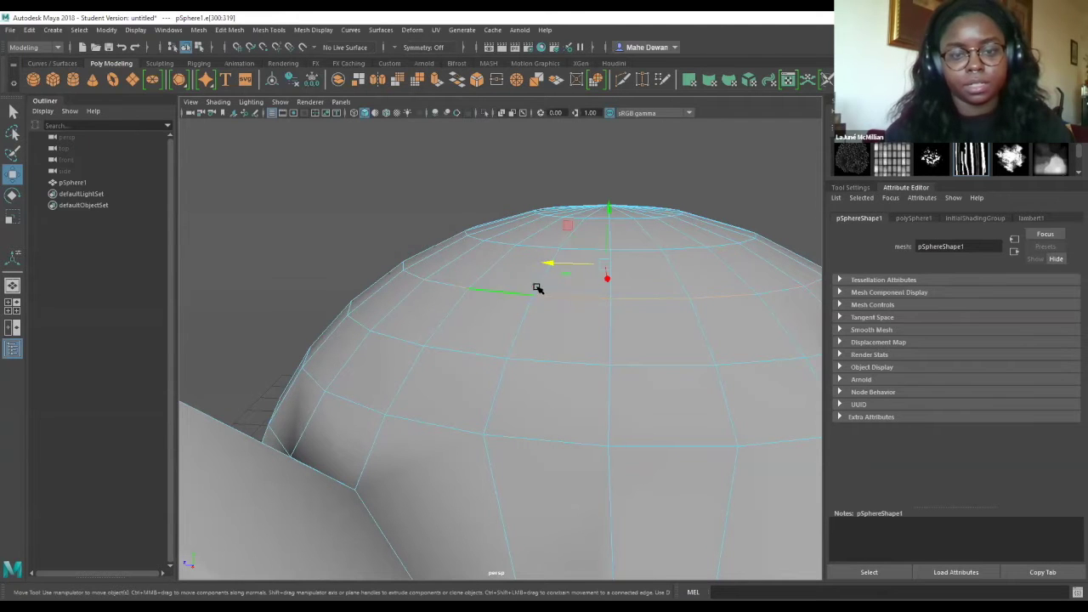
pyautogui.click(553, 343)
pyautogui.click(576, 303)
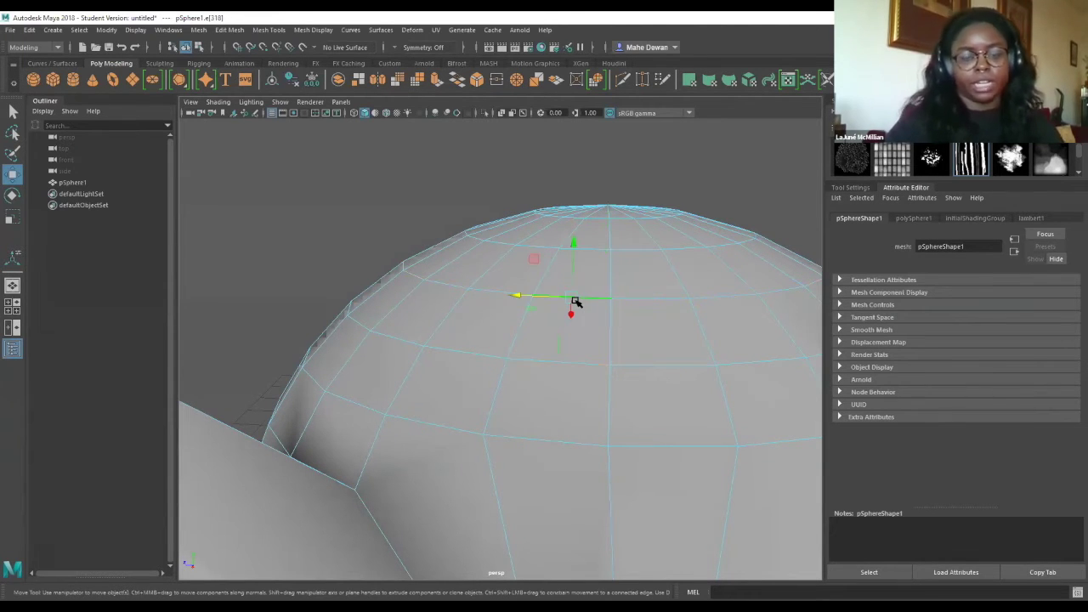
# Select the horizontal edge loop around the sphere's top and move it straight up to form a tall hollow neck.
pyautogui.keyDown('alt'); pyautogui.moveTo(460, 320); pyautogui.dragTo(445, 324); pyautogui.keyUp('alt')
pyautogui.moveTo(380, 354)
pyautogui.keyDown('alt'); pyautogui.mouseDown()
pyautogui.moveTo(289, 379)
pyautogui.moveTo(357, 365)
pyautogui.moveTo(409, 372)
pyautogui.moveTo(527, 347)
pyautogui.moveTo(364, 255)
pyautogui.moveTo(411, 319)
pyautogui.moveTo(404, 294)
pyautogui.moveTo(431, 299)
pyautogui.moveTo(484, 238)
pyautogui.moveTo(650, 337)
pyautogui.mouseUp(); pyautogui.keyUp('alt')
pyautogui.doubleClick(595, 250)
pyautogui.moveTo(590, 243); pyautogui.dragTo(620, 164)
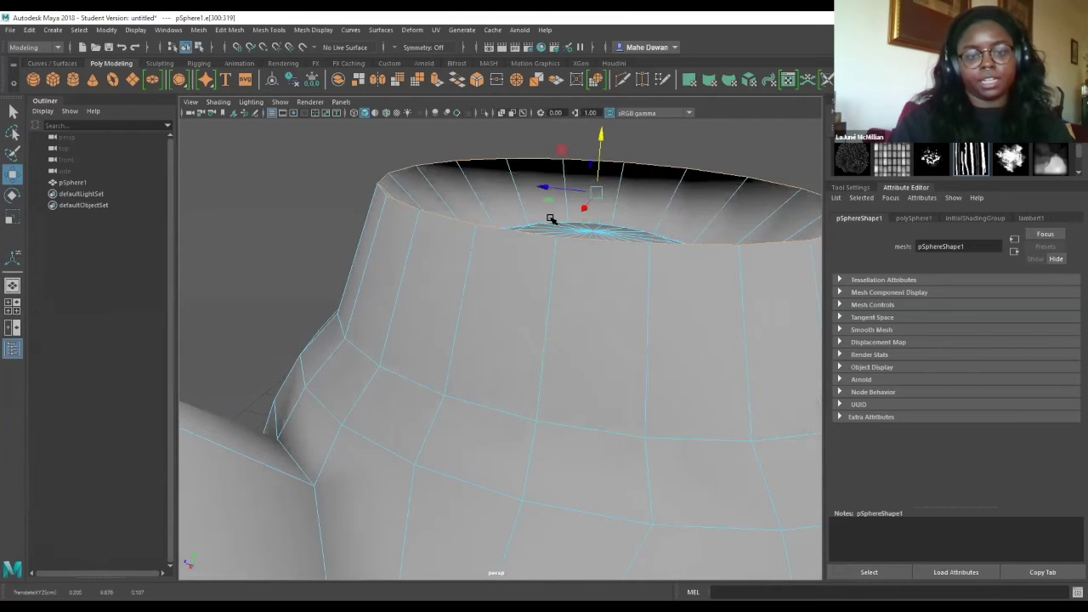
pyautogui.scroll(-5, 551, 219)
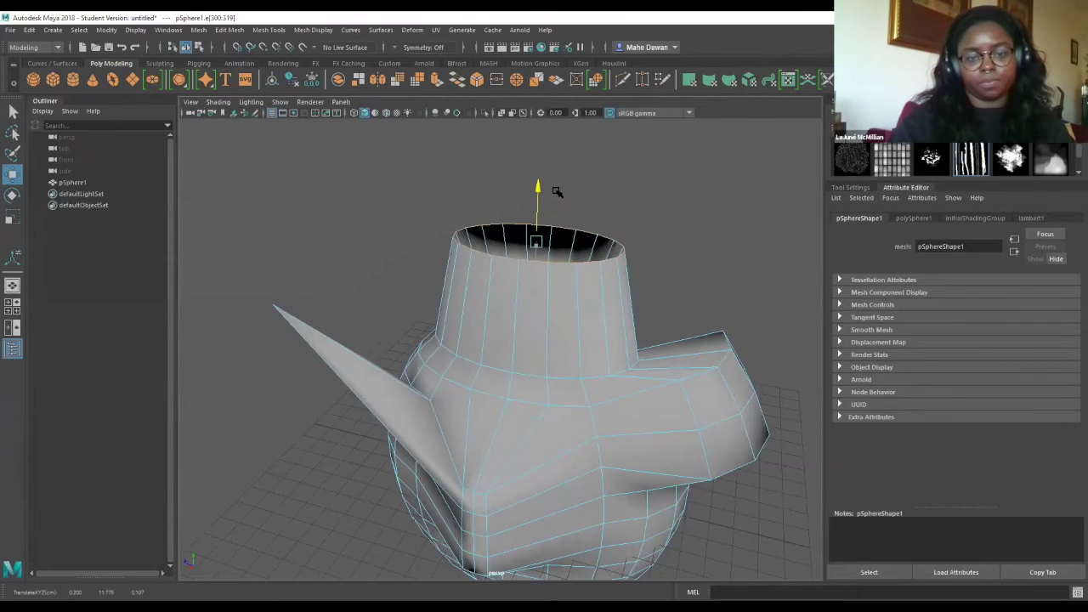
pyautogui.press('e')
pyautogui.keyDown('alt'); pyautogui.moveTo(617, 246); pyautogui.dragTo(637, 213); pyautogui.keyUp('alt')
pyautogui.keyDown('alt'); pyautogui.moveTo(549, 195); pyautogui.dragTo(482, 357); pyautogui.keyUp('alt')
pyautogui.keyDown('alt'); pyautogui.moveTo(482, 356); pyautogui.dragTo(692, 479, button='right'); pyautogui.keyUp('alt')
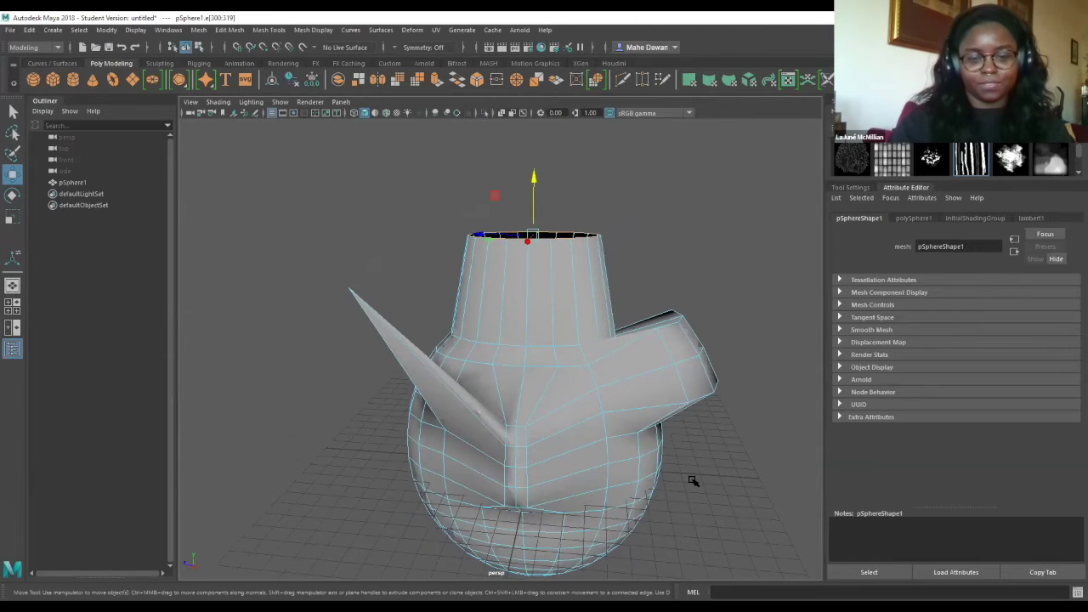
# Return to Object Mode and move the reshaped sphere along Z off the grid, to Translate Z about -29.5.
pyautogui.rightClick(519, 352)
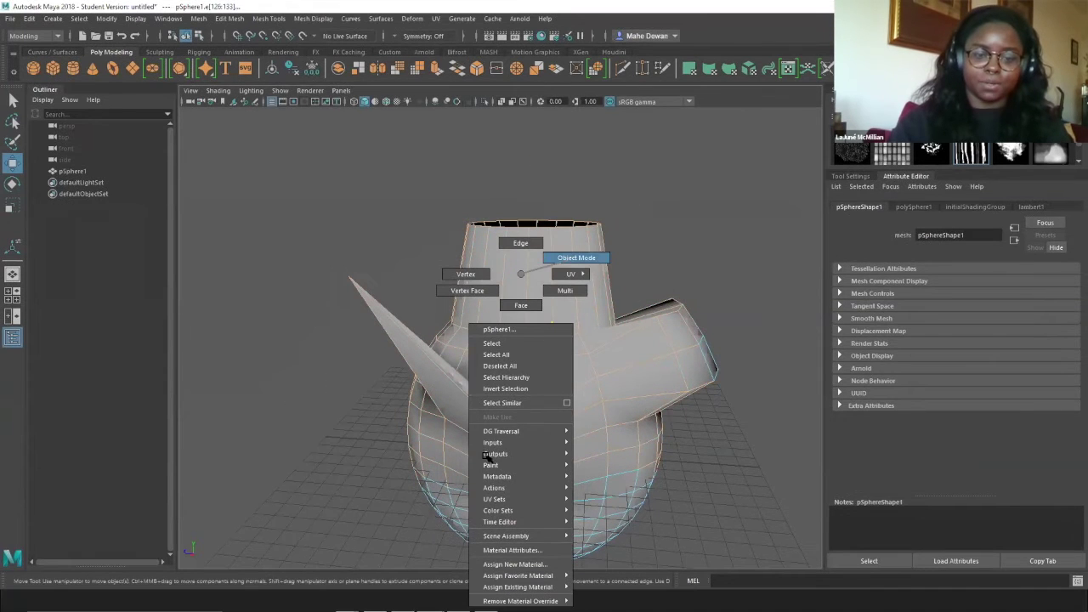
pyautogui.click(477, 431)
pyautogui.keyDown('alt'); pyautogui.moveTo(722, 433); pyautogui.dragTo(609, 398); pyautogui.keyUp('alt')
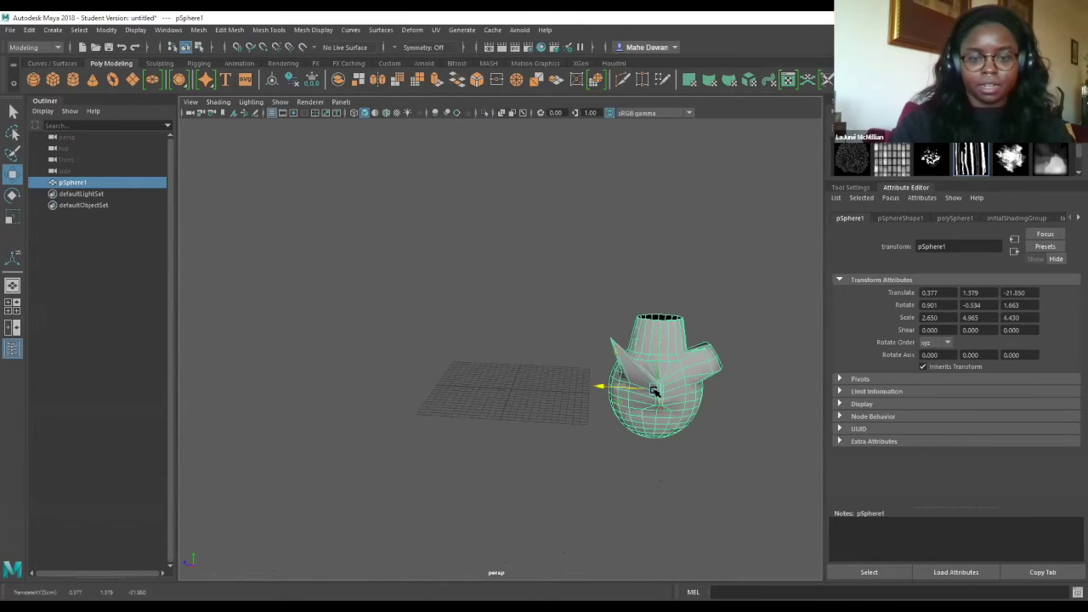
pyautogui.moveTo(609, 396); pyautogui.dragTo(620, 411, button='middle')
pyautogui.scroll(3, 582, 415)
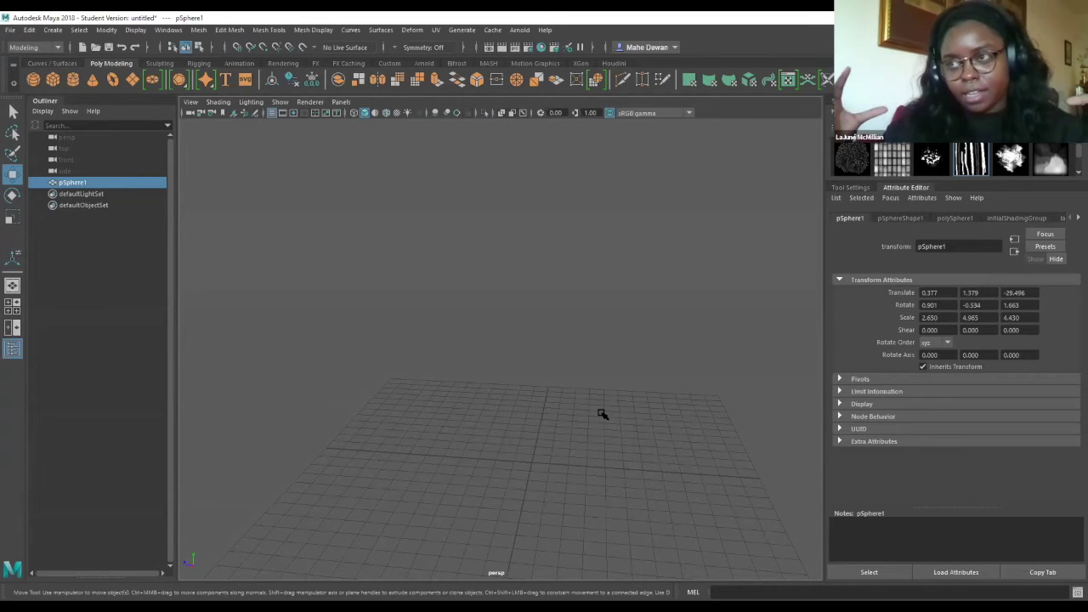
# Create a second polygon sphere at the origin and raise it to Translate Y about 1.57.
pyautogui.click(34, 82)
pyautogui.scroll(3, 602, 410)
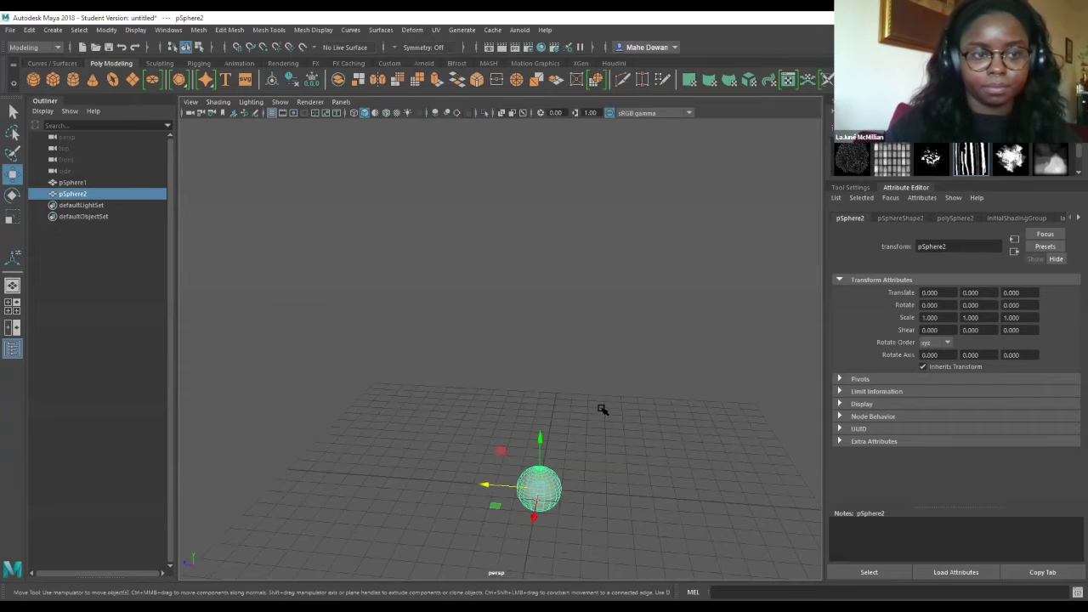
pyautogui.scroll(-2, 602, 421)
pyautogui.scroll(2, 606, 436)
pyautogui.keyDown('alt'); pyautogui.moveTo(607, 437); pyautogui.dragTo(621, 417); pyautogui.keyUp('alt')
pyautogui.keyDown('alt'); pyautogui.moveTo(620, 416); pyautogui.dragTo(564, 255, button='middle'); pyautogui.keyUp('alt')
pyautogui.moveTo(515, 389); pyautogui.dragTo(512, 275)
pyautogui.keyDown('alt'); pyautogui.moveTo(583, 294); pyautogui.dragTo(587, 338); pyautogui.keyUp('alt')
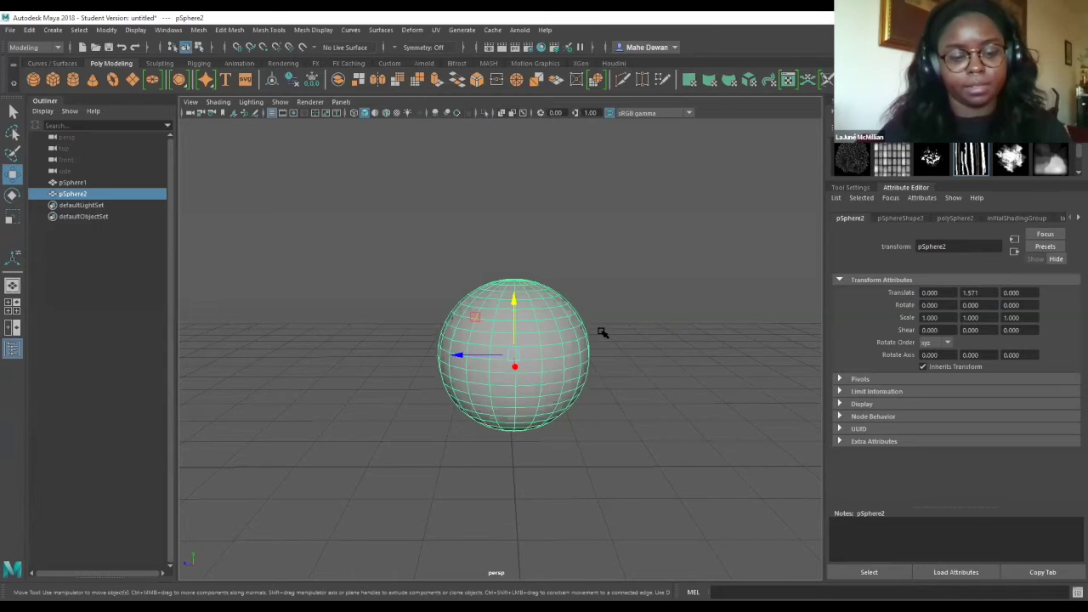
# Stretch the new sphere vertically into a tall ellipsoid with Scale Y about 2.43.
pyautogui.press('e')
pyautogui.press('r')
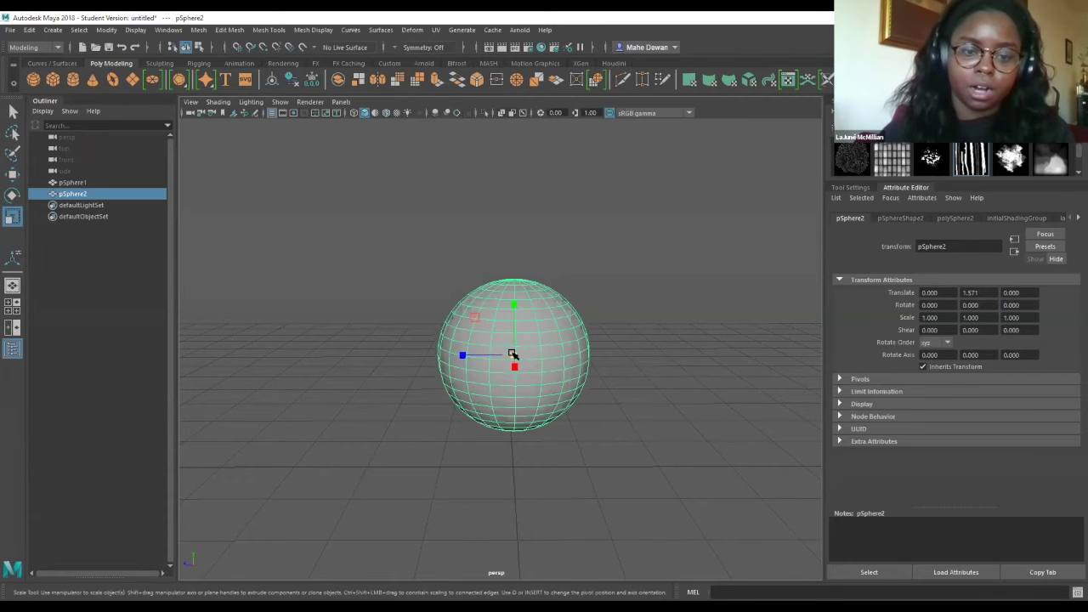
pyautogui.moveTo(515, 306); pyautogui.dragTo(519, 236)
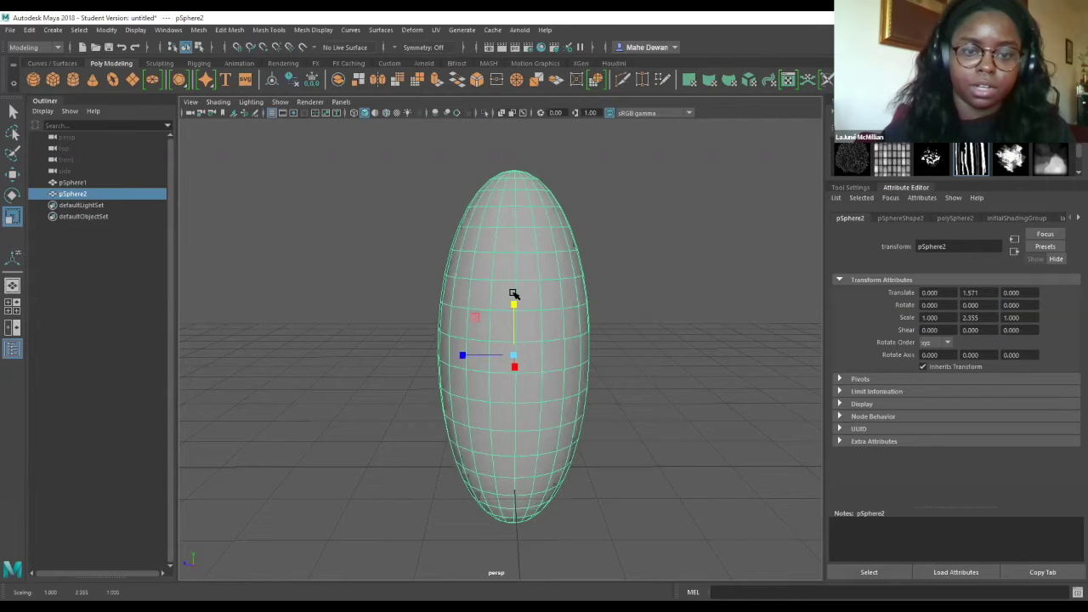
pyautogui.moveTo(514, 306); pyautogui.dragTo(515, 302)
pyautogui.scroll(-2, 649, 284)
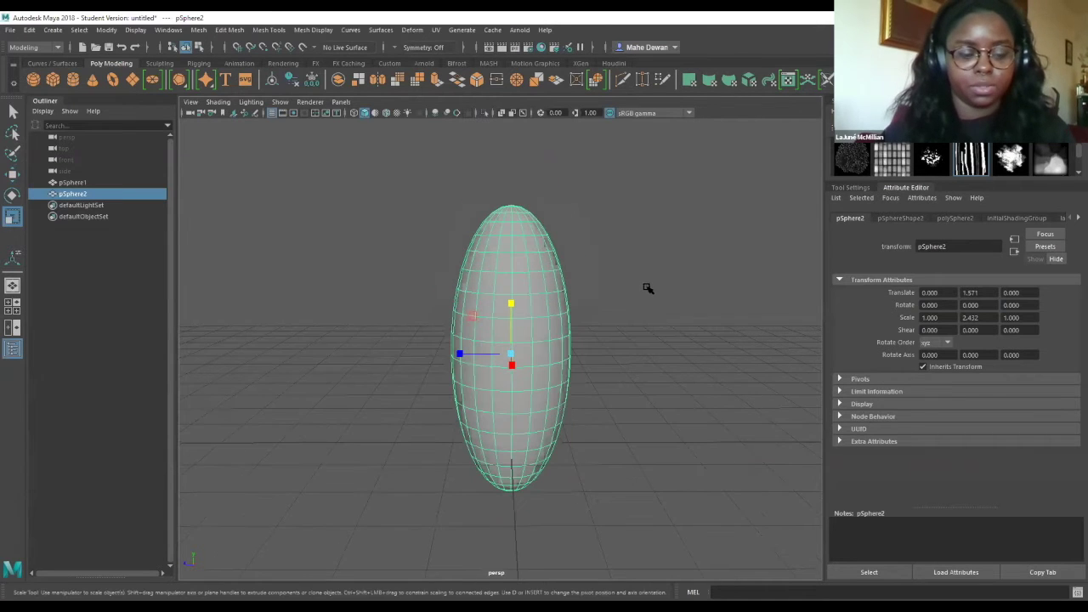
pyautogui.click(630, 283)
pyautogui.click(525, 294)
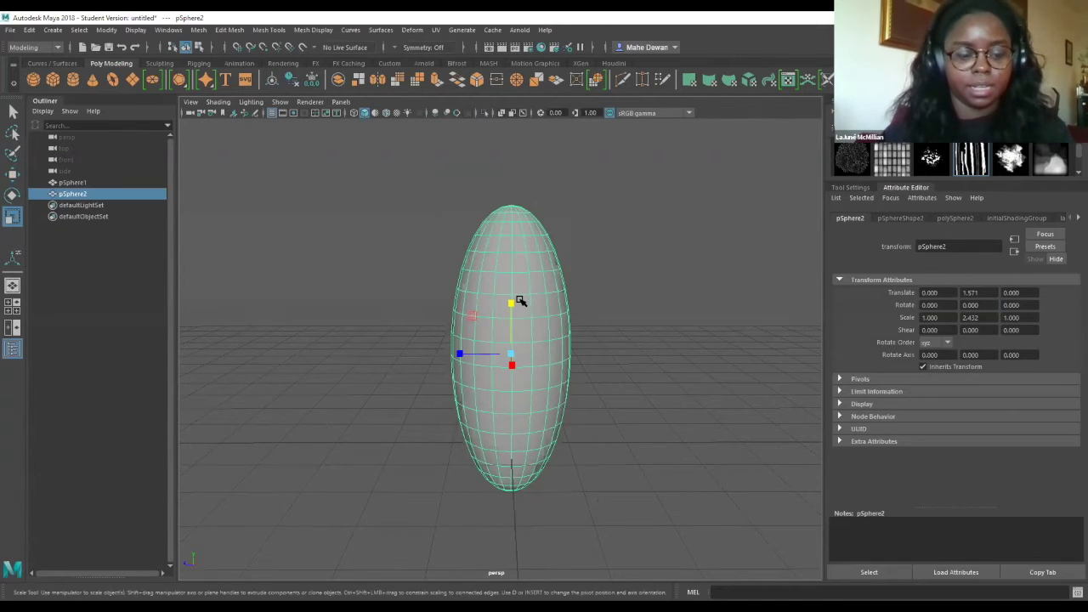
# Move the stretched sphere up to Translate Y about 2.47 so it stands above the grid.
pyautogui.press('w')
pyautogui.moveTo(512, 290); pyautogui.dragTo(515, 244)
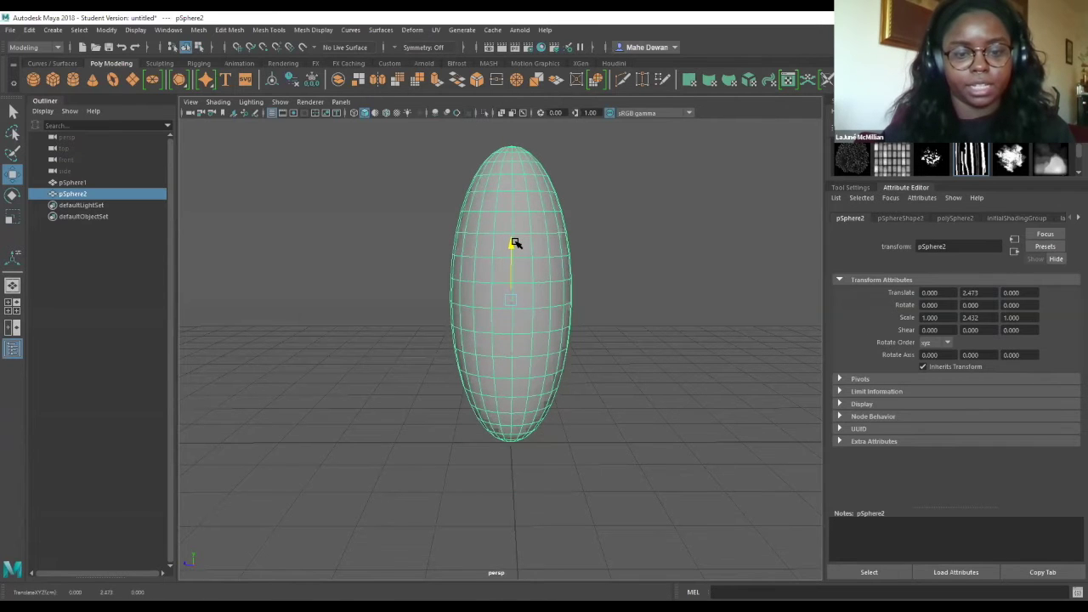
pyautogui.moveTo(586, 258)
pyautogui.keyDown('alt'); pyautogui.mouseDown()
pyautogui.moveTo(664, 267)
pyautogui.moveTo(599, 261)
pyautogui.moveTo(588, 226)
pyautogui.moveTo(583, 255)
pyautogui.mouseUp(); pyautogui.keyUp('alt')
pyautogui.keyDown('alt'); pyautogui.moveTo(583, 255); pyautogui.dragTo(547, 250, button='right'); pyautogui.keyUp('alt')
pyautogui.keyDown('alt'); pyautogui.moveTo(547, 250); pyautogui.dragTo(543, 269); pyautogui.keyUp('alt')
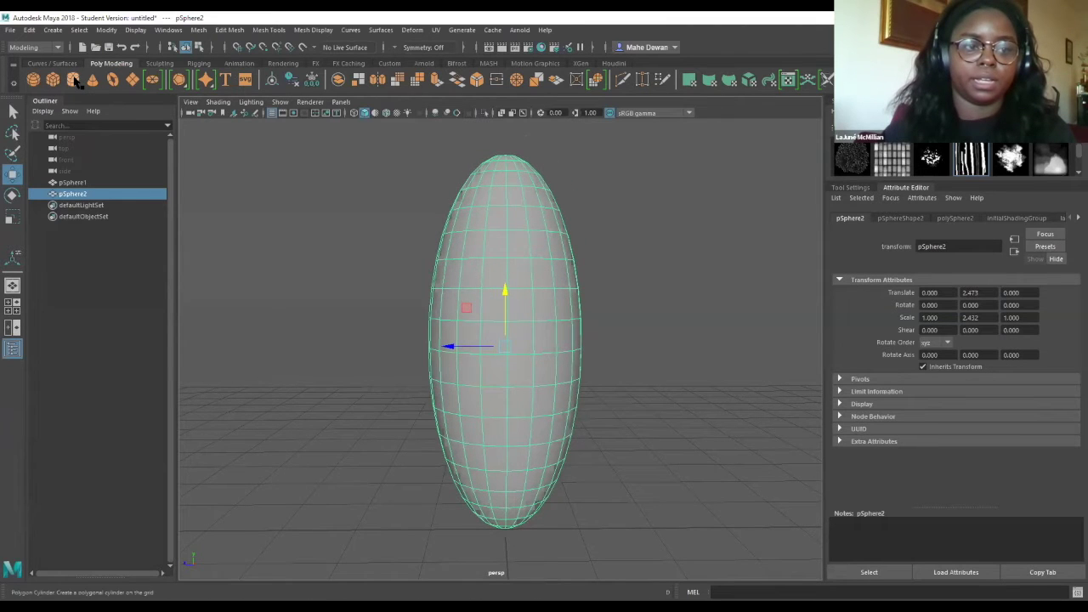
# Create a polygon cylinder at the base of the stretched sphere and raise it to Translate Y 0.5.
pyautogui.click(75, 81)
pyautogui.scroll(-2, 453, 294)
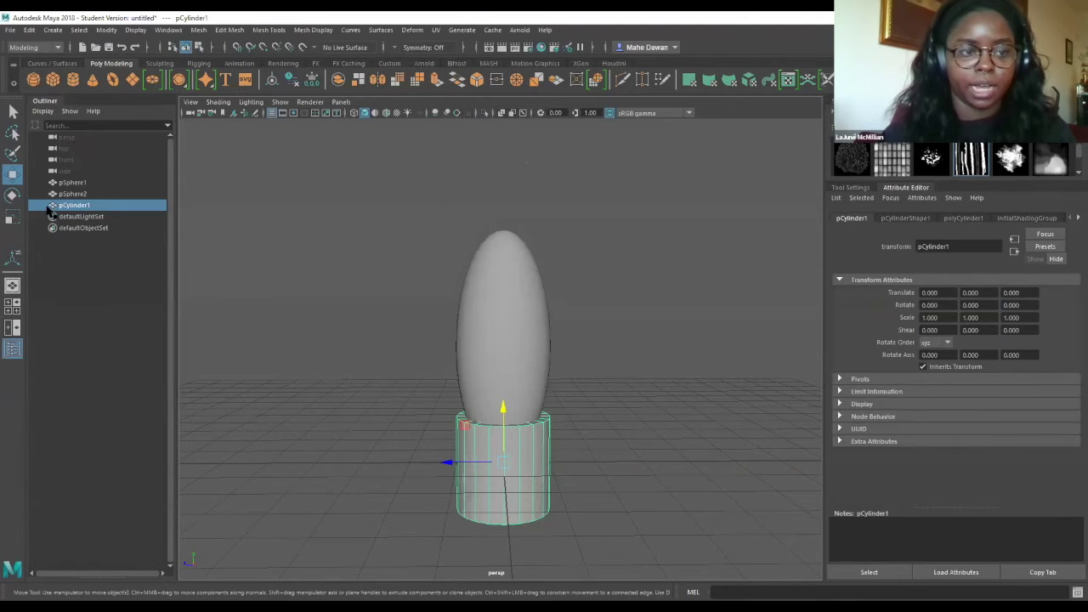
pyautogui.moveTo(502, 413); pyautogui.dragTo(503, 387)
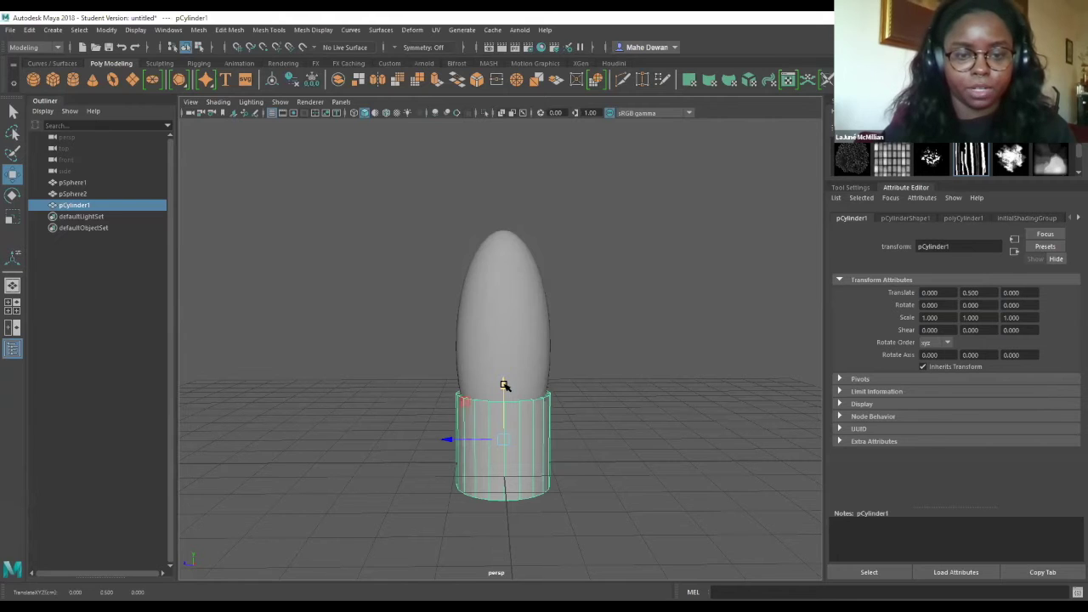
# Flatten the cylinder into a thin disc with Scale Y about 0.196.
pyautogui.press('r')
pyautogui.moveTo(504, 390); pyautogui.dragTo(501, 446)
pyautogui.press('e')
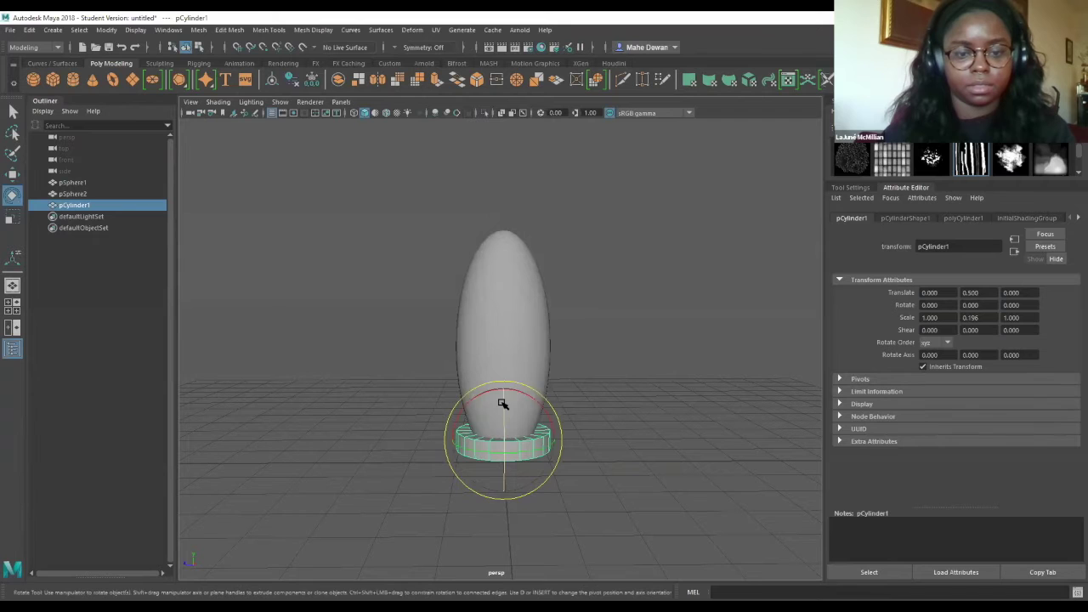
# Raise the flattened cylinder to Translate Y about 0.85 and shrink it uniformly to about 0.8 wide around the sphere's lower part.
pyautogui.press('w')
pyautogui.moveTo(503, 394); pyautogui.dragTo(503, 382)
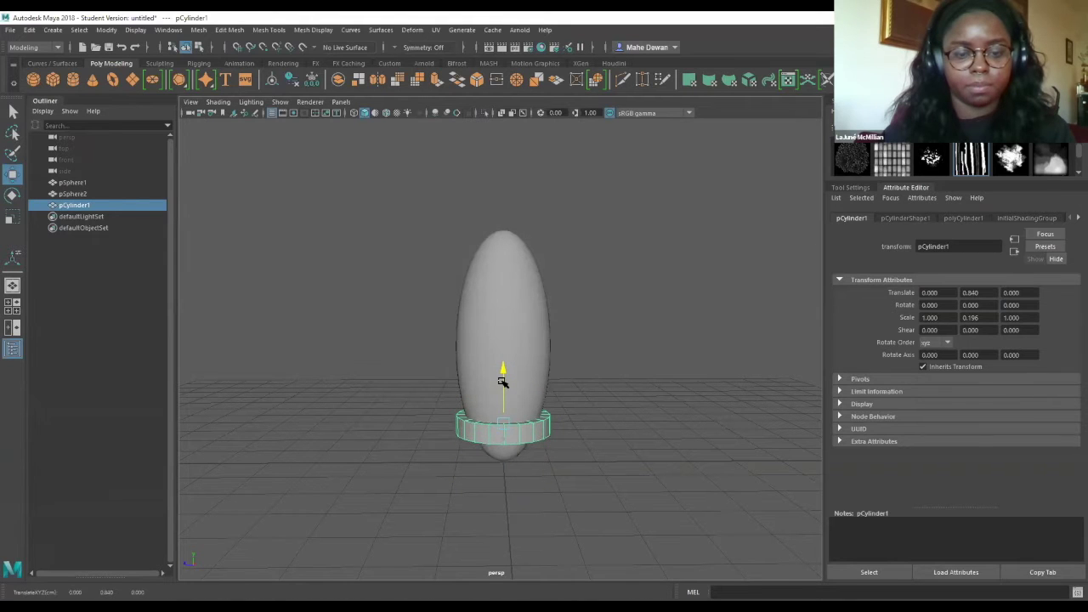
pyautogui.scroll(-1, 547, 399)
pyautogui.scroll(3, 547, 399)
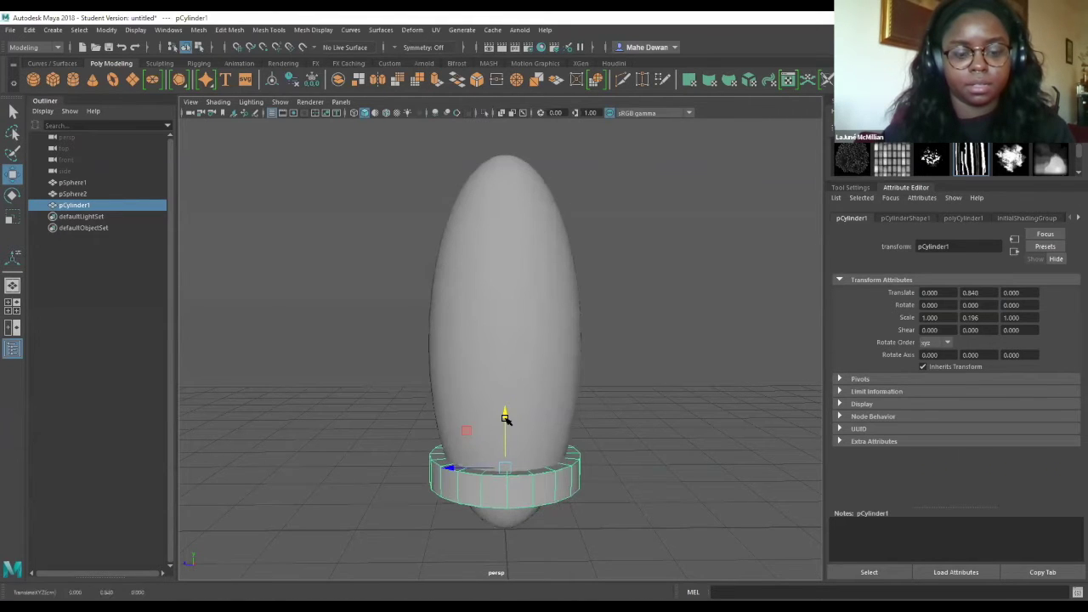
pyautogui.press('r')
pyautogui.moveTo(505, 472); pyautogui.dragTo(481, 460)
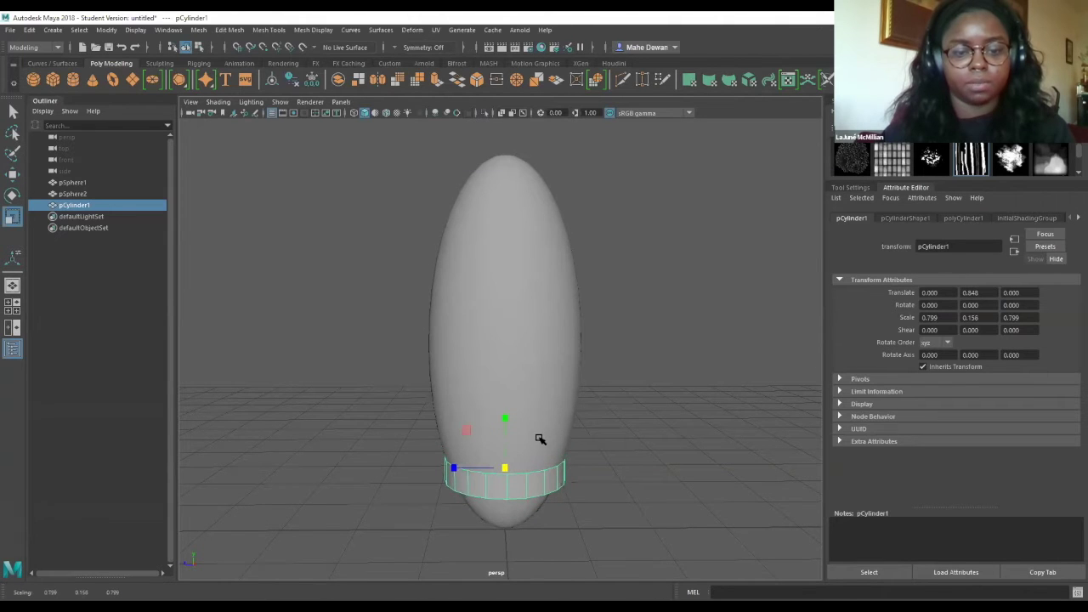
# Try to select the lower rim edges of the cylinder band in edge mode.
pyautogui.scroll(4, 557, 425)
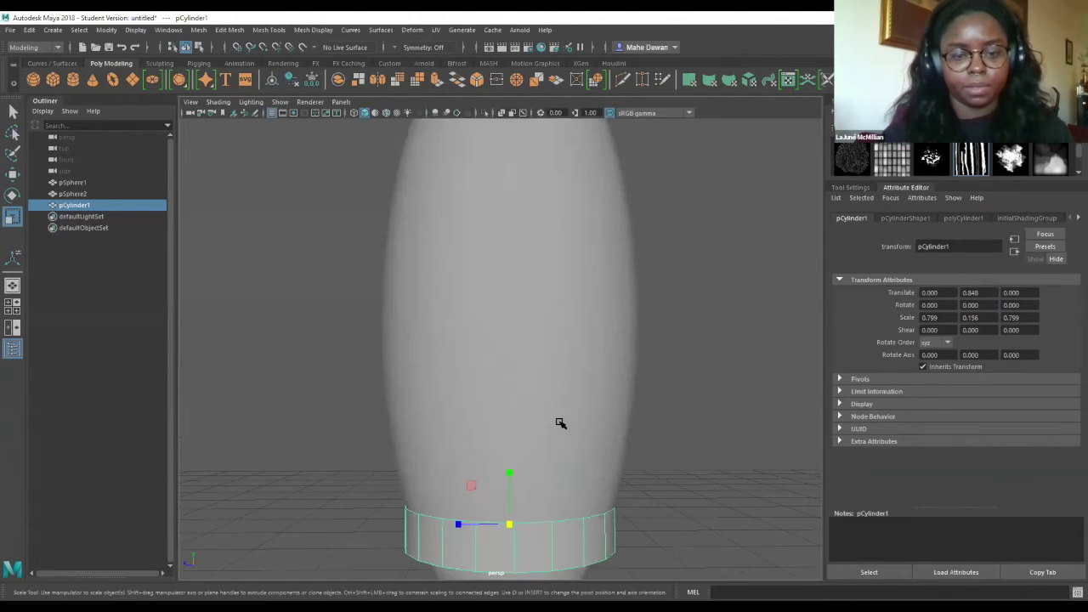
pyautogui.keyDown('alt'); pyautogui.moveTo(540, 419); pyautogui.dragTo(551, 331, button='middle'); pyautogui.keyUp('alt')
pyautogui.scroll(2, 549, 360)
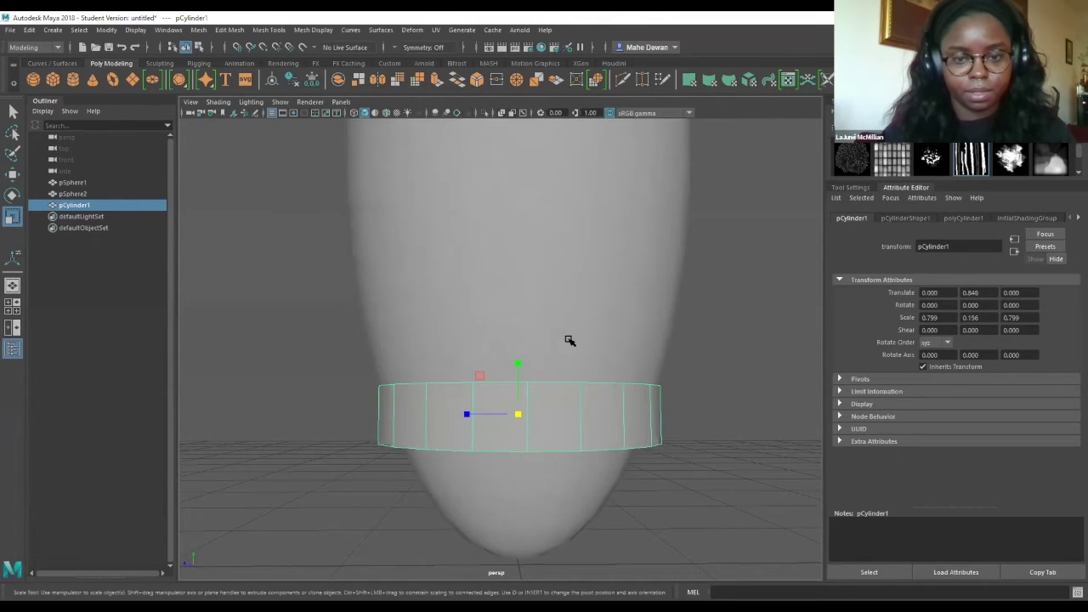
pyautogui.scroll(2, 560, 368)
pyautogui.scroll(-2, 552, 356)
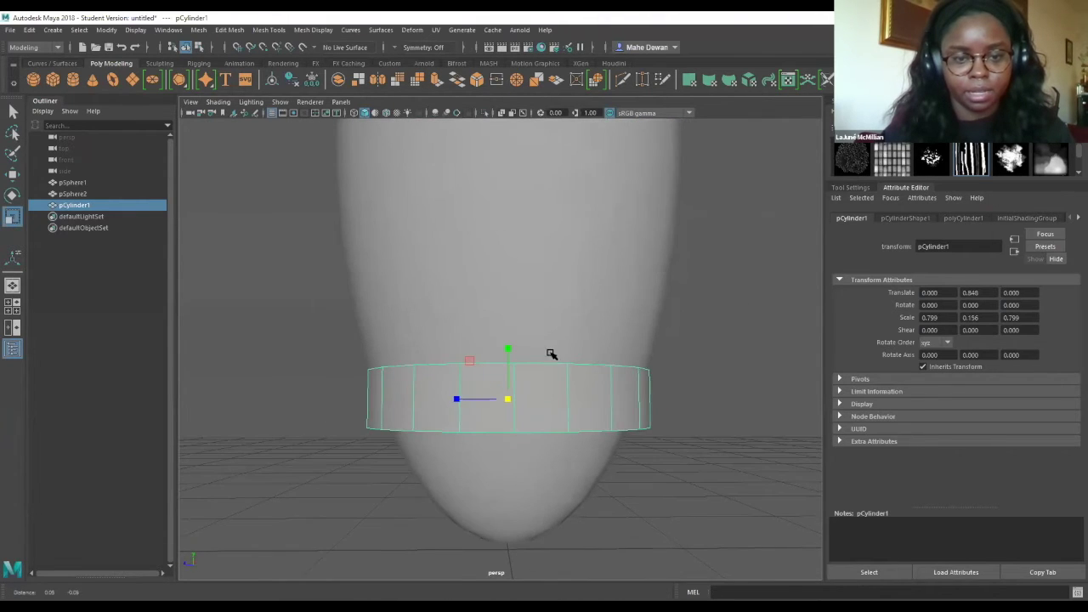
pyautogui.rightClick(387, 422)
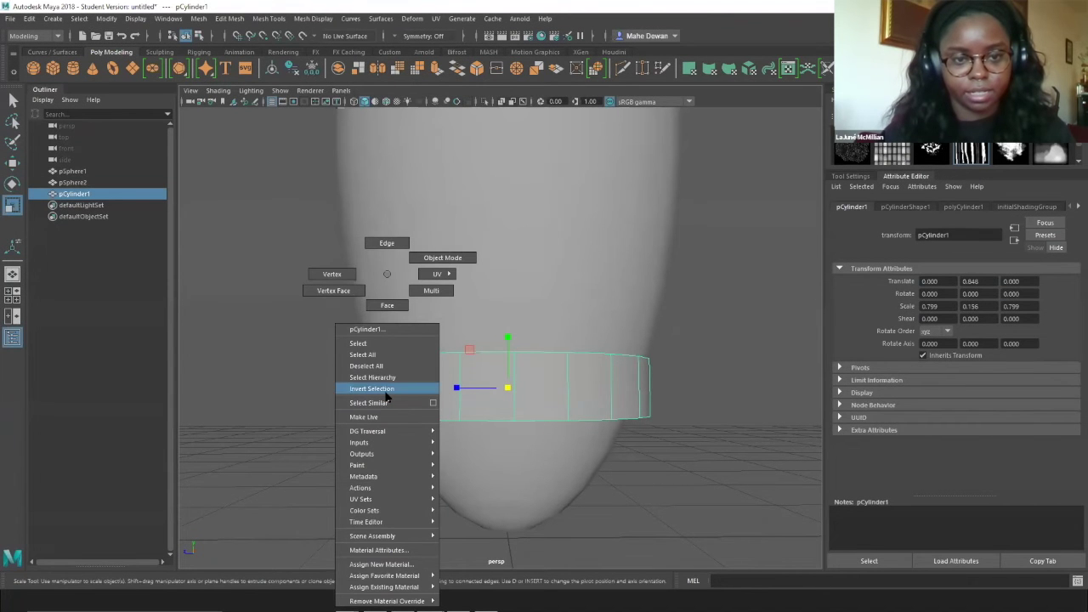
pyautogui.click(387, 244)
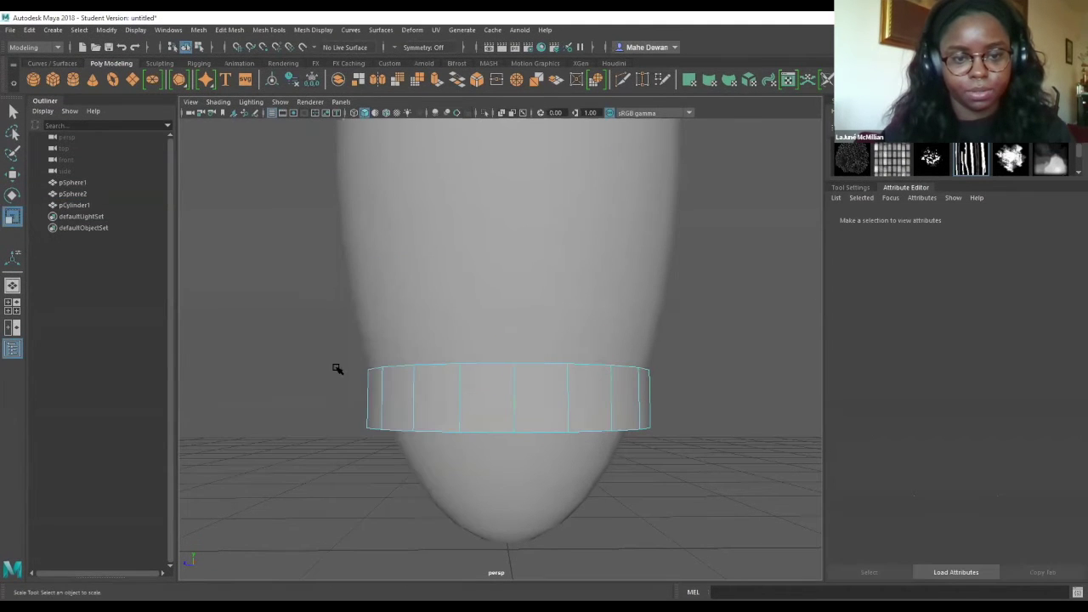
pyautogui.moveTo(377, 428); pyautogui.dragTo(674, 444)
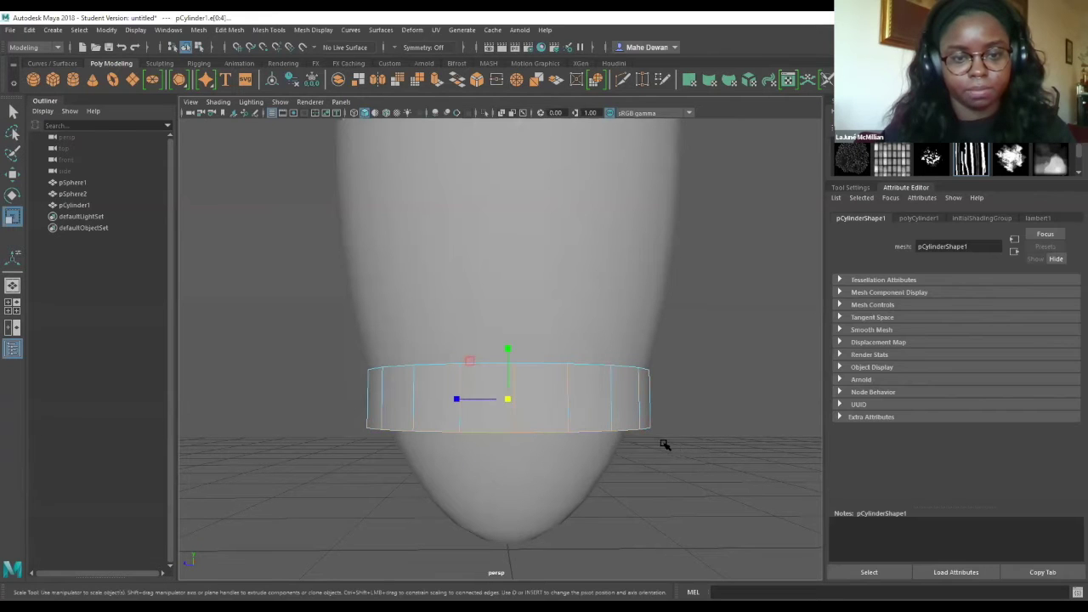
pyautogui.click(681, 443)
# Switch the cylinder band to vertex mode and select the row of vertices along its lower rim.
pyautogui.moveTo(402, 433); pyautogui.dragTo(334, 290, button='right')
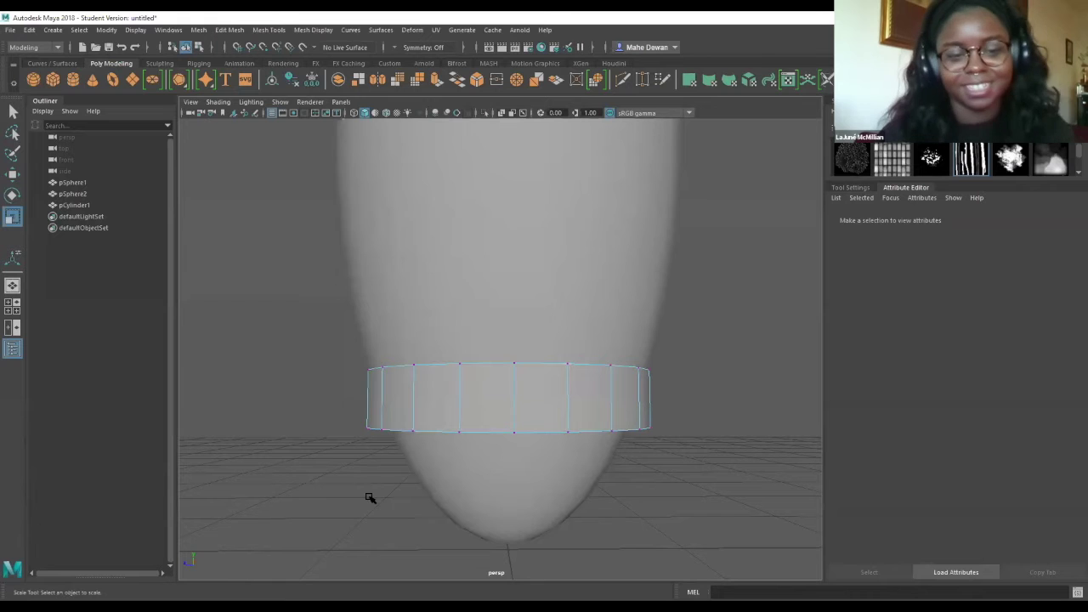
pyautogui.rightClick(402, 408)
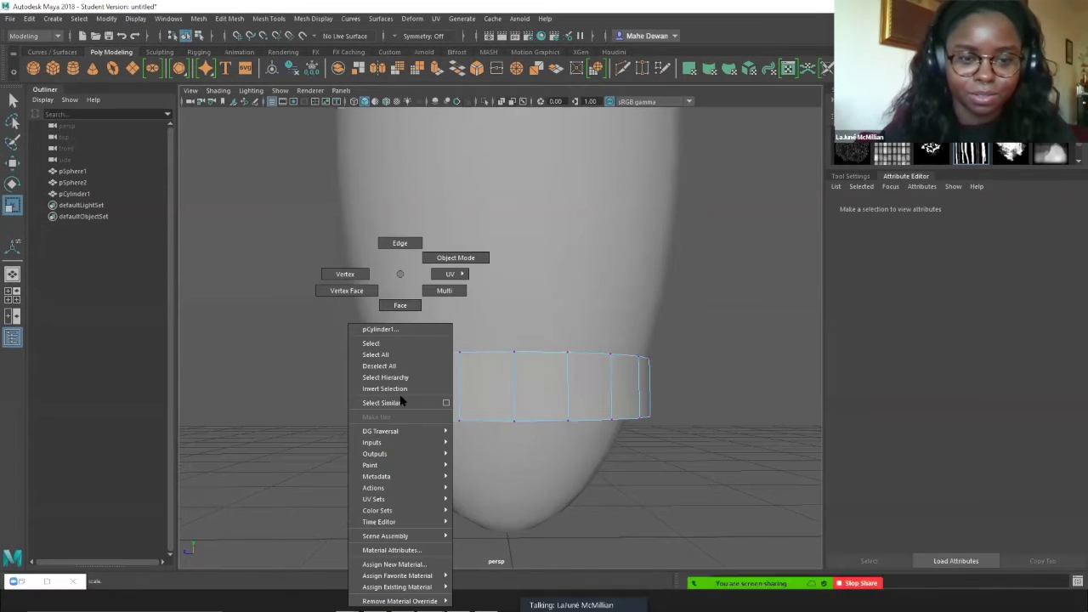
pyautogui.click(352, 274)
pyautogui.moveTo(347, 424); pyautogui.dragTo(689, 451)
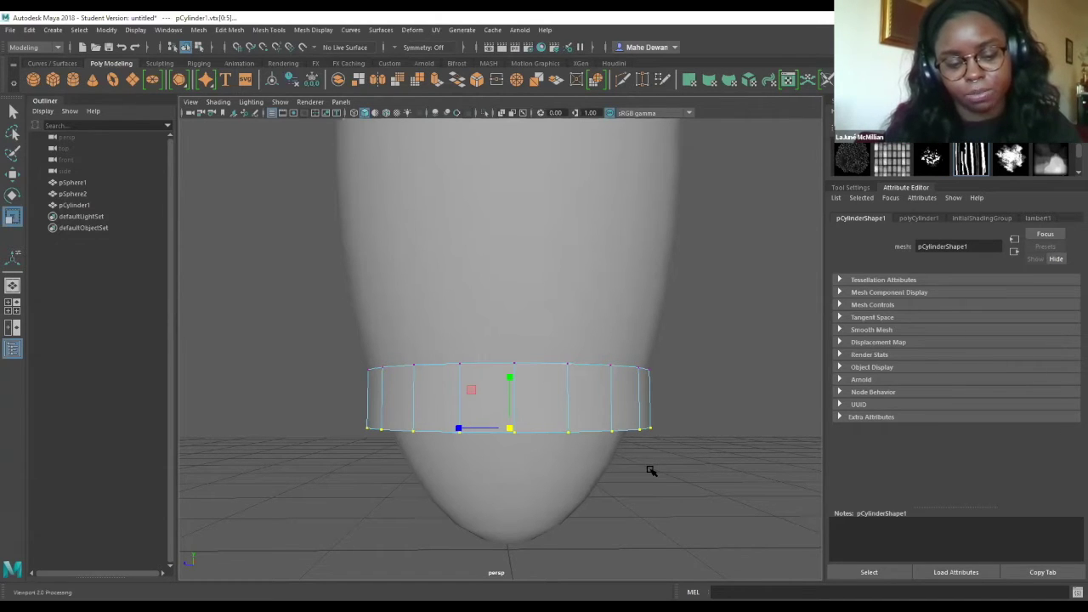
# Add the unselected lower rim vertices on the adjacent side of the cylinder band to the selection.
pyautogui.keyDown('alt'); pyautogui.moveTo(695, 449); pyautogui.dragTo(552, 439); pyautogui.keyUp('alt')
pyautogui.press('r')
pyautogui.scroll(4, 468, 449)
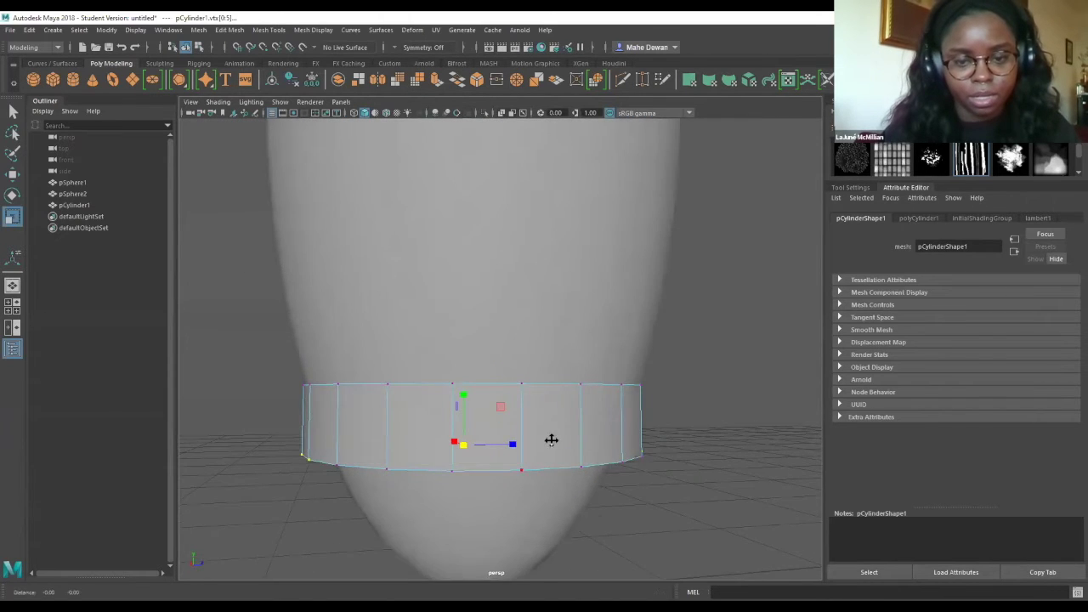
pyautogui.keyDown('alt'); pyautogui.moveTo(552, 439); pyautogui.dragTo(586, 416, button='middle'); pyautogui.keyUp('alt')
pyautogui.keyDown('alt'); pyautogui.moveTo(372, 479); pyautogui.dragTo(563, 510); pyautogui.keyUp('alt')
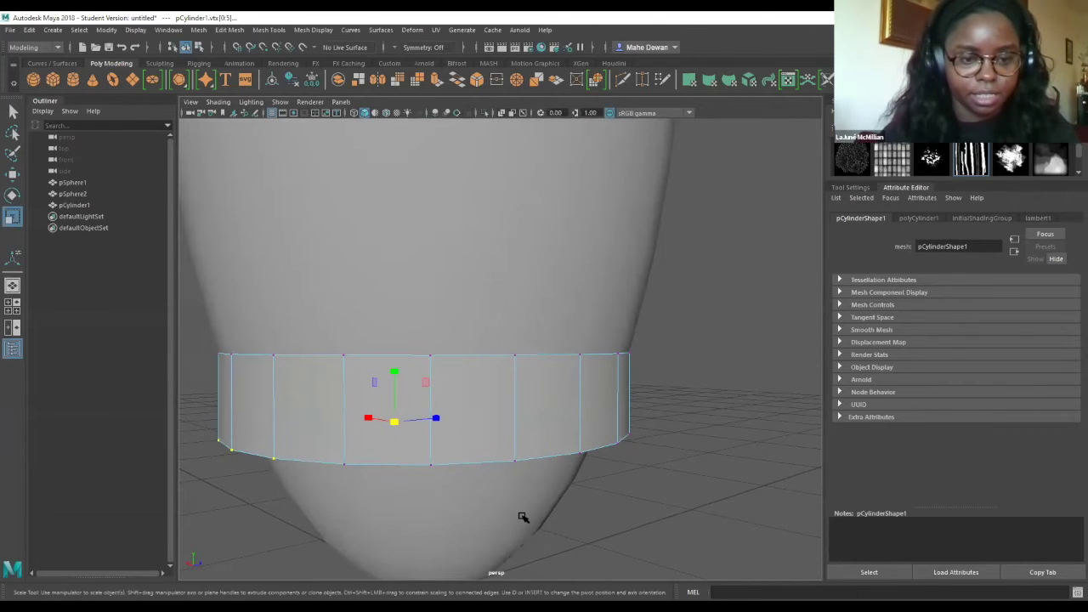
pyautogui.keyDown('shift'); pyautogui.click(344, 464); pyautogui.keyUp('shift')
pyautogui.keyDown('shift'); pyautogui.click(431, 465); pyautogui.keyUp('shift')
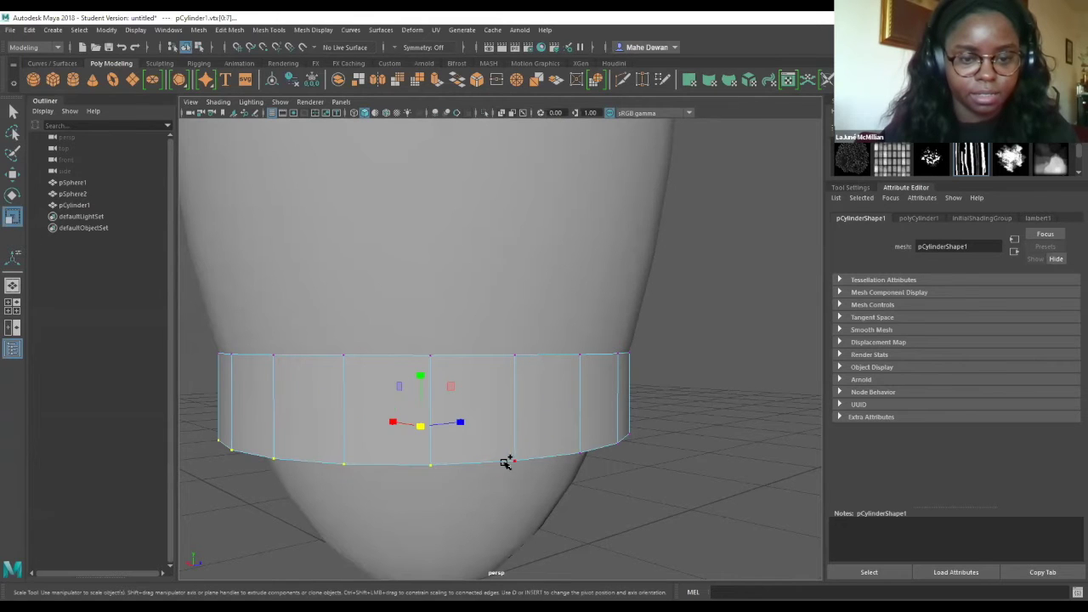
pyautogui.keyDown('shift'); pyautogui.click(514, 460); pyautogui.keyUp('shift')
pyautogui.keyDown('shift'); pyautogui.click(580, 455); pyautogui.keyUp('shift')
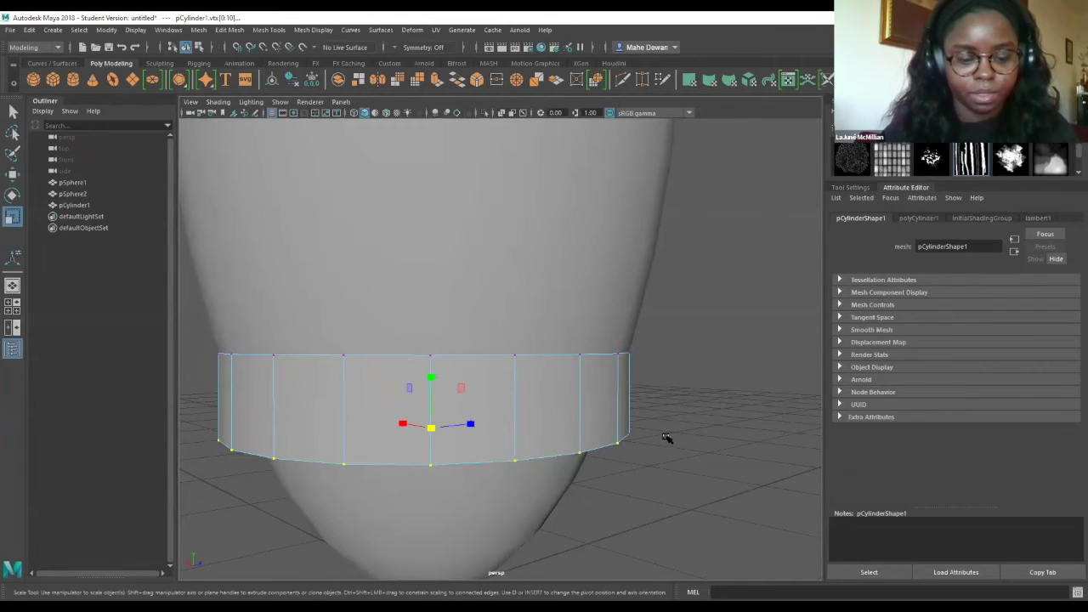
# Add the last unselected lower rim vertices on the far side so the whole bottom ring is selected.
pyautogui.keyDown('alt'); pyautogui.moveTo(663, 437); pyautogui.dragTo(627, 440); pyautogui.keyUp('alt')
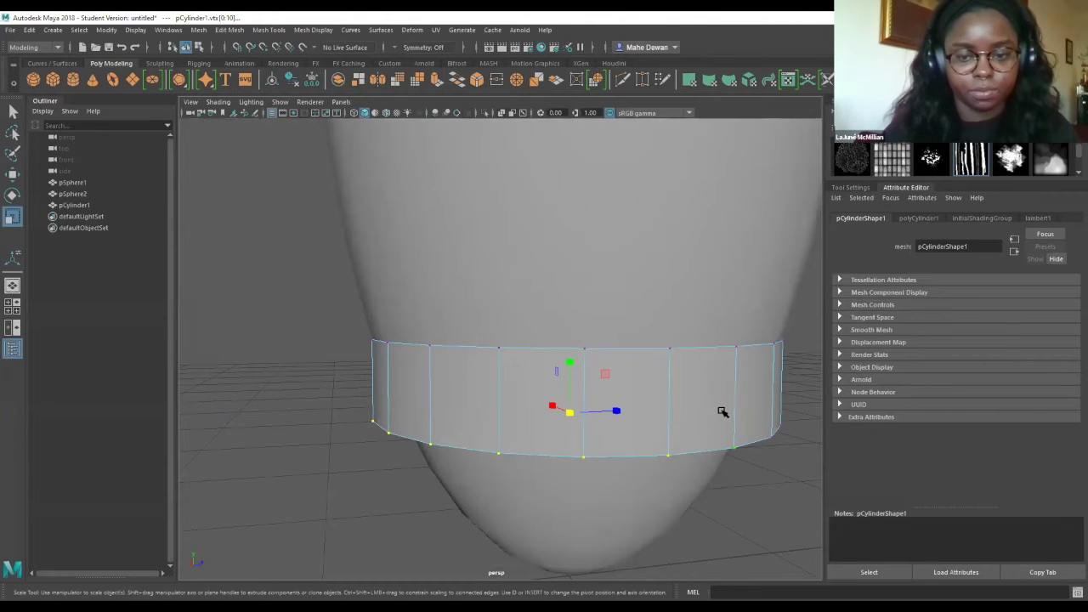
pyautogui.keyDown('alt'); pyautogui.moveTo(744, 404); pyautogui.dragTo(612, 435); pyautogui.keyUp('alt')
pyautogui.keyDown('alt'); pyautogui.moveTo(689, 408); pyautogui.dragTo(487, 437); pyautogui.keyUp('alt')
pyautogui.keyDown('alt'); pyautogui.moveTo(549, 450); pyautogui.dragTo(534, 380); pyautogui.keyUp('alt')
pyautogui.keyDown('shift'); pyautogui.click(516, 450); pyautogui.keyUp('shift')
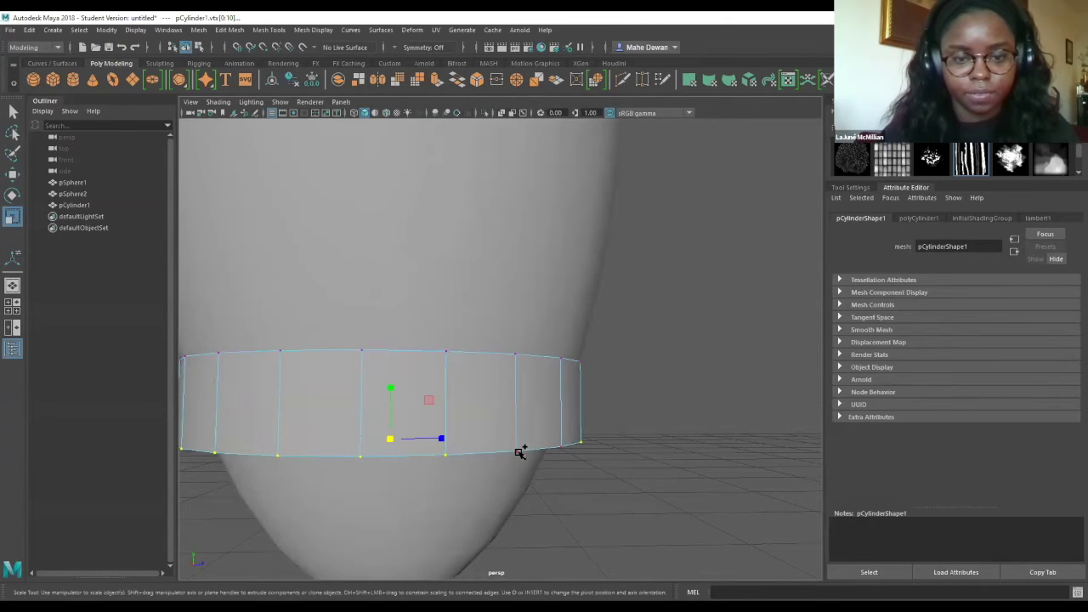
pyautogui.keyDown('shift'); pyautogui.doubleClick(561, 445); pyautogui.keyUp('shift')
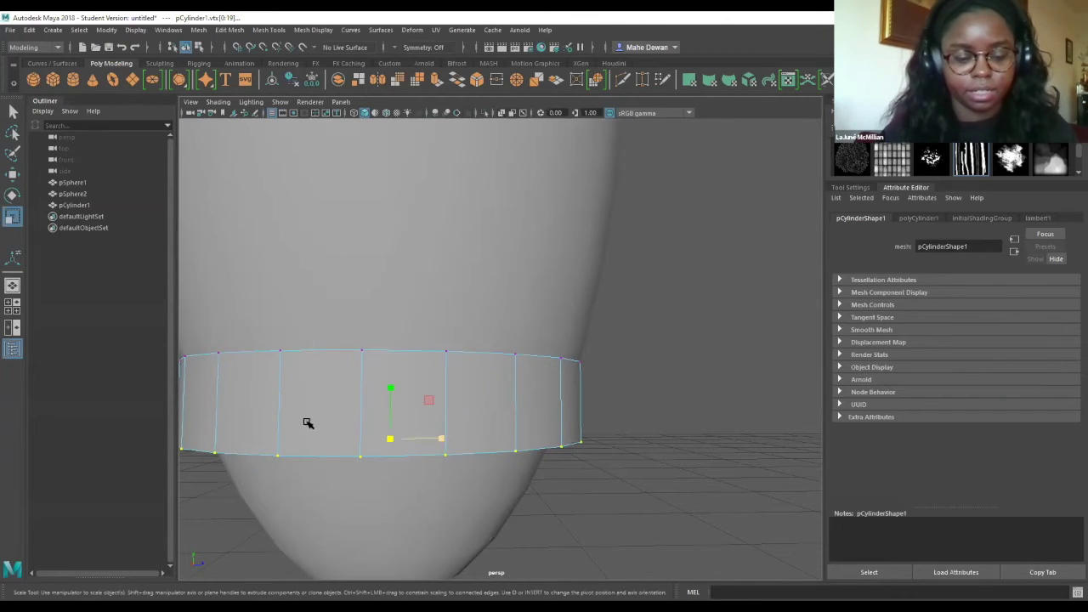
# Scale the selected lower rim vertices outward by about 1.29 to flare the cylinder band into a skirt.
pyautogui.moveTo(238, 415)
pyautogui.keyDown('alt'); pyautogui.mouseDown()
pyautogui.moveTo(299, 423)
pyautogui.moveTo(252, 417)
pyautogui.mouseUp(); pyautogui.keyUp('alt')
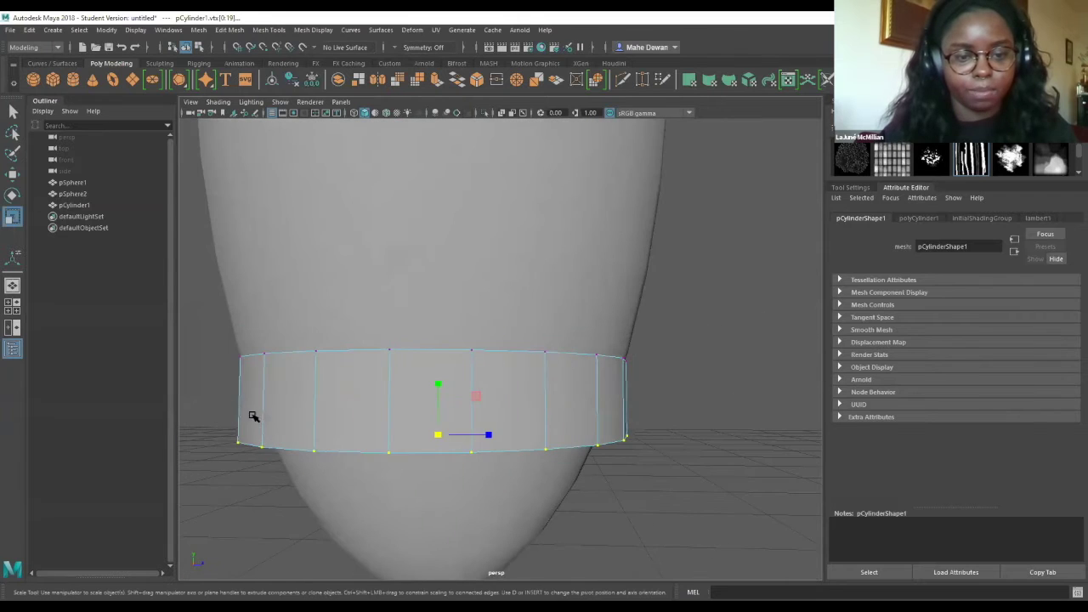
pyautogui.scroll(-3, 480, 414)
pyautogui.scroll(3, 485, 425)
pyautogui.scroll(-5, 554, 418)
pyautogui.keyDown('alt'); pyautogui.moveTo(604, 372); pyautogui.dragTo(547, 409); pyautogui.keyUp('alt')
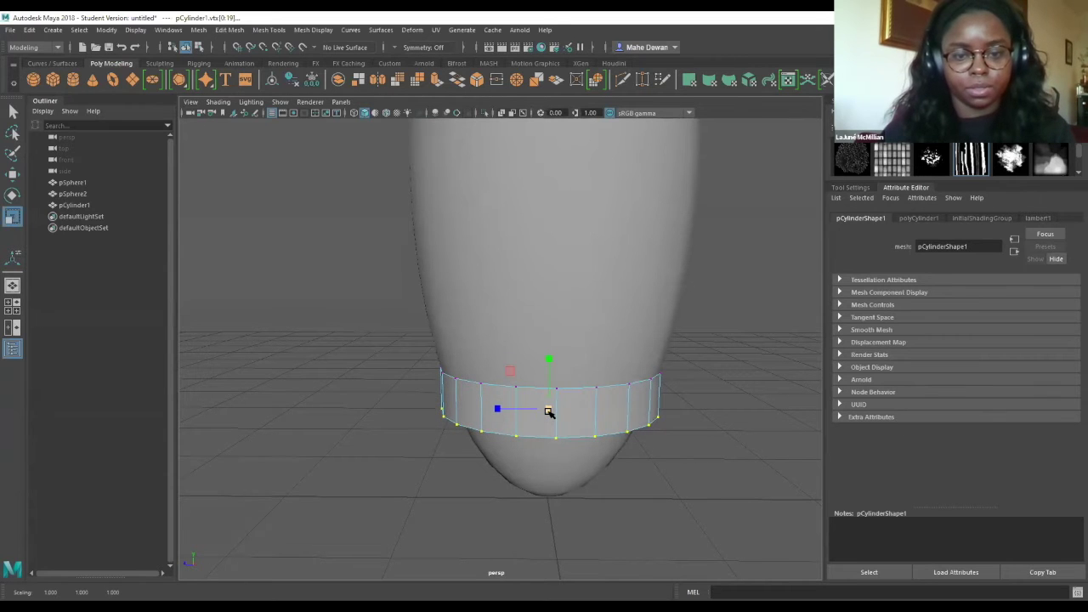
pyautogui.moveTo(549, 409); pyautogui.dragTo(589, 399)
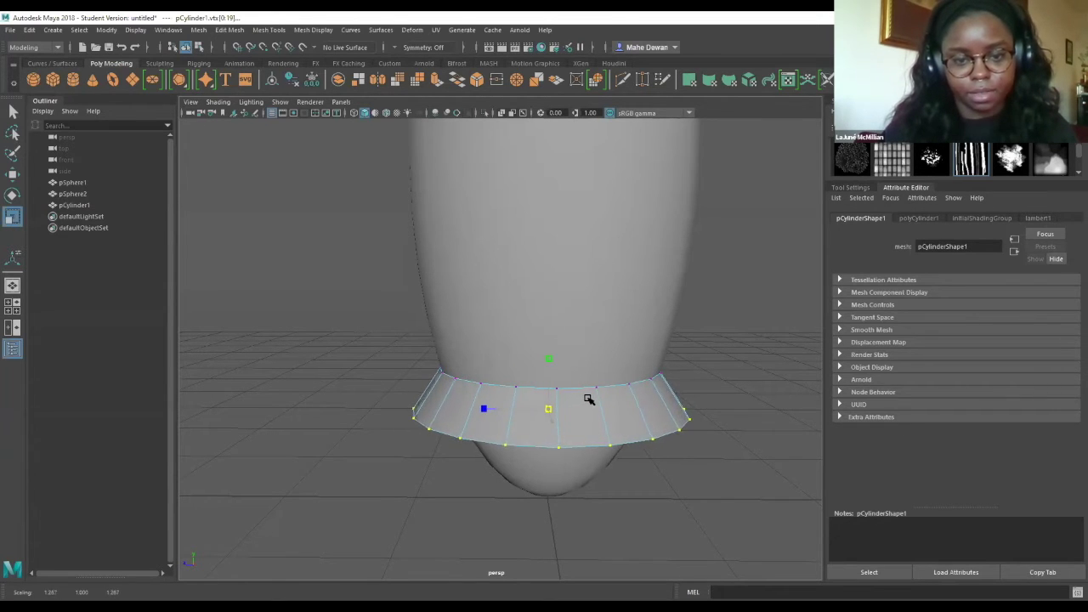
# Return the flared cylinder to object mode.
pyautogui.keyDown('alt'); pyautogui.moveTo(690, 397); pyautogui.dragTo(544, 399); pyautogui.keyUp('alt')
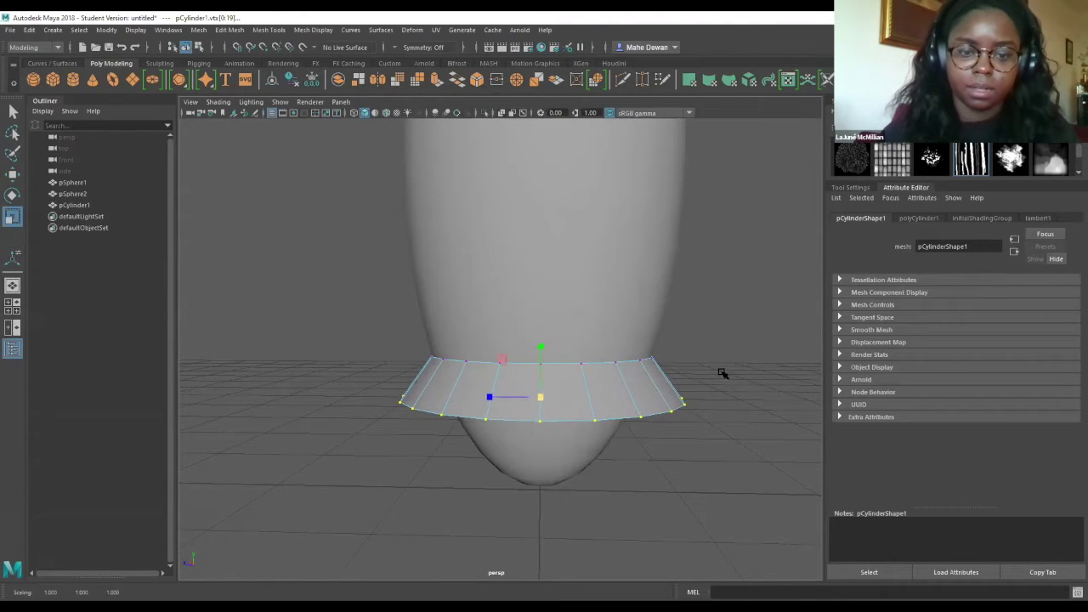
pyautogui.moveTo(610, 285); pyautogui.dragTo(670, 271, button='right')
pyautogui.moveTo(605, 292); pyautogui.dragTo(606, 291, button='right')
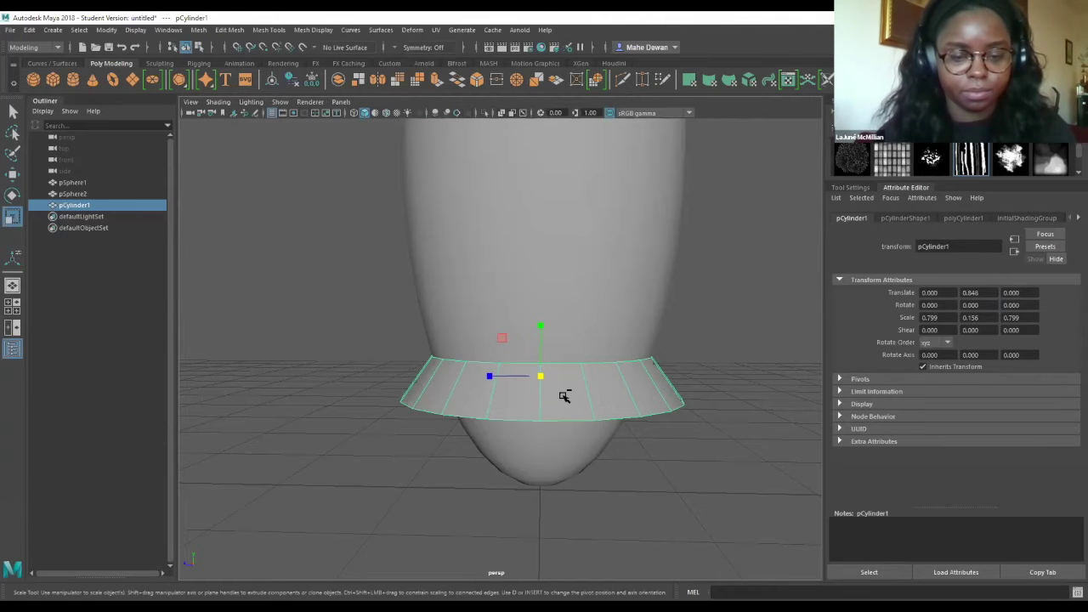
# Copy the flared cylinder and paste a duplicate in place, continuing past the student version notices.
pyautogui.press('q')
pyautogui.hotkey('ctrl', 's')
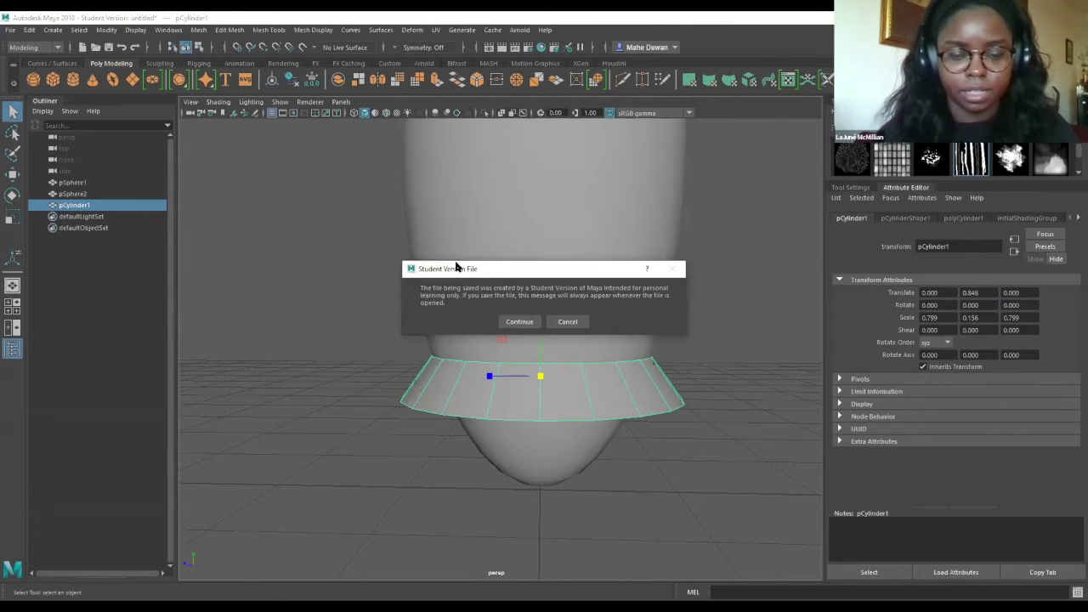
pyautogui.click(530, 323)
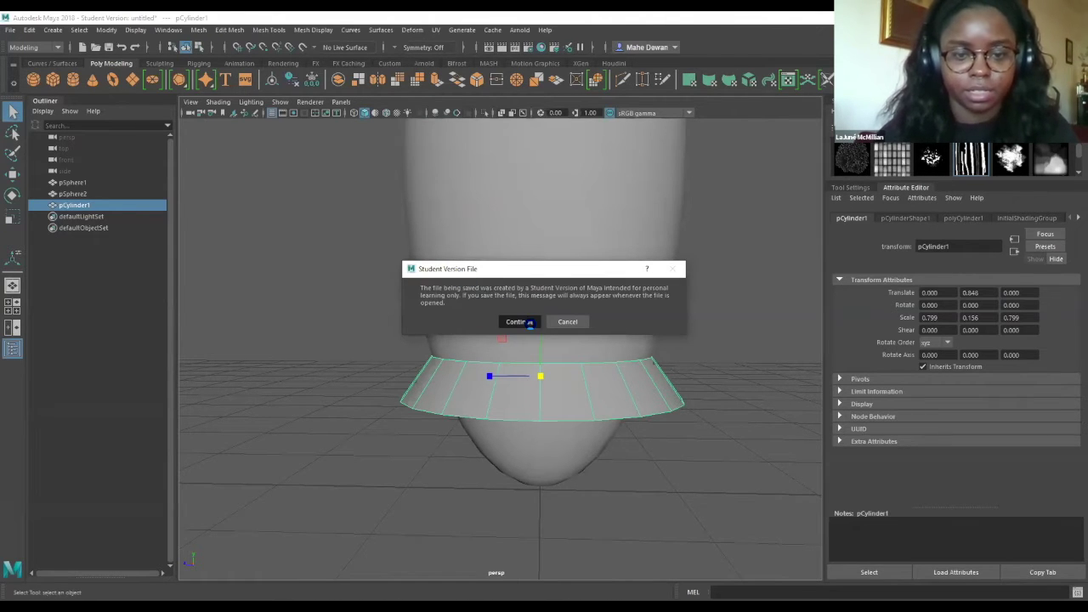
pyautogui.press('r')
pyautogui.press('q')
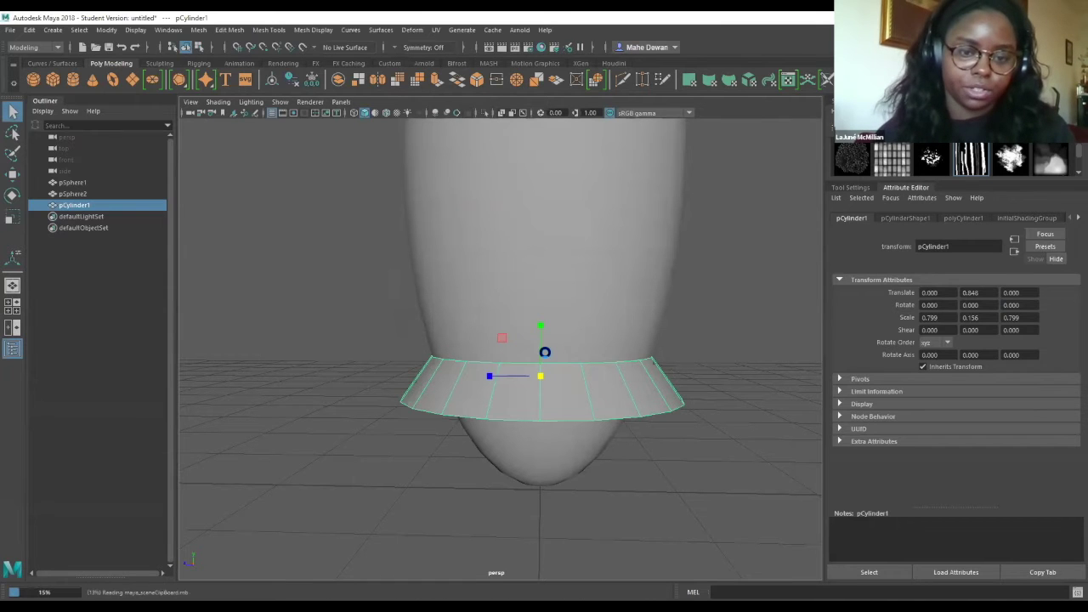
pyautogui.hotkey('ctrl', 'v')
pyautogui.click(525, 322)
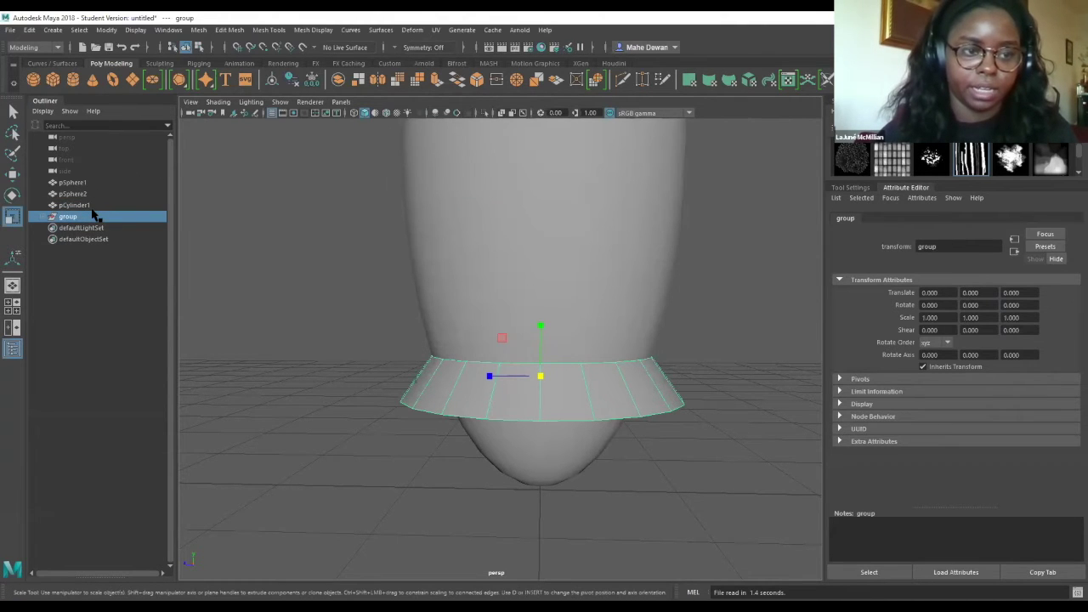
# Expand the pasted group and parent pCylinder1 under pasted__pCylinder1.
pyautogui.click(43, 217)
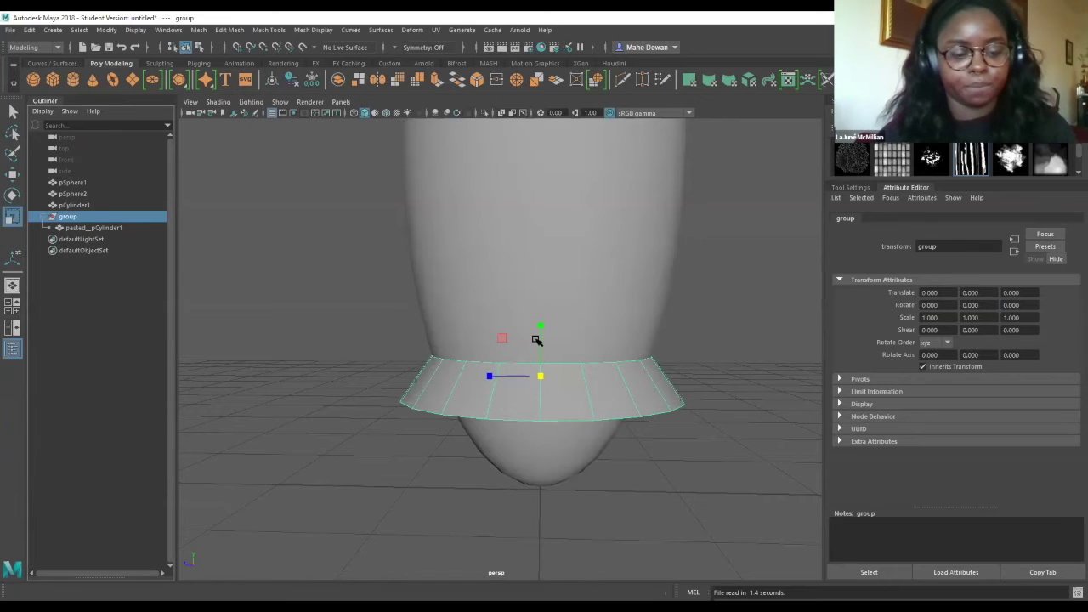
pyautogui.moveTo(78, 206)
pyautogui.mouseDown()
pyautogui.moveTo(85, 226)
pyautogui.moveTo(80, 208)
pyautogui.moveTo(66, 228)
pyautogui.moveTo(66, 208)
pyautogui.mouseUp()
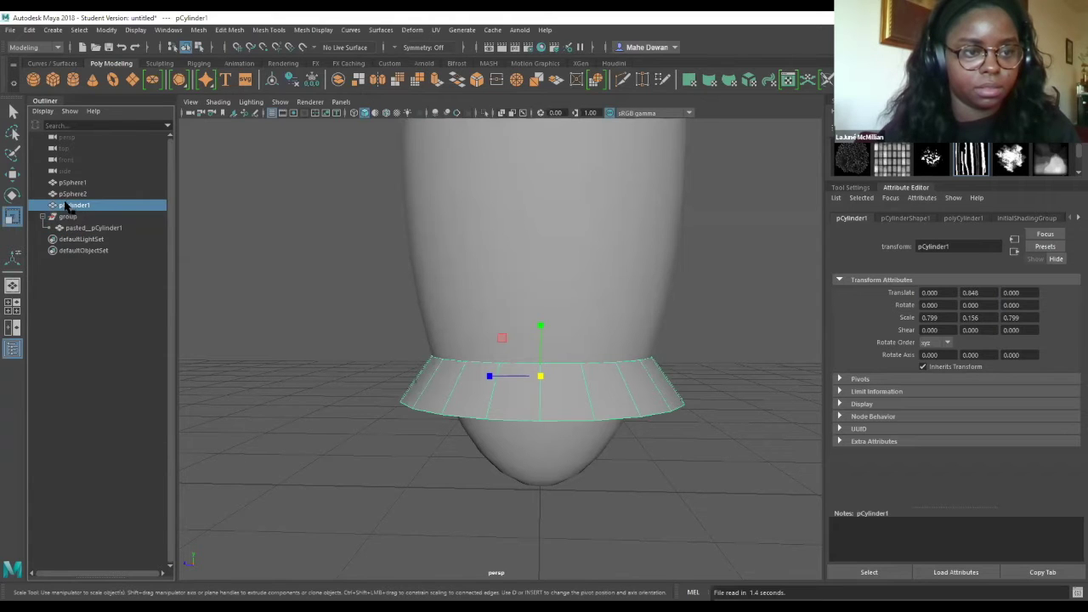
pyautogui.moveTo(52, 210); pyautogui.dragTo(51, 230, button='middle')
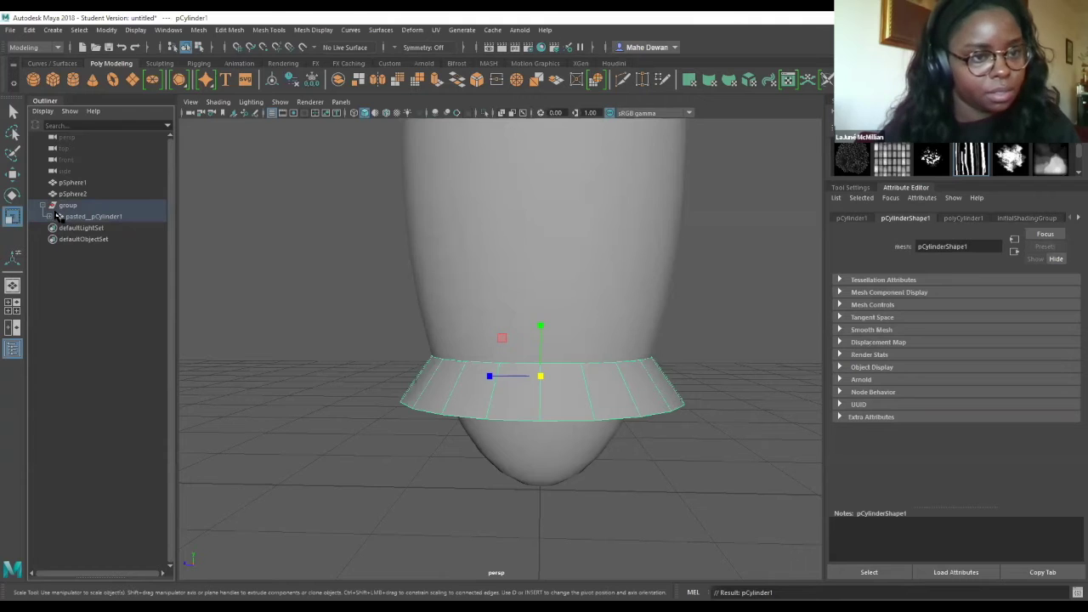
pyautogui.moveTo(56, 212); pyautogui.dragTo(51, 218, button='middle')
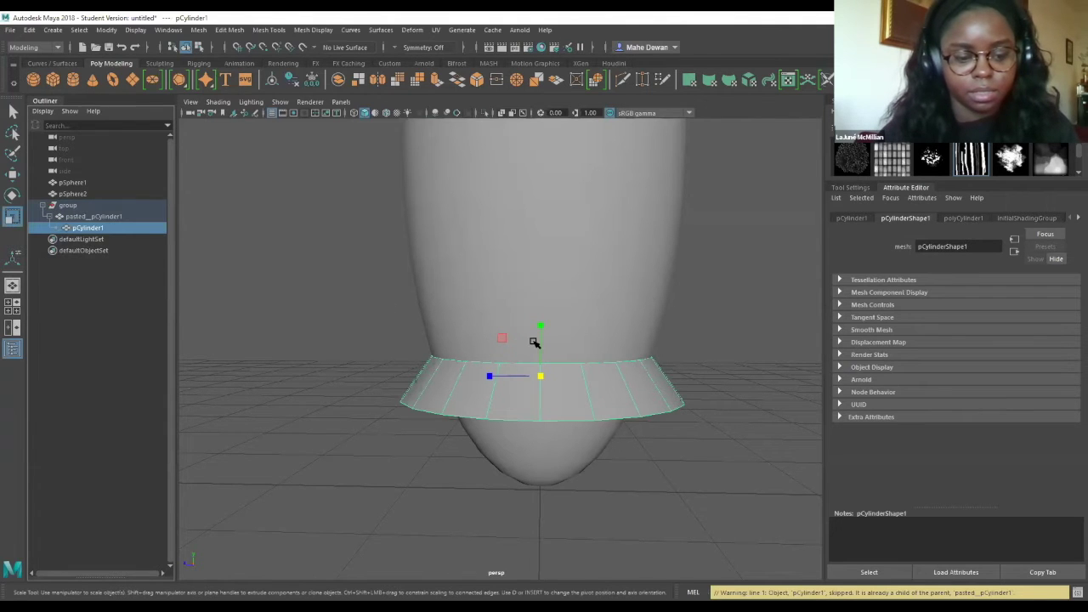
# Move pCylinder1 down to Translate Y about -1.84 so it forms a second tier below the pasted copy.
pyautogui.press('w')
pyautogui.moveTo(539, 324); pyautogui.dragTo(557, 348)
pyautogui.keyDown('alt'); pyautogui.moveTo(566, 295); pyautogui.dragTo(569, 284); pyautogui.keyUp('alt')
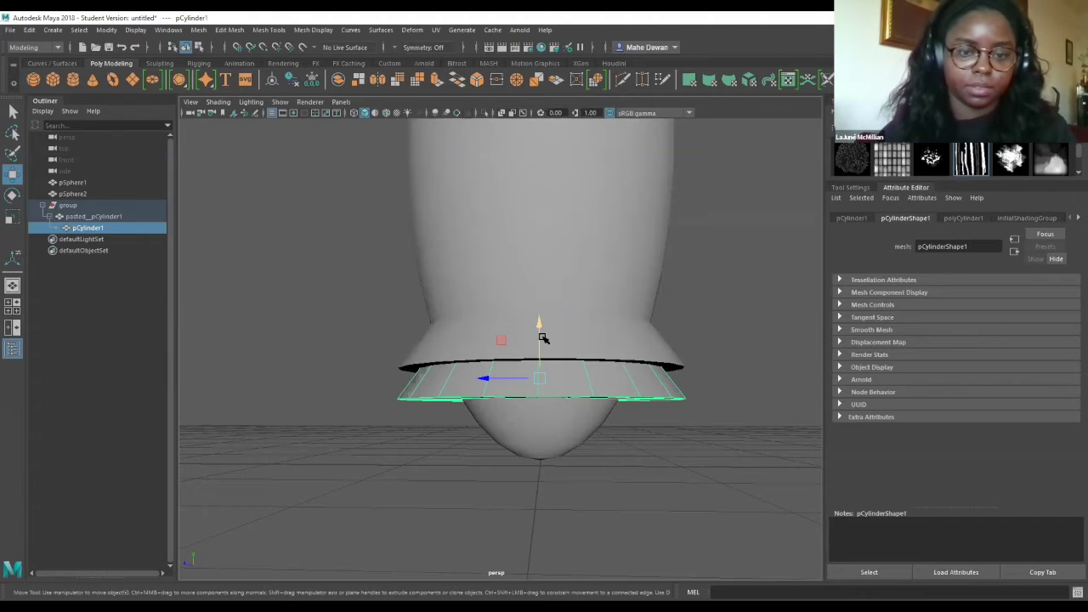
pyautogui.moveTo(540, 333); pyautogui.dragTo(544, 332)
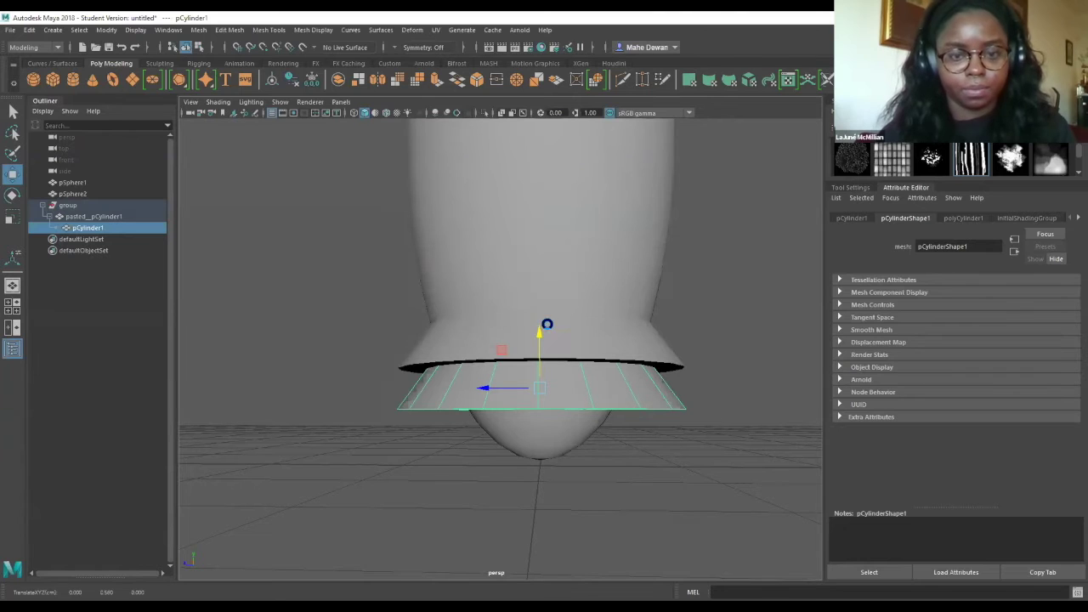
# Paste another copy of the flared cylinder and lower its group to Translate Y about -0.25 as a third tier.
pyautogui.hotkey('ctrl', 'v')
pyautogui.click(520, 320)
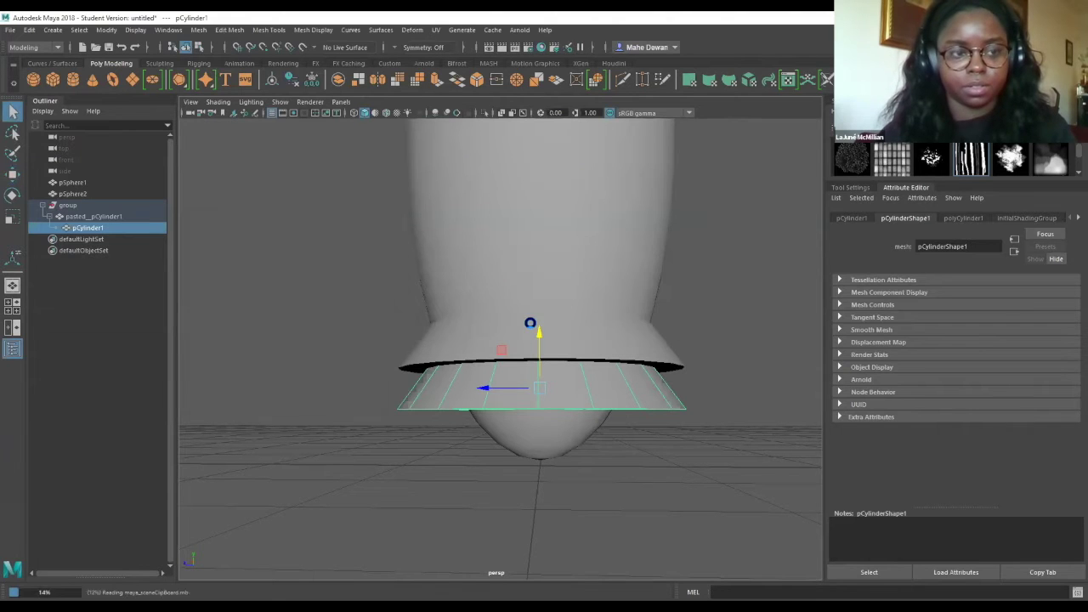
pyautogui.click(514, 322)
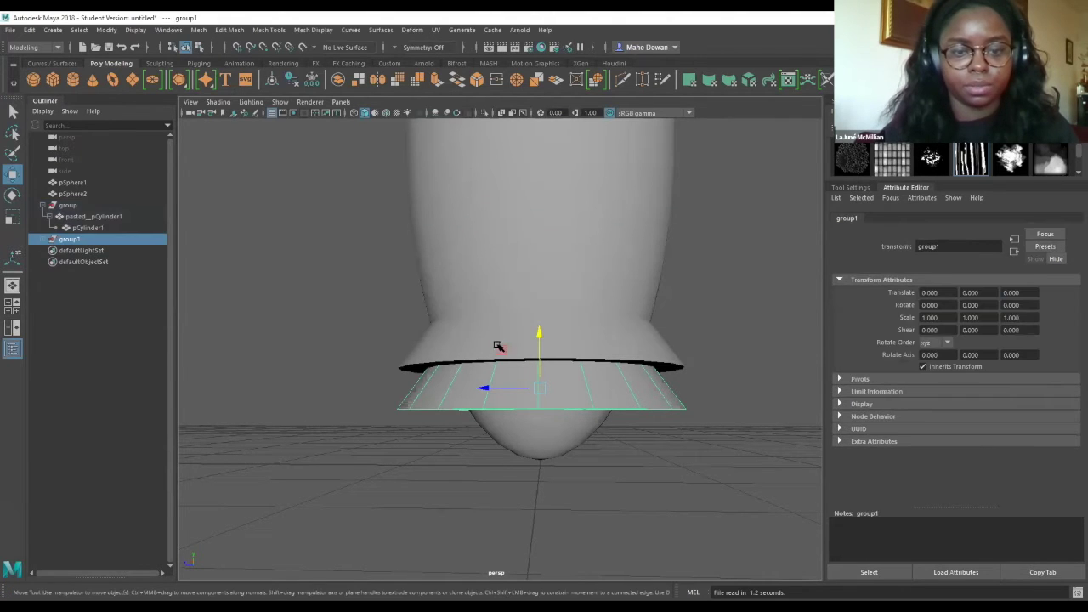
pyautogui.moveTo(541, 333); pyautogui.dragTo(535, 371)
pyautogui.scroll(-2, 631, 352)
pyautogui.keyDown('alt'); pyautogui.moveTo(531, 324); pyautogui.dragTo(502, 297); pyautogui.keyUp('alt')
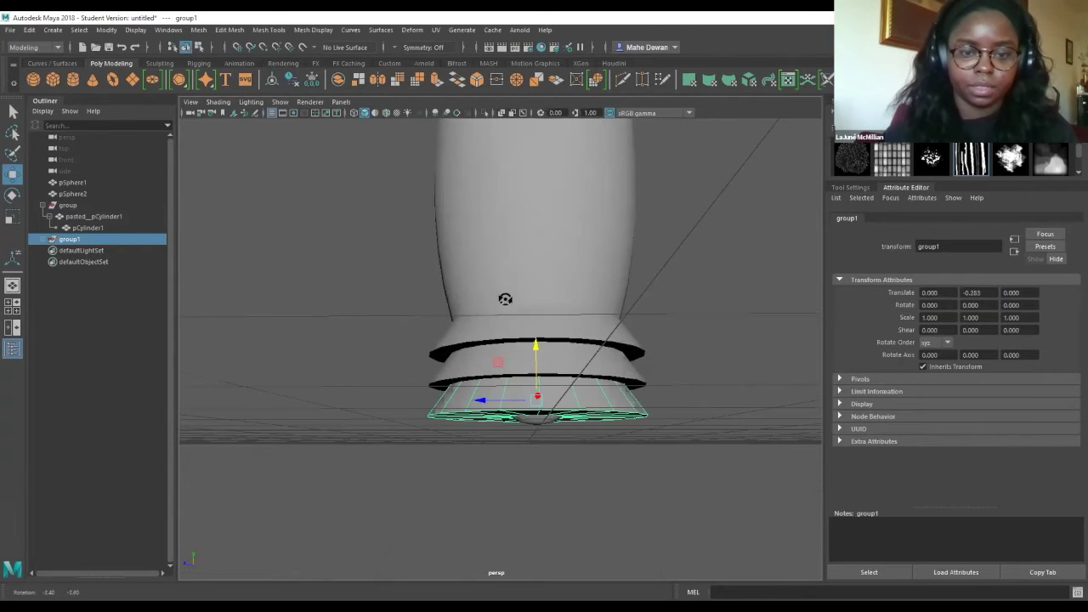
# Shift the upper two flared tiers vertically, with pCylinder1 at Translate Y about -2.12 and pasted__pCylinder1 at about 0.81.
pyautogui.click(554, 365)
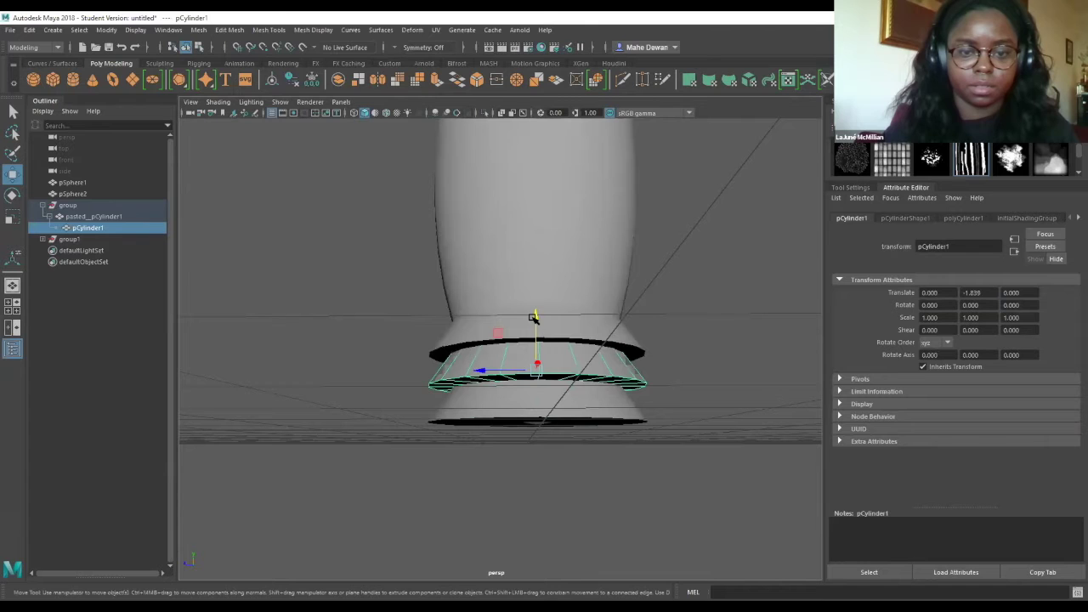
pyautogui.click(536, 322)
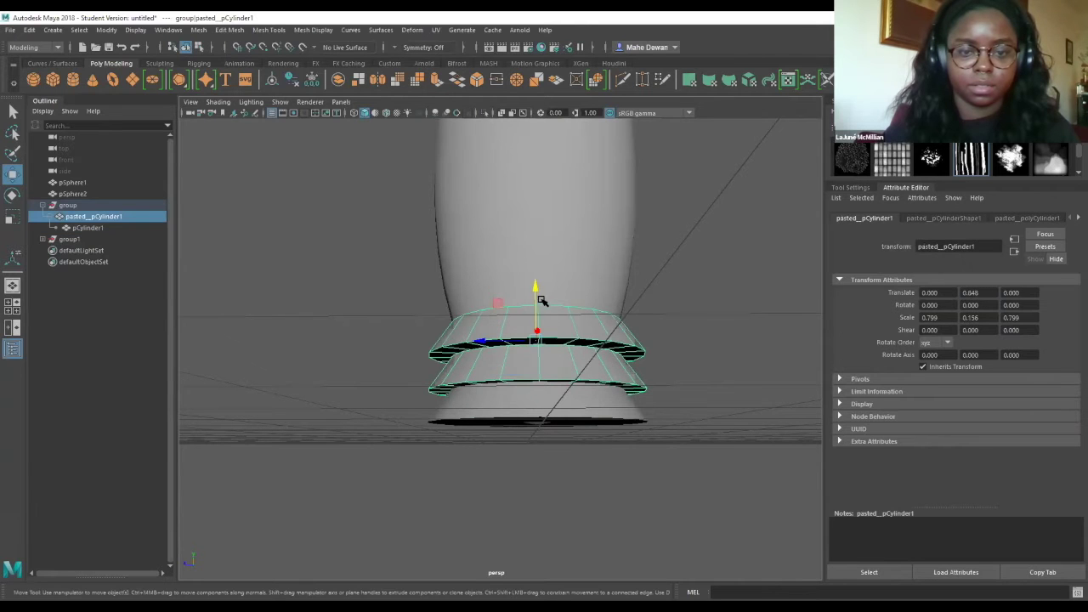
pyautogui.keyDown('alt'); pyautogui.moveTo(583, 301); pyautogui.dragTo(590, 309); pyautogui.keyUp('alt')
pyautogui.click(639, 309)
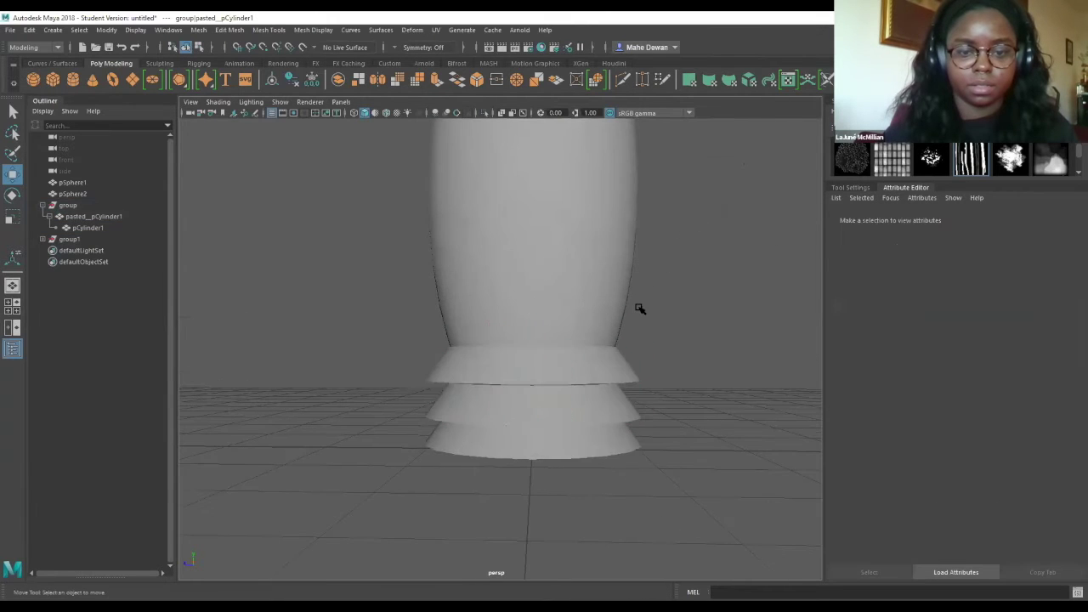
# Examine the tiered base from several angles and check which tiers group, pasted__pCylinder1 and pCylinder1 each contain.
pyautogui.keyDown('alt'); pyautogui.moveTo(530, 338); pyautogui.dragTo(563, 332); pyautogui.keyUp('alt')
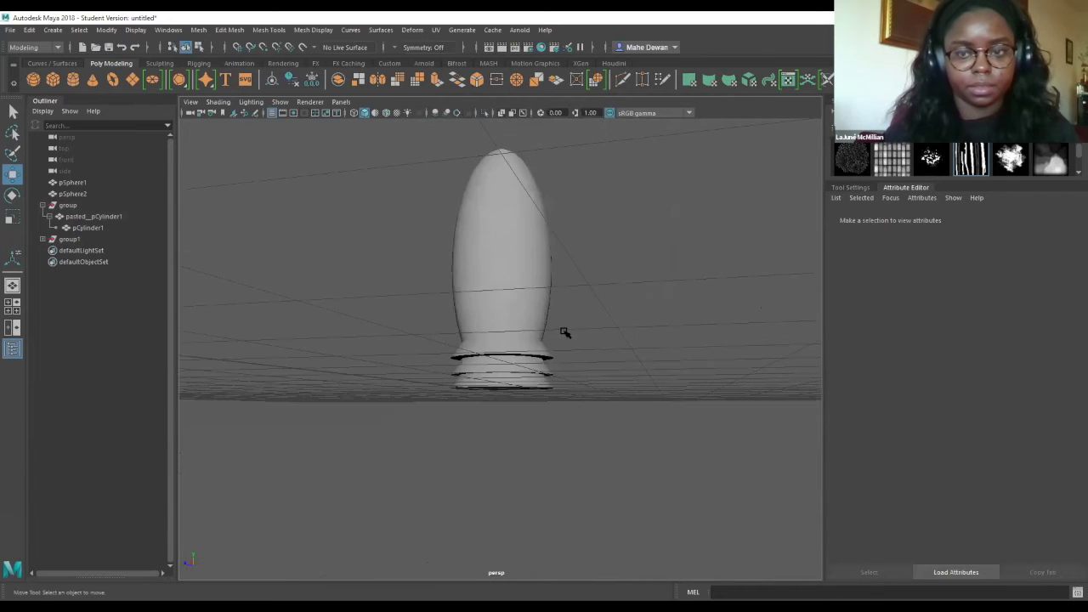
pyautogui.keyDown('alt'); pyautogui.moveTo(567, 292); pyautogui.dragTo(602, 284); pyautogui.keyUp('alt')
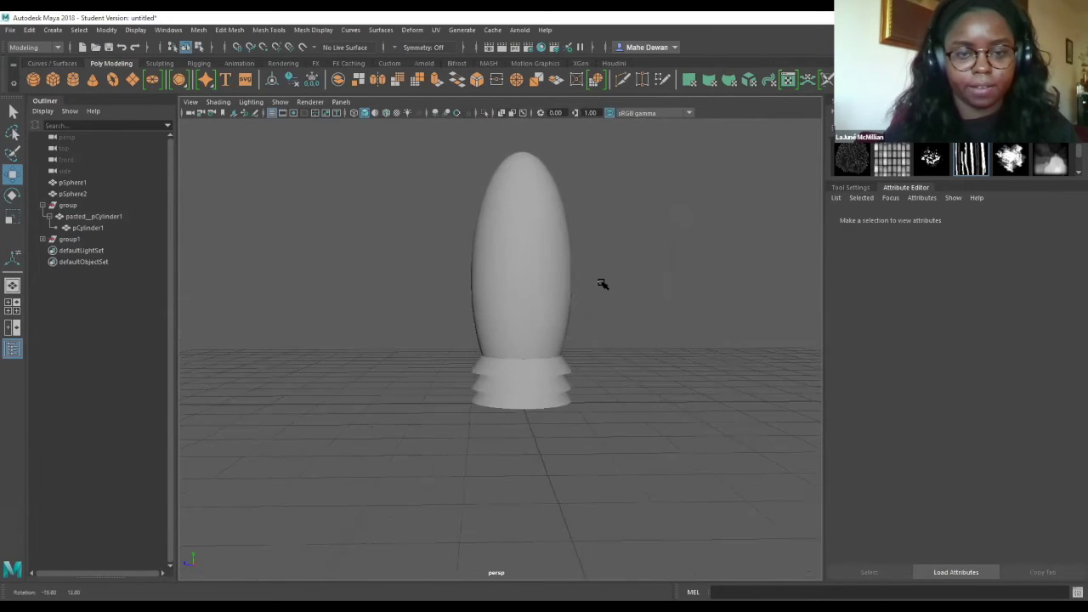
pyautogui.scroll(-4, 602, 284)
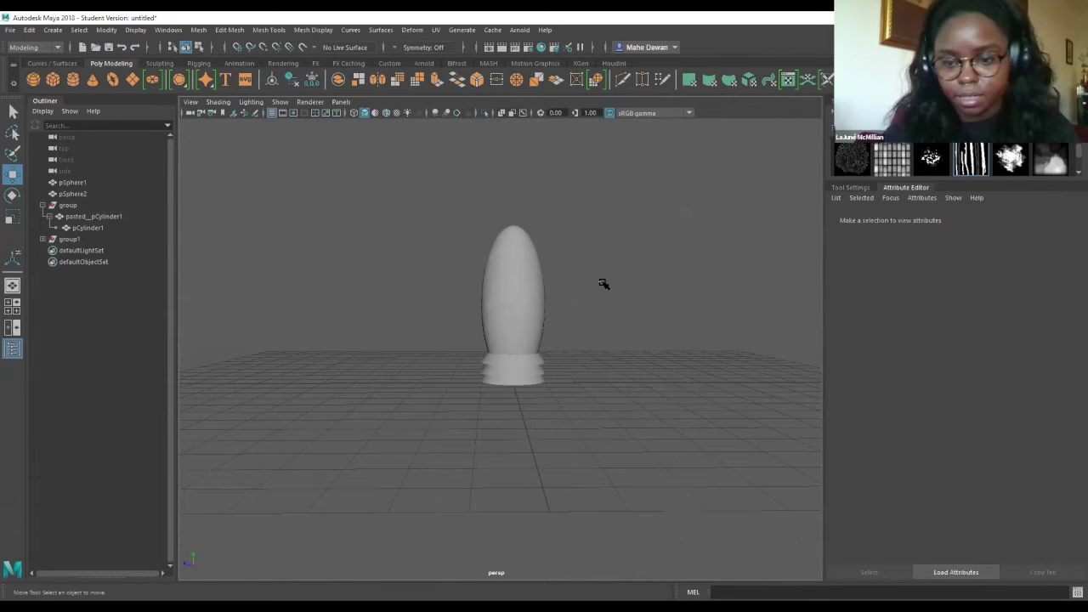
pyautogui.scroll(4, 602, 286)
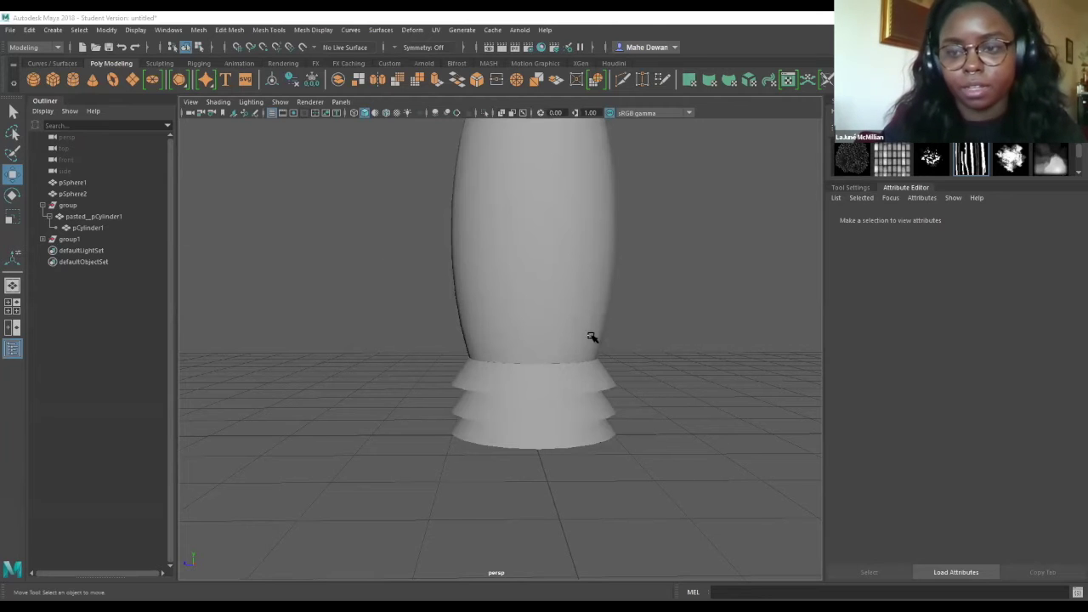
pyautogui.click(60, 208)
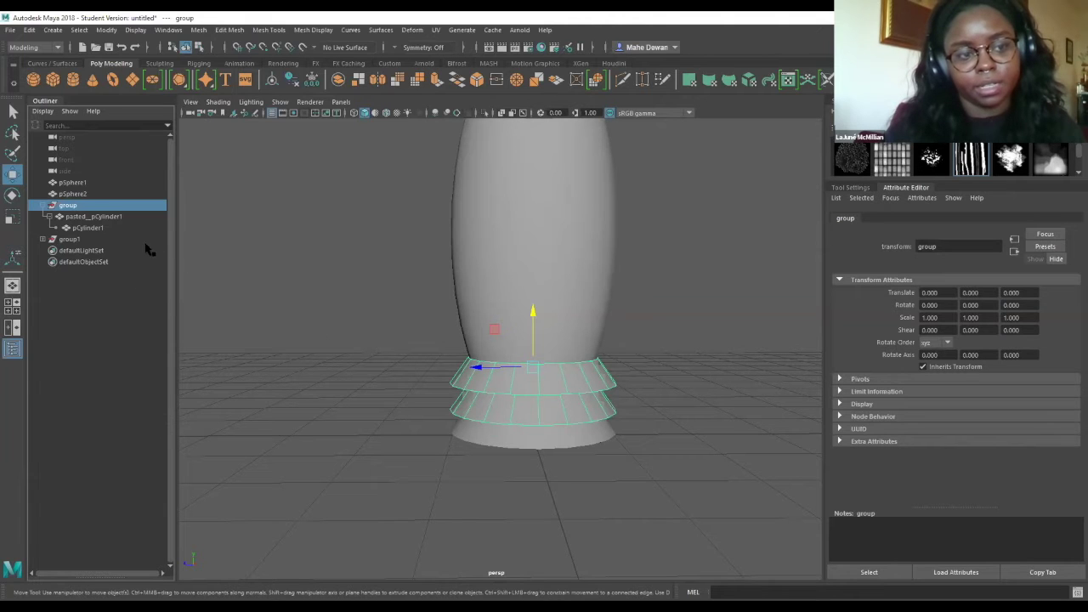
pyautogui.click(90, 218)
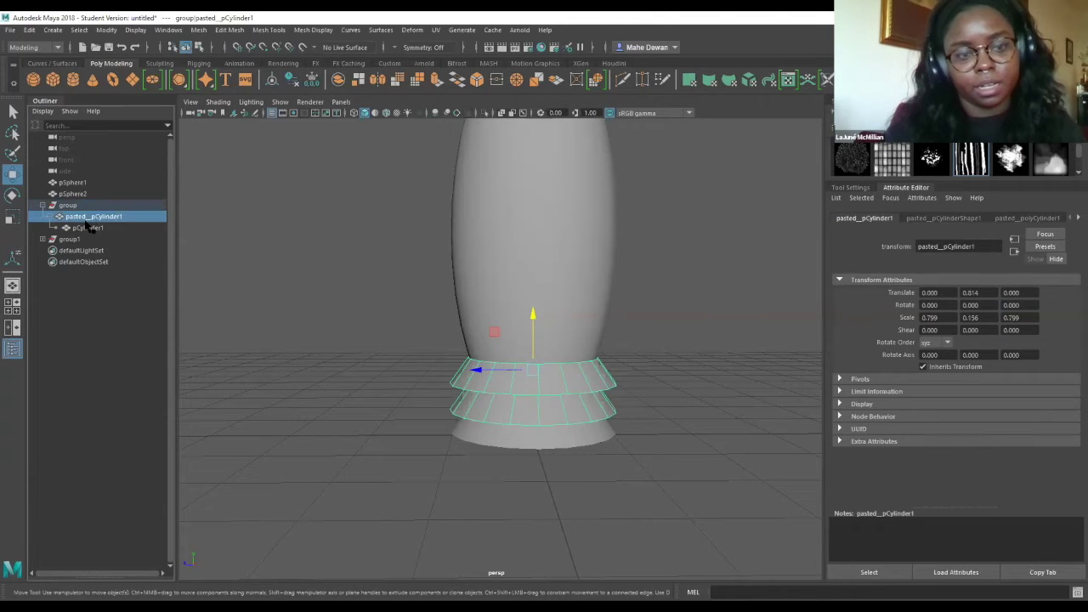
pyautogui.click(81, 228)
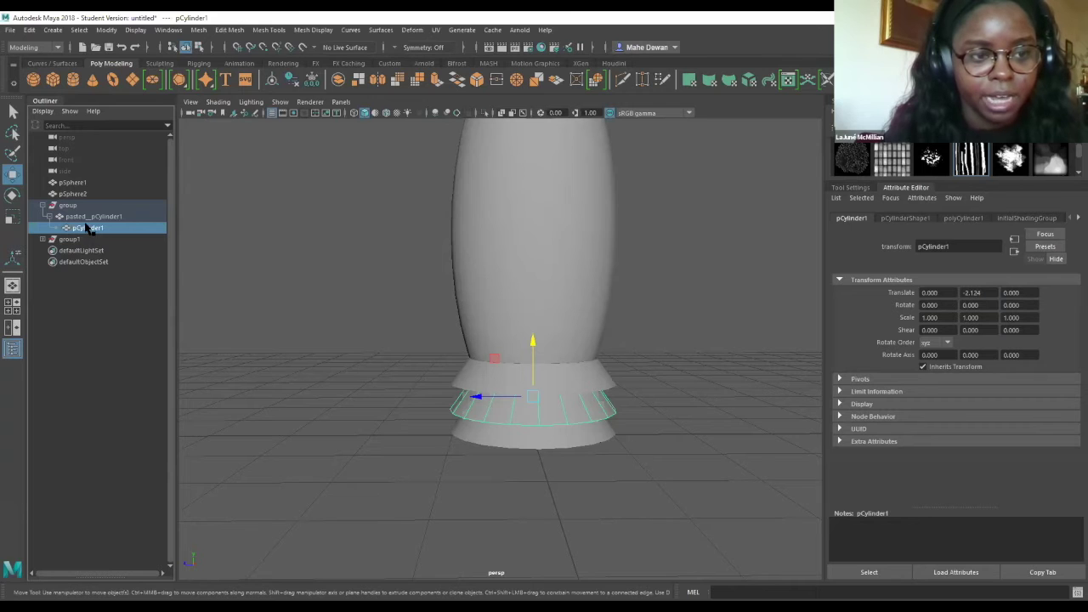
pyautogui.click(85, 216)
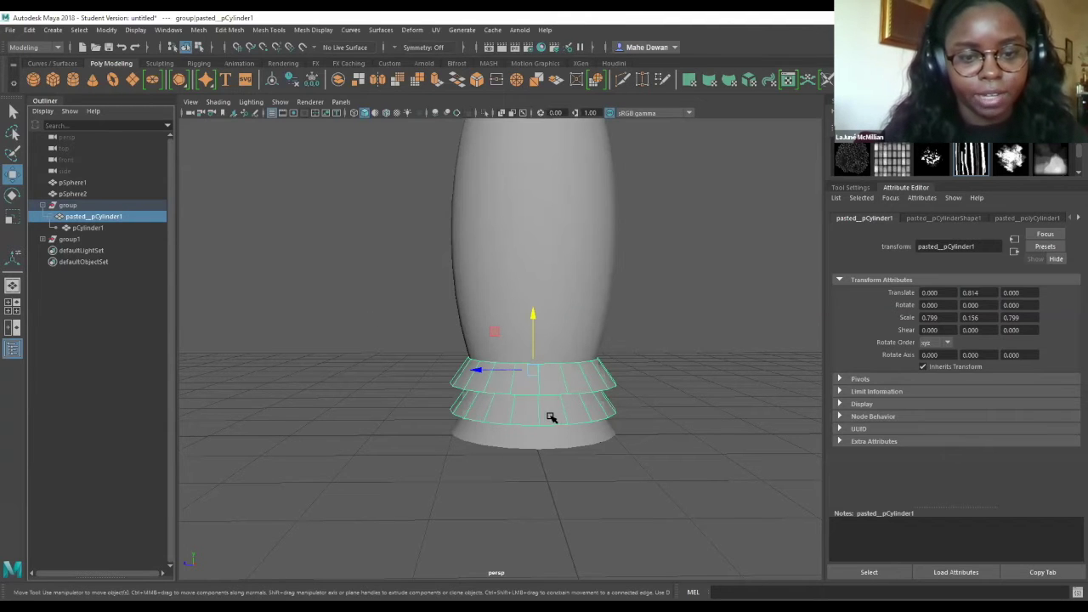
# Expand group1, move its pasted__group into group, and select group so all three tiers are included.
pyautogui.click(42, 239)
pyautogui.click(81, 250)
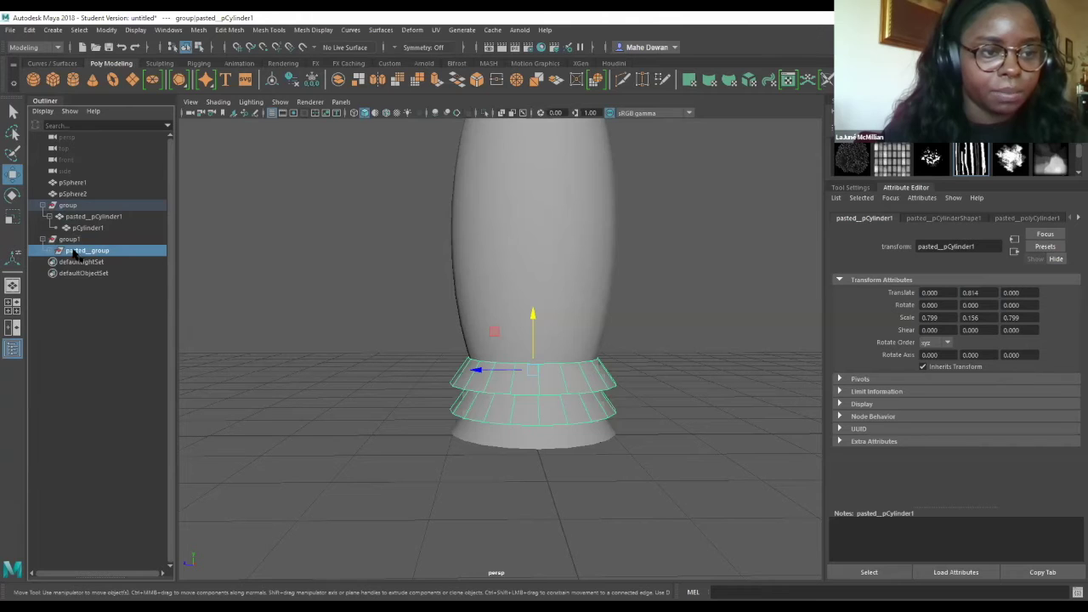
pyautogui.moveTo(62, 258); pyautogui.dragTo(47, 215, button='middle')
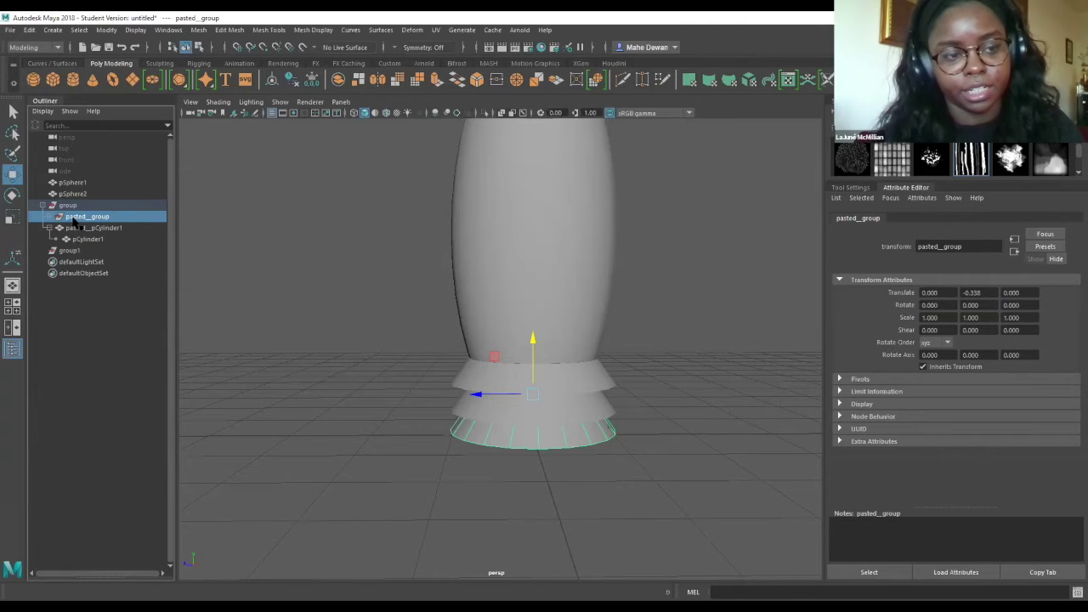
pyautogui.click(68, 206)
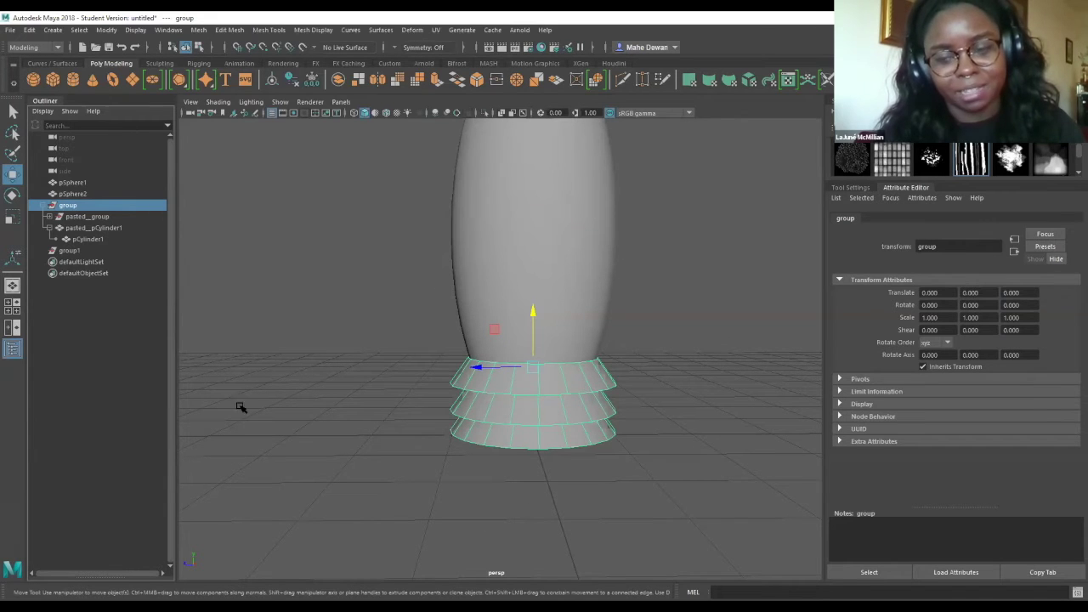
# Select pasted__group and pasted__pCylinder1 together and raise them slightly, bringing pasted__pCylinder1 to Translate Y about 0.85.
pyautogui.click(85, 217)
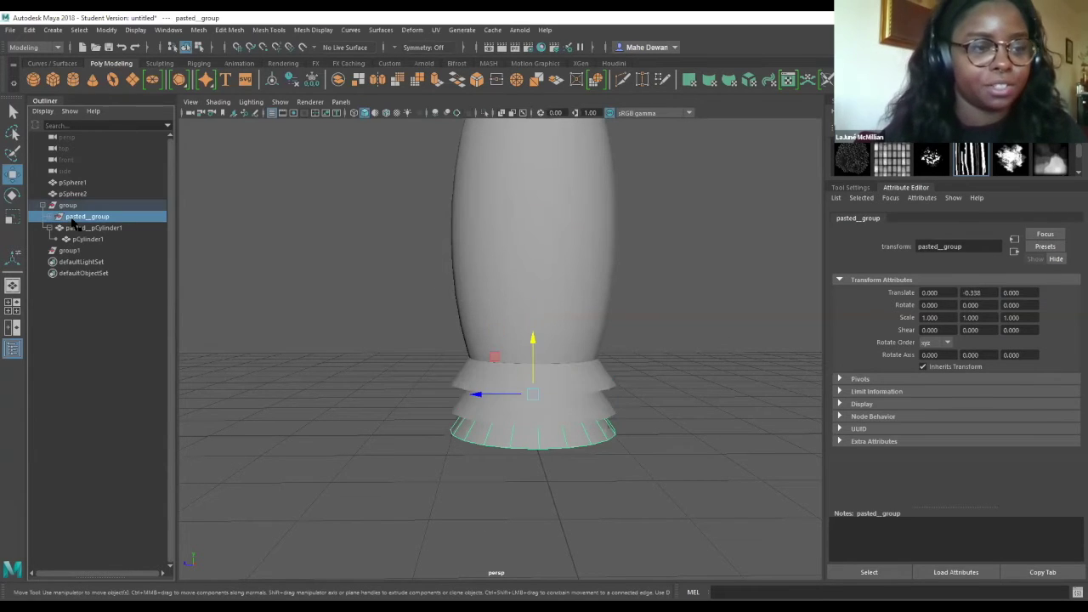
pyautogui.keyDown('shift'); pyautogui.click(84, 228); pyautogui.keyUp('shift')
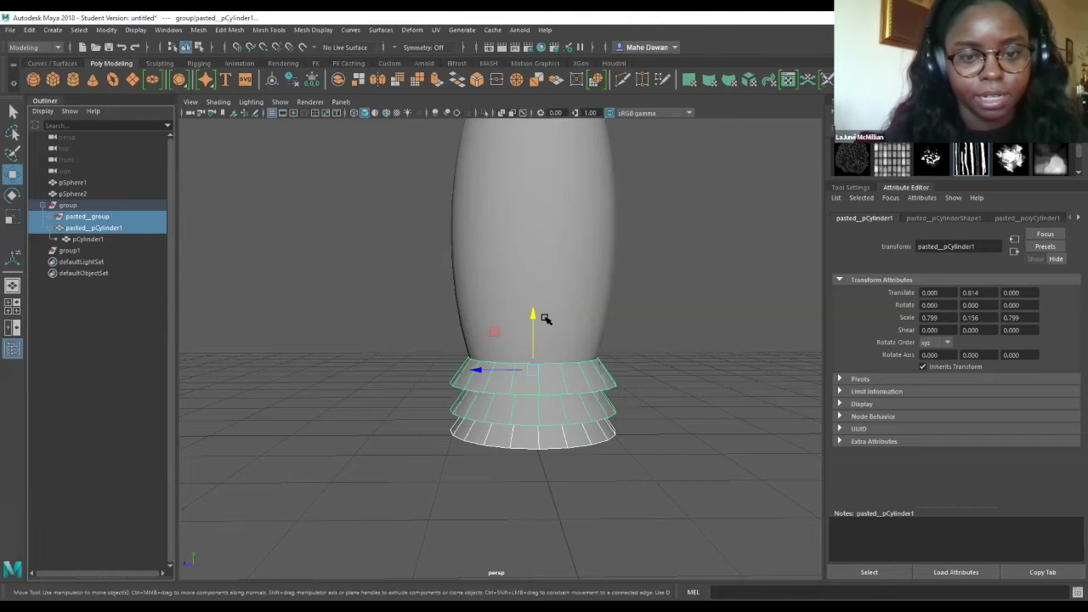
pyautogui.moveTo(534, 314)
pyautogui.mouseDown()
pyautogui.moveTo(520, 318)
pyautogui.moveTo(528, 311)
pyautogui.mouseUp()
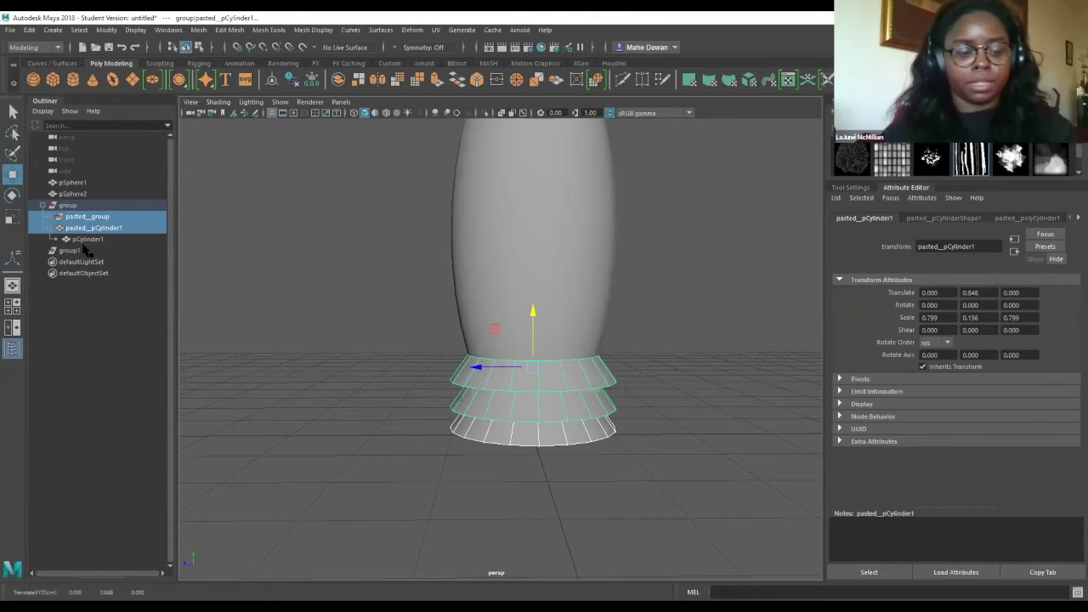
# Try scaling the selected cylinder tiers uniformly.
pyautogui.press('e')
pyautogui.press('r')
pyautogui.moveTo(536, 367)
pyautogui.mouseDown()
pyautogui.moveTo(544, 393)
pyautogui.moveTo(524, 366)
pyautogui.moveTo(549, 408)
pyautogui.moveTo(536, 383)
pyautogui.mouseUp()
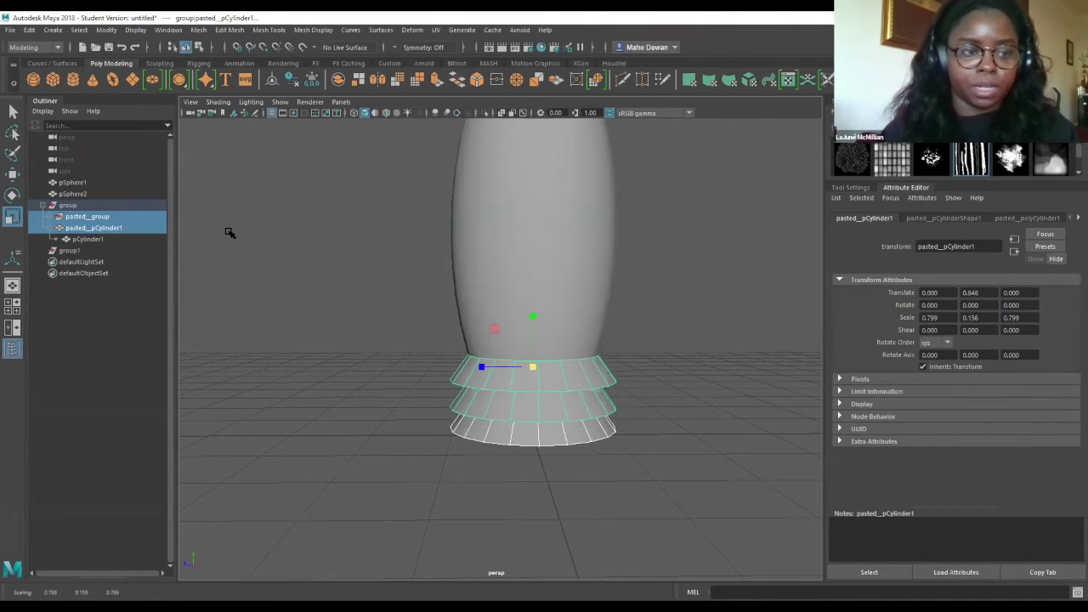
# Delete the empty group1 and move pCylinder1 out of pasted__pCylinder1 directly under group.
pyautogui.click(70, 251)
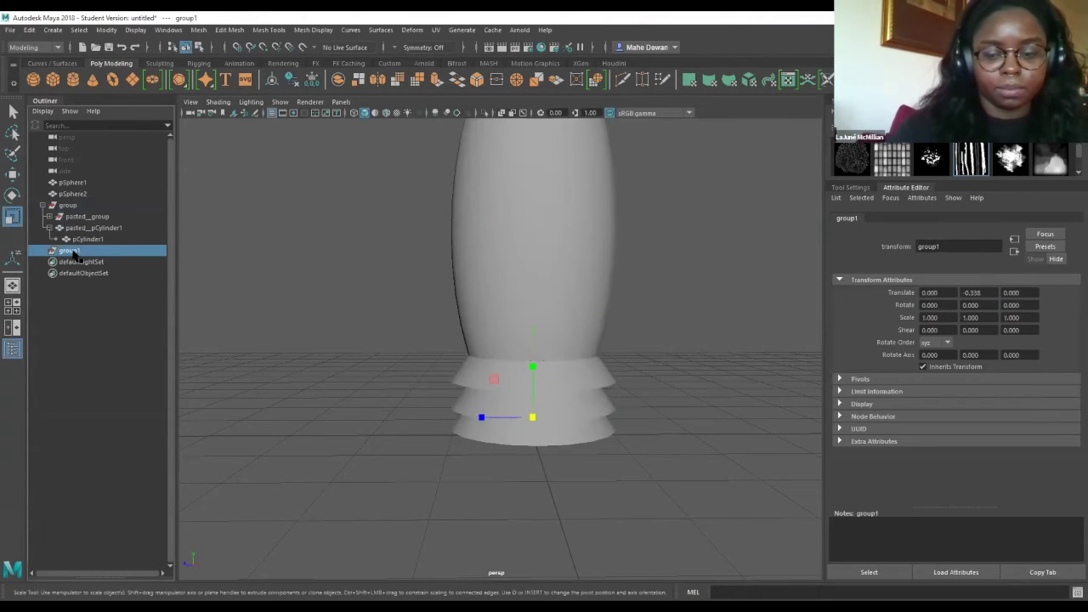
pyautogui.press('Delete')
pyautogui.click(80, 218)
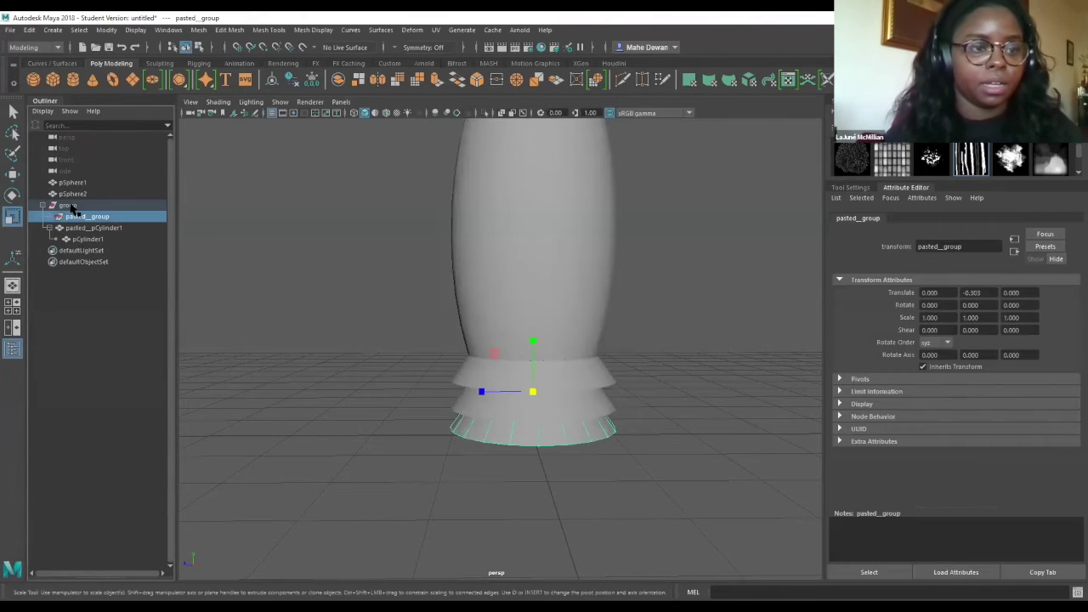
pyautogui.click(85, 241)
pyautogui.click(78, 229)
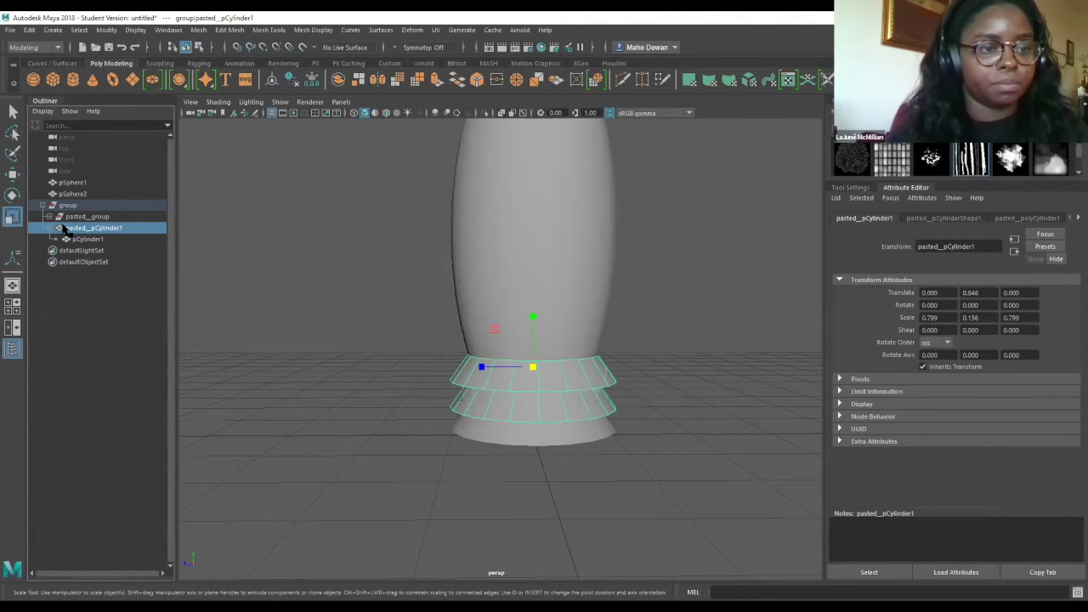
pyautogui.click(68, 219)
pyautogui.moveTo(54, 228); pyautogui.dragTo(54, 215)
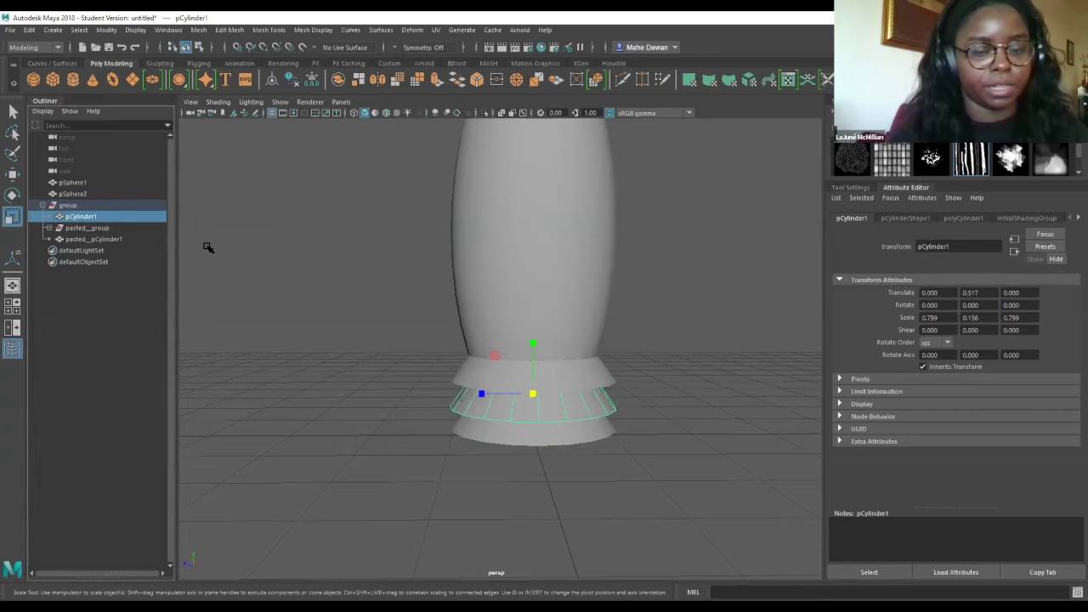
pyautogui.click(73, 205)
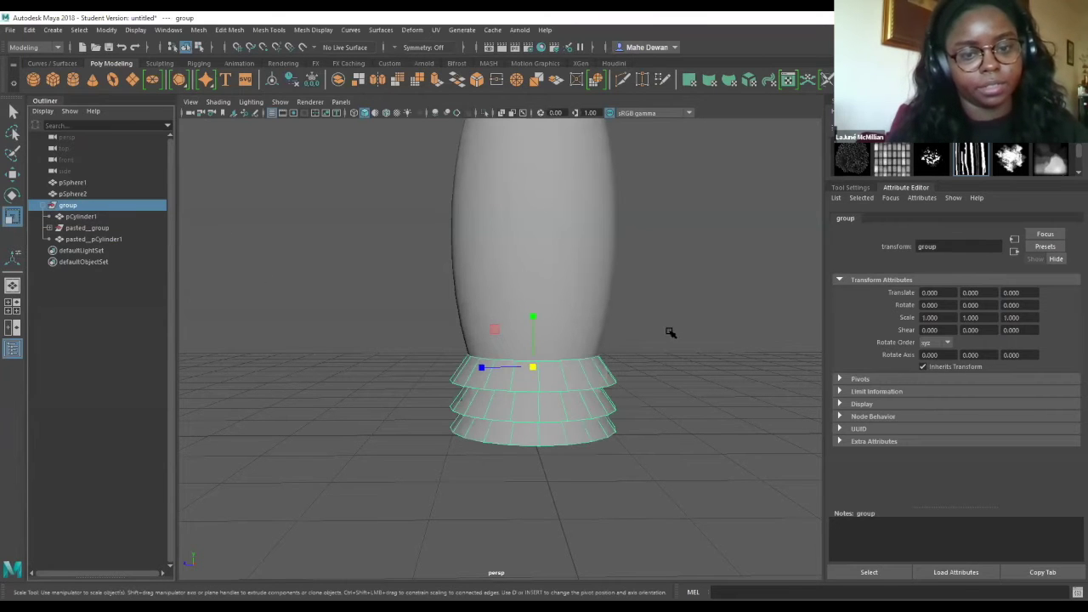
# Create a new polygon cylinder and move it beside the body at Translate Y about 1.04 and Translate Z about -2.89.
pyautogui.scroll(-3, 505, 349)
pyautogui.scroll(5, 505, 346)
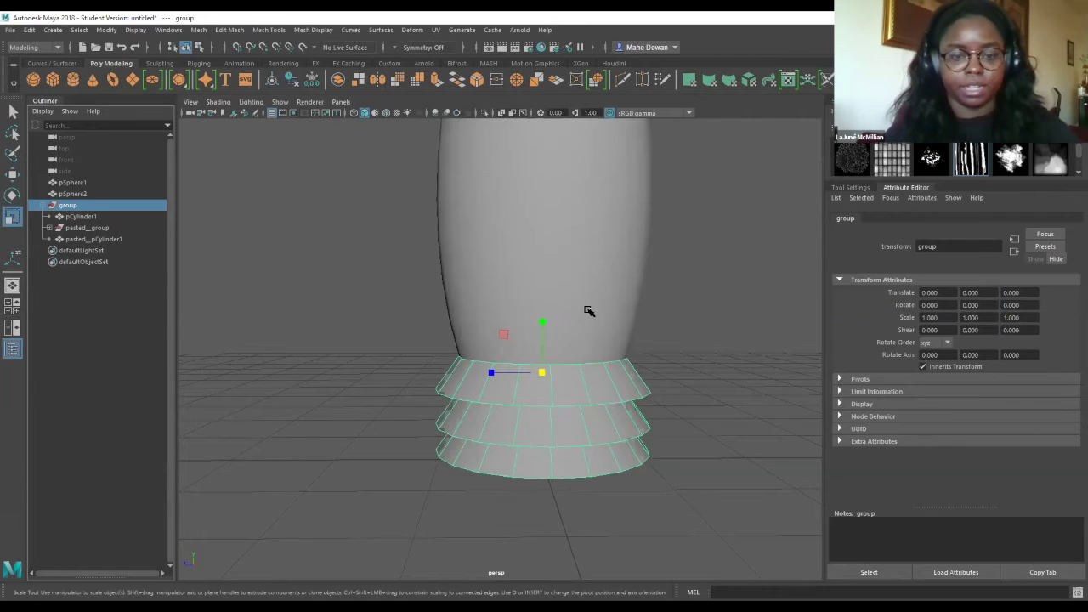
pyautogui.scroll(-3, 626, 166)
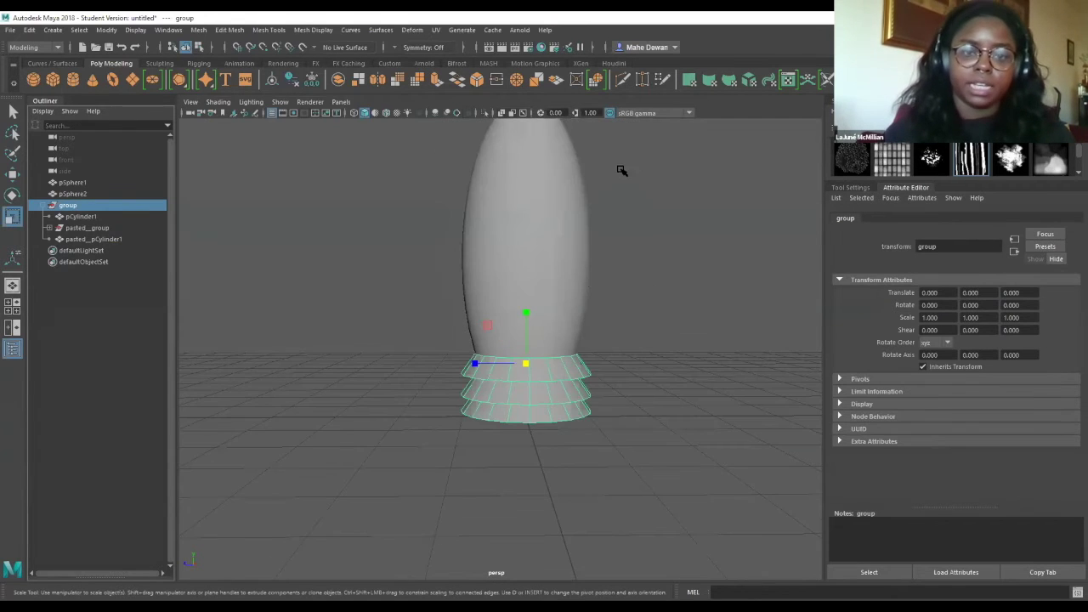
pyautogui.scroll(3, 614, 219)
pyautogui.keyDown('alt'); pyautogui.moveTo(653, 177); pyautogui.dragTo(510, 255); pyautogui.keyUp('alt')
pyautogui.keyDown('alt'); pyautogui.moveTo(23, 74); pyautogui.dragTo(255, 211); pyautogui.keyUp('alt')
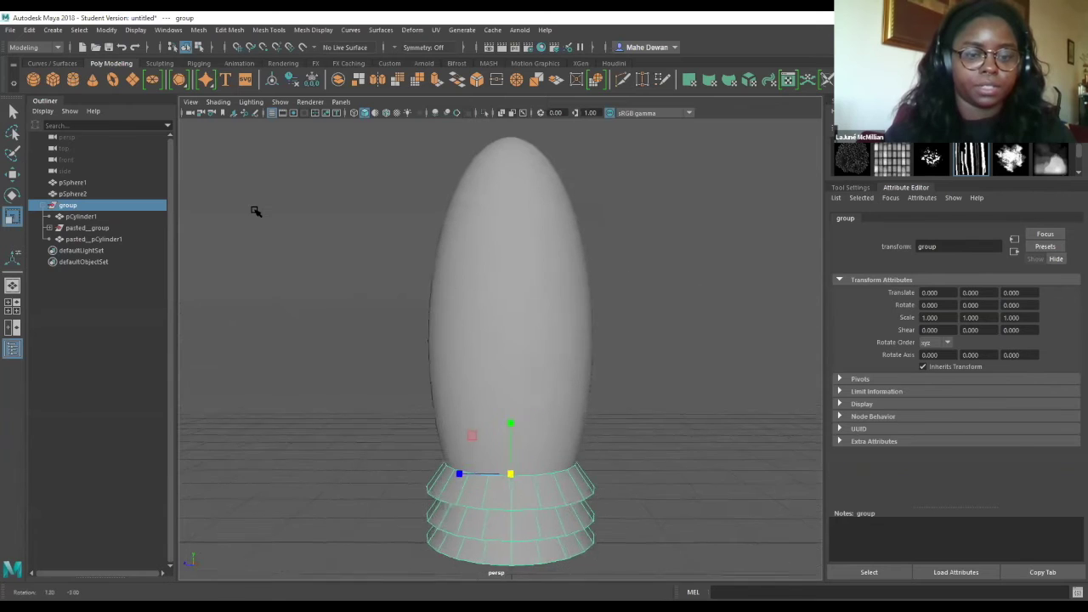
pyautogui.keyDown('shift'); pyautogui.moveTo(235, 178); pyautogui.dragTo(530, 486, button='right'); pyautogui.keyUp('shift')
pyautogui.scroll(-3, 493, 433)
pyautogui.press('w')
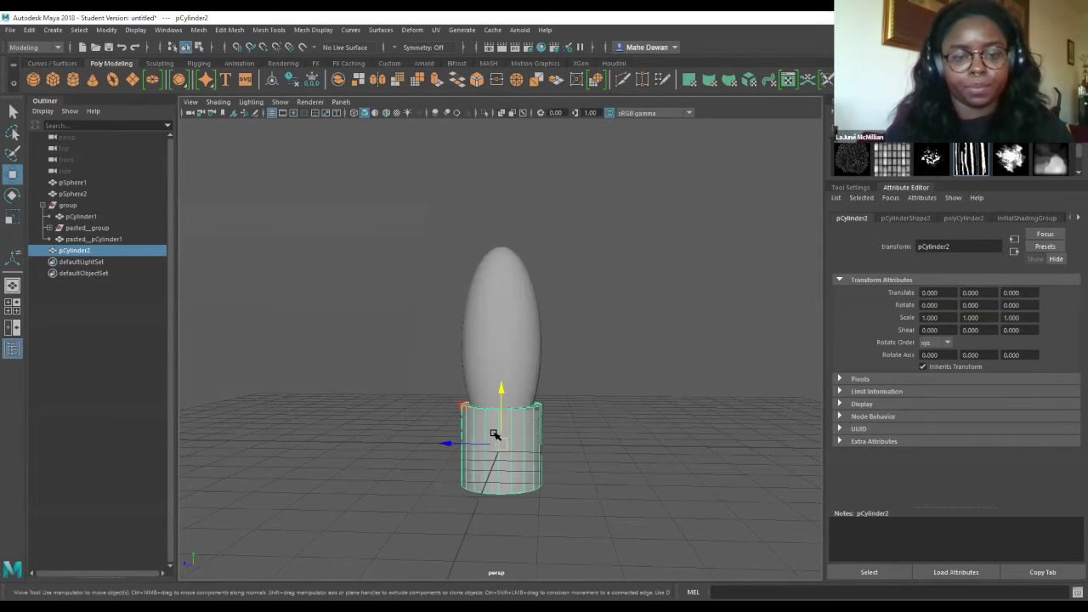
pyautogui.moveTo(448, 443); pyautogui.dragTo(564, 443)
pyautogui.moveTo(620, 393)
pyautogui.mouseDown()
pyautogui.moveTo(618, 349)
pyautogui.moveTo(637, 443)
pyautogui.moveTo(629, 437)
pyautogui.mouseUp()
# Turn the new cylinder on its side and set its Rotate Z to 90.
pyautogui.press('e')
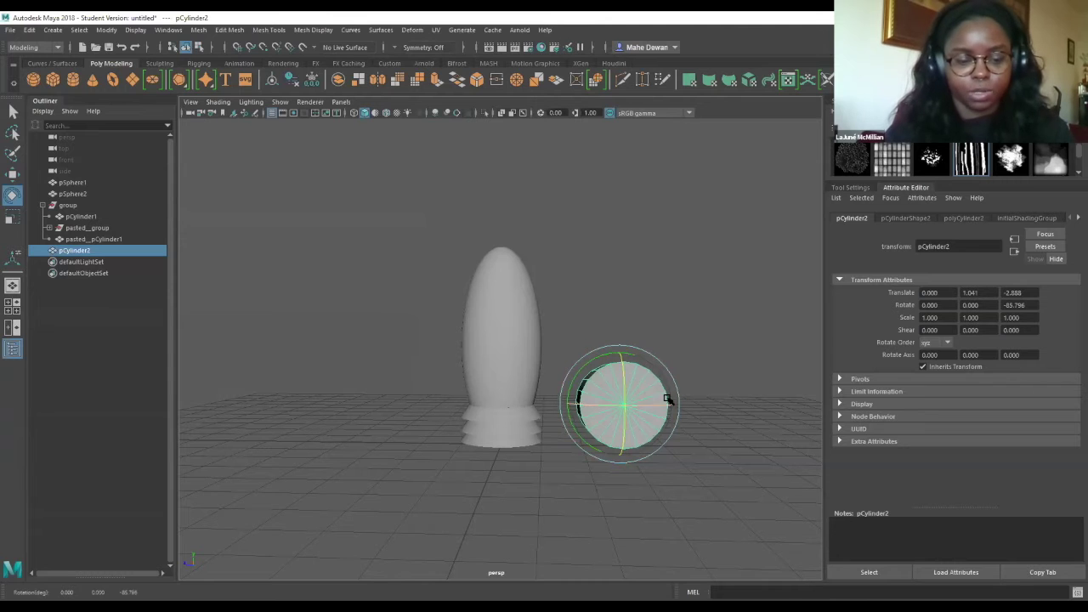
pyautogui.keyDown('alt'); pyautogui.moveTo(666, 388); pyautogui.dragTo(424, 399); pyautogui.keyUp('alt')
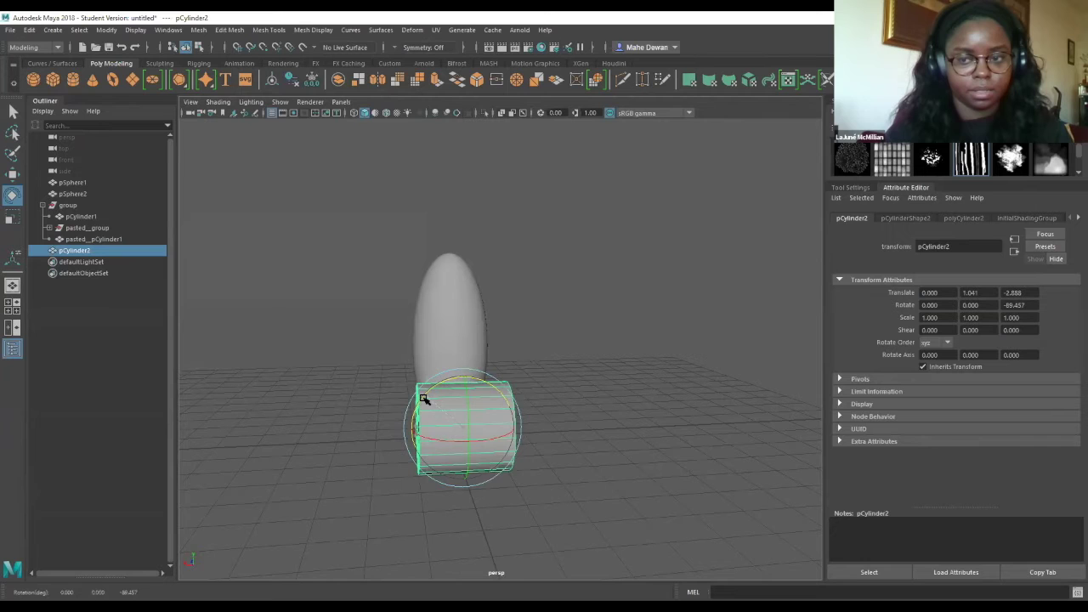
pyautogui.click(1017, 306)
pyautogui.doubleClick(1017, 306)
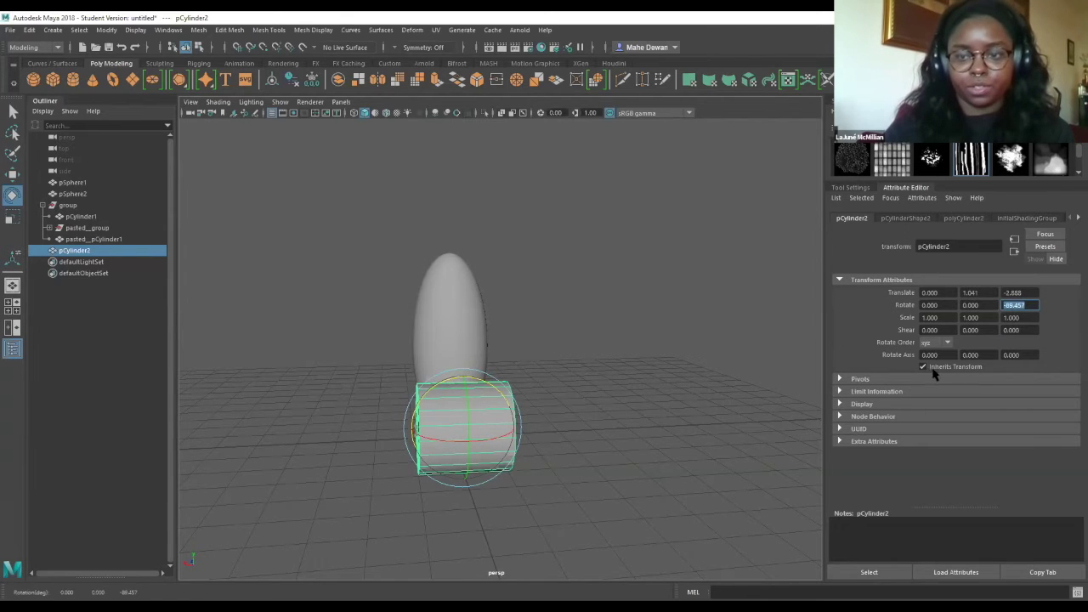
pyautogui.write('90')
pyautogui.press('Return')
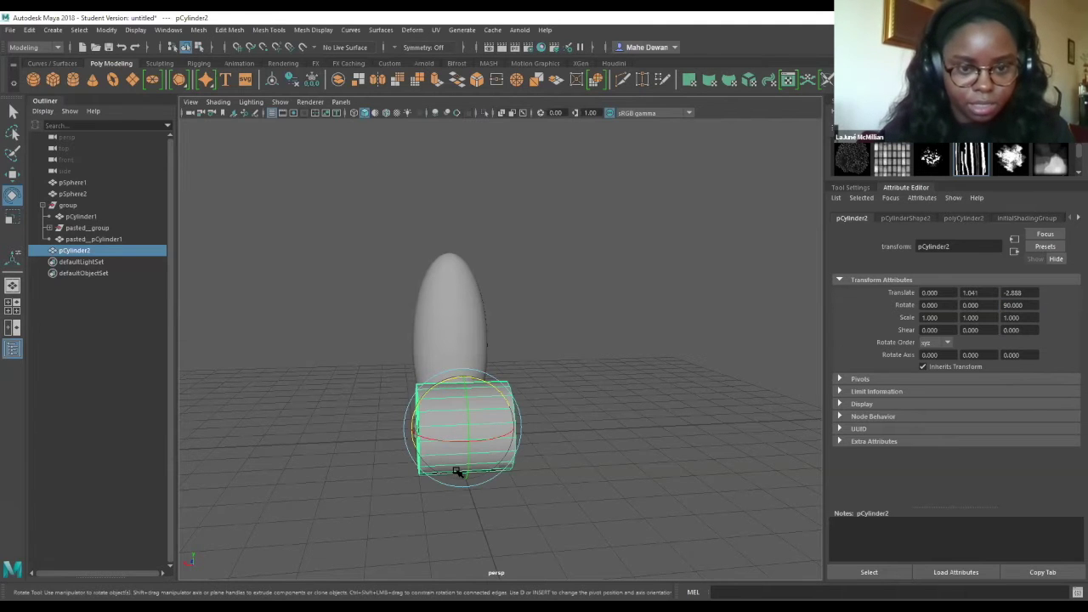
# Flatten the new cylinder to Scale Y about 0.143 and shrink its Scale X and Z to about 0.464.
pyautogui.press('r')
pyautogui.moveTo(513, 427); pyautogui.dragTo(468, 435)
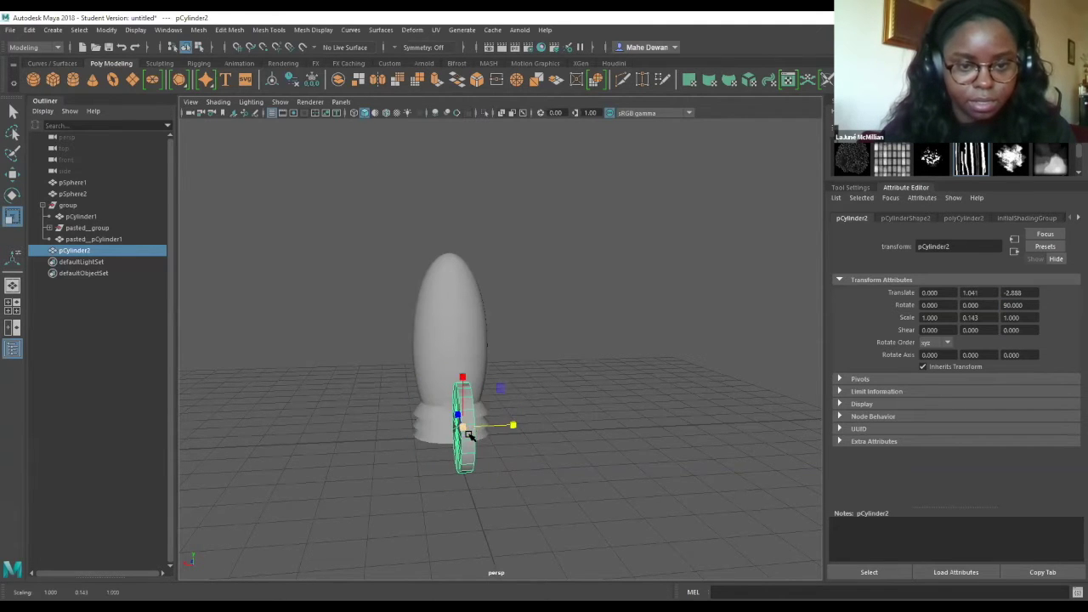
pyautogui.keyDown('alt'); pyautogui.moveTo(449, 485); pyautogui.dragTo(649, 408); pyautogui.keyUp('alt')
pyautogui.scroll(4, 631, 426)
pyautogui.keyDown('alt'); pyautogui.moveTo(669, 414); pyautogui.dragTo(583, 413, button='middle'); pyautogui.keyUp('alt')
pyautogui.moveTo(584, 413)
pyautogui.mouseDown()
pyautogui.moveTo(595, 426)
pyautogui.moveTo(661, 422)
pyautogui.moveTo(601, 405)
pyautogui.mouseUp()
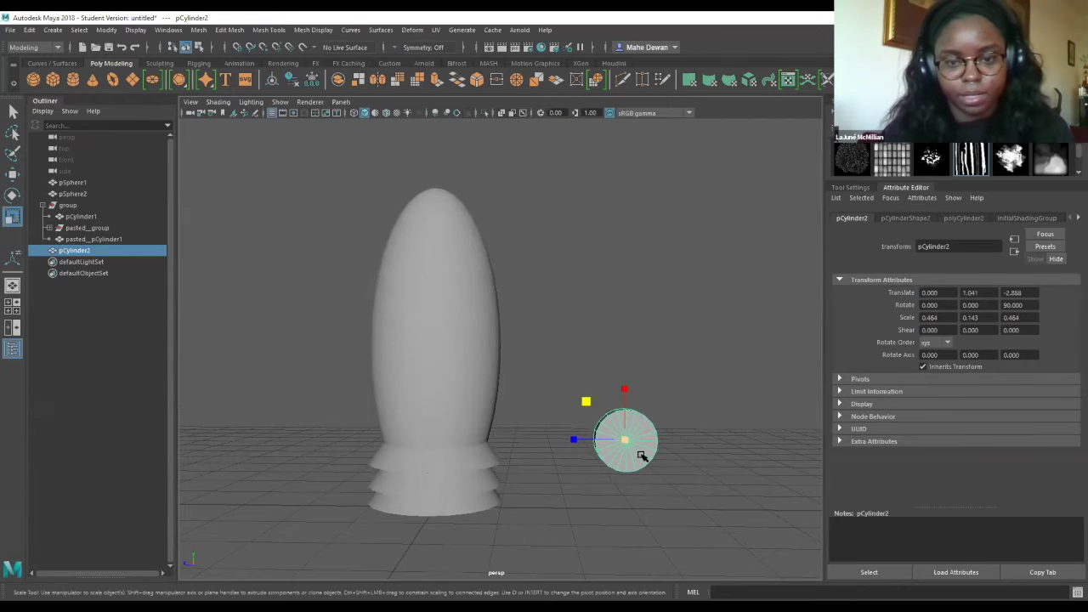
# Move the flat disc onto the front of the stretched sphere at Translate about 0.989, 2.784, 0.033.
pyautogui.press('w')
pyautogui.moveTo(625, 440); pyautogui.dragTo(560, 342)
pyautogui.scroll(10, 530, 340)
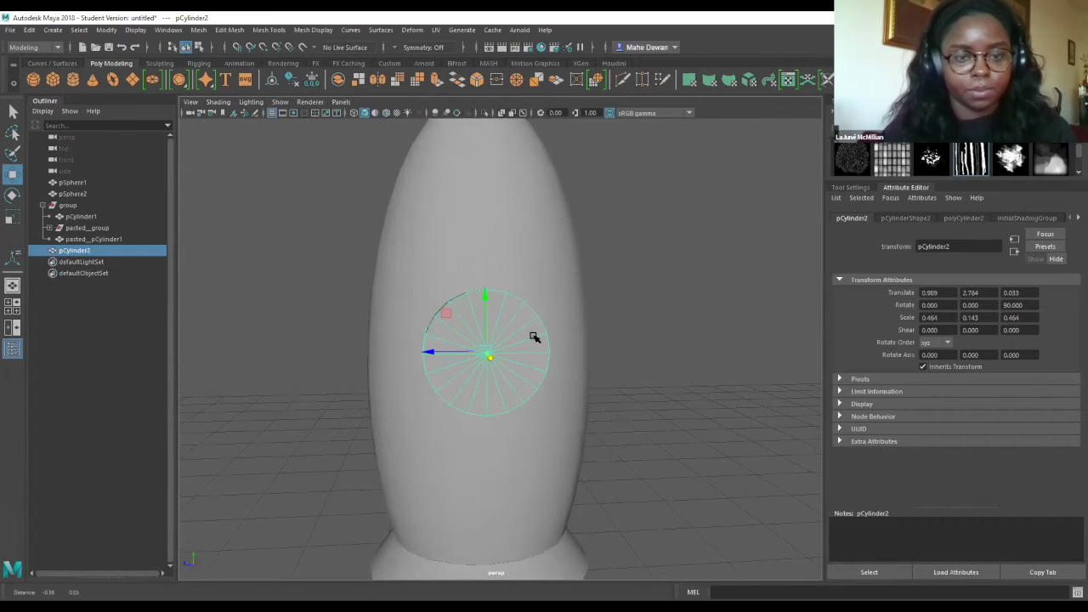
pyautogui.scroll(-5, 505, 349)
pyautogui.scroll(5, 498, 357)
pyautogui.keyDown('alt'); pyautogui.moveTo(498, 355); pyautogui.dragTo(540, 350, button='middle'); pyautogui.keyUp('alt')
pyautogui.keyDown('alt'); pyautogui.moveTo(540, 350); pyautogui.dragTo(587, 382); pyautogui.keyUp('alt')
pyautogui.press('[')
pyautogui.press('[')
pyautogui.press('[')
pyautogui.press('[')
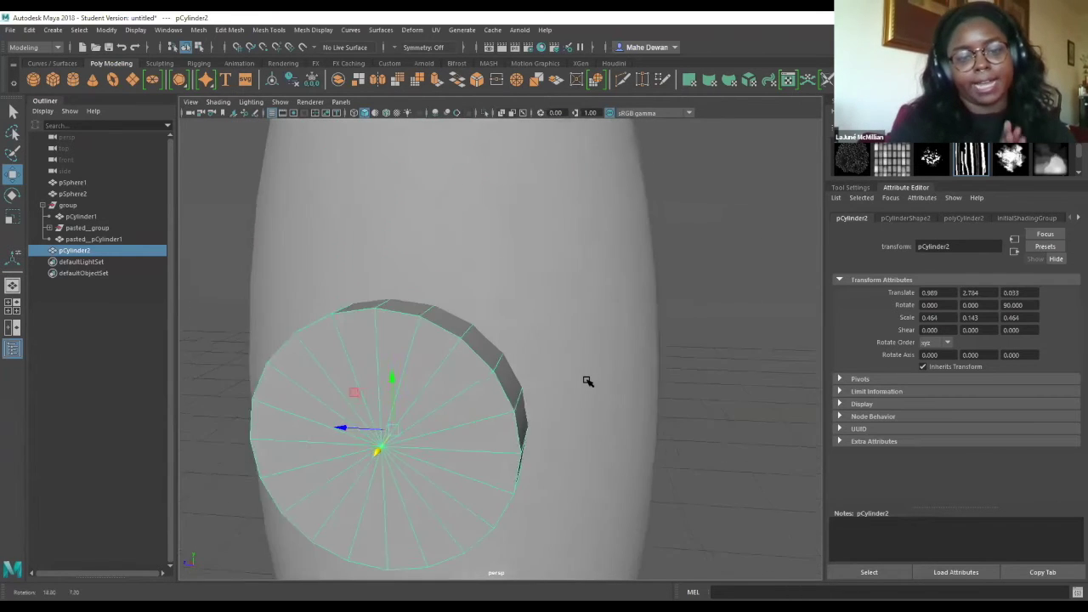
# Set the flat disc's Subdivisions Caps to 4.
pyautogui.press('[')
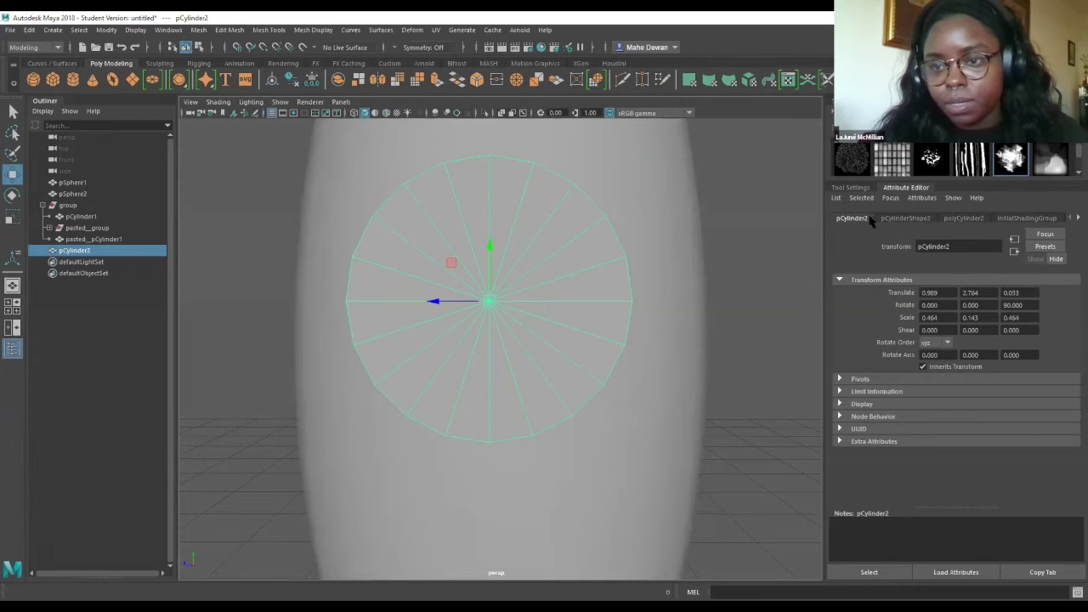
pyautogui.click(963, 219)
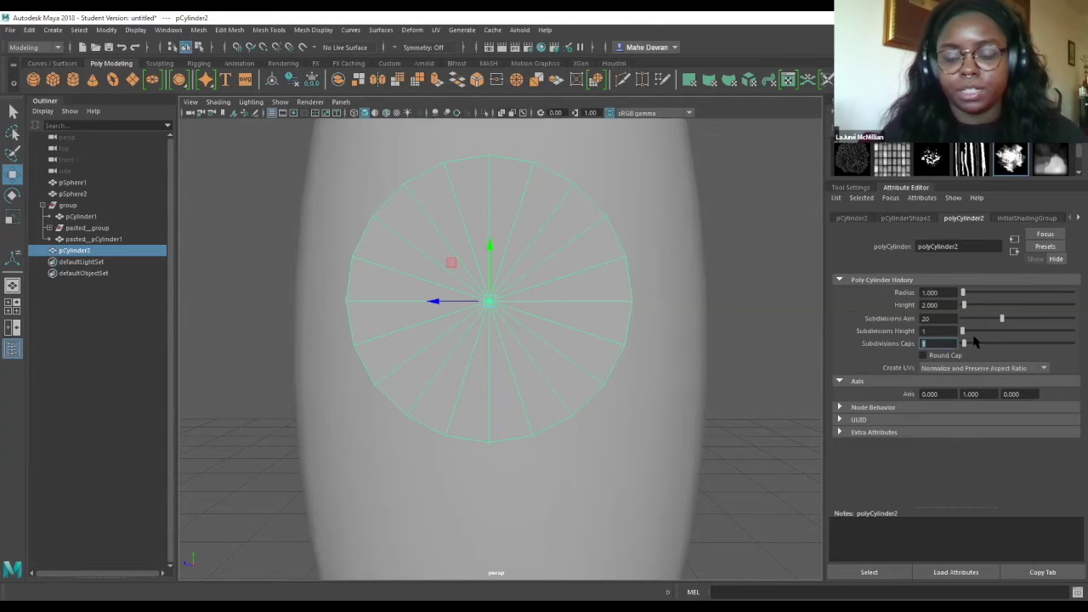
pyautogui.press('Return')
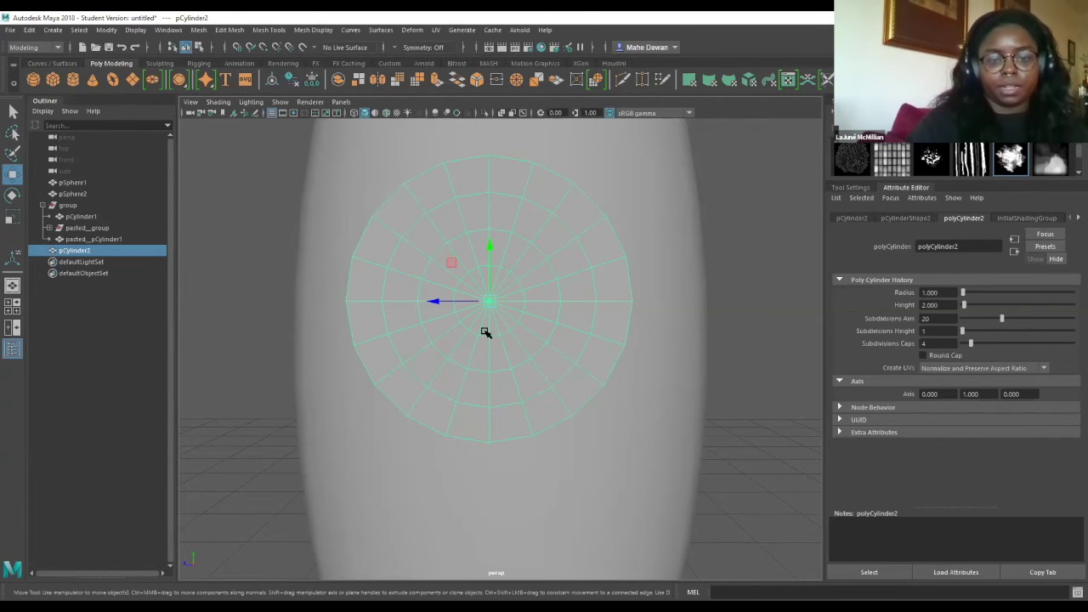
# Switch the disc to edge mode and select the full cap edge loop nearest its rim.
pyautogui.moveTo(484, 286); pyautogui.dragTo(484, 245, button='right')
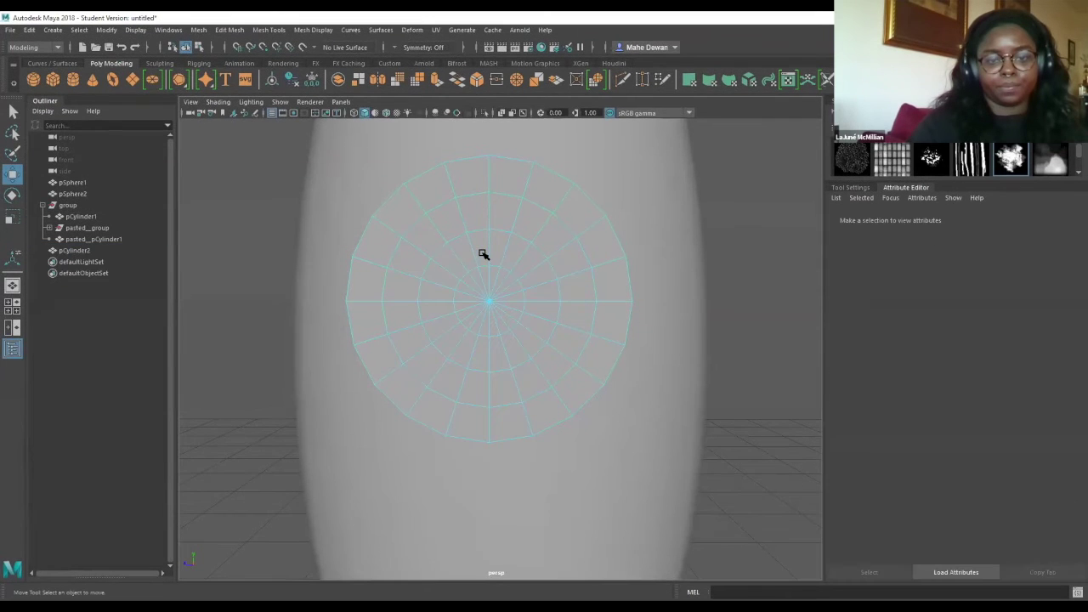
pyautogui.click(479, 408)
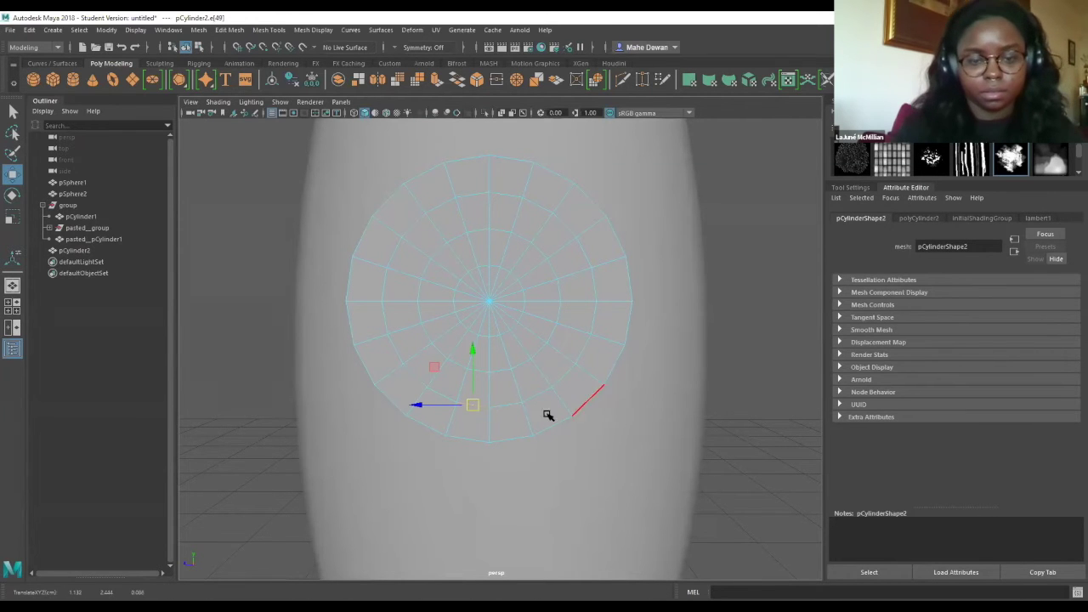
pyautogui.doubleClick(507, 409)
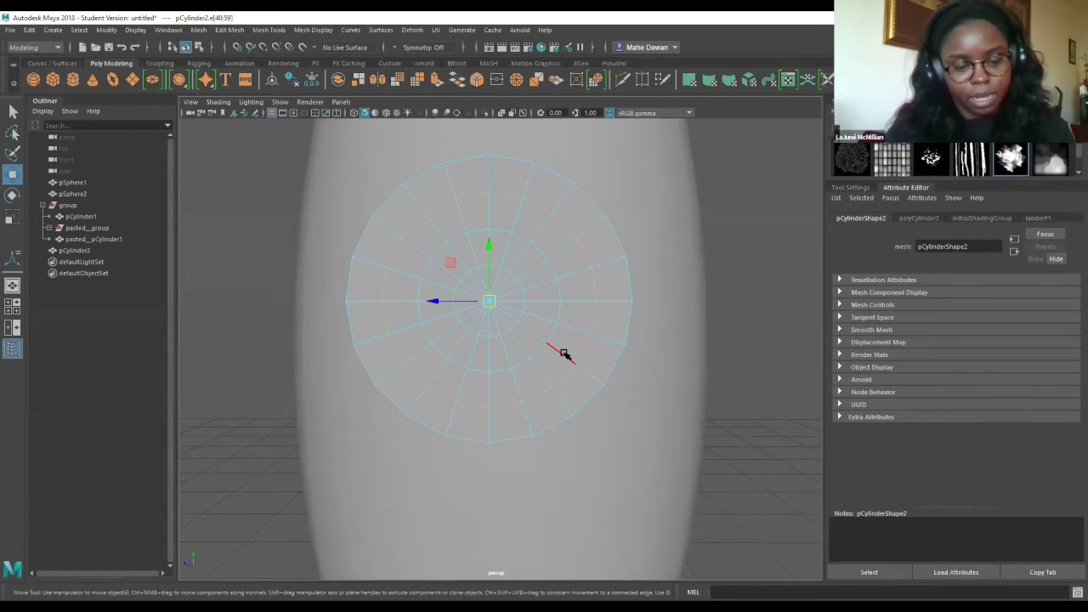
pyautogui.press('e')
pyautogui.press('r')
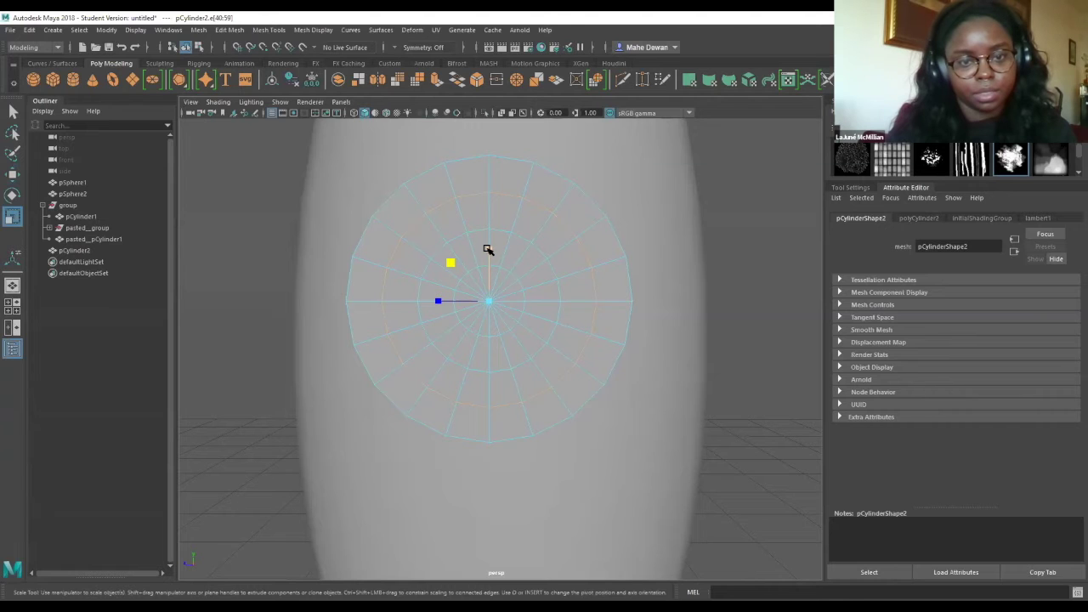
pyautogui.moveTo(487, 249); pyautogui.dragTo(489, 254)
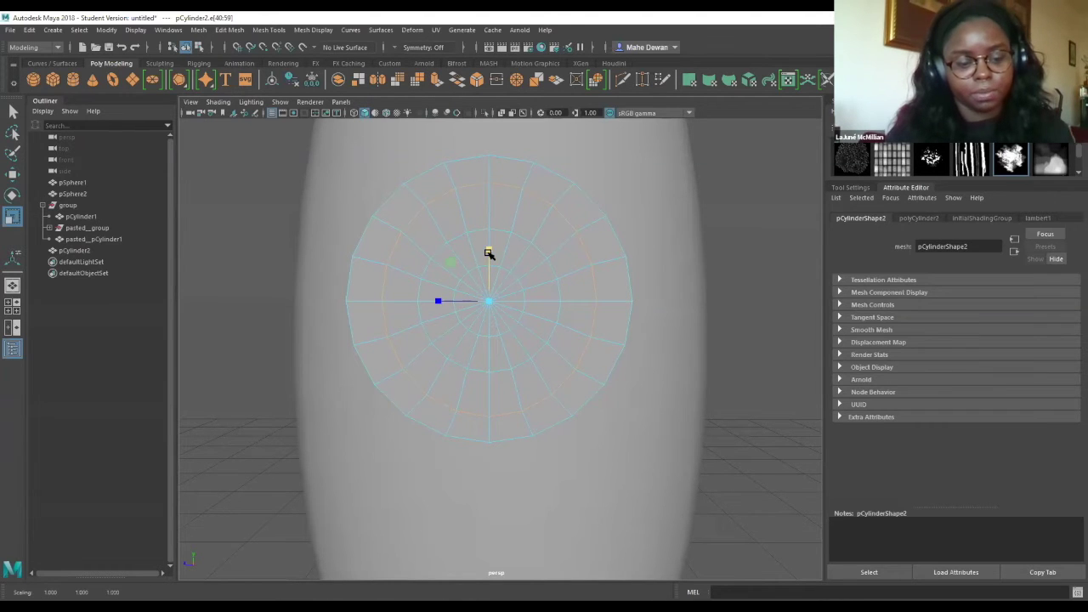
pyautogui.press('q')
pyautogui.hotkey('ctrl', 'c')
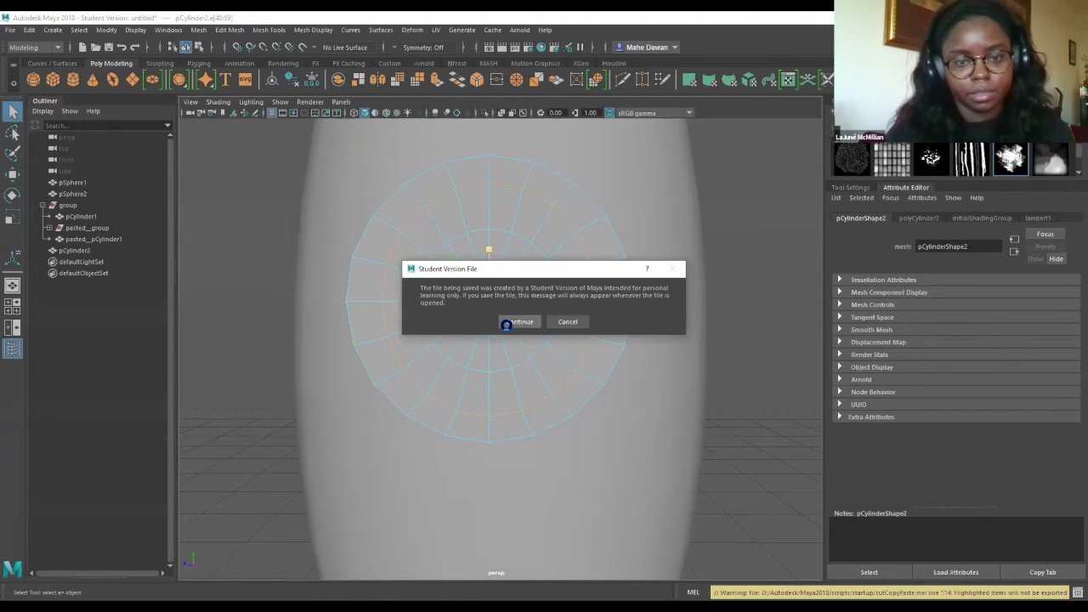
pyautogui.click(517, 323)
# Scale the selected edge loop up uniformly so it sits just inside the disc's rim.
pyautogui.press('r')
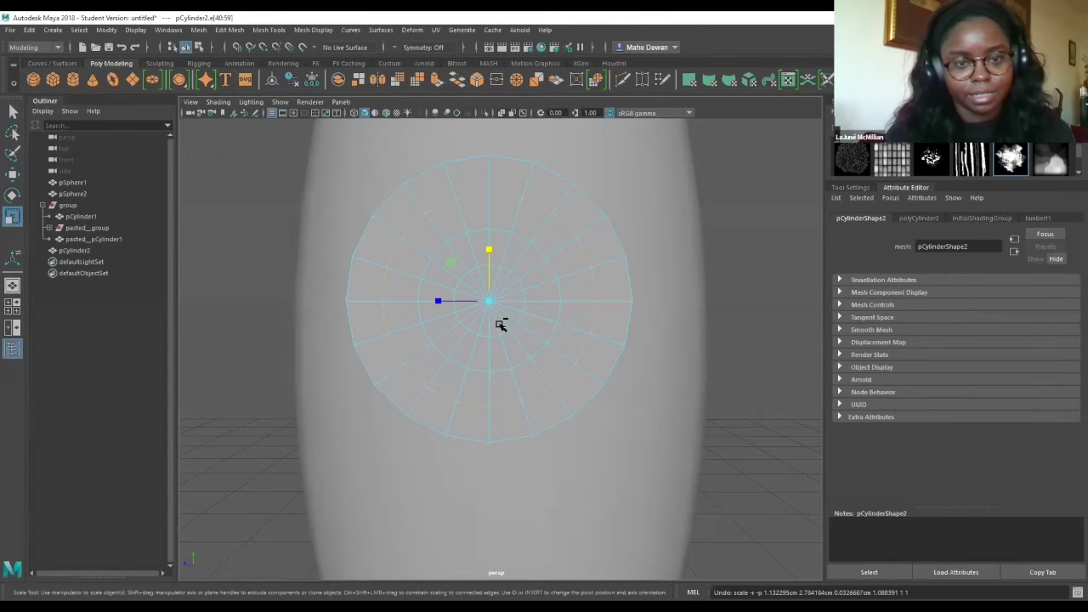
pyautogui.click(489, 302)
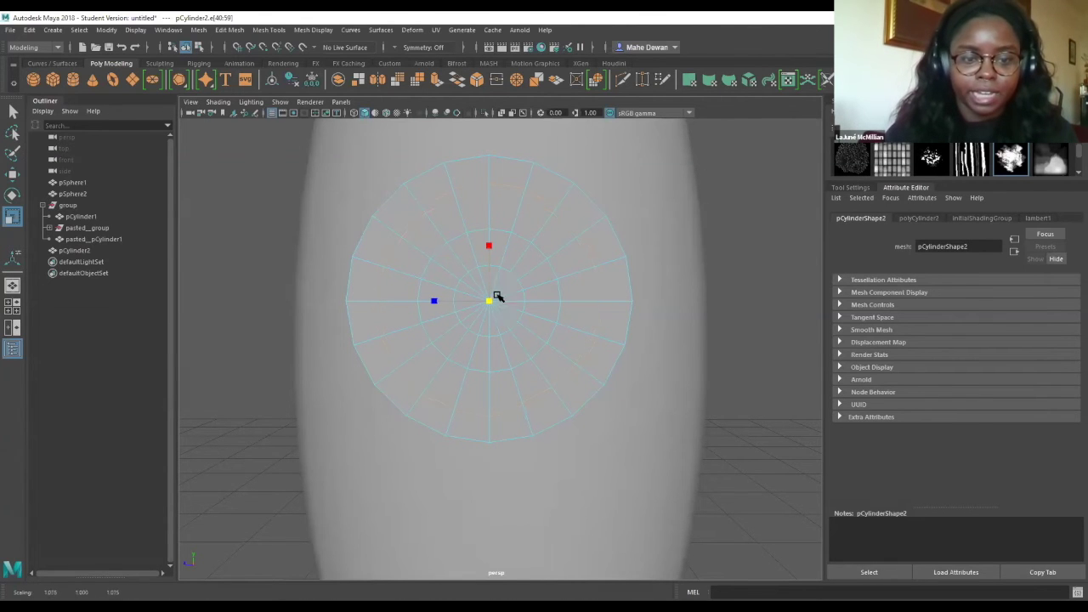
pyautogui.moveTo(517, 282)
pyautogui.mouseDown()
pyautogui.moveTo(486, 296)
pyautogui.moveTo(512, 282)
pyautogui.moveTo(492, 302)
pyautogui.moveTo(505, 292)
pyautogui.moveTo(524, 263)
pyautogui.mouseUp()
# Select the next edge loop inward on the disc's cap and scale it out uniformly, close to the first loop.
pyautogui.click(515, 264)
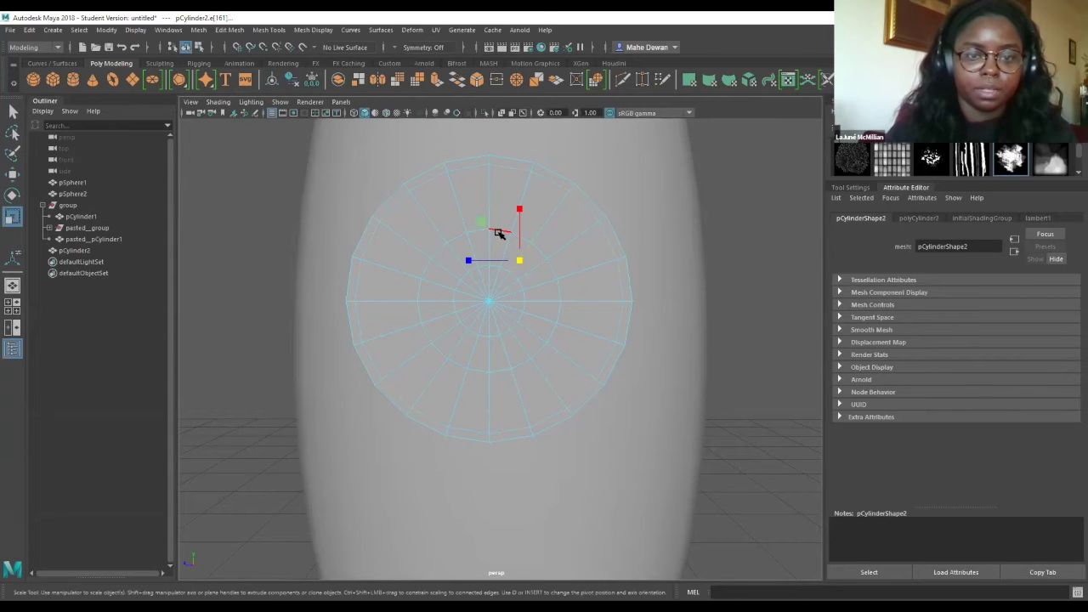
pyautogui.doubleClick(500, 234)
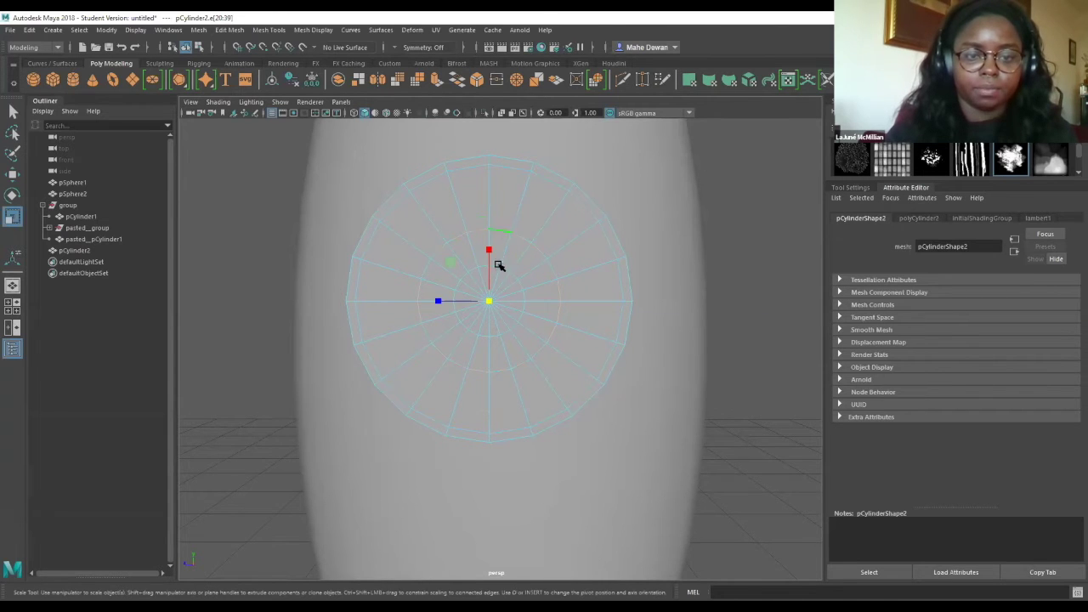
pyautogui.moveTo(491, 303); pyautogui.dragTo(566, 248)
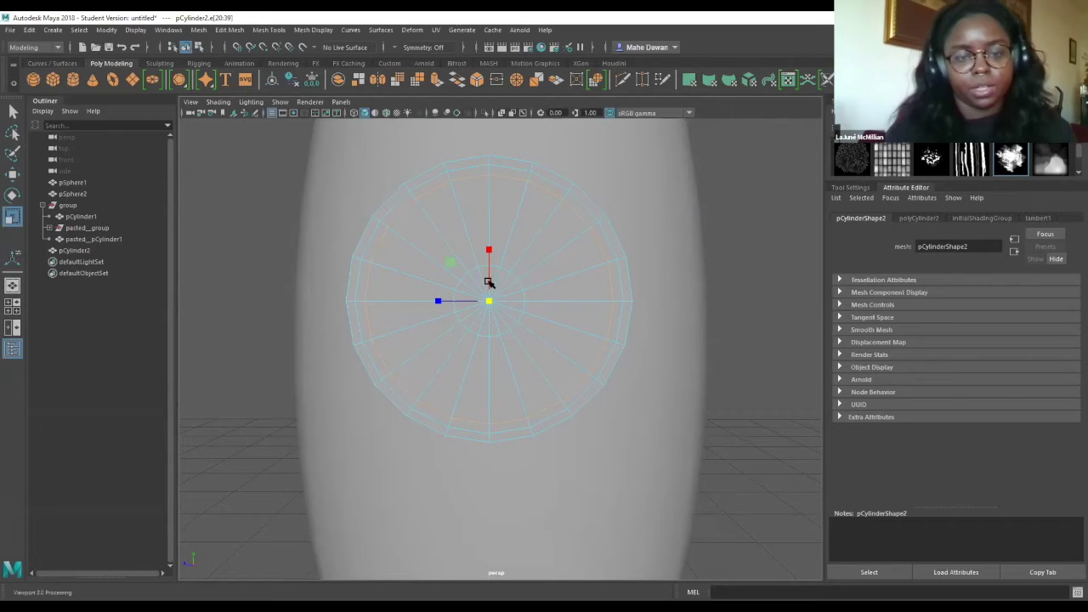
# Push the selected inner edge loop into the disc to leave a raised rim, and return the disc to object mode.
pyautogui.press('w')
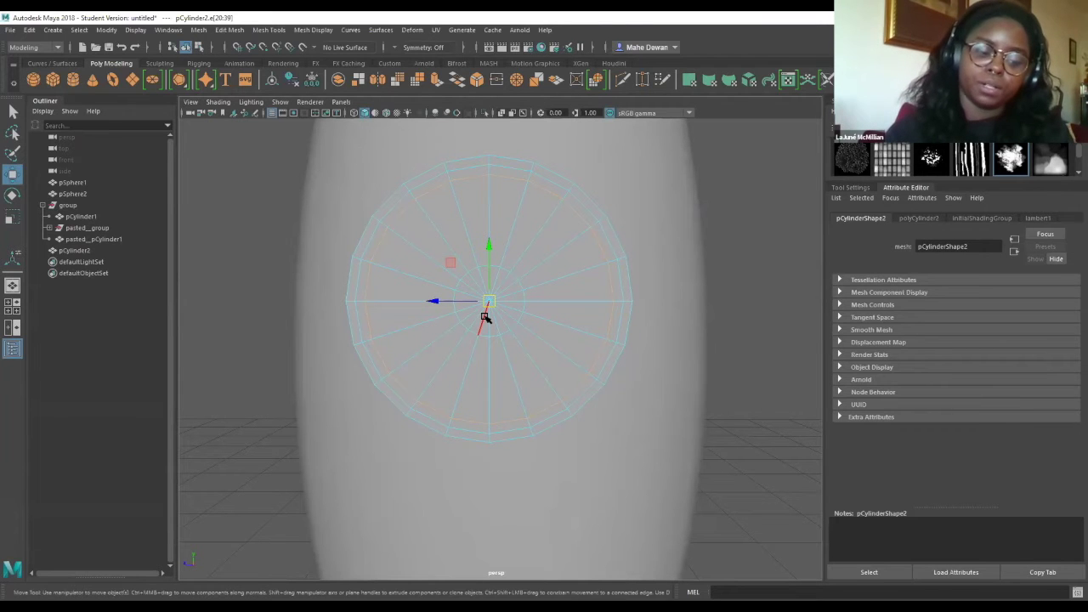
pyautogui.moveTo(487, 318)
pyautogui.keyDown('alt'); pyautogui.mouseDown()
pyautogui.moveTo(447, 301)
pyautogui.moveTo(575, 295)
pyautogui.moveTo(544, 311)
pyautogui.moveTo(485, 303)
pyautogui.mouseUp(); pyautogui.keyUp('alt')
pyautogui.keyDown('alt'); pyautogui.moveTo(586, 298); pyautogui.dragTo(653, 284, button='right'); pyautogui.keyUp('alt')
pyautogui.keyDown('alt'); pyautogui.moveTo(653, 284); pyautogui.dragTo(467, 257); pyautogui.keyUp('alt')
pyautogui.scroll(5, 498, 178)
pyautogui.scroll(-5, 462, 311)
pyautogui.moveTo(460, 285); pyautogui.dragTo(466, 258, button='right')
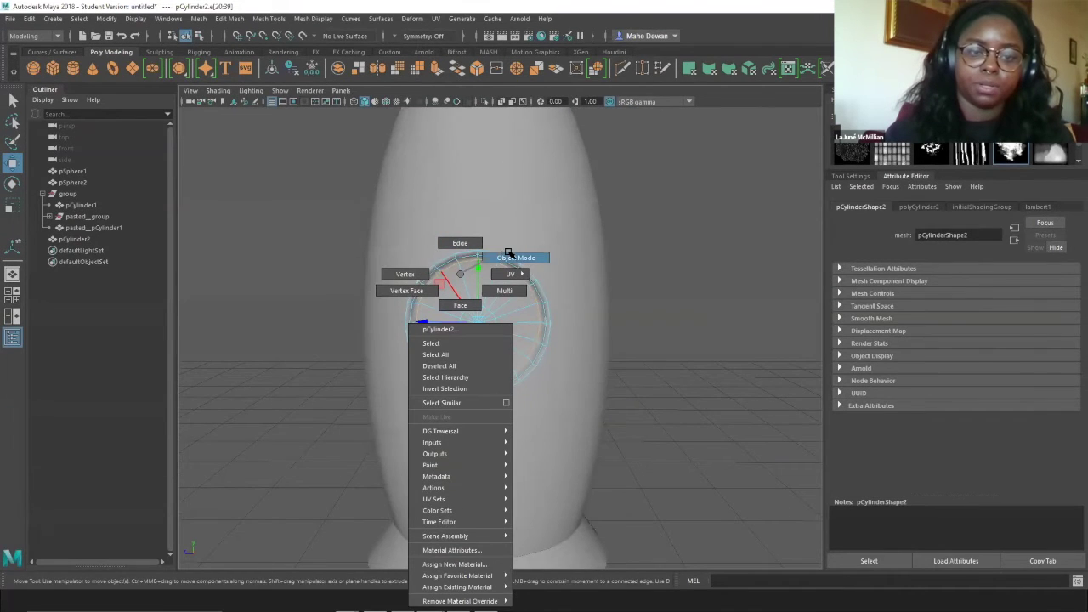
pyautogui.moveTo(488, 314); pyautogui.dragTo(492, 314, button='right')
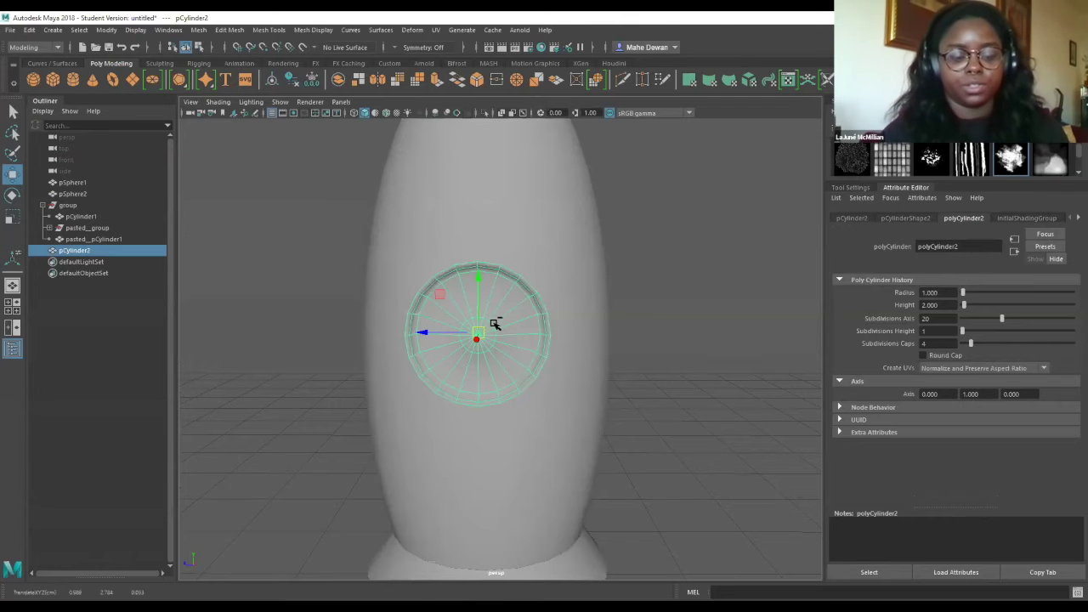
# Copy and paste the rimmed disc and raise the copy up the body to Translate Y about 1.048.
pyautogui.press('q')
pyautogui.hotkey('ctrl', 's')
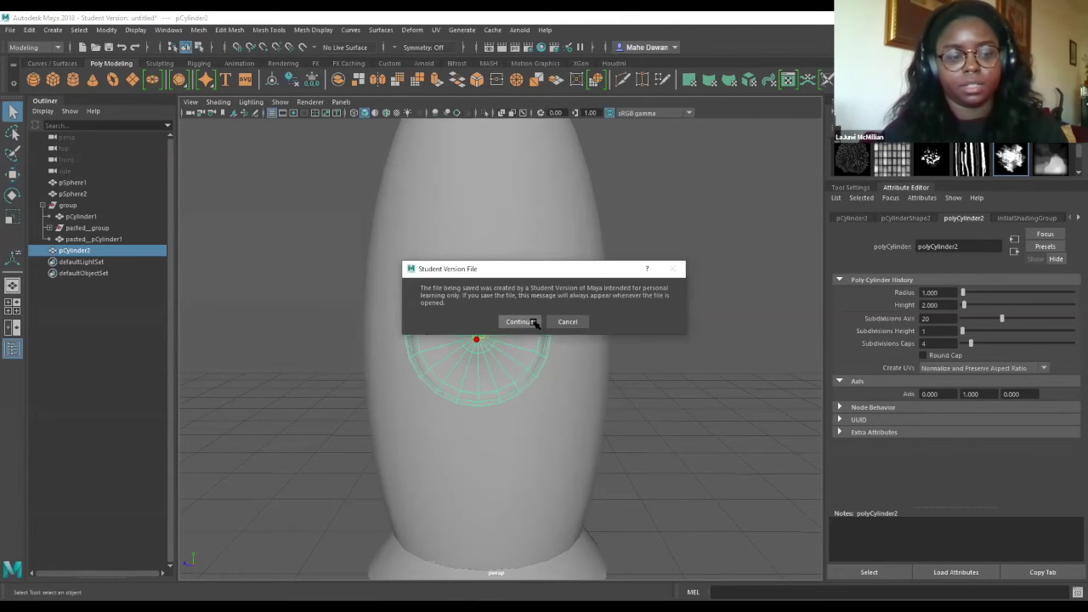
pyautogui.click(535, 323)
pyautogui.hotkey('ctrl', 'v')
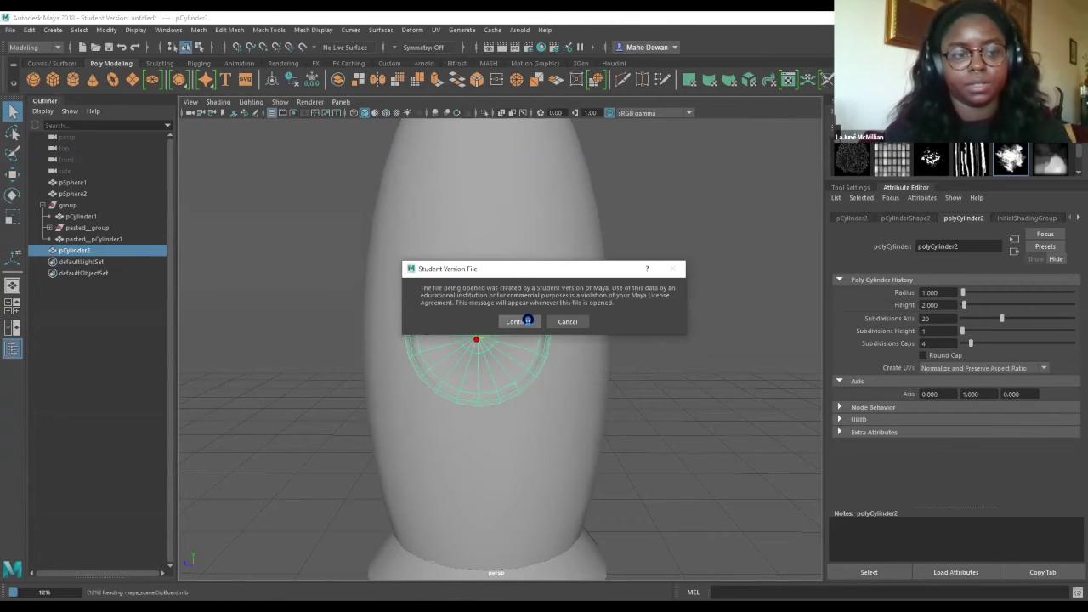
pyautogui.press('Return')
pyautogui.press('w')
pyautogui.moveTo(477, 277); pyautogui.dragTo(474, 110)
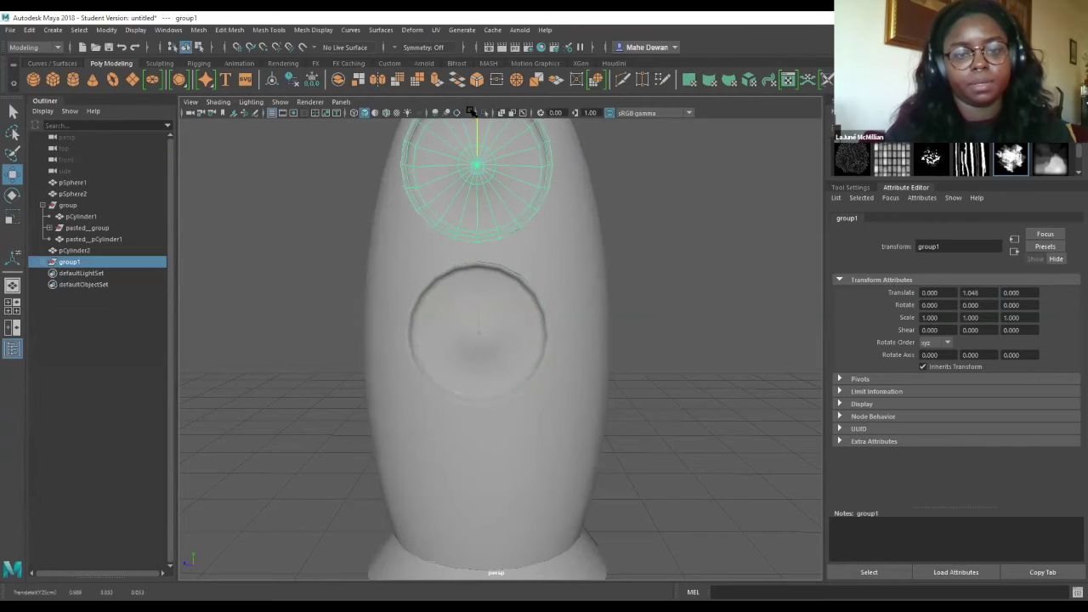
# Shrink the disc copy uniformly to scale 0.640 and move it to Translate X about -0.072 and Y about 0.885.
pyautogui.keyDown('alt'); pyautogui.moveTo(502, 229); pyautogui.dragTo(292, 238); pyautogui.keyUp('alt')
pyautogui.press('r')
pyautogui.press('w')
# Tilt the small disc to Rotate Z about 14 and set it against the curved front of the body.
pyautogui.press('e')
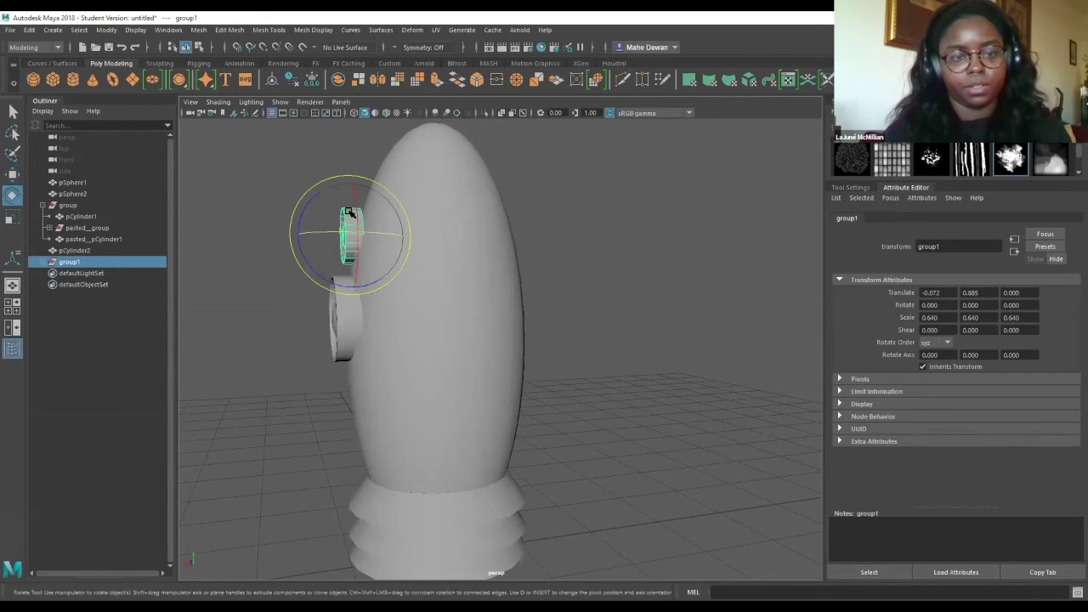
pyautogui.moveTo(316, 202); pyautogui.dragTo(324, 197)
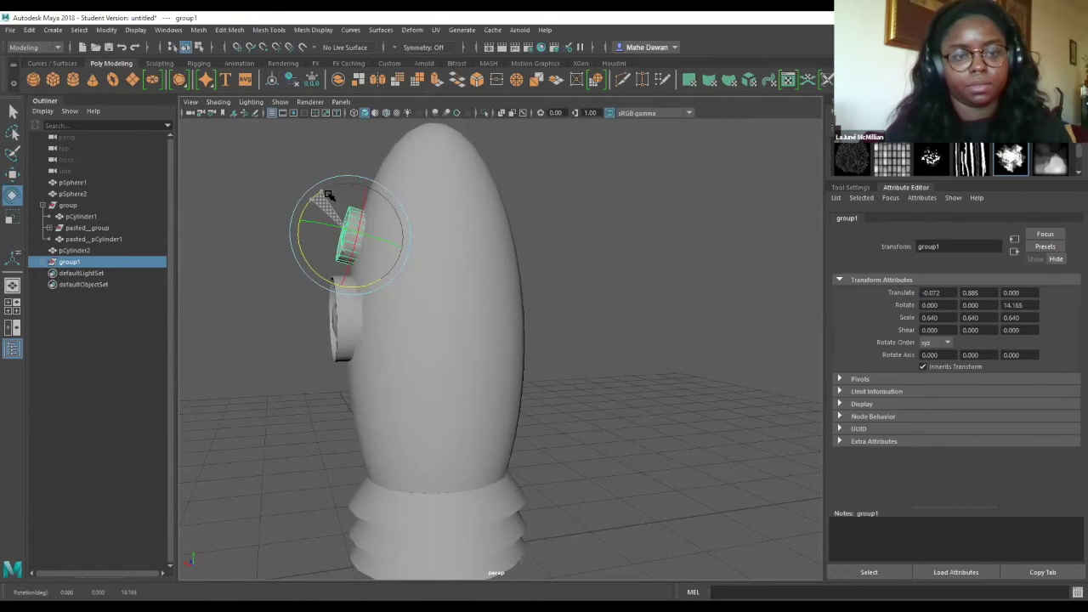
pyautogui.press('w')
pyautogui.moveTo(349, 239); pyautogui.dragTo(352, 242)
pyautogui.click(351, 297)
pyautogui.moveTo(297, 320); pyautogui.dragTo(634, 284)
# Select the stretched sphere, all the cylinder tiers and both discs together.
pyautogui.click(669, 265)
pyautogui.scroll(5, 638, 285)
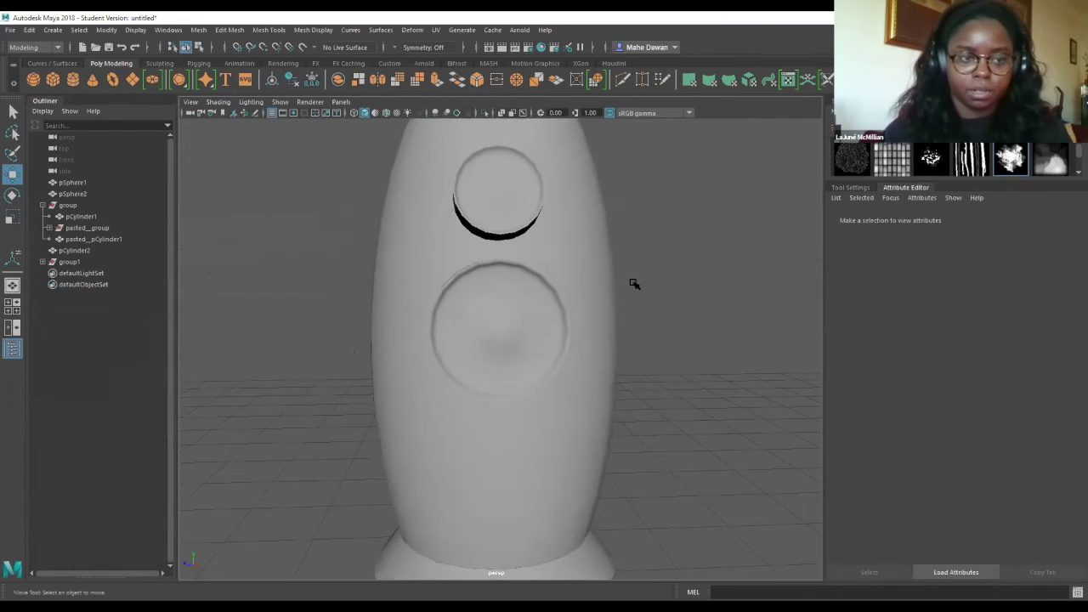
pyautogui.scroll(-5, 634, 284)
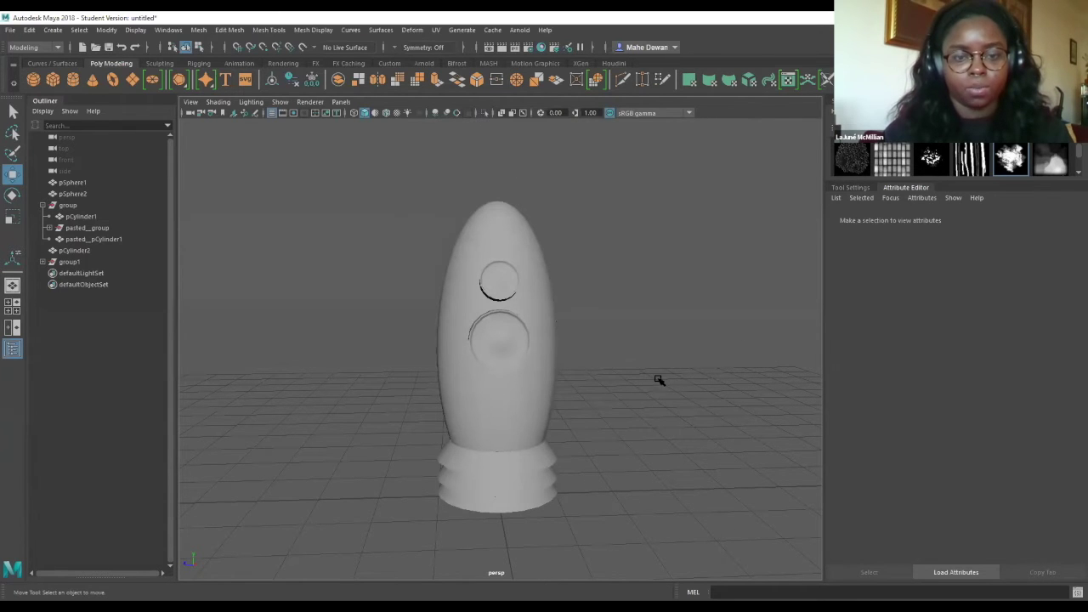
pyautogui.moveTo(368, 175); pyautogui.dragTo(650, 523)
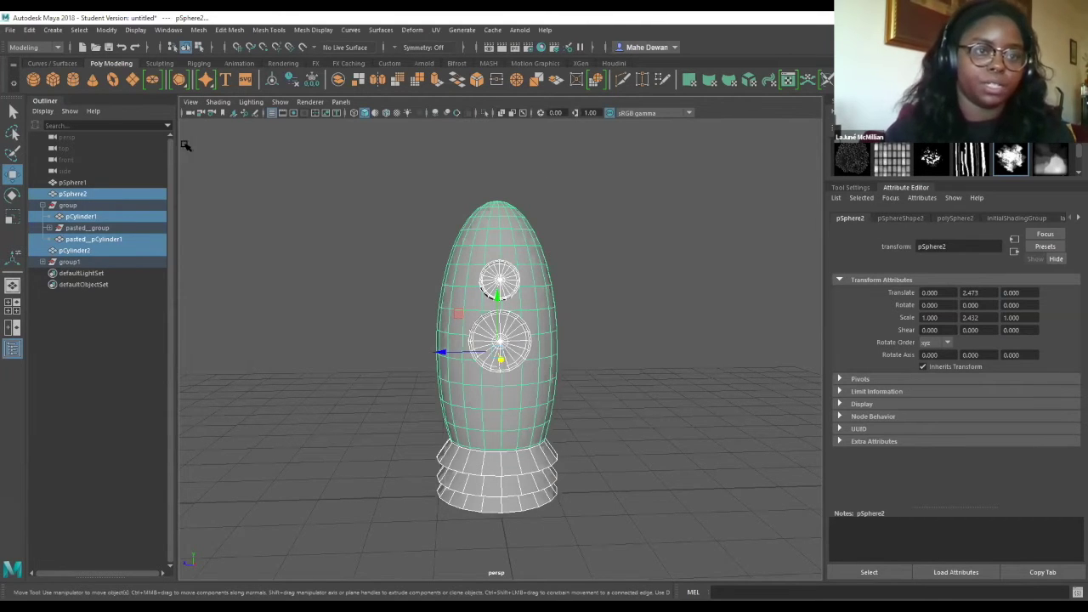
# Try to merge the selected parts with a Boolean Union.
pyautogui.click(198, 30)
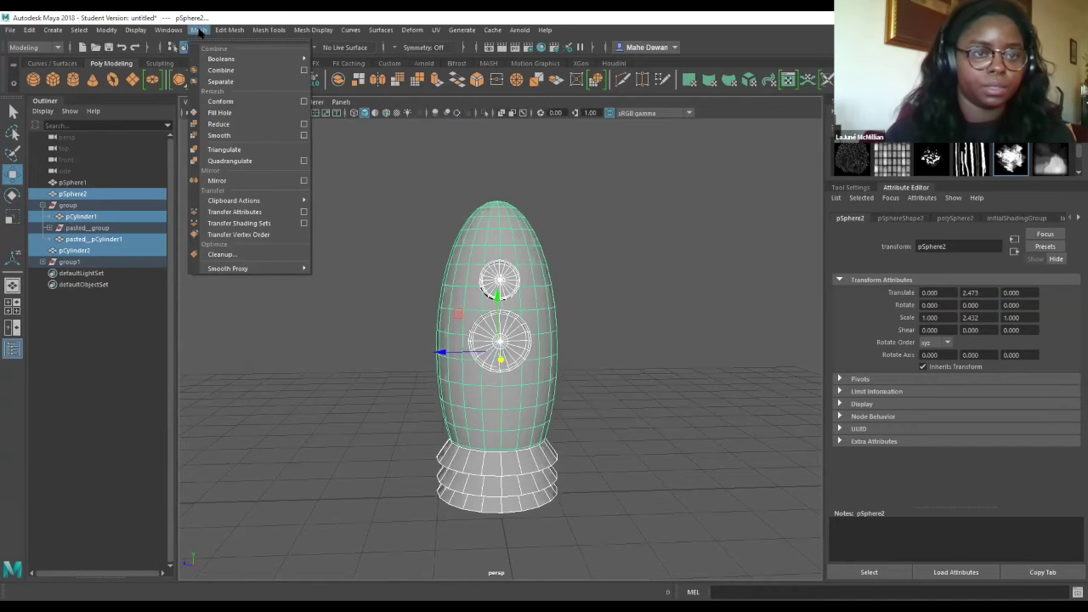
pyautogui.moveTo(216, 58)
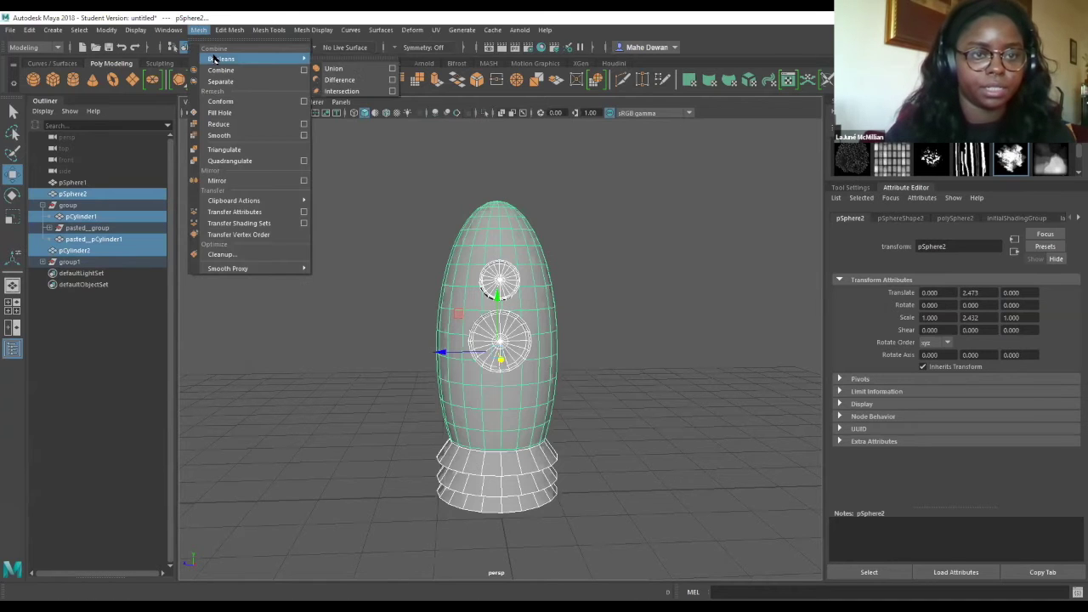
pyautogui.click(332, 70)
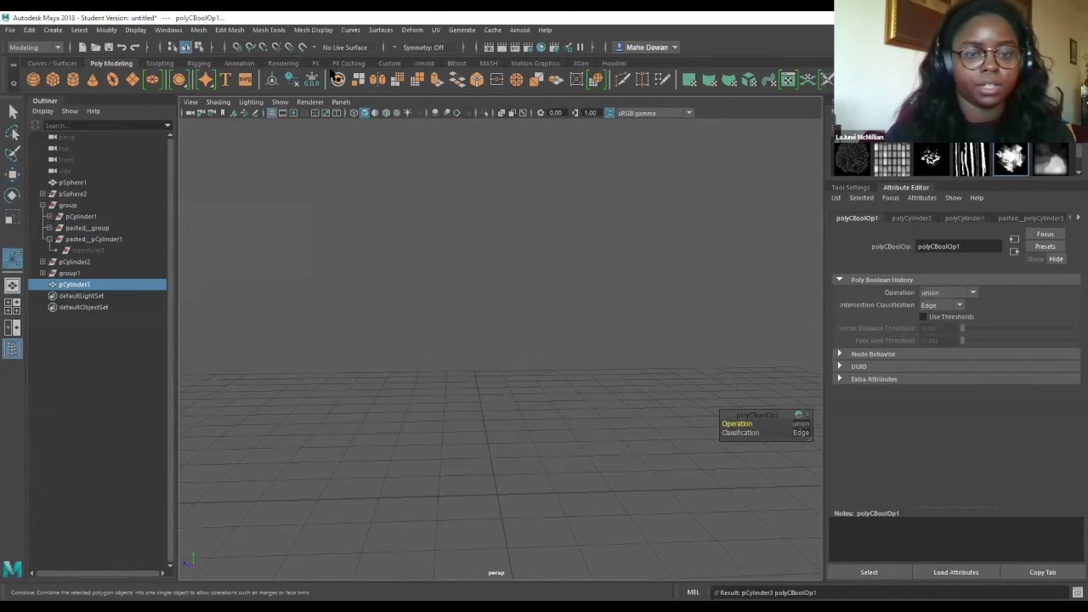
# Undo the Boolean Union and frame the selected parts in the view.
pyautogui.scroll(3, 485, 311)
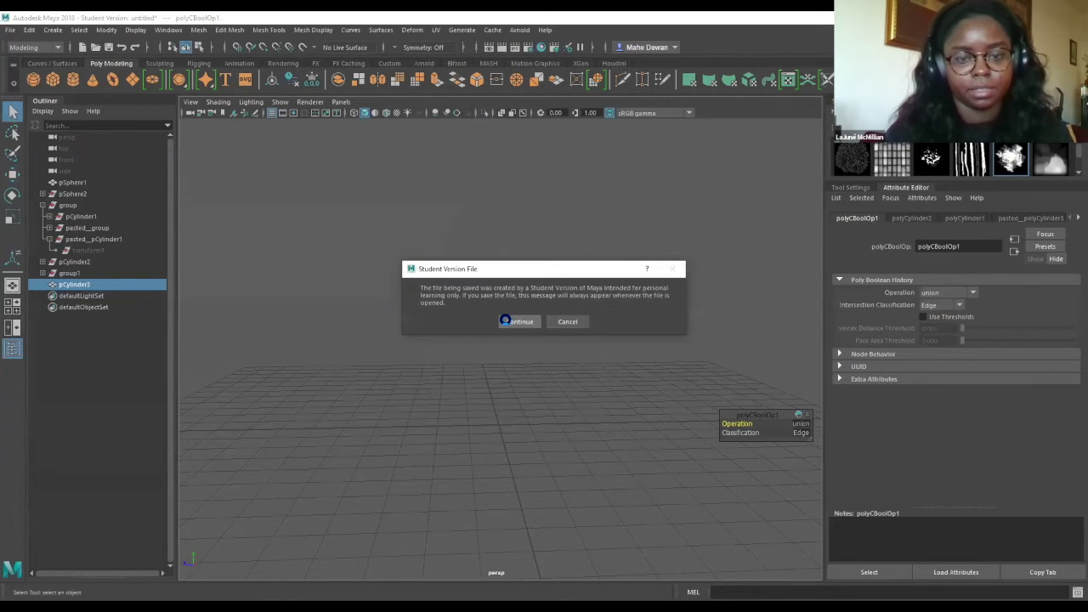
pyautogui.click(514, 321)
pyautogui.scroll(-3, 485, 327)
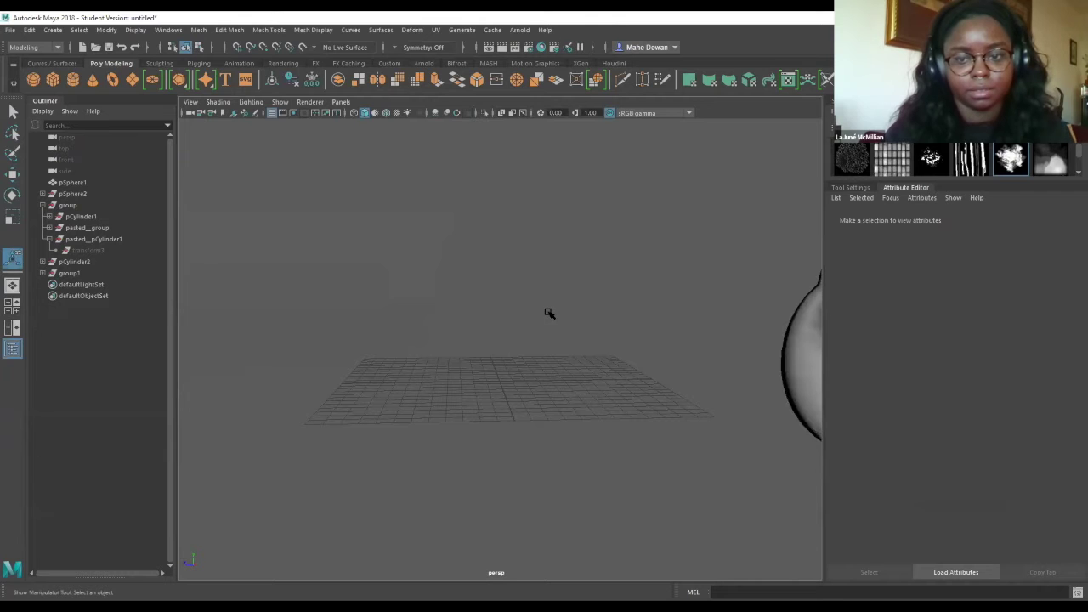
pyautogui.scroll(-3, 550, 314)
pyautogui.hotkey('ctrl', 'z')
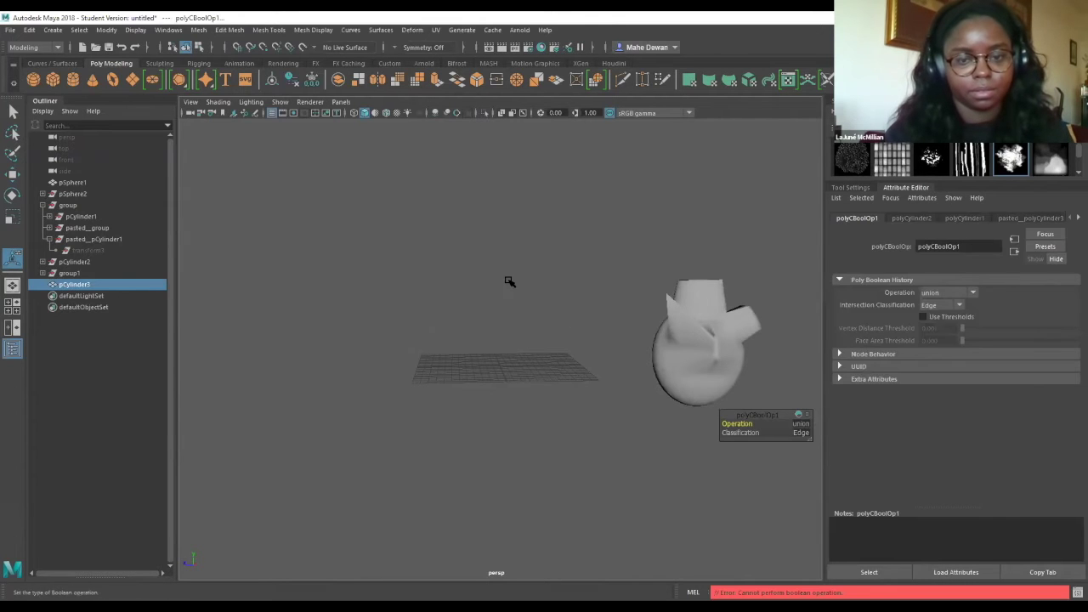
pyautogui.hotkey('ctrl', 'z')
pyautogui.press('f')
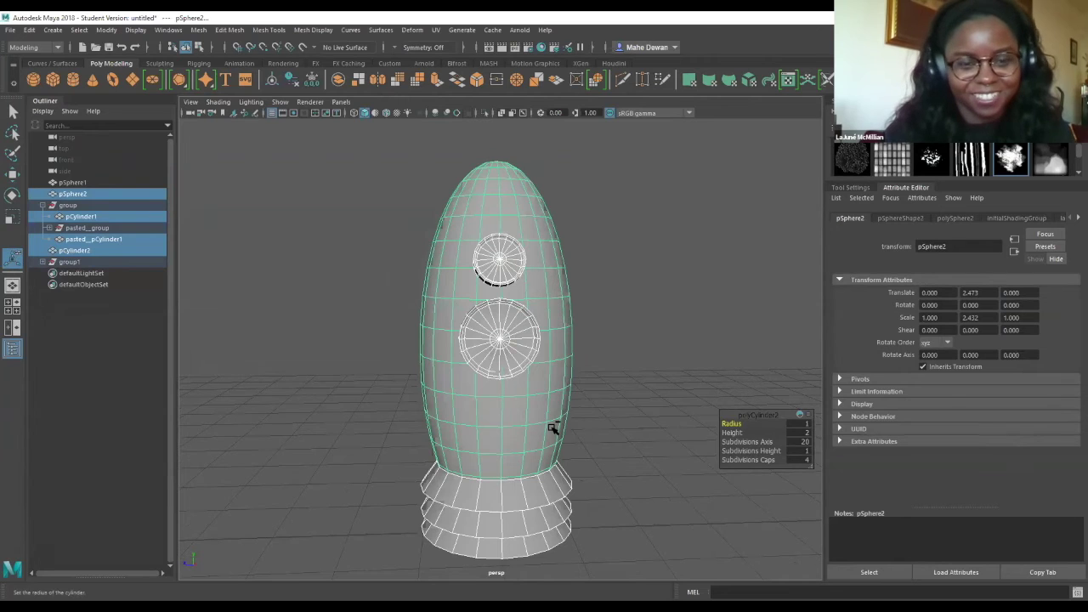
# Combine the selected sphere, cylinder tiers and discs into a single mesh.
pyautogui.click(199, 31)
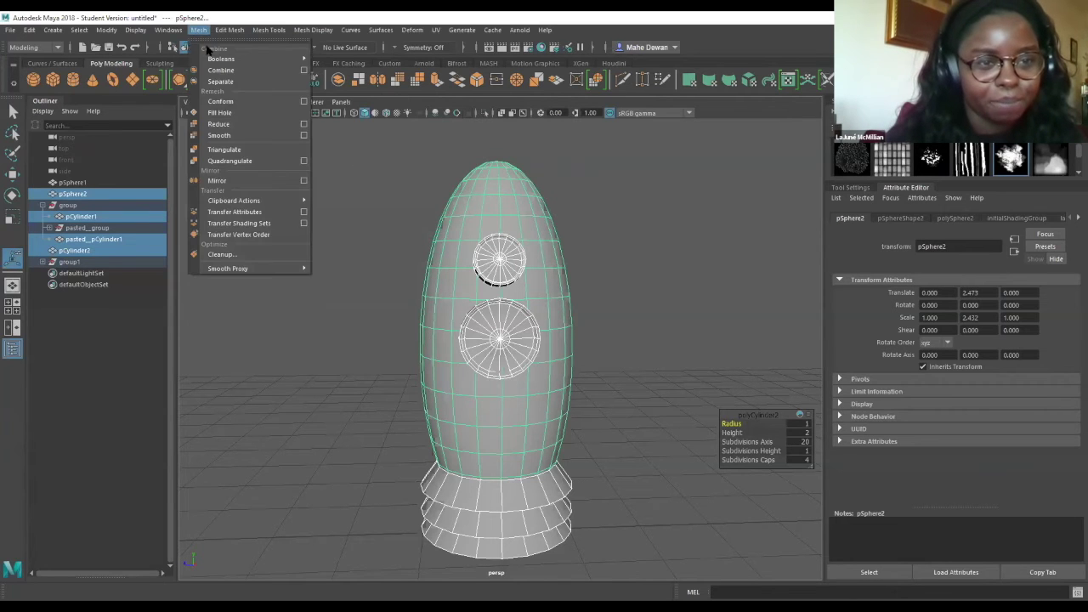
pyautogui.click(221, 69)
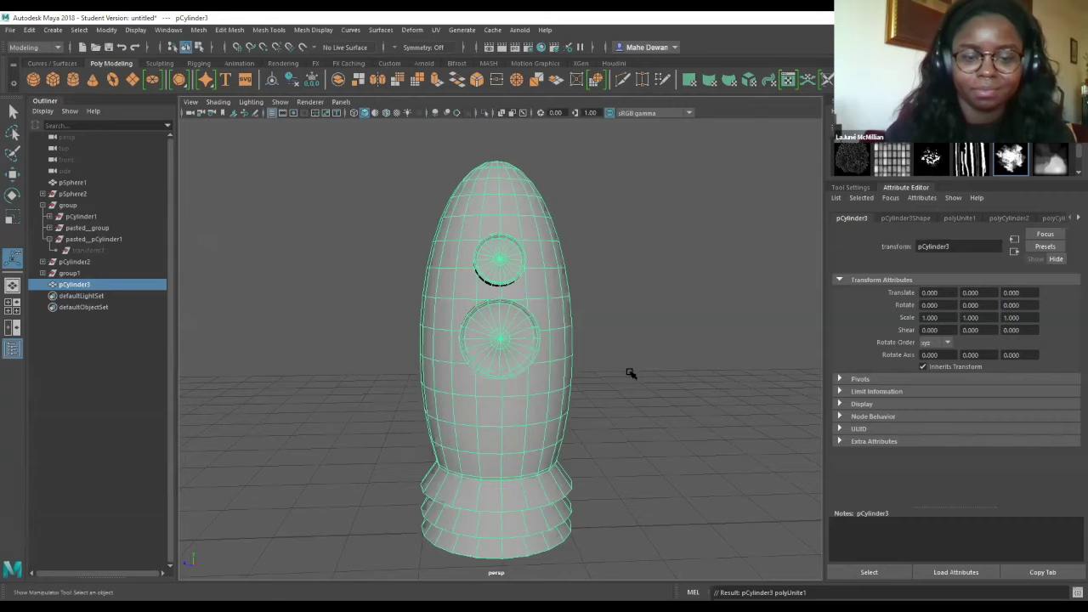
pyautogui.scroll(-3, 615, 343)
pyautogui.scroll(4, 615, 343)
pyautogui.scroll(-2, 625, 351)
pyautogui.scroll(3, 626, 352)
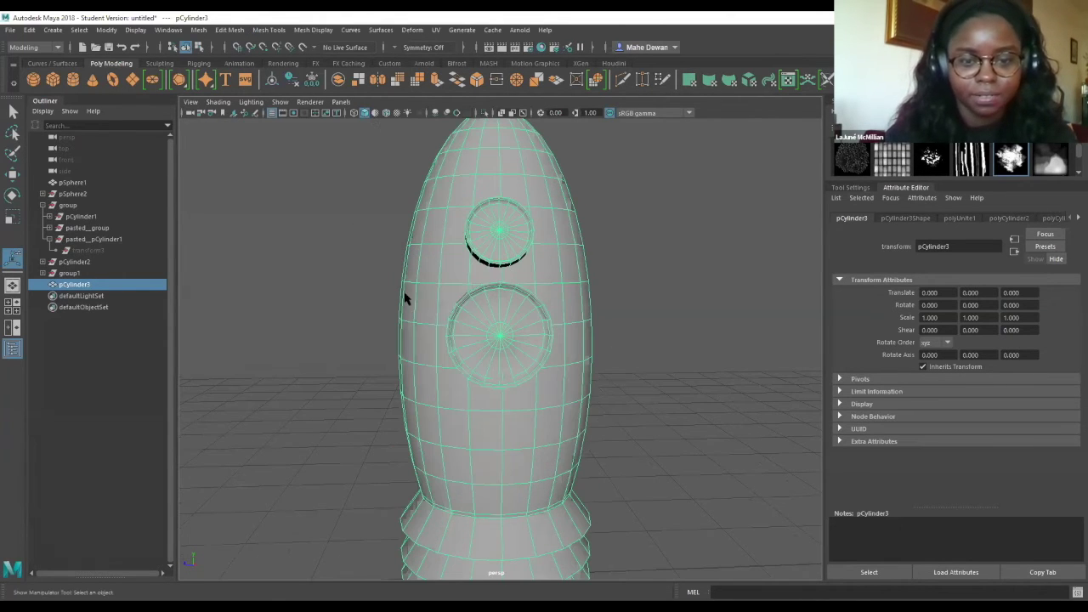
pyautogui.scroll(-3, 406, 297)
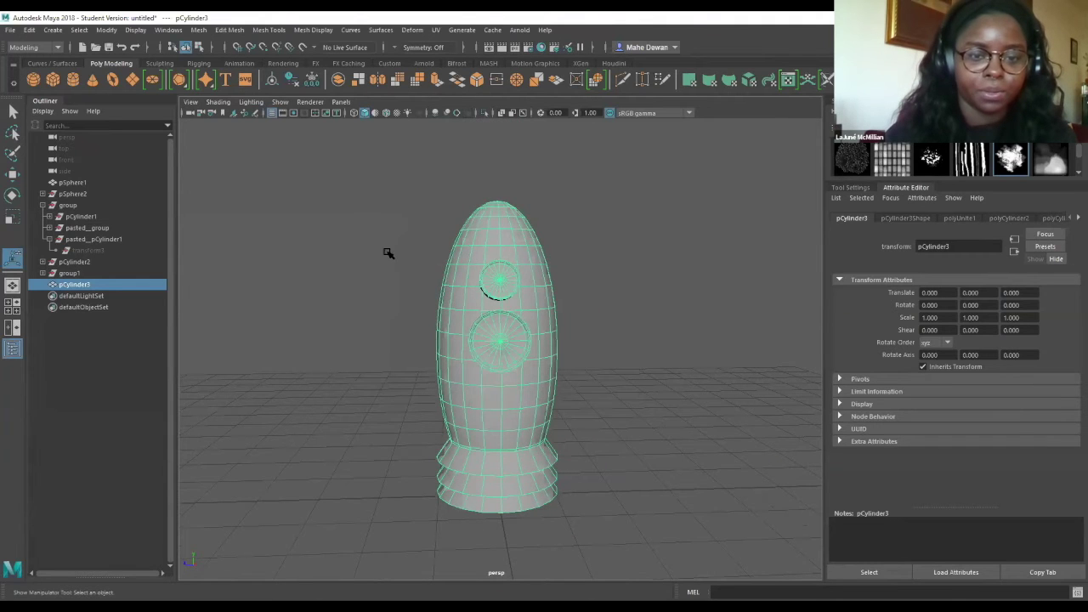
pyautogui.click(199, 31)
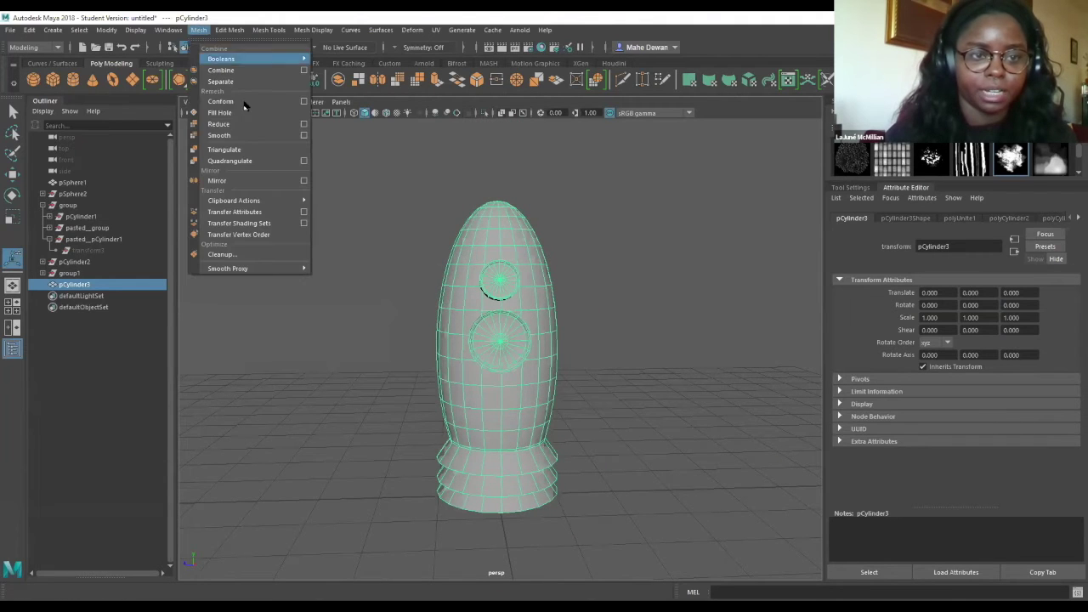
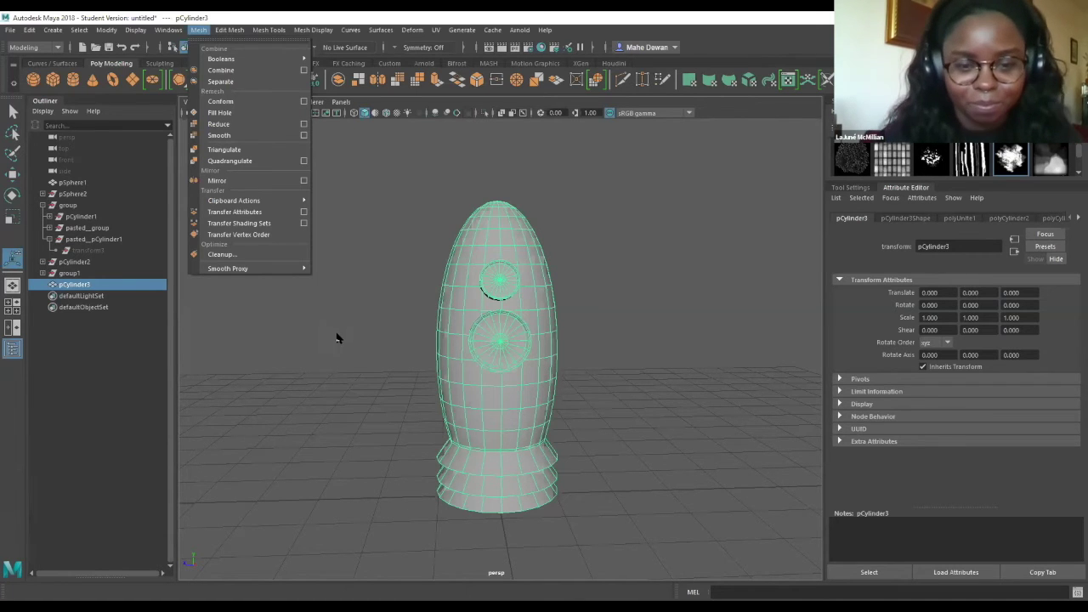
pyautogui.click(418, 316)
pyautogui.click(417, 316)
pyautogui.click(534, 323)
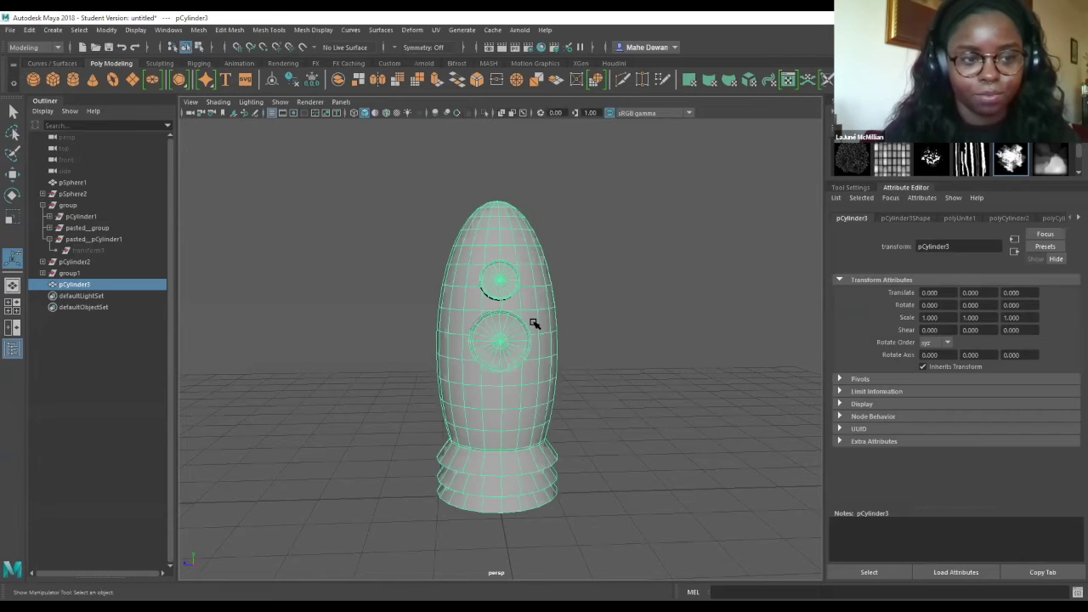
# Examine the combined rocket mesh and its two discs up close and from several angles.
pyautogui.scroll(4, 506, 298)
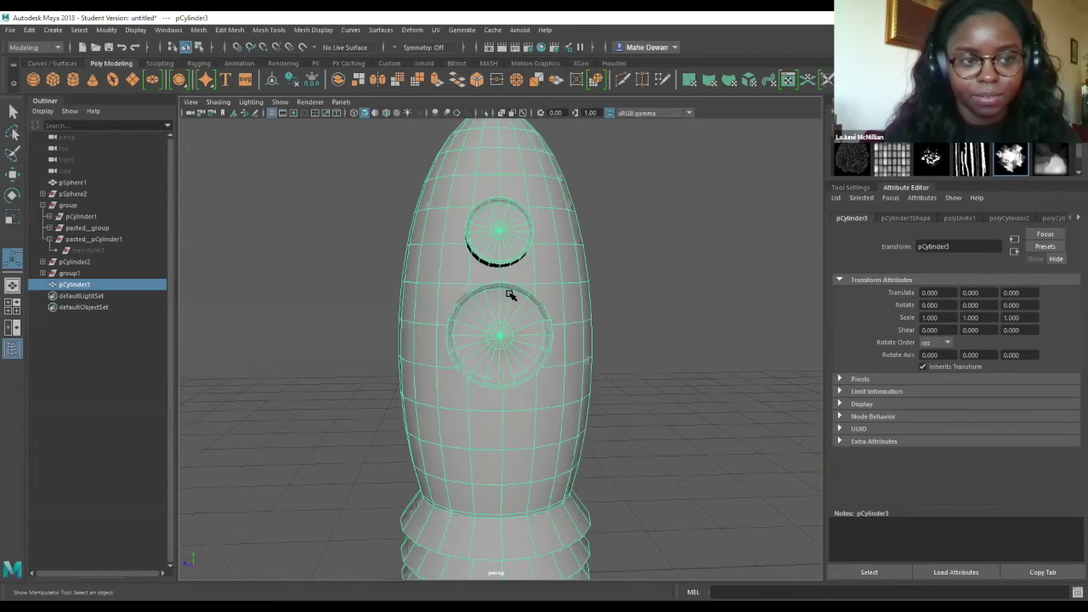
pyautogui.scroll(-3, 510, 296)
pyautogui.keyDown('alt'); pyautogui.moveTo(613, 243); pyautogui.dragTo(556, 312); pyautogui.keyUp('alt')
pyautogui.hotkey('ctrl', 'z')
pyautogui.hotkey('ctrl', 'z')
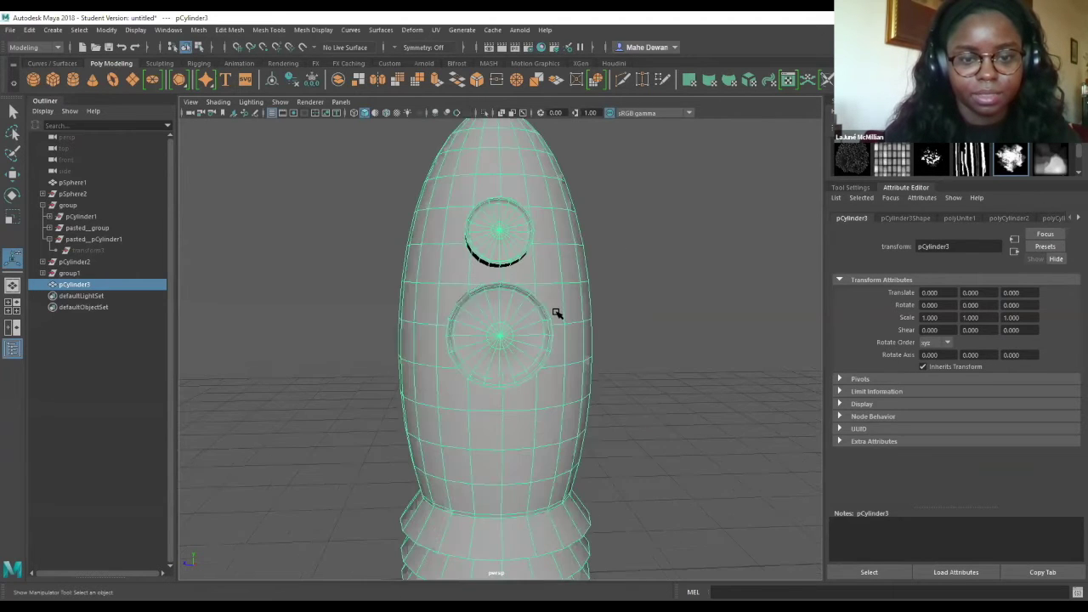
pyautogui.scroll(2, 555, 327)
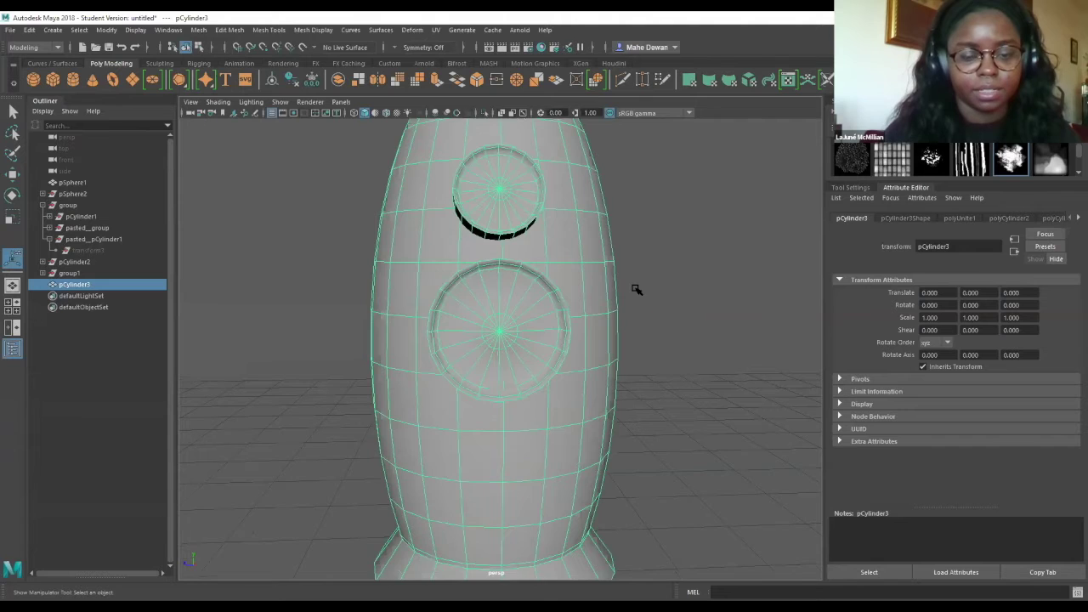
pyautogui.scroll(-3, 636, 290)
pyautogui.scroll(6, 622, 235)
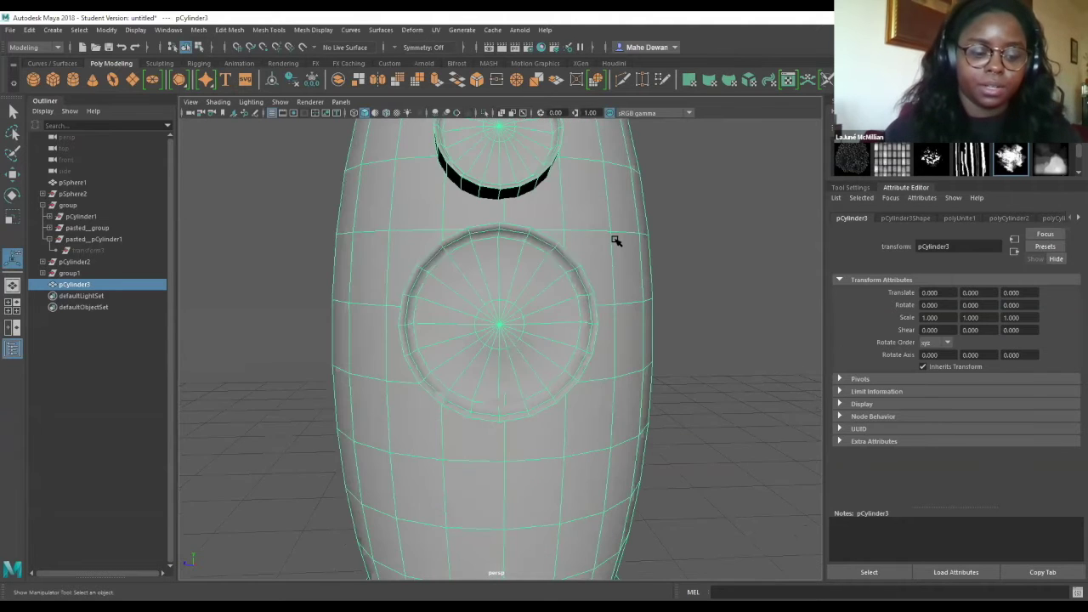
pyautogui.keyDown('alt'); pyautogui.moveTo(533, 229); pyautogui.dragTo(627, 261); pyautogui.keyUp('alt')
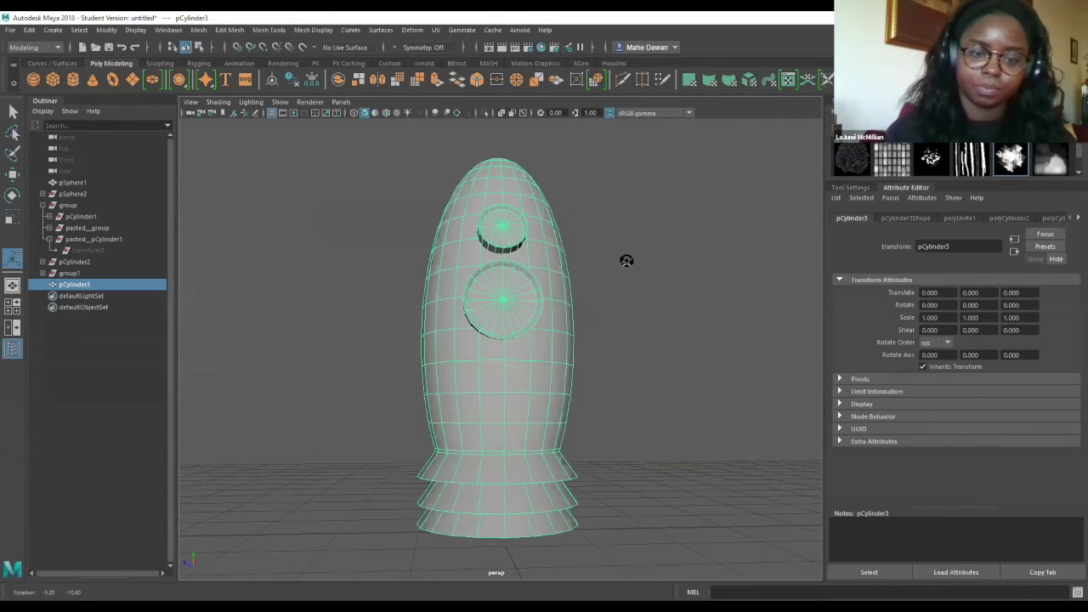
pyautogui.keyDown('alt'); pyautogui.moveTo(469, 276); pyautogui.dragTo(585, 269); pyautogui.keyUp('alt')
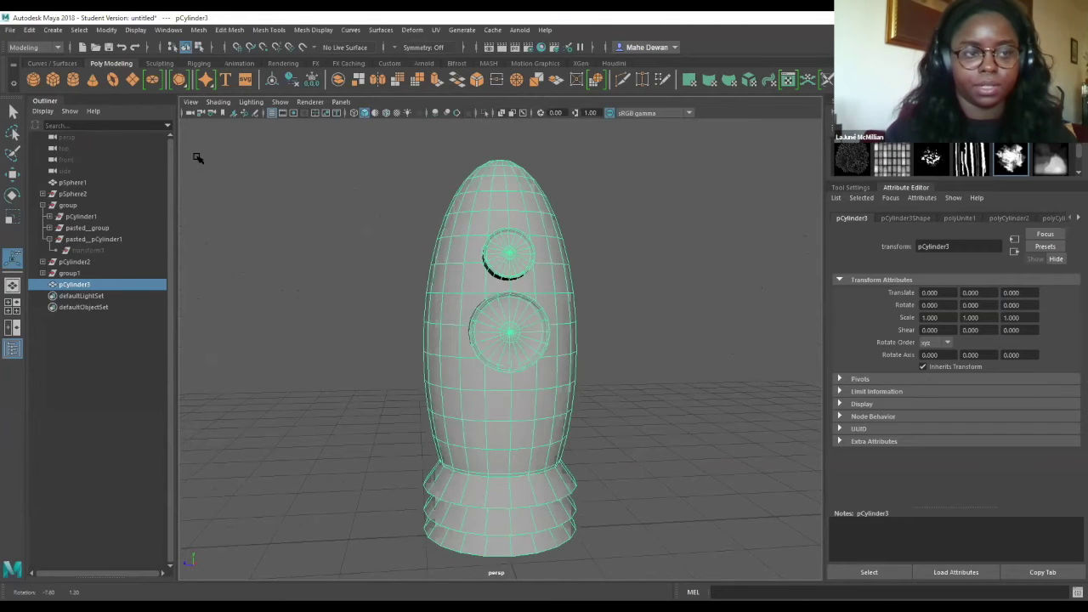
# Add a polygon cube and move it beside the rocket to about 1.831 in Y and 2.234 in Z.
pyautogui.click(53, 80)
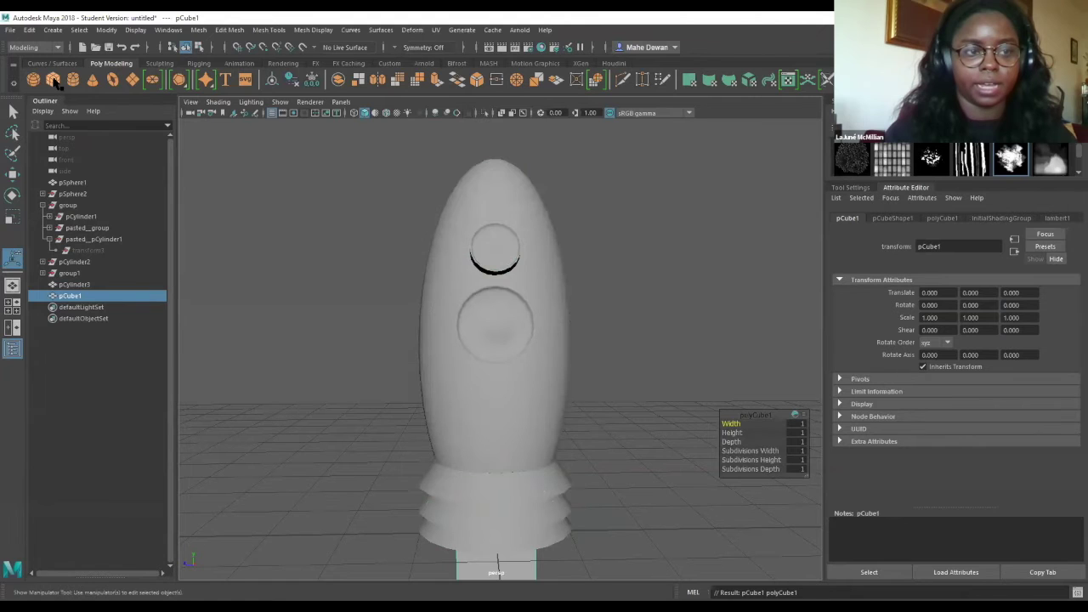
pyautogui.scroll(-3, 330, 403)
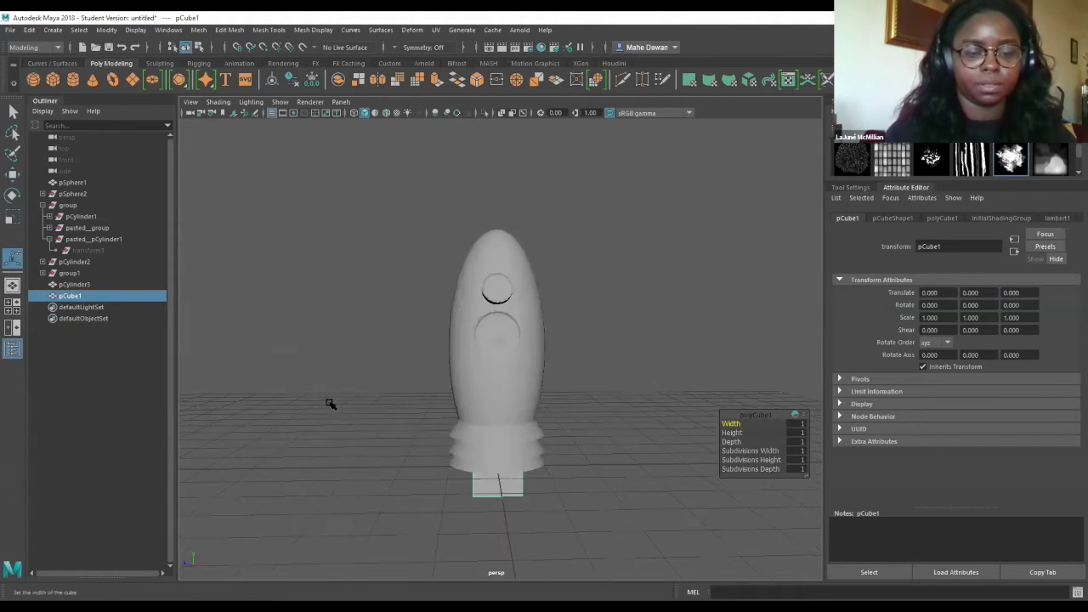
pyautogui.scroll(-2, 330, 403)
pyautogui.press('w')
pyautogui.moveTo(437, 443); pyautogui.dragTo(360, 445)
pyautogui.moveTo(411, 393); pyautogui.dragTo(415, 326)
pyautogui.scroll(3, 434, 389)
pyautogui.keyDown('alt'); pyautogui.moveTo(422, 380); pyautogui.dragTo(486, 369); pyautogui.keyUp('alt')
pyautogui.scroll(4, 510, 346)
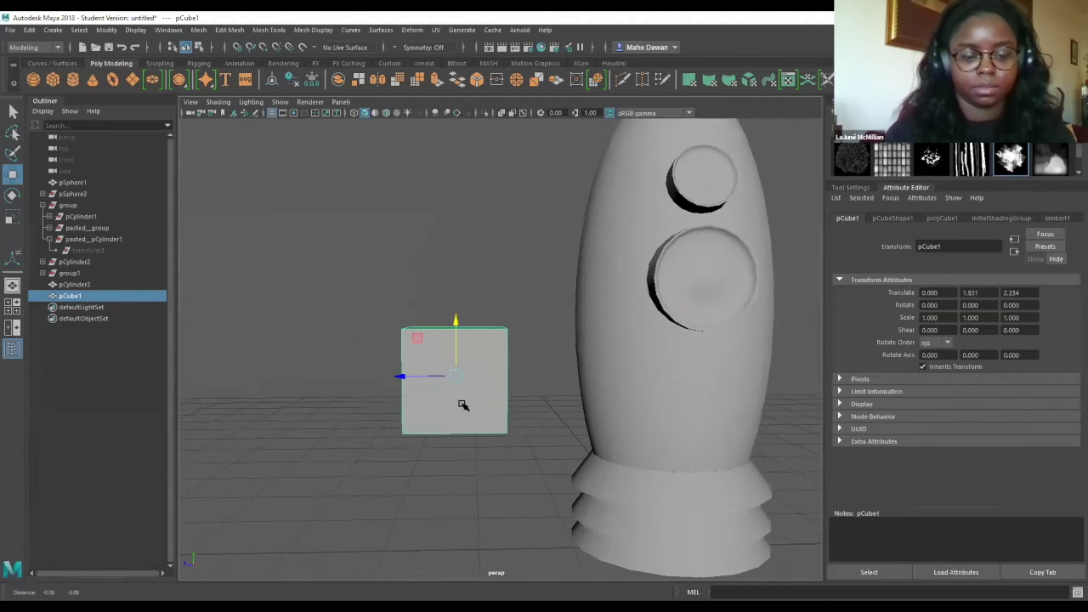
pyautogui.keyDown('alt'); pyautogui.moveTo(463, 405); pyautogui.dragTo(482, 406); pyautogui.keyUp('alt')
# Scale the cube into a thin, long bar reaching the rocket body, about 0.21 in X, 0.591 in Y and 3.191 in Z.
pyautogui.press('r')
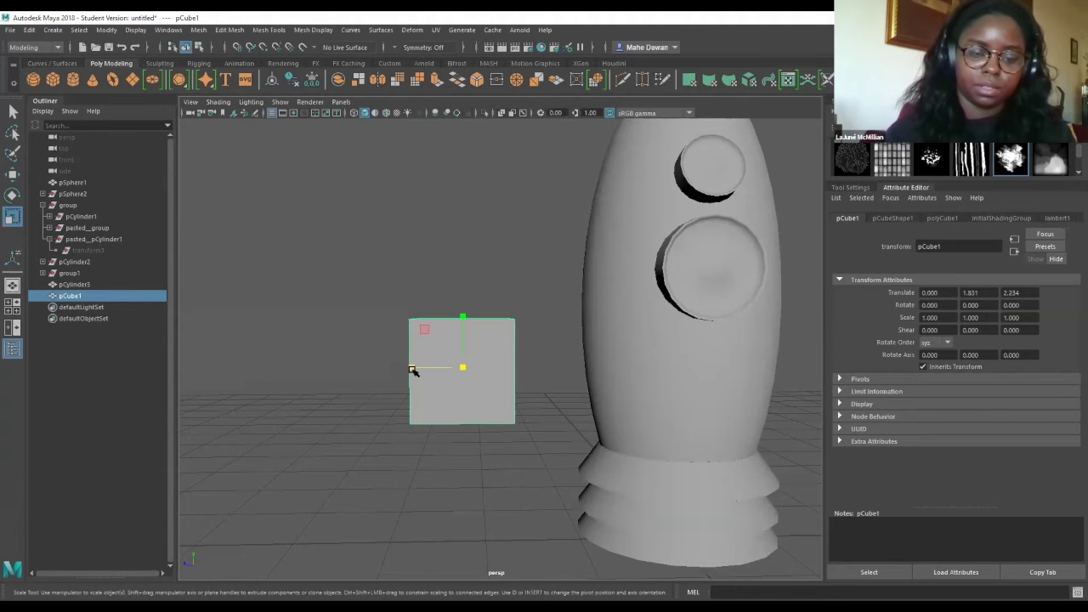
pyautogui.moveTo(413, 371); pyautogui.dragTo(300, 346)
pyautogui.moveTo(461, 315)
pyautogui.mouseDown()
pyautogui.moveTo(459, 344)
pyautogui.moveTo(462, 316)
pyautogui.mouseUp()
pyautogui.keyDown('alt'); pyautogui.moveTo(409, 446); pyautogui.dragTo(510, 376); pyautogui.keyUp('alt')
pyautogui.keyDown('alt'); pyautogui.moveTo(471, 437); pyautogui.dragTo(484, 372); pyautogui.keyUp('alt')
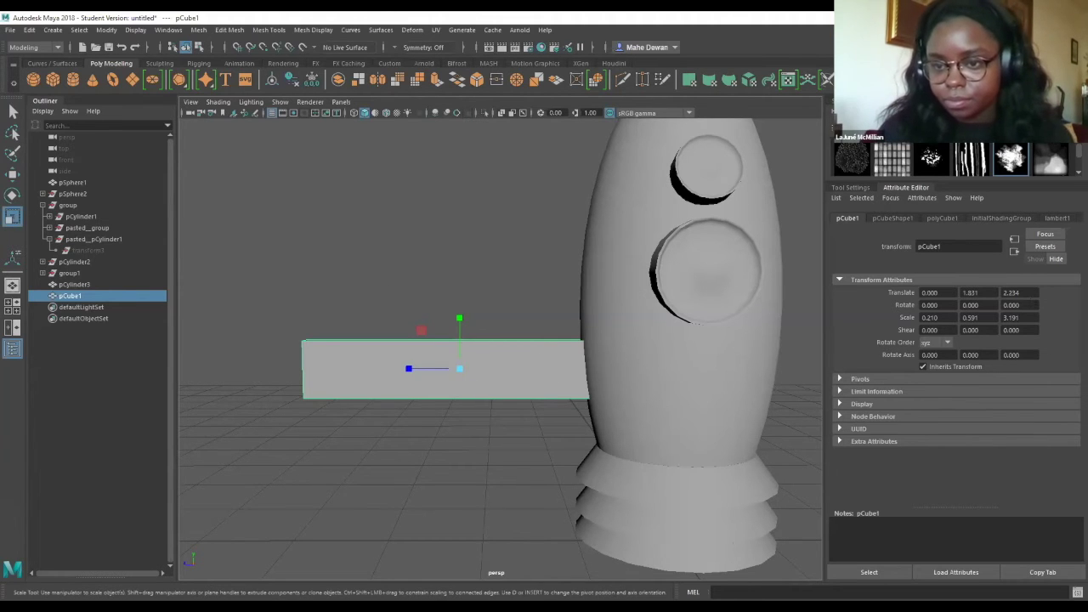
# Set the bar's depth subdivisions to 11, keeping one width and one height subdivision.
pyautogui.click(943, 218)
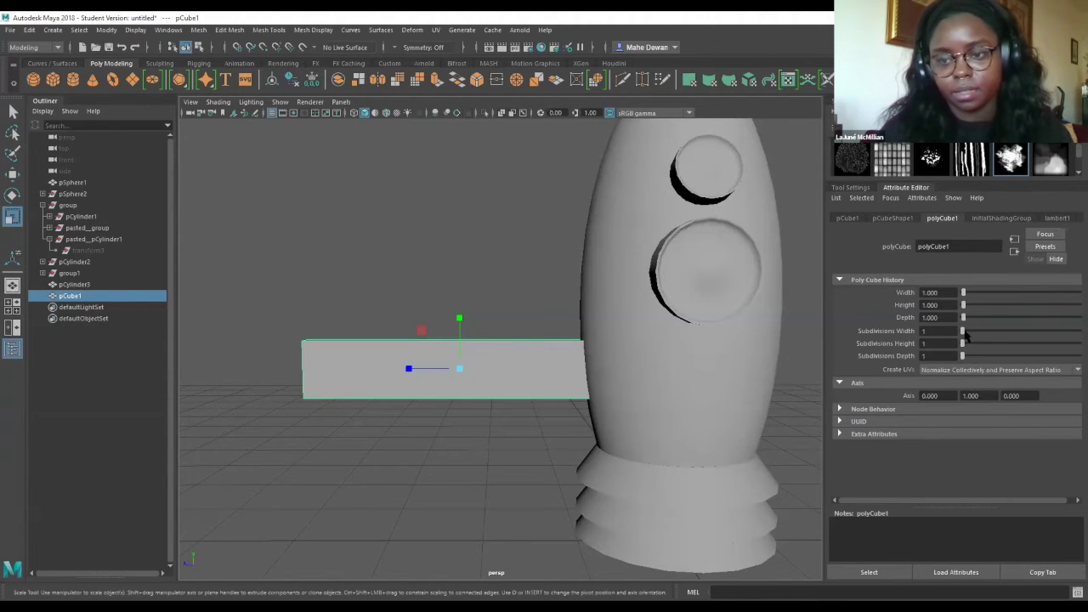
pyautogui.moveTo(964, 334)
pyautogui.mouseDown()
pyautogui.moveTo(1003, 336)
pyautogui.moveTo(959, 336)
pyautogui.mouseUp()
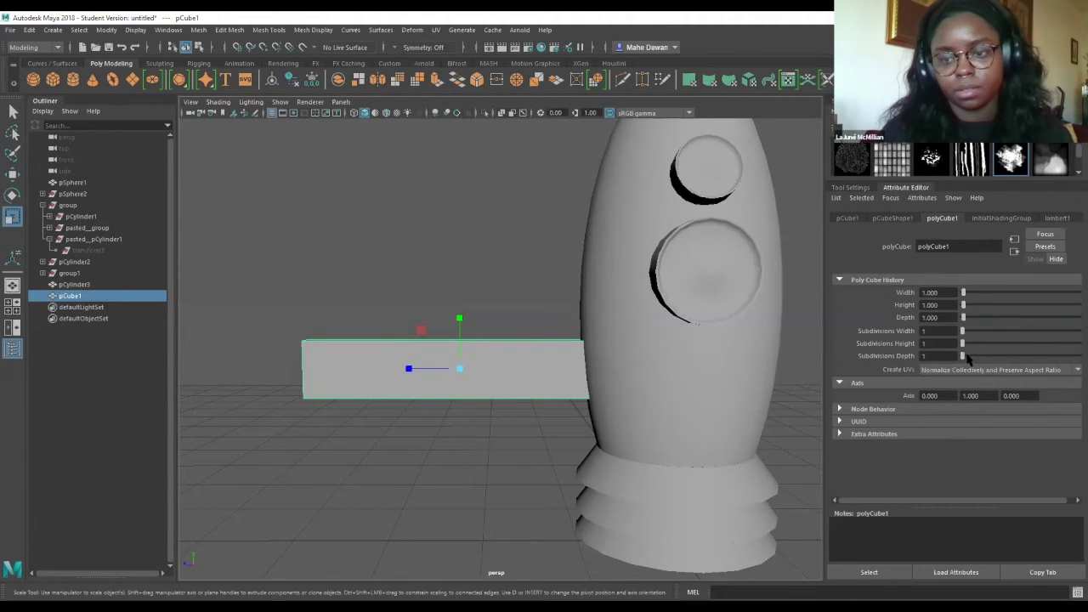
pyautogui.moveTo(963, 357); pyautogui.dragTo(985, 359)
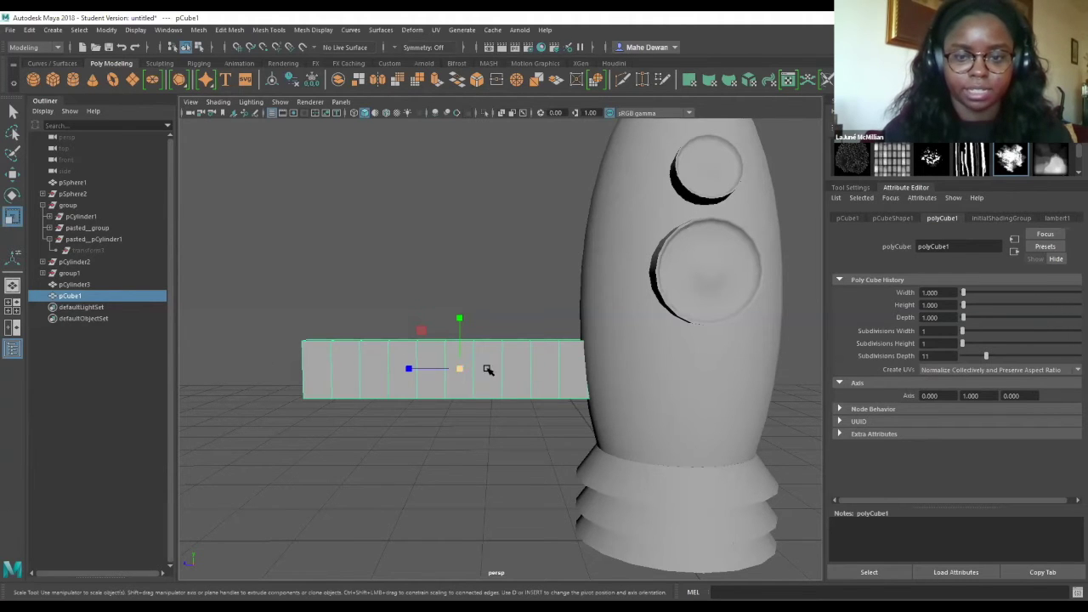
pyautogui.scroll(-2, 486, 402)
pyautogui.scroll(4, 485, 403)
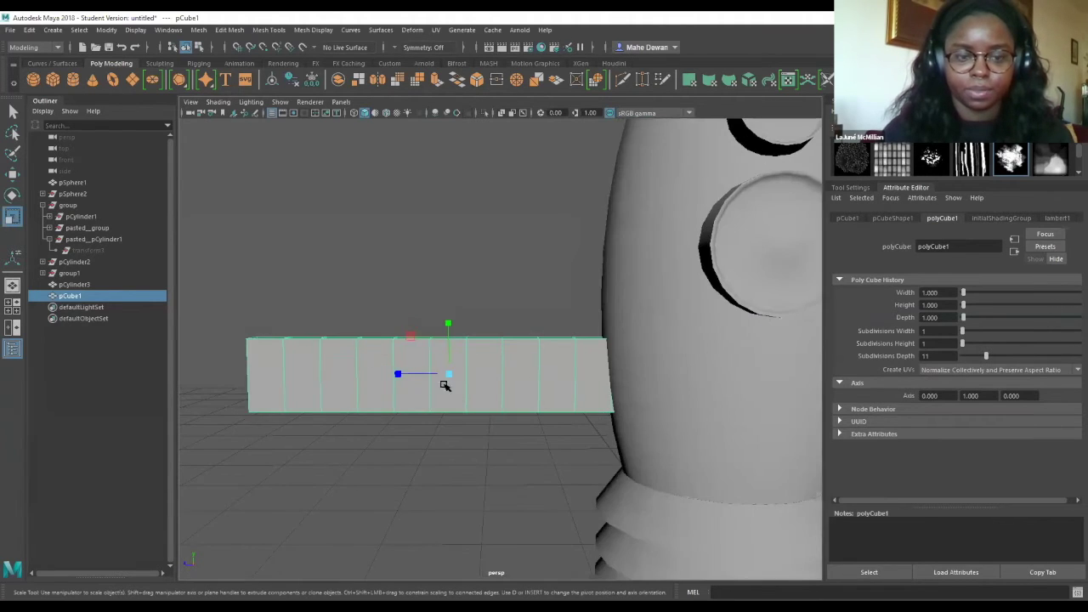
pyautogui.scroll(-3, 628, 371)
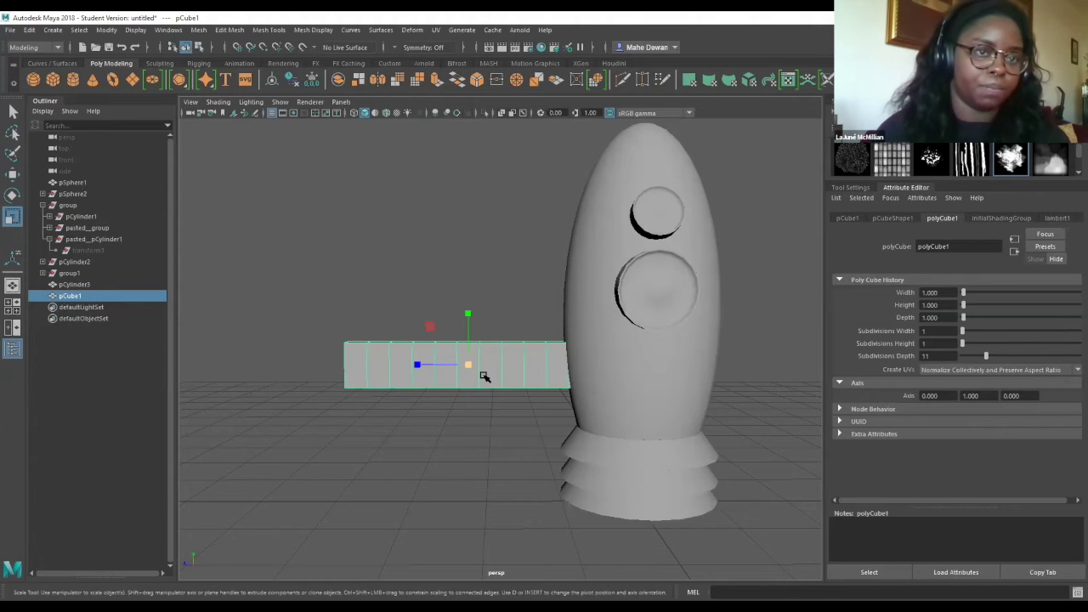
# Apply a nonlinear Flare deformer to the bar and try a Start Flare X of 0.670.
pyautogui.click(410, 31)
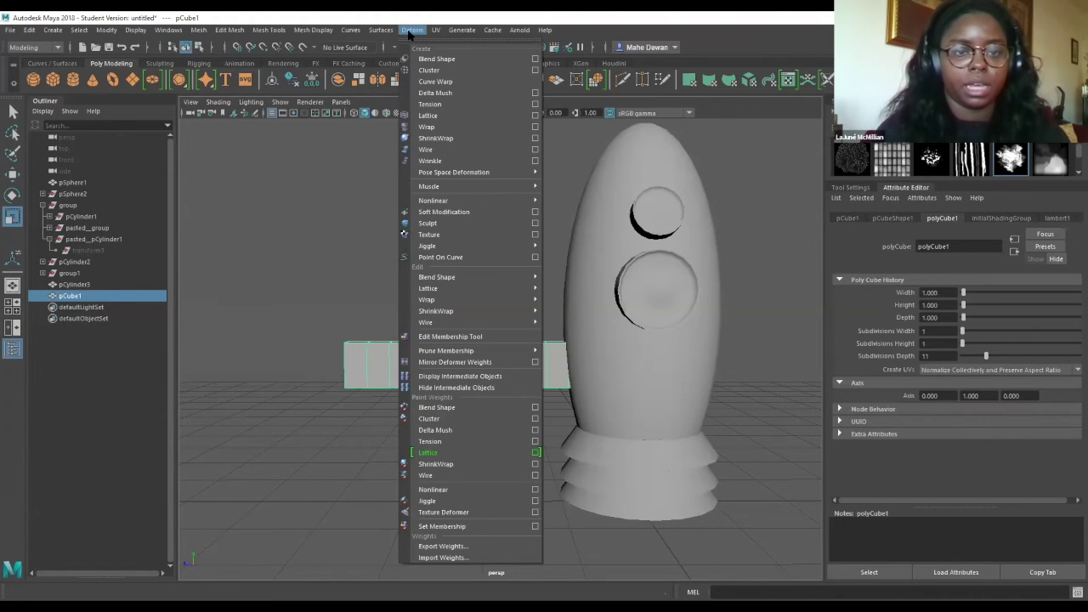
pyautogui.moveTo(451, 204)
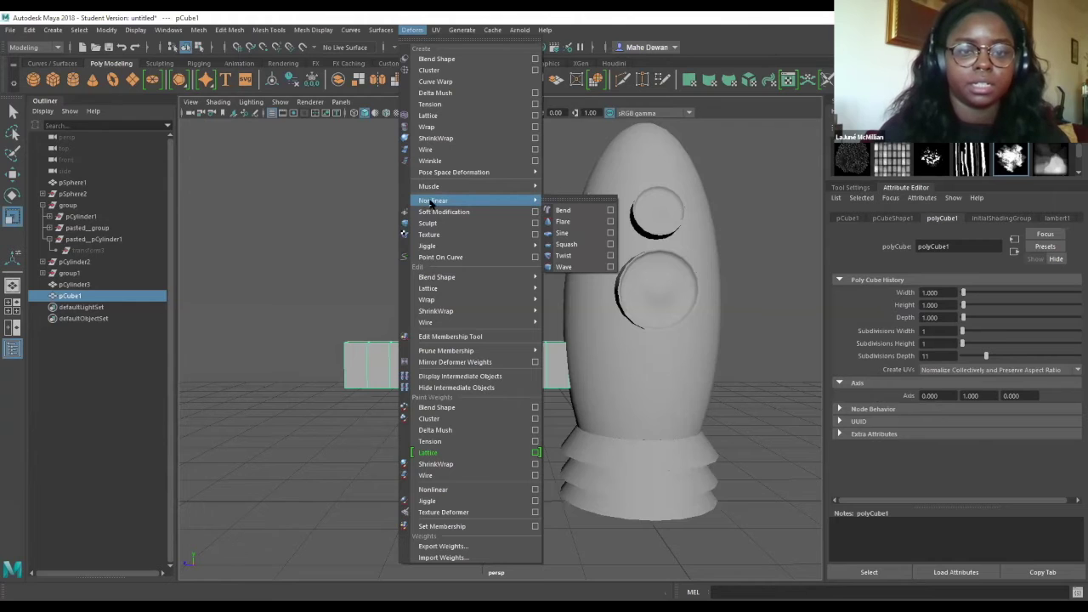
pyautogui.click(564, 223)
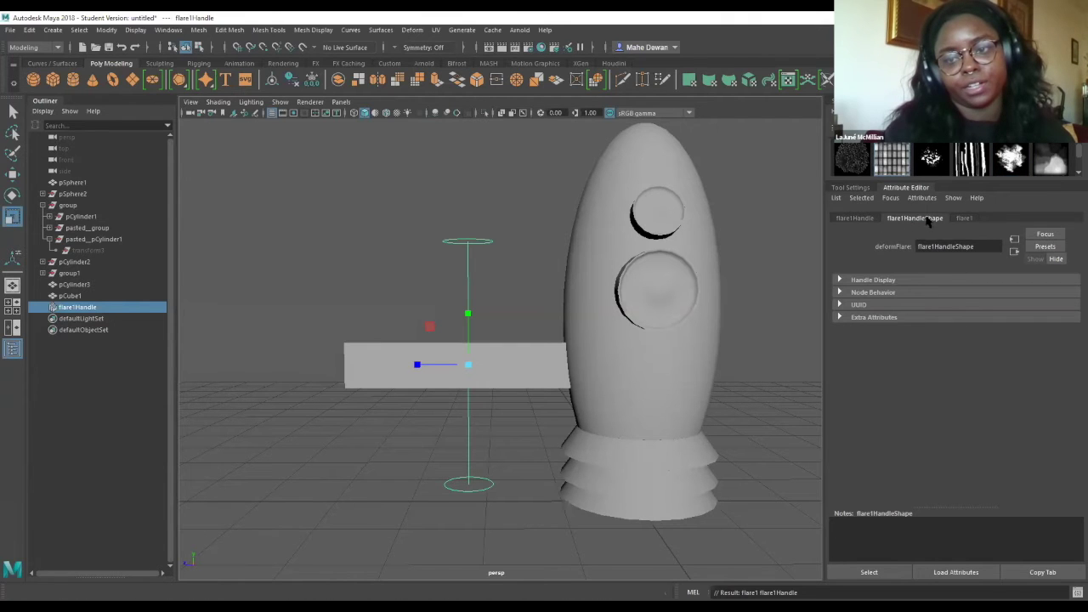
pyautogui.click(968, 218)
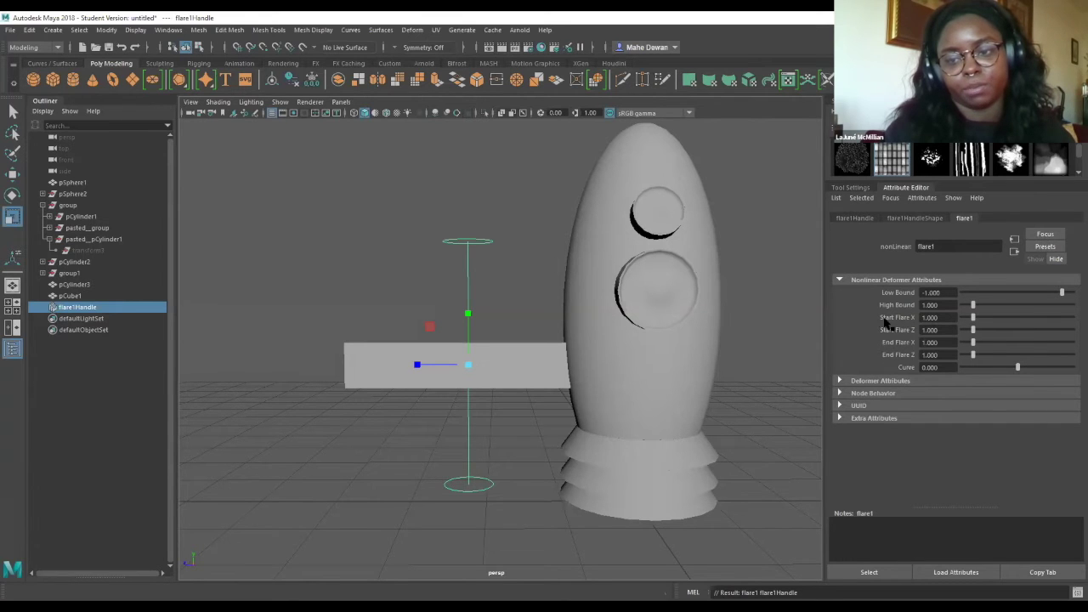
pyautogui.moveTo(976, 321); pyautogui.dragTo(970, 326)
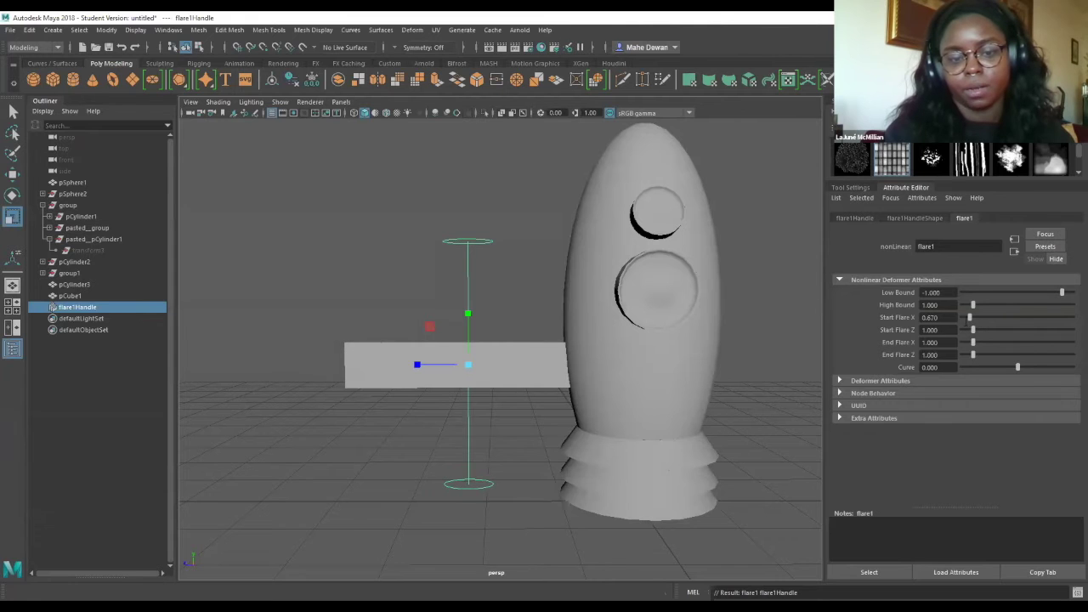
pyautogui.keyDown('alt'); pyautogui.moveTo(454, 337); pyautogui.dragTo(561, 348); pyautogui.keyUp('alt')
pyautogui.moveTo(970, 318); pyautogui.dragTo(969, 321)
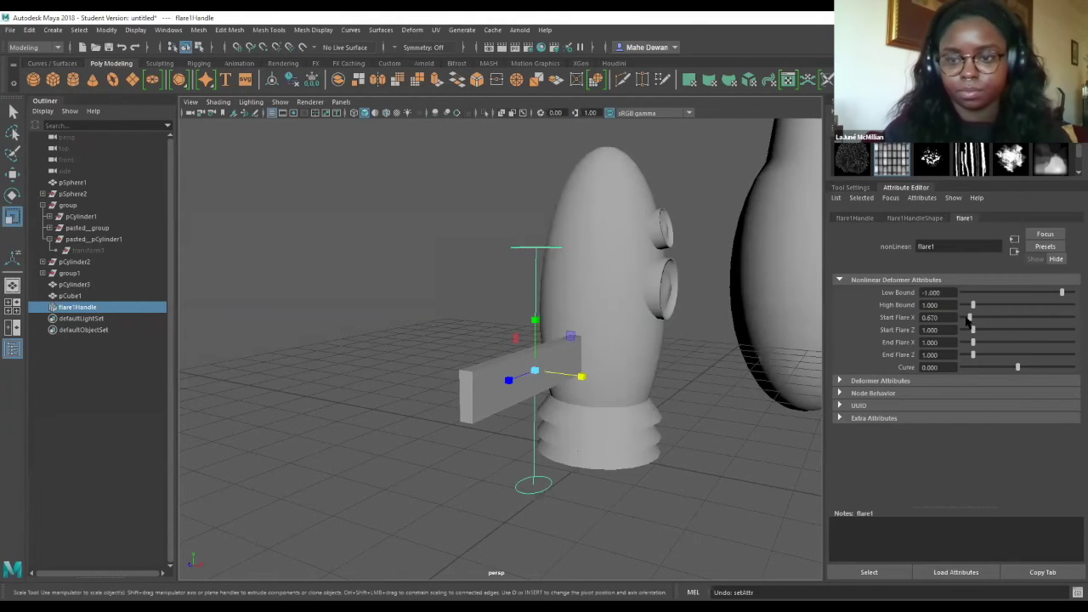
pyautogui.scroll(-5, 676, 313)
pyautogui.scroll(4, 683, 313)
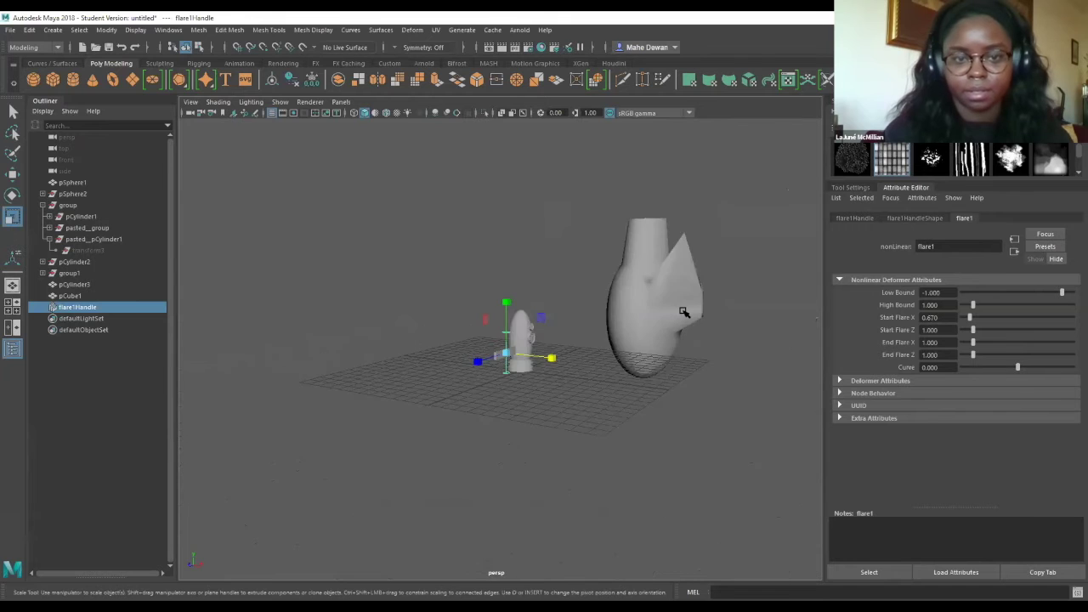
pyautogui.keyDown('alt'); pyautogui.moveTo(683, 313); pyautogui.dragTo(641, 321); pyautogui.keyUp('alt')
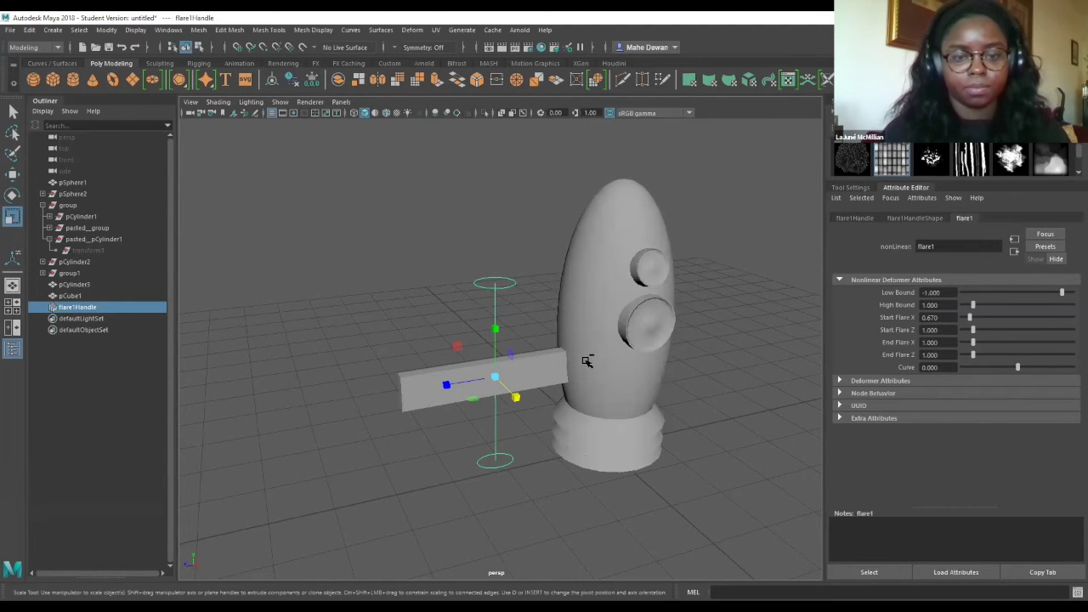
# Delete the bar with its Flare deformer, turn the view to the rocket's front and select the rocket.
pyautogui.click(528, 377)
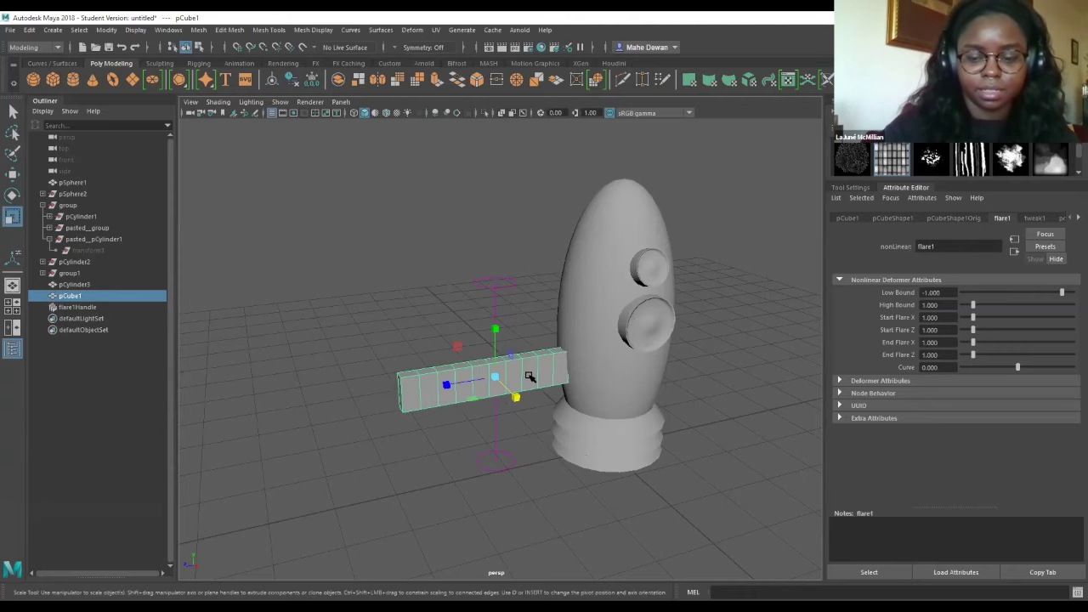
pyautogui.press('Delete')
pyautogui.click(566, 421)
pyautogui.keyDown('alt'); pyautogui.moveTo(388, 537); pyautogui.dragTo(495, 328); pyautogui.keyUp('alt')
pyautogui.press('e')
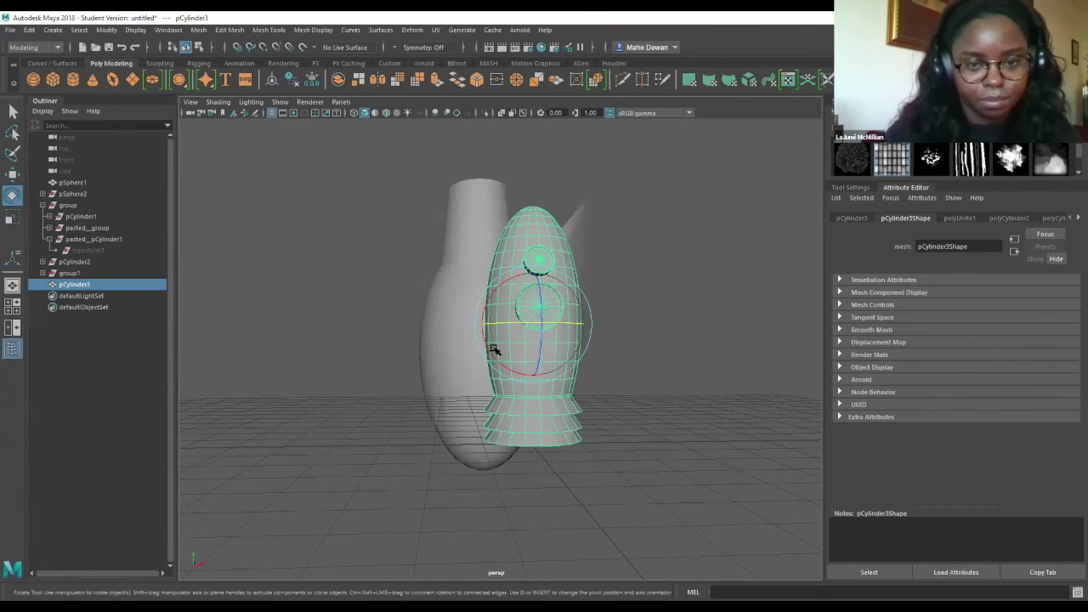
pyautogui.click(204, 569)
pyautogui.keyDown('alt'); pyautogui.moveTo(210, 517); pyautogui.dragTo(542, 379); pyautogui.keyUp('alt')
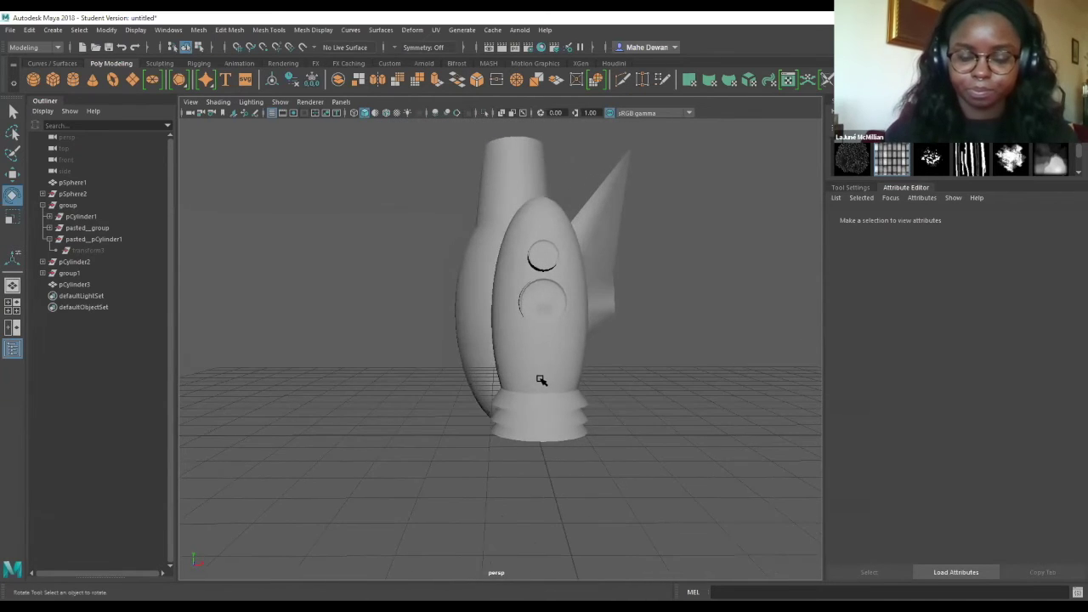
pyautogui.click(546, 371)
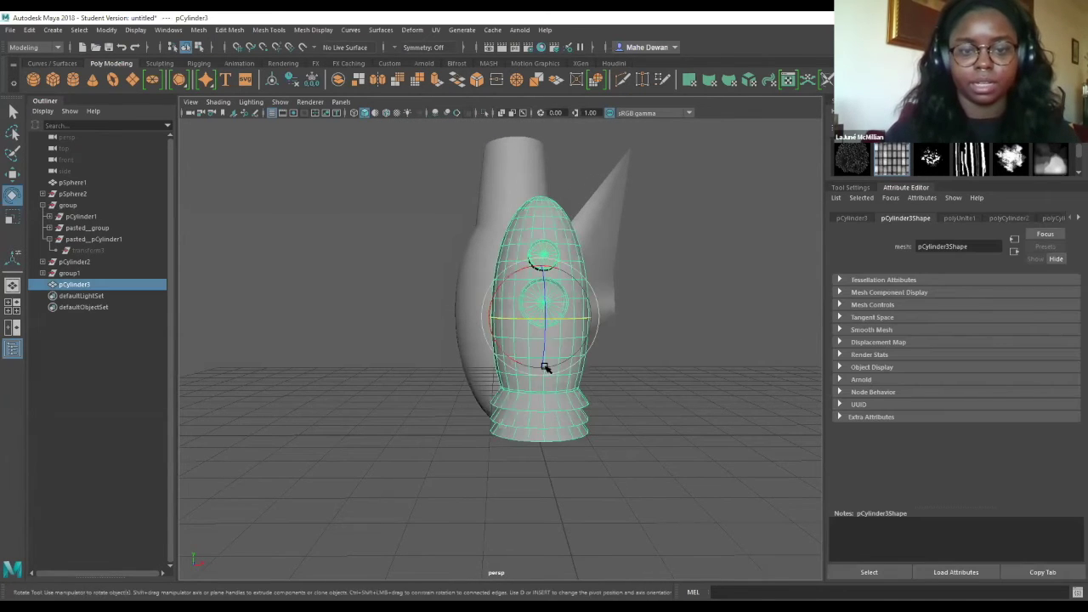
# Add a new polygon cube and move it sideways along X and up beside the rocket's lower body.
pyautogui.click(53, 79)
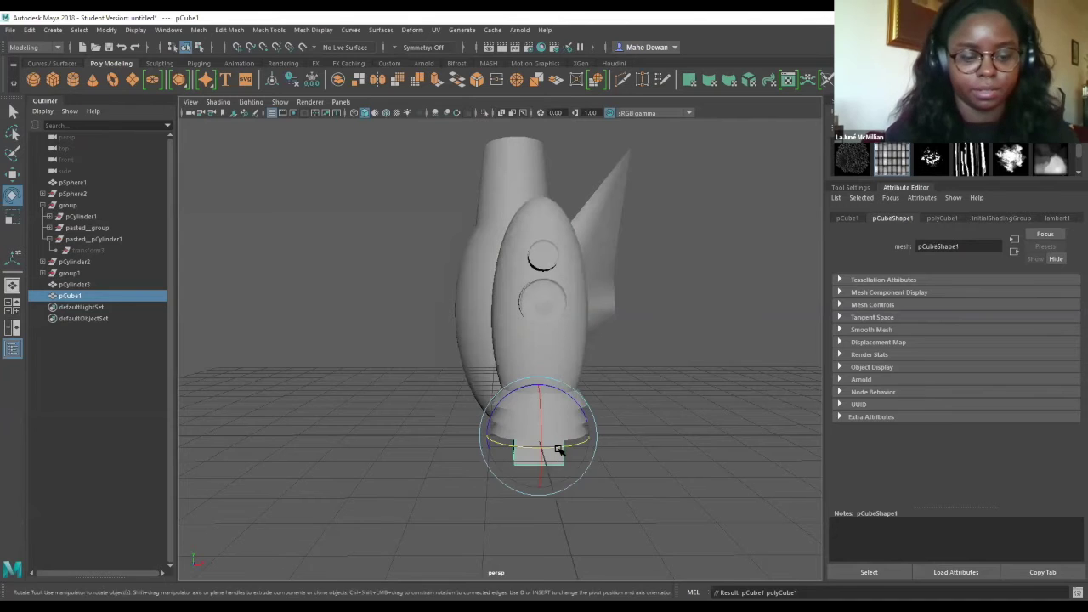
pyautogui.press('w')
pyautogui.moveTo(582, 428); pyautogui.dragTo(504, 433)
pyautogui.moveTo(458, 384); pyautogui.dragTo(448, 317)
# Scale the new cube into a long, flat bar along X that meets the rocket body, and lower it slightly.
pyautogui.press('e')
pyautogui.press('r')
pyautogui.moveTo(508, 347); pyautogui.dragTo(598, 371)
pyautogui.moveTo(502, 349); pyautogui.dragTo(476, 340)
pyautogui.keyDown('alt'); pyautogui.moveTo(445, 413); pyautogui.dragTo(464, 400); pyautogui.keyUp('alt')
pyautogui.keyDown('alt'); pyautogui.moveTo(464, 400); pyautogui.dragTo(488, 312, button='right'); pyautogui.keyUp('alt')
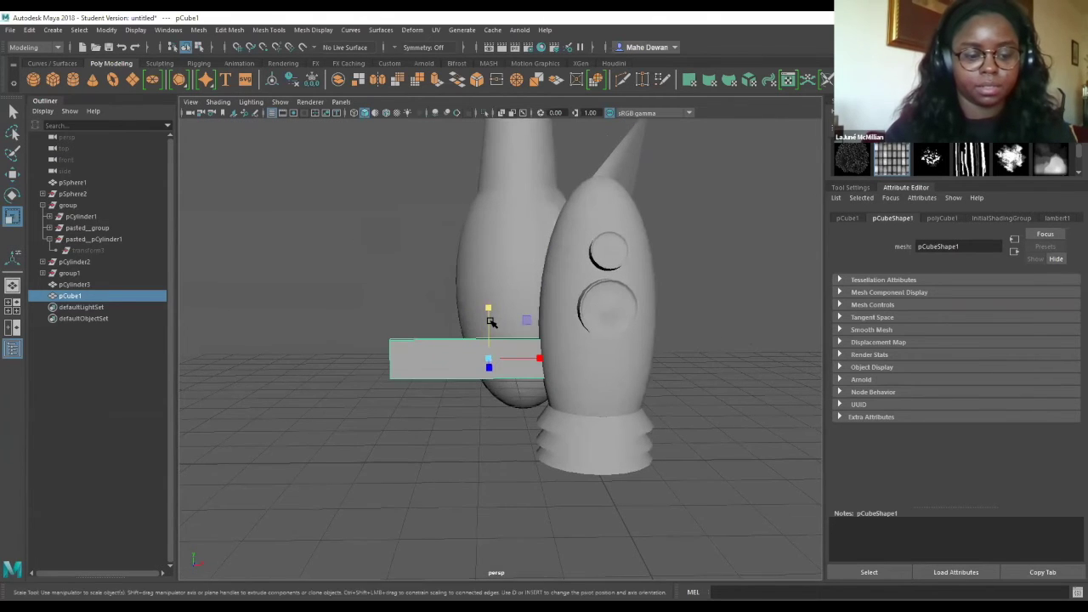
pyautogui.press('w')
pyautogui.moveTo(489, 308); pyautogui.dragTo(489, 318)
# Set the flat bar's Subdivisions Width to 9 in its polyCube history.
pyautogui.click(942, 218)
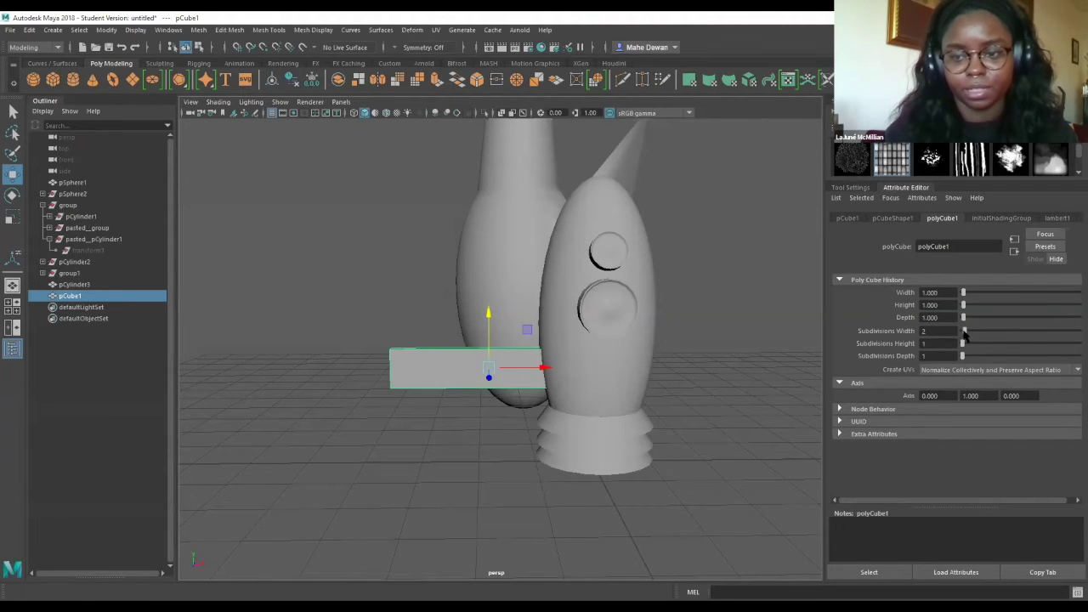
pyautogui.moveTo(971, 336); pyautogui.dragTo(978, 335)
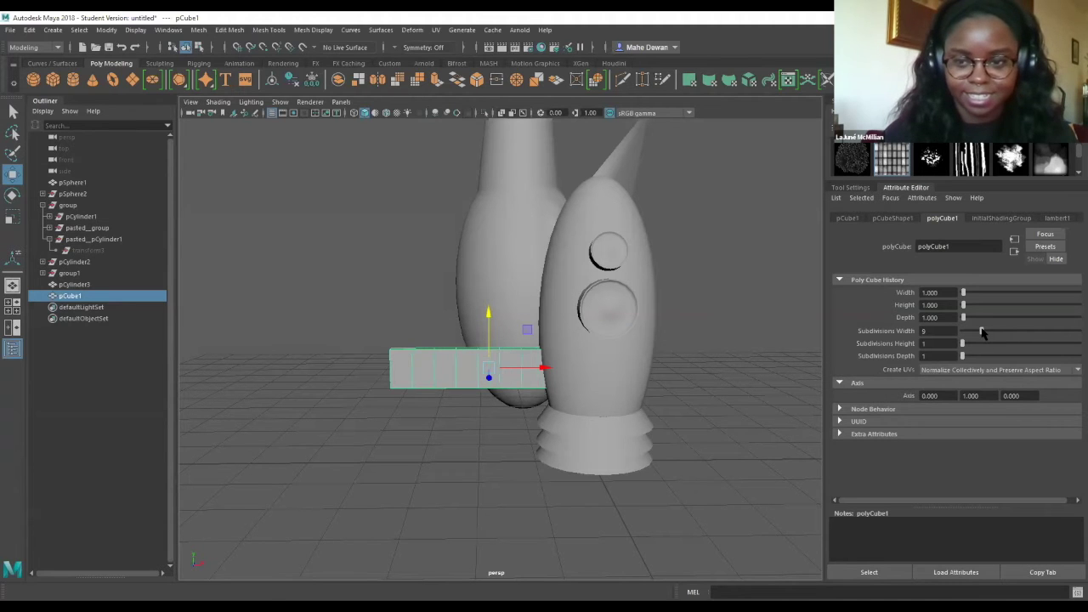
pyautogui.keyDown('alt'); pyautogui.moveTo(498, 323); pyautogui.dragTo(522, 369); pyautogui.keyUp('alt')
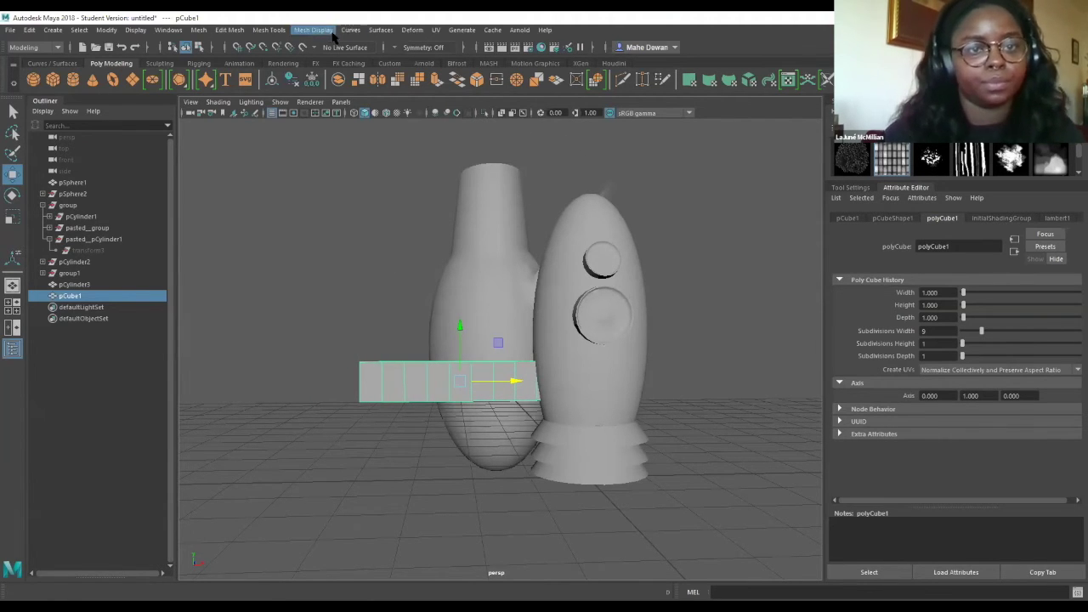
# Apply a nonlinear Flare deformer to the bar with Start Flare X 2.010 and End Flare X 0.206.
pyautogui.click(415, 30)
pyautogui.moveTo(453, 189)
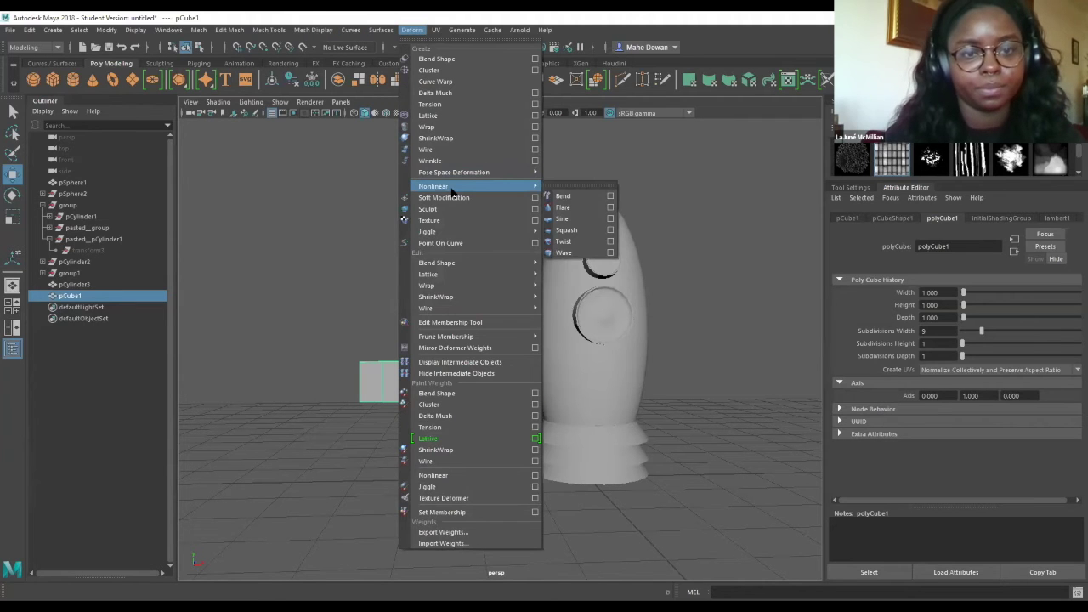
pyautogui.click(585, 208)
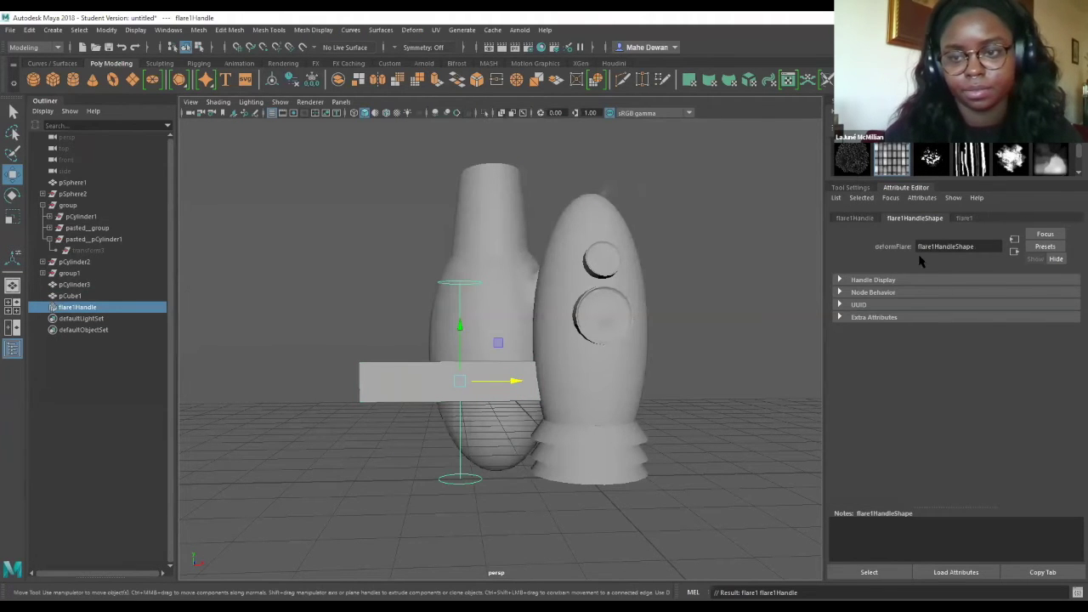
pyautogui.click(966, 218)
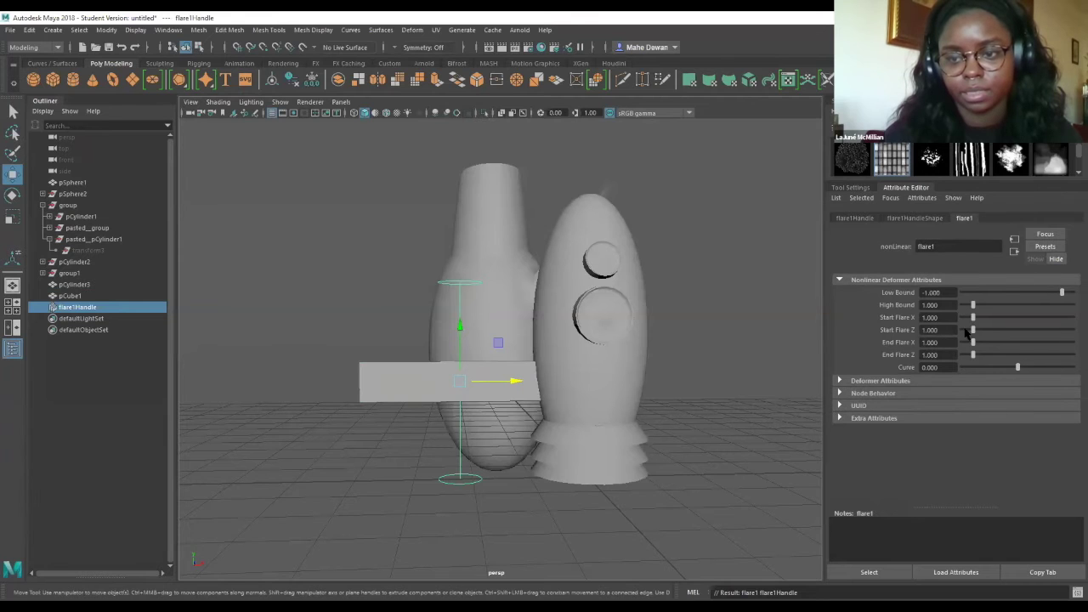
pyautogui.moveTo(973, 319); pyautogui.dragTo(985, 319)
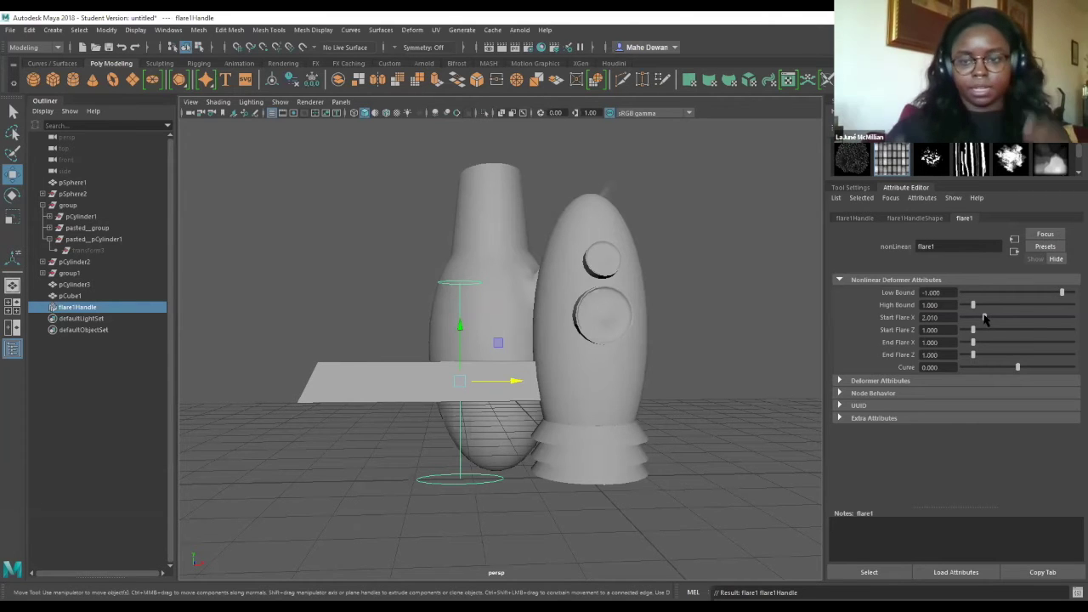
pyautogui.moveTo(975, 335)
pyautogui.mouseDown()
pyautogui.moveTo(961, 335)
pyautogui.moveTo(1004, 342)
pyautogui.moveTo(972, 339)
pyautogui.moveTo(966, 349)
pyautogui.mouseUp()
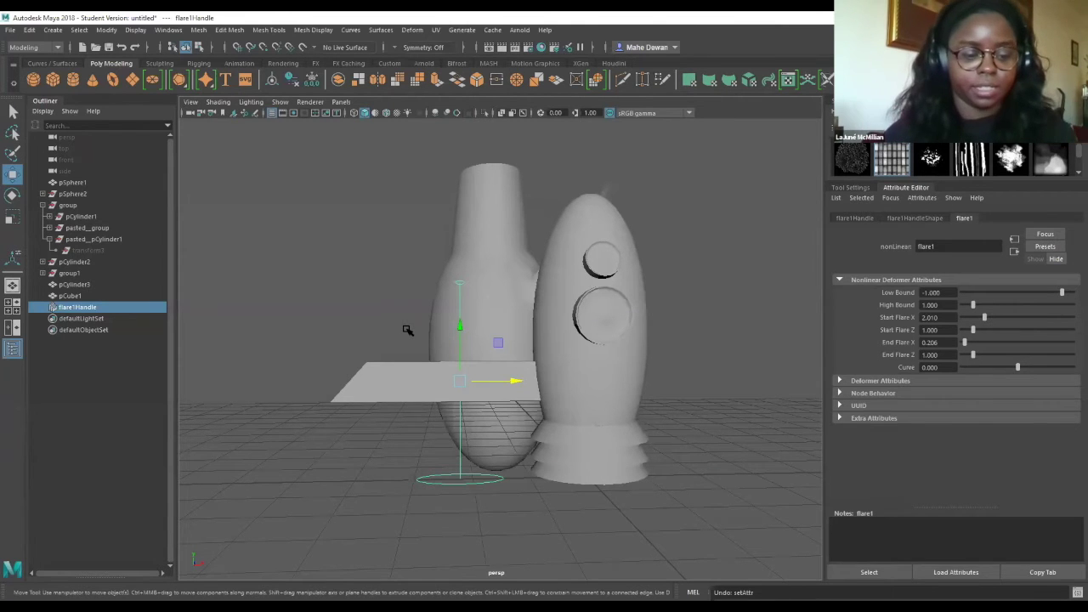
# Rotate the Flare deformer handle about 90 degrees around Z so the bar tapers outward from the rocket, and deselect it.
pyautogui.press('e')
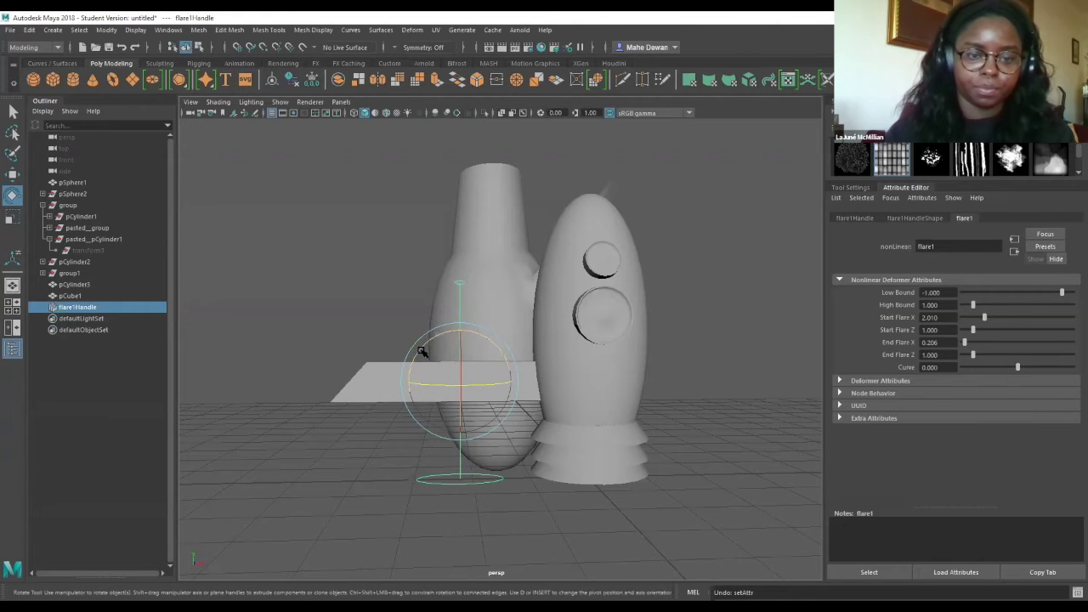
pyautogui.moveTo(420, 352)
pyautogui.mouseDown()
pyautogui.moveTo(412, 364)
pyautogui.moveTo(426, 342)
pyautogui.moveTo(483, 342)
pyautogui.moveTo(417, 365)
pyautogui.moveTo(433, 421)
pyautogui.mouseUp()
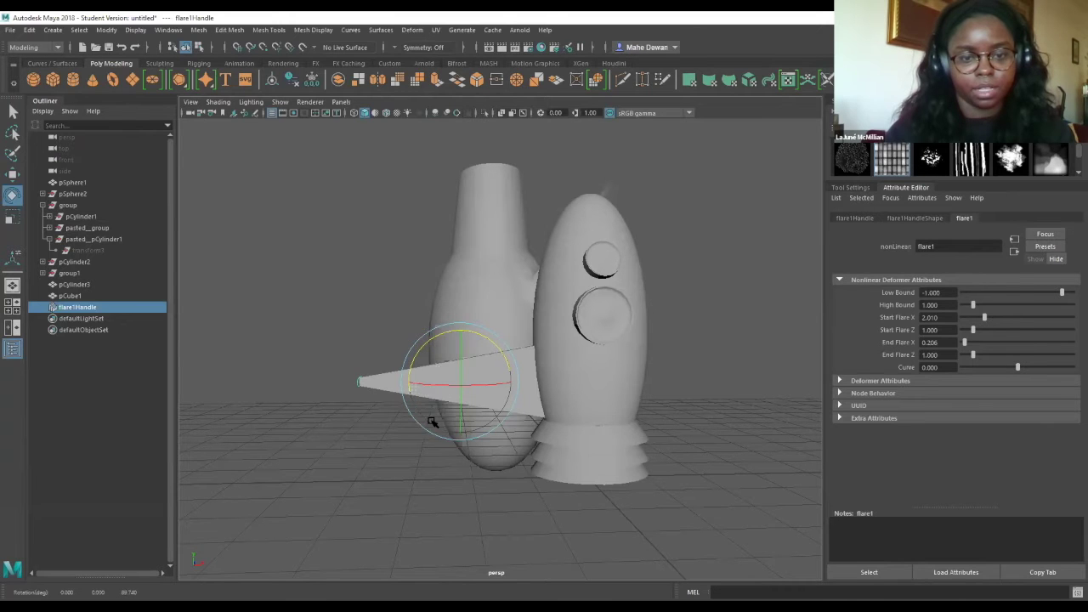
pyautogui.click(344, 299)
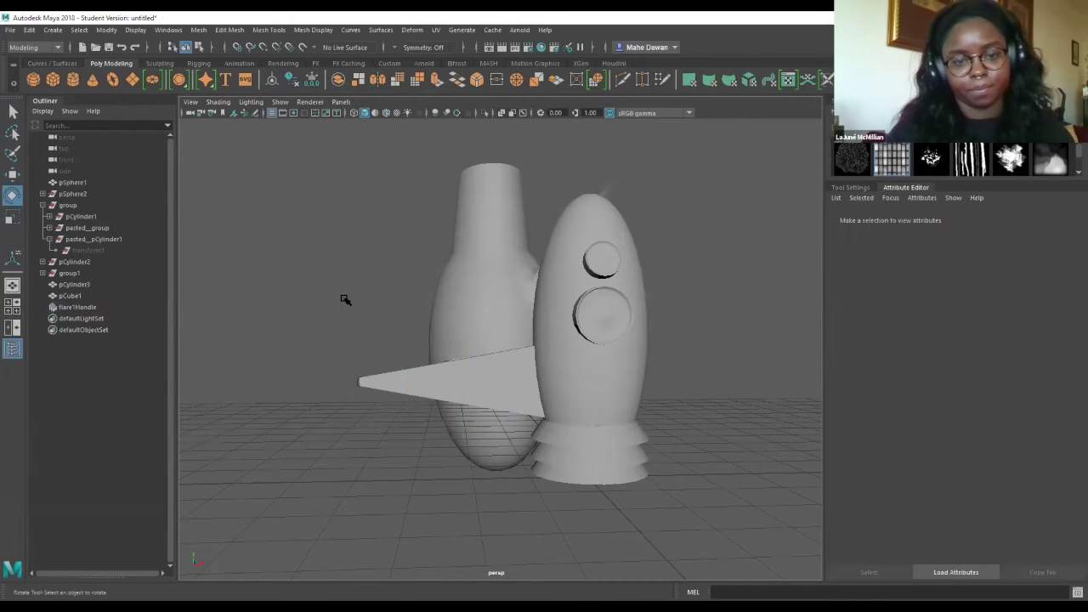
# Hide the large stretched sphere standing behind the rocket.
pyautogui.click(493, 398)
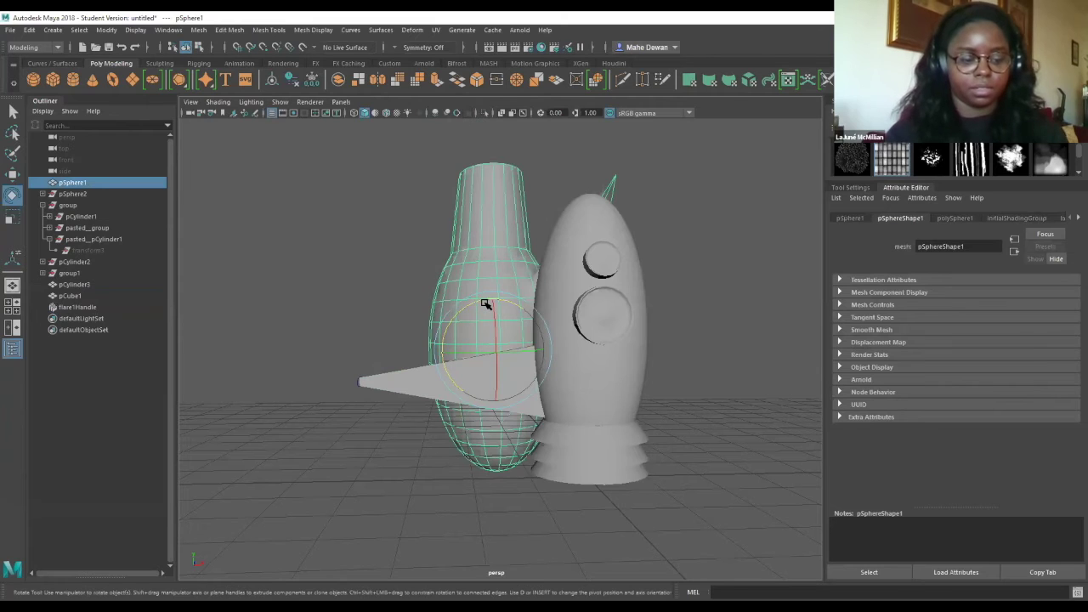
pyautogui.hotkey('ctrl', 'h')
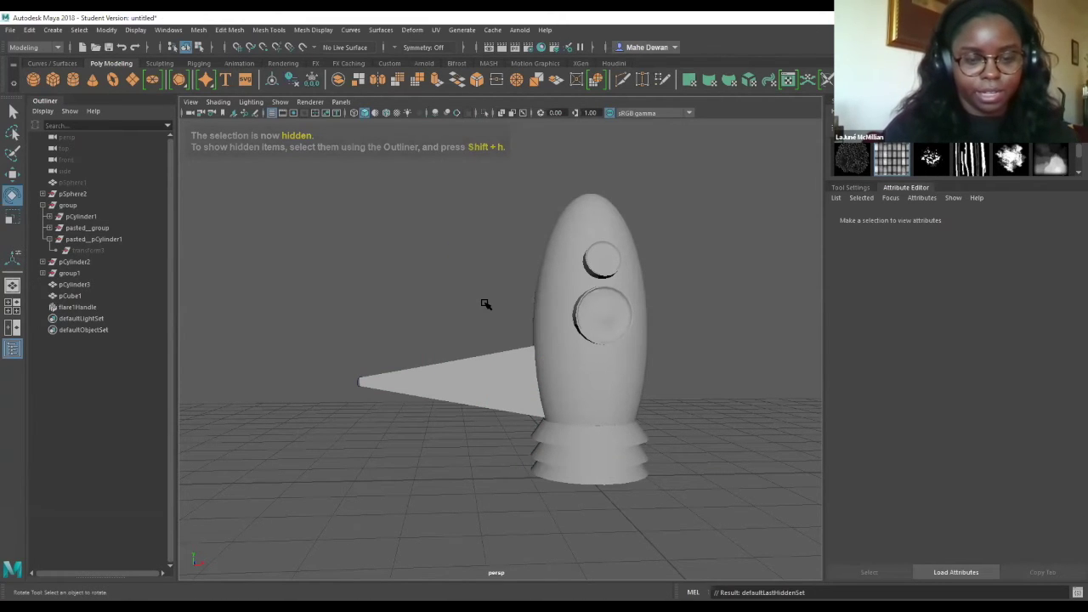
# Unhide the pSphere1 object and hide it again.
pyautogui.hotkey('ctrl', 'h')
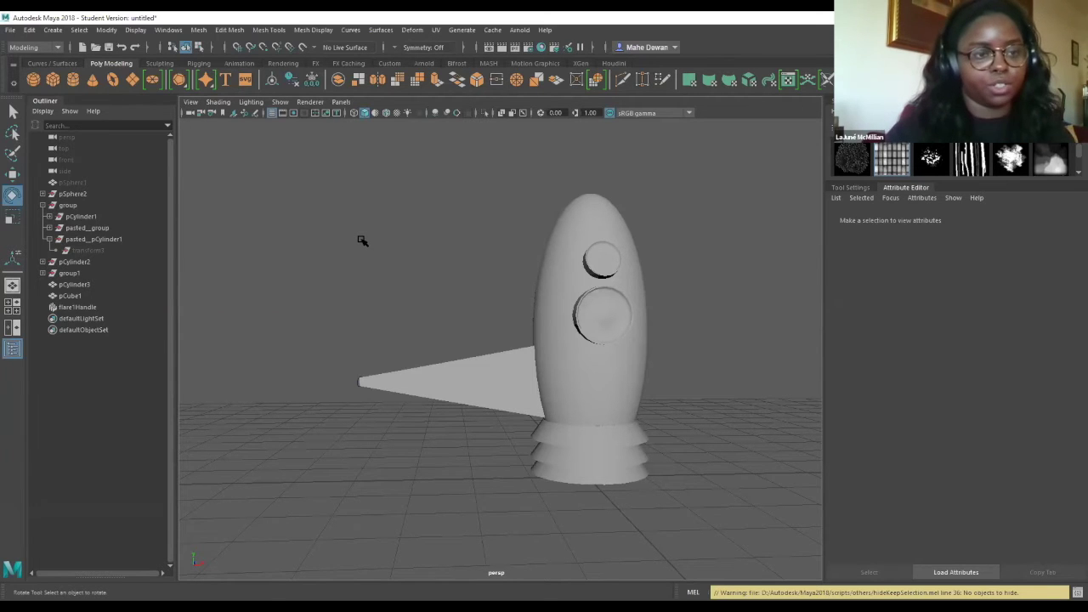
pyautogui.click(73, 183)
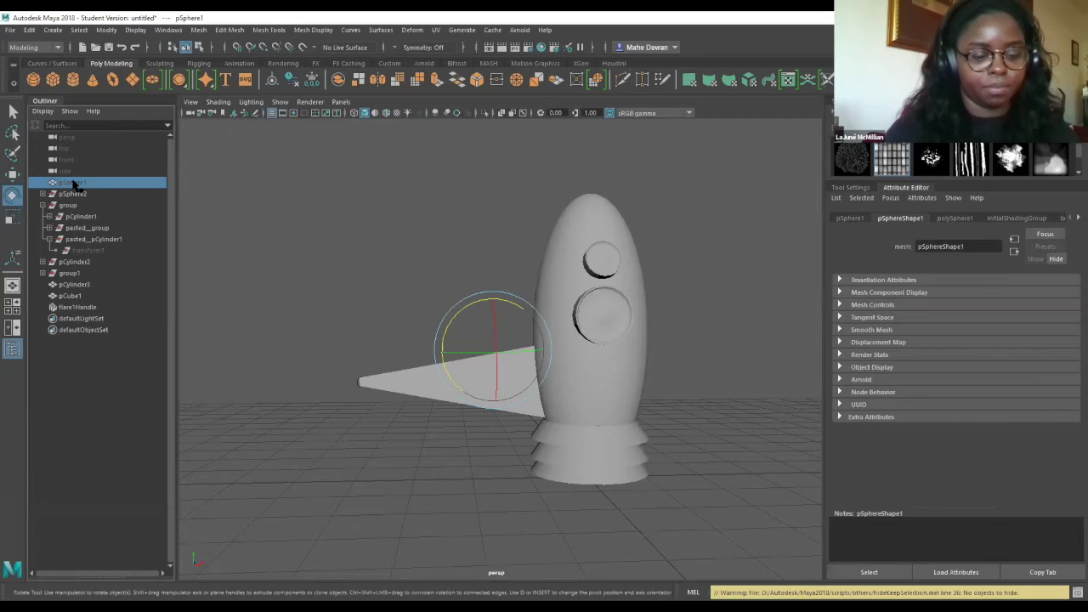
pyautogui.hotkey('ctrl', 'h')
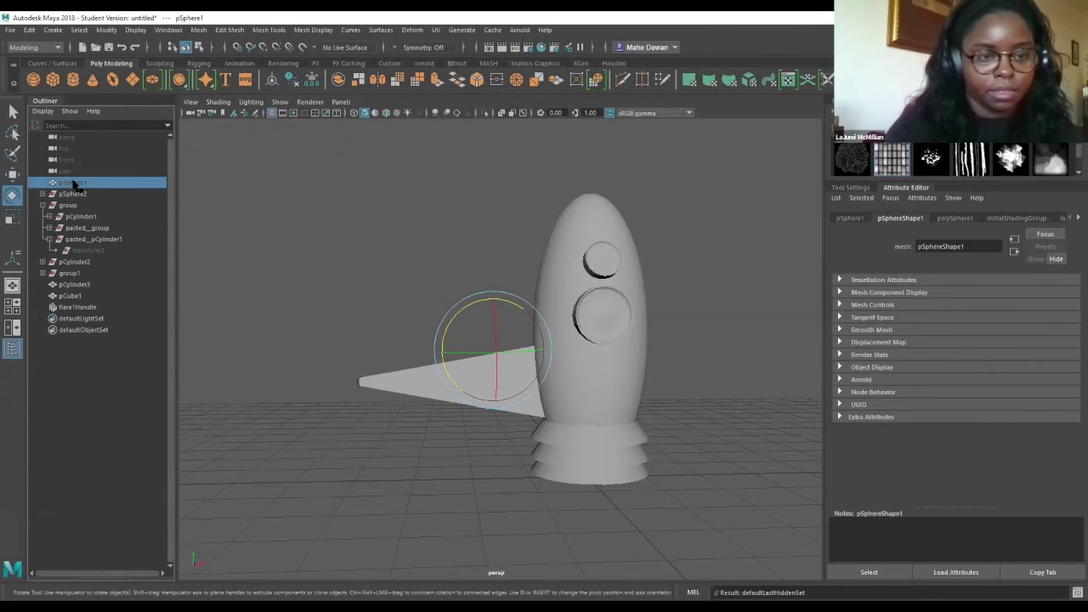
pyautogui.hotkey('shift', 'h')
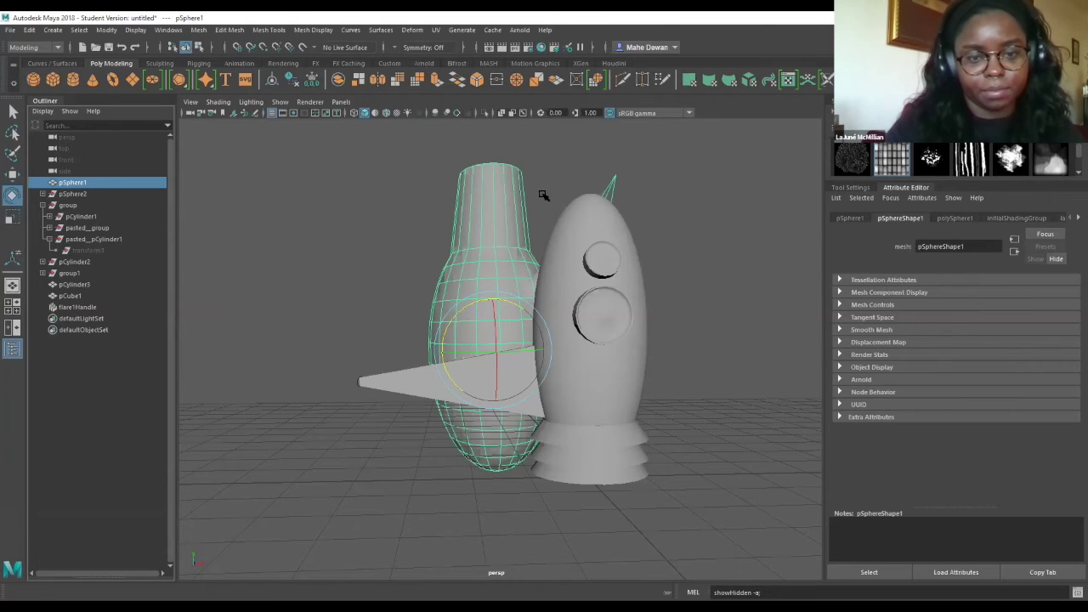
pyautogui.click(508, 210)
pyautogui.hotkey('ctrl', 'h')
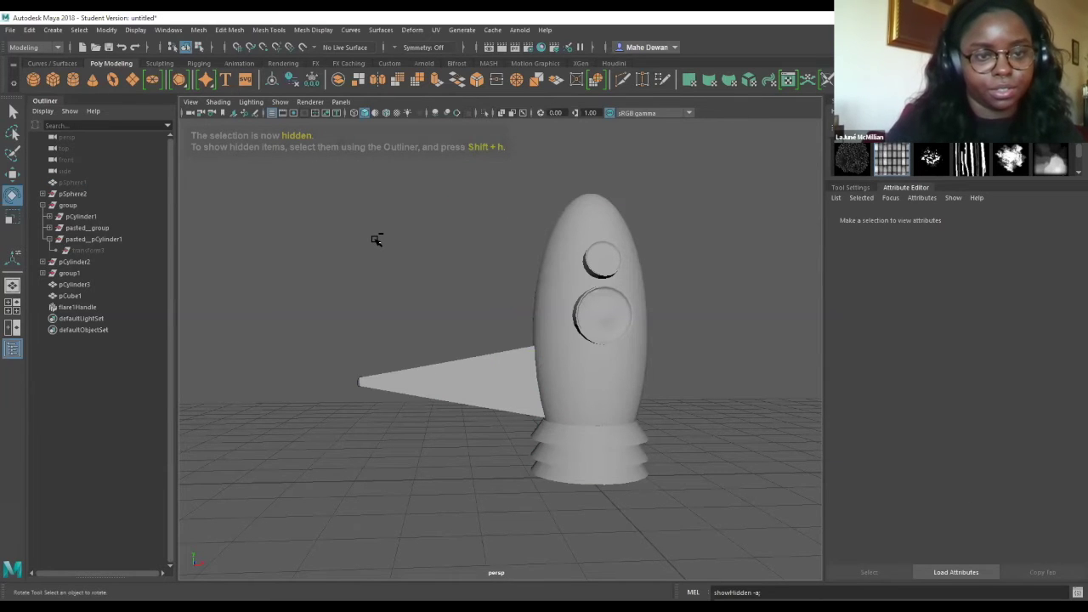
# Show the hidden pSphere1 beside the rocket once more, and hide it to leave only the rocket and fin.
pyautogui.hotkey('ctrl', 'h')
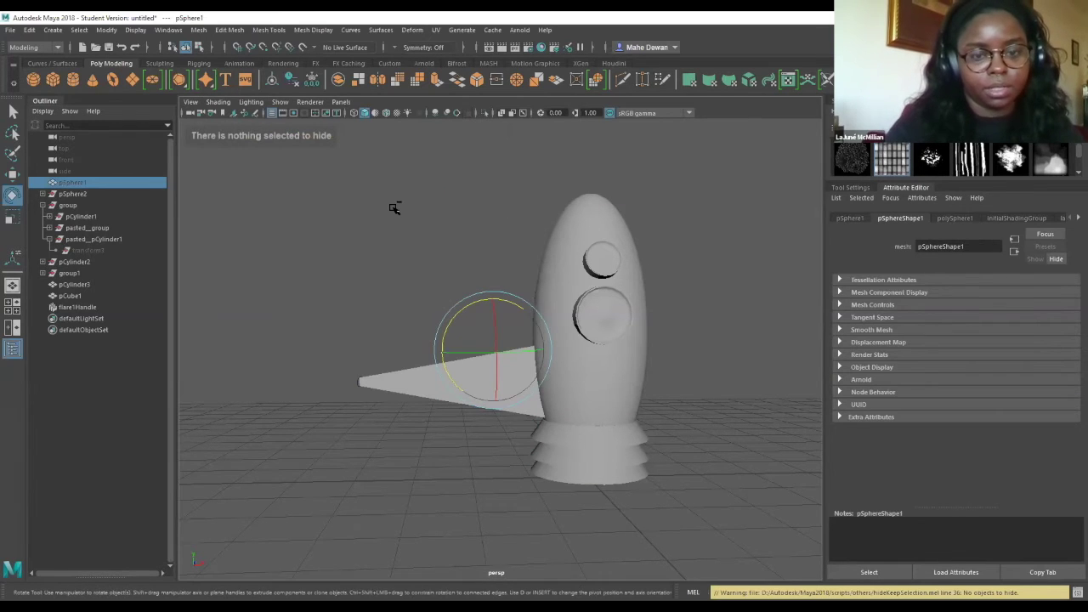
pyautogui.hotkey('ctrl', 'h')
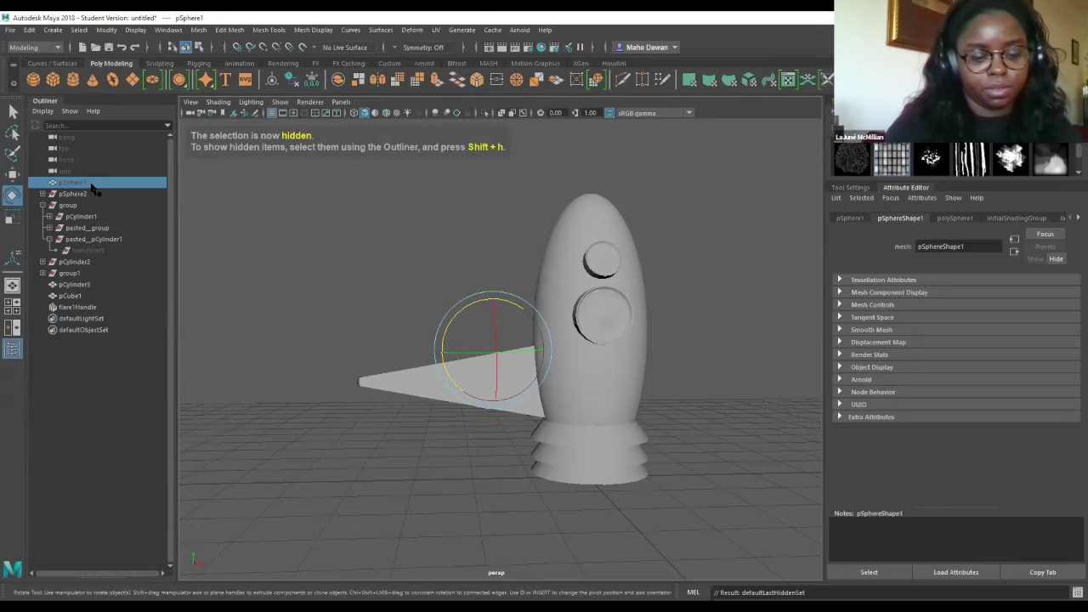
pyautogui.hotkey('shift', 'h')
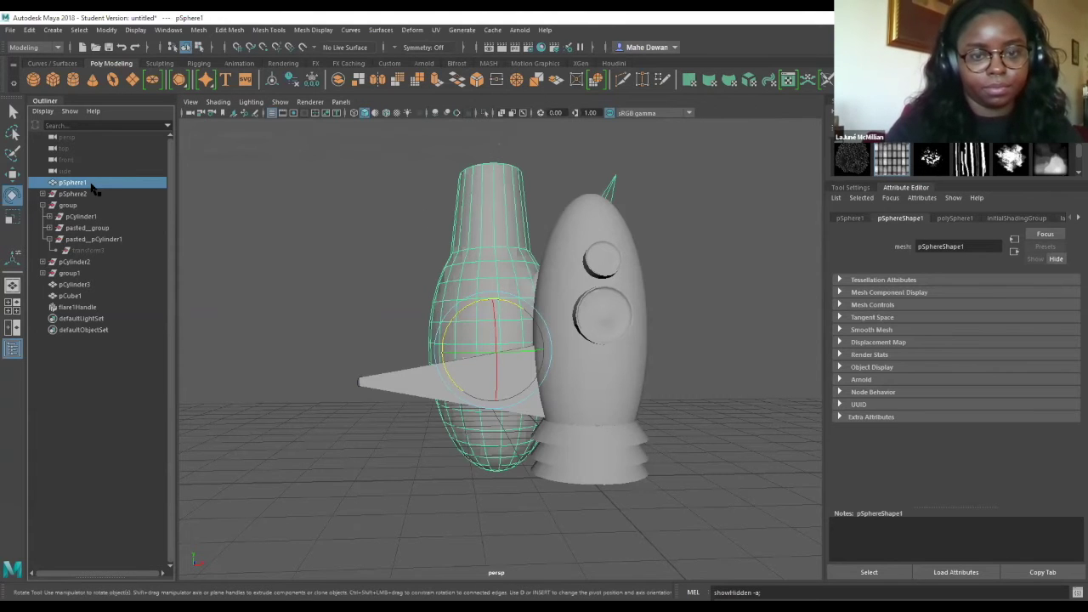
pyautogui.hotkey('ctrl', 'h')
# Apply a nonlinear Bend deformer to the rocket's side fin pCube1 and tilt the deformer's handle slightly about Z.
pyautogui.scroll(5, 586, 272)
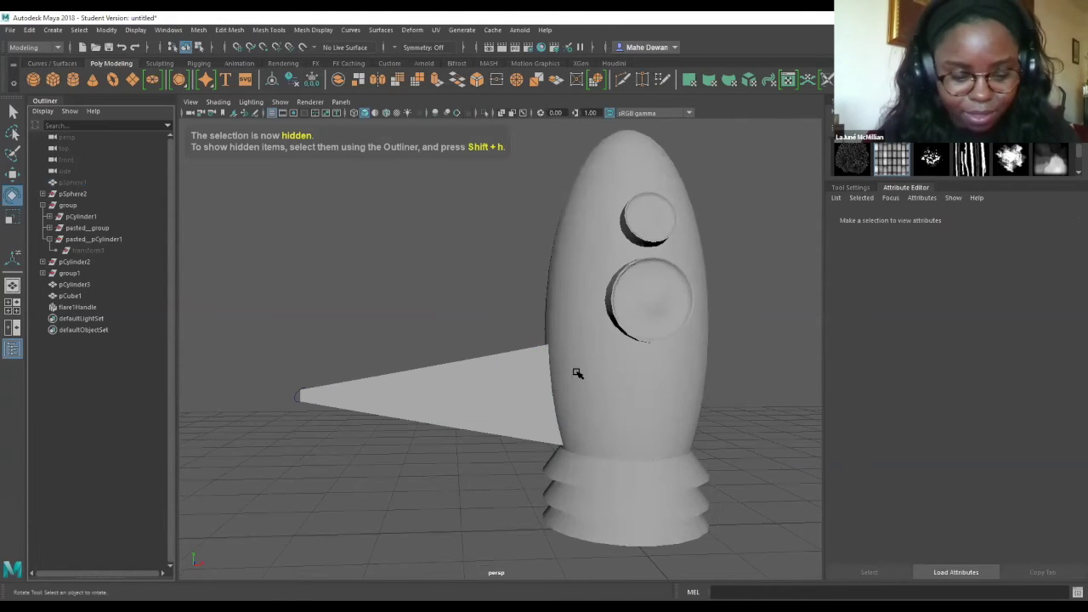
pyautogui.scroll(1, 588, 287)
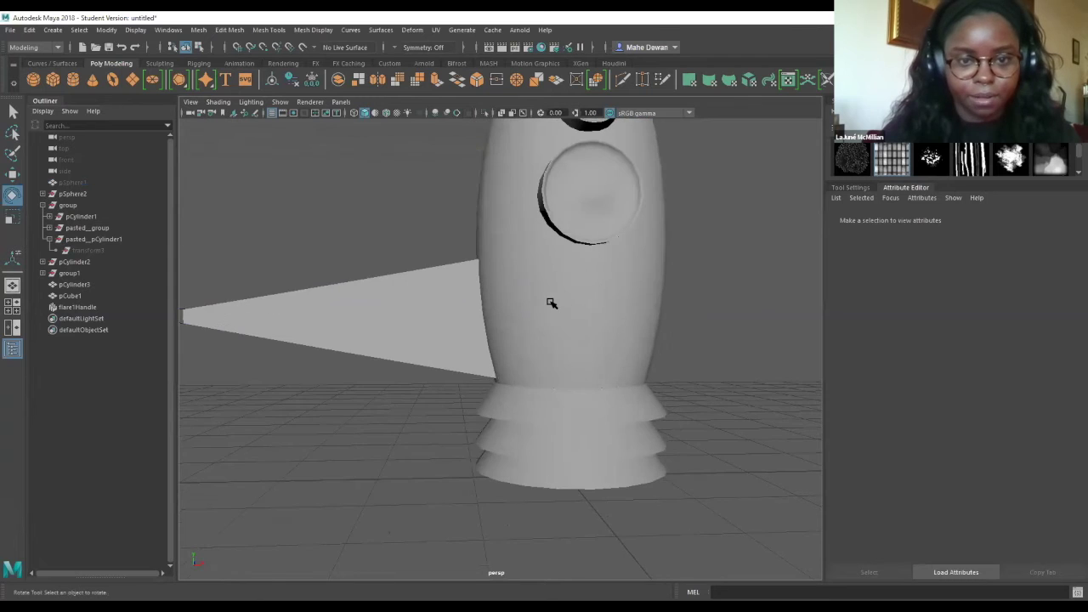
pyautogui.scroll(-4, 553, 304)
pyautogui.scroll(-1, 551, 303)
pyautogui.click(432, 338)
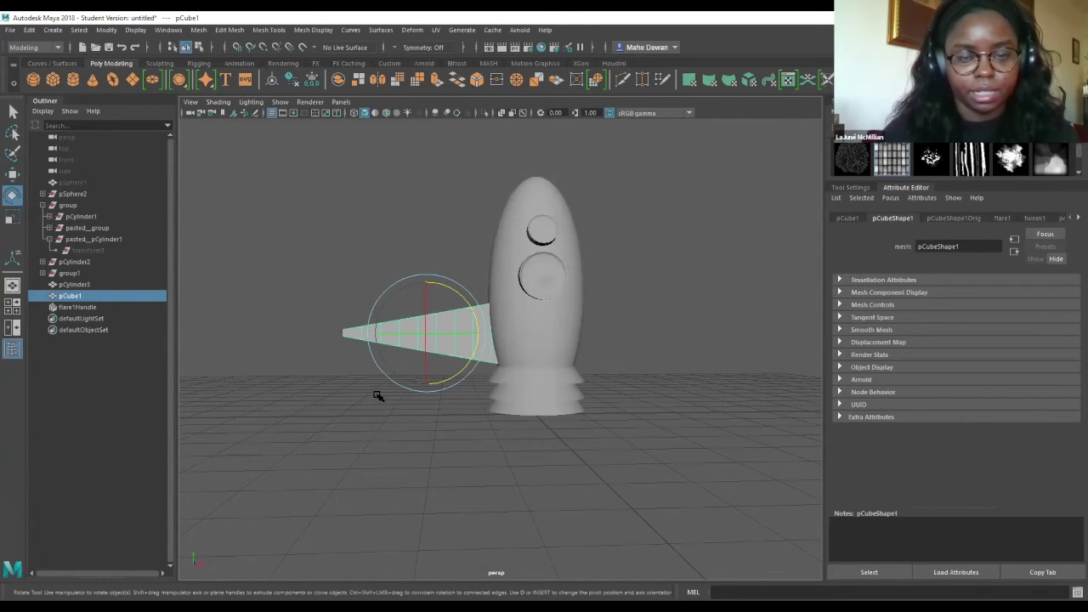
pyautogui.click(411, 30)
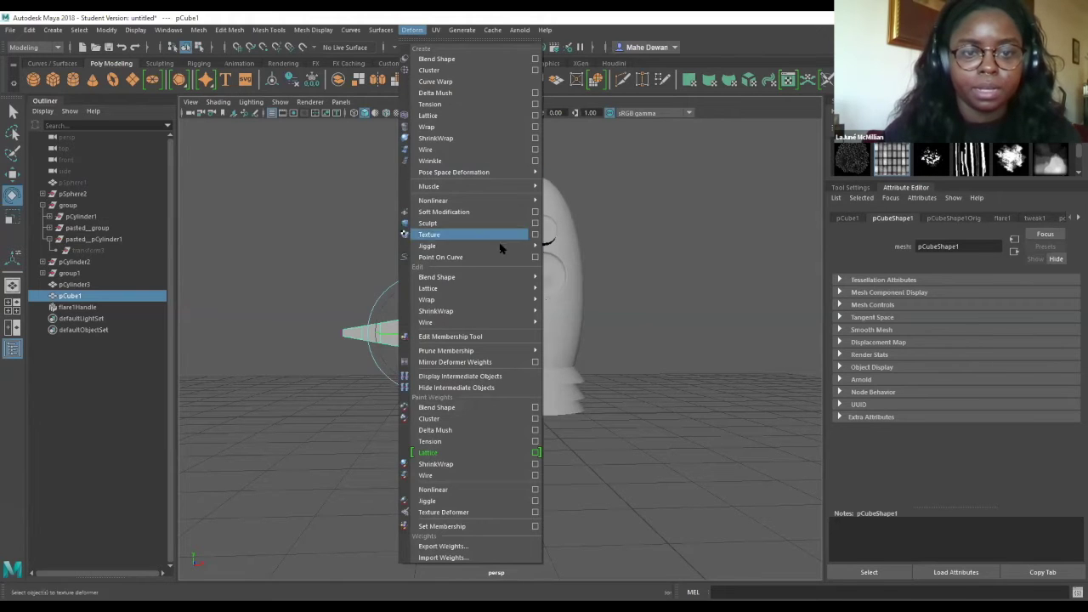
pyautogui.moveTo(510, 201)
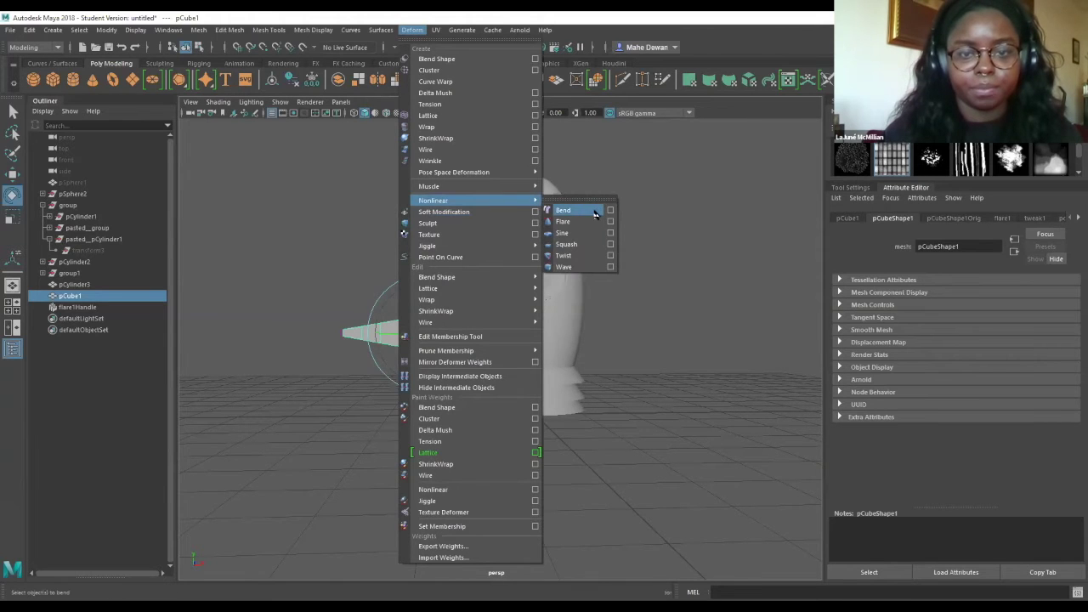
pyautogui.click(595, 214)
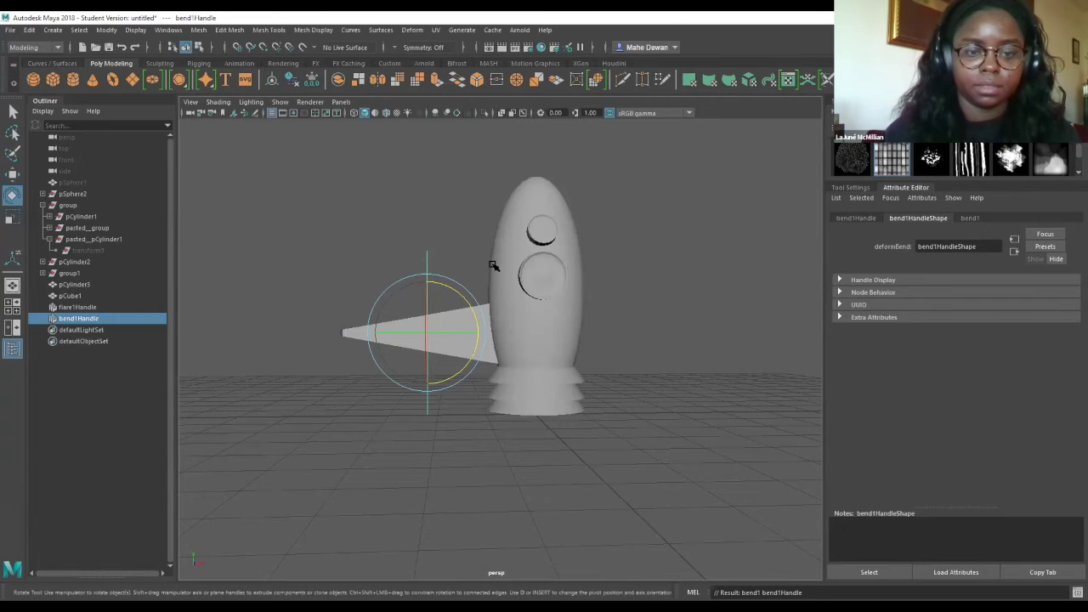
pyautogui.moveTo(465, 304); pyautogui.dragTo(470, 312)
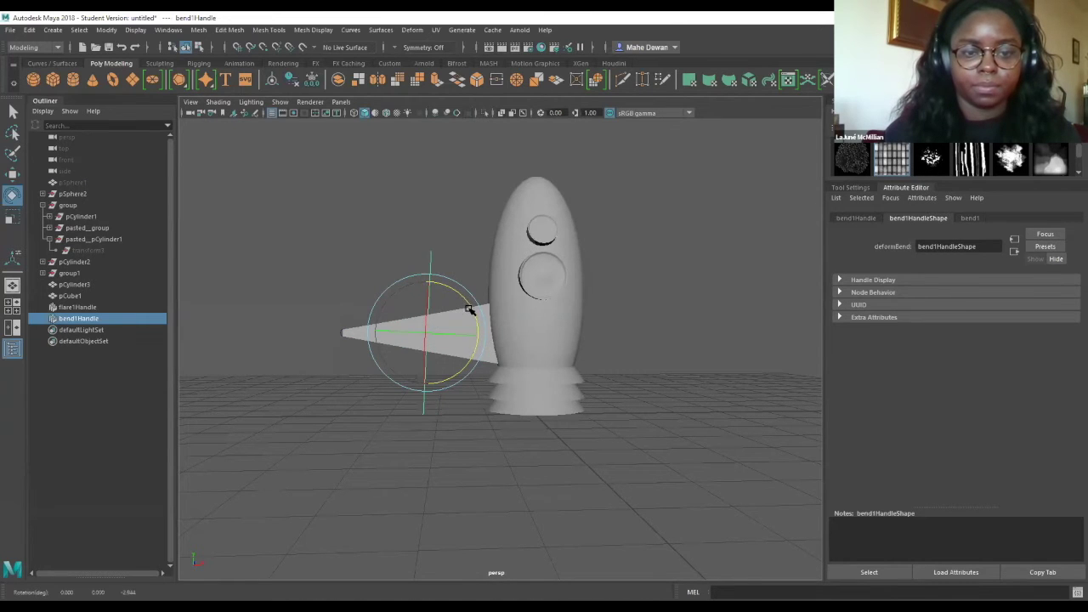
# Try rotating the fin pCube1 by about -24° about Z within the bend deformer, and undo that rotation.
pyautogui.click(487, 358)
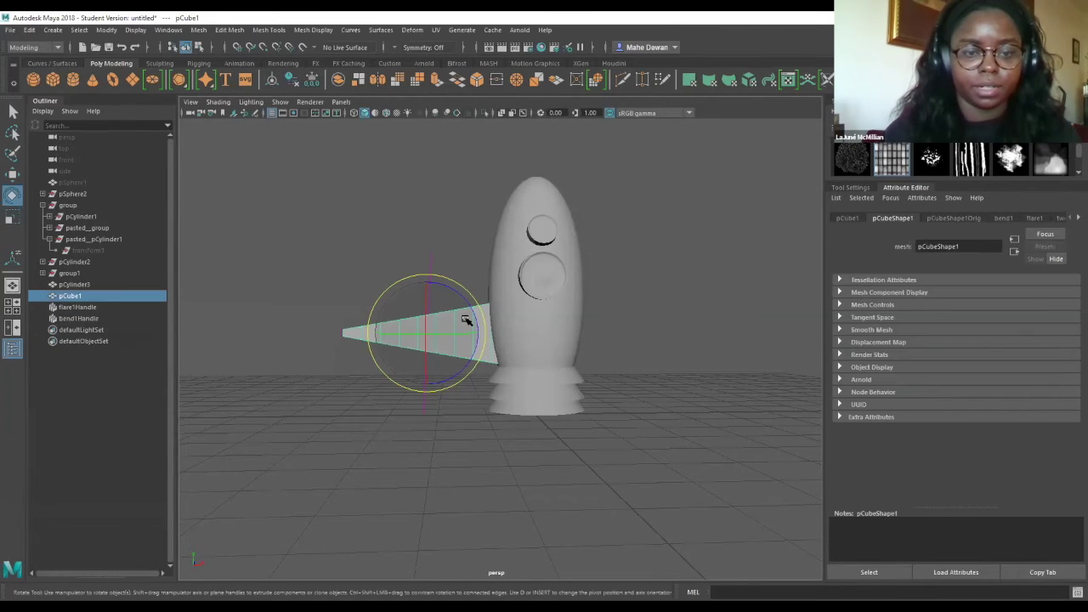
pyautogui.moveTo(477, 319)
pyautogui.mouseDown()
pyautogui.moveTo(473, 312)
pyautogui.moveTo(473, 344)
pyautogui.moveTo(475, 311)
pyautogui.moveTo(457, 304)
pyautogui.moveTo(466, 330)
pyautogui.moveTo(454, 340)
pyautogui.moveTo(478, 328)
pyautogui.moveTo(469, 319)
pyautogui.mouseUp()
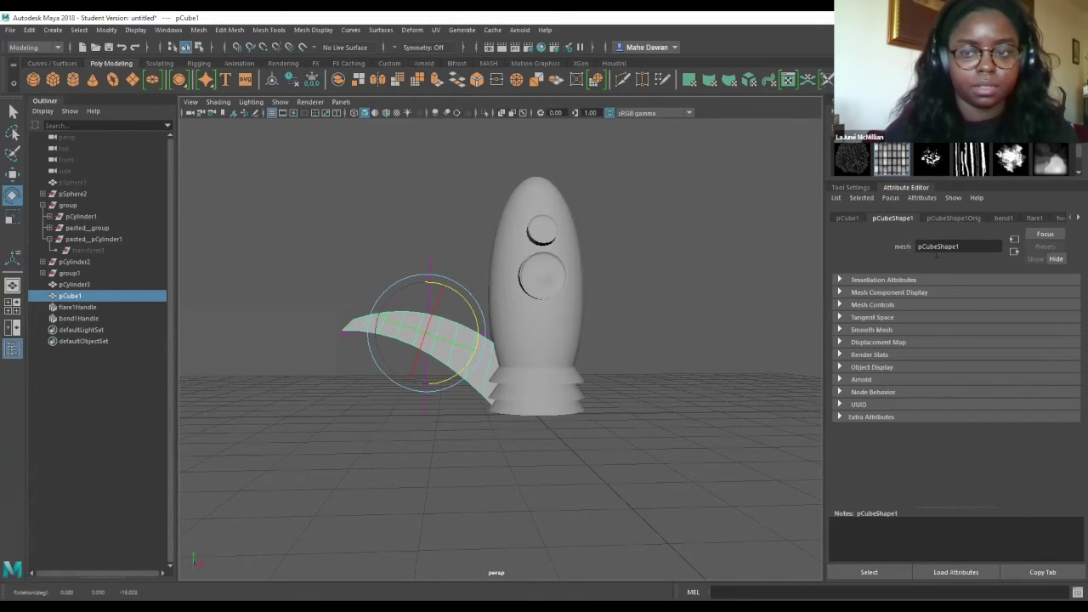
pyautogui.click(1004, 218)
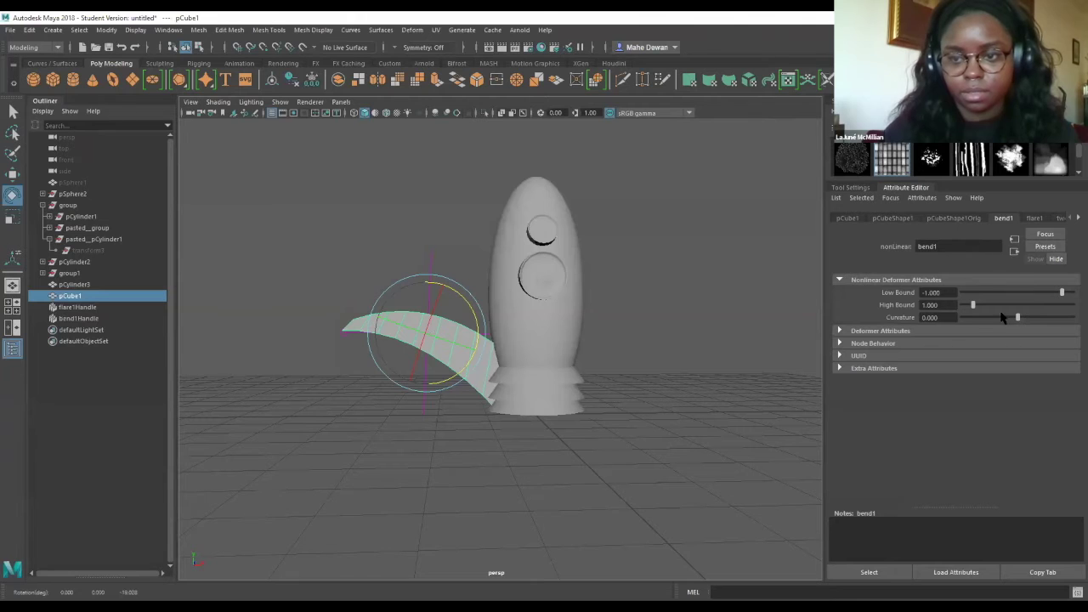
pyautogui.hotkey('ctrl', 'z')
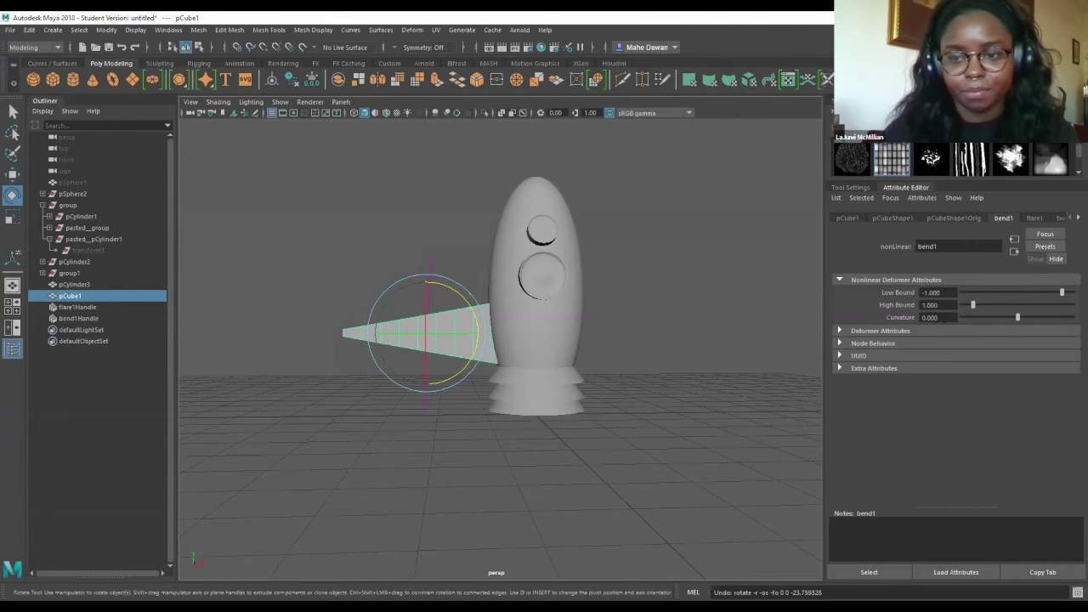
# Set the bend deformer's Curvature to -16.701 and rotate the fin about Z so it arches down toward the rocket's base.
pyautogui.moveTo(1018, 318)
pyautogui.mouseDown()
pyautogui.moveTo(1003, 320)
pyautogui.moveTo(1013, 321)
pyautogui.mouseUp()
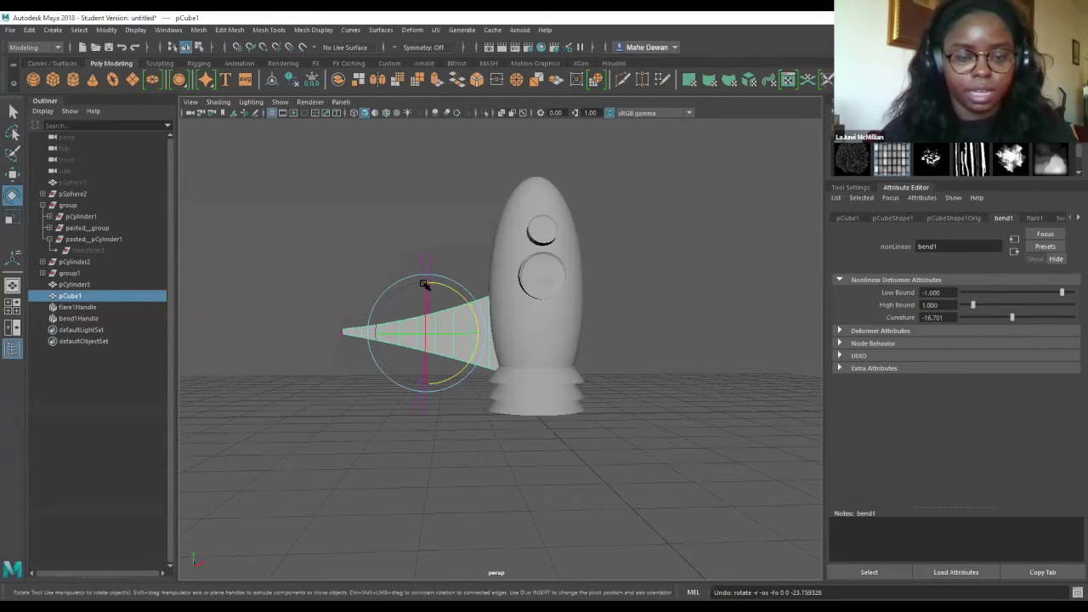
pyautogui.moveTo(467, 285); pyautogui.dragTo(464, 314)
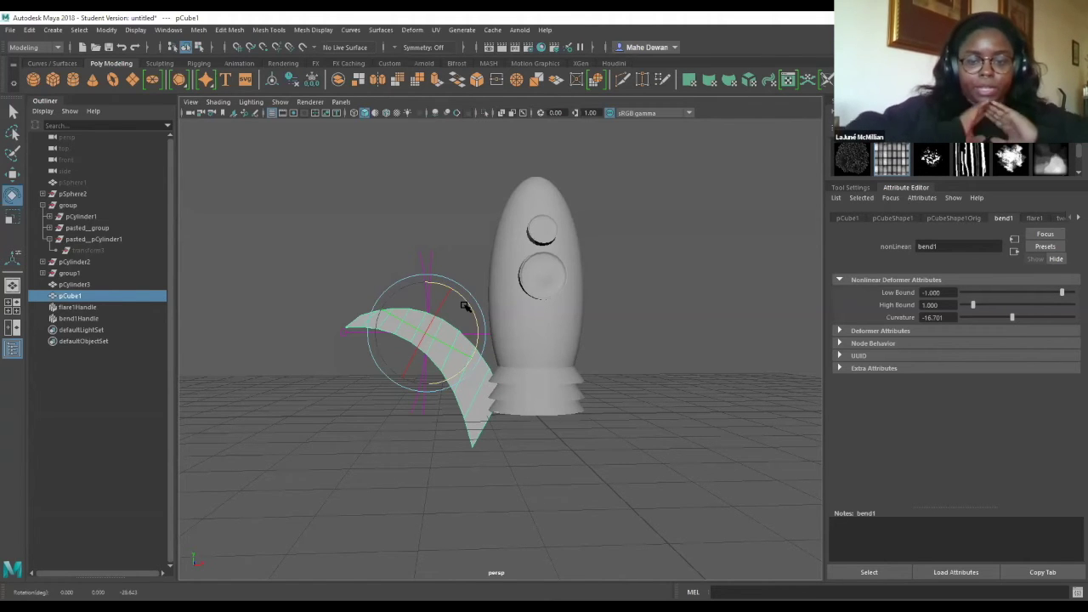
# Move the curved fin along X away from the rocket, leaving its inner edge just beside the base rings.
pyautogui.press('r')
pyautogui.press('e')
pyautogui.press('w')
pyautogui.moveTo(478, 333); pyautogui.dragTo(452, 334)
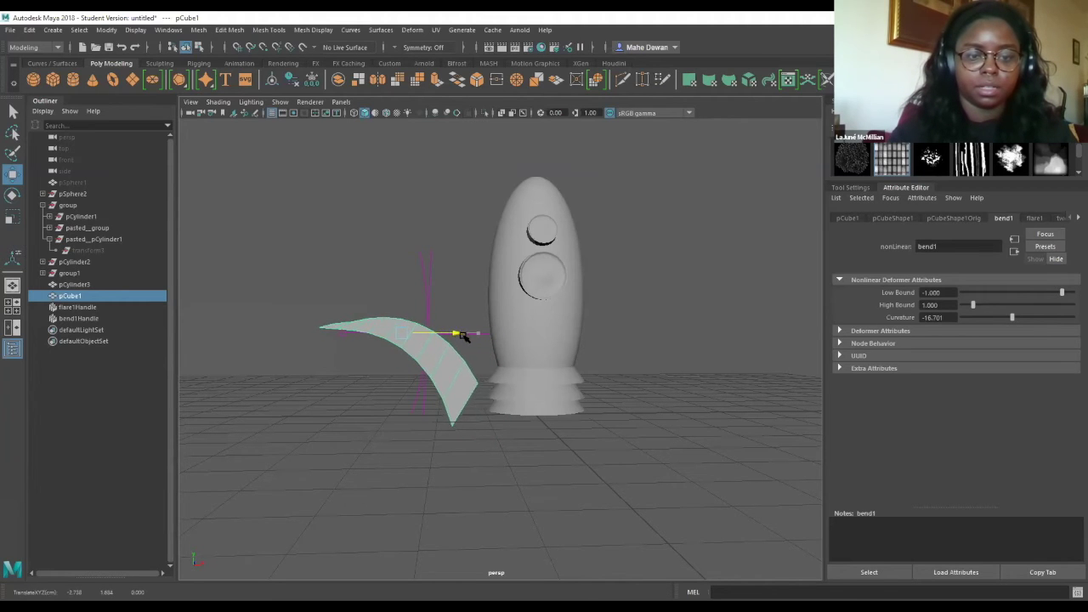
pyautogui.moveTo(460, 334)
pyautogui.mouseDown()
pyautogui.moveTo(485, 336)
pyautogui.moveTo(420, 338)
pyautogui.moveTo(467, 340)
pyautogui.mouseUp()
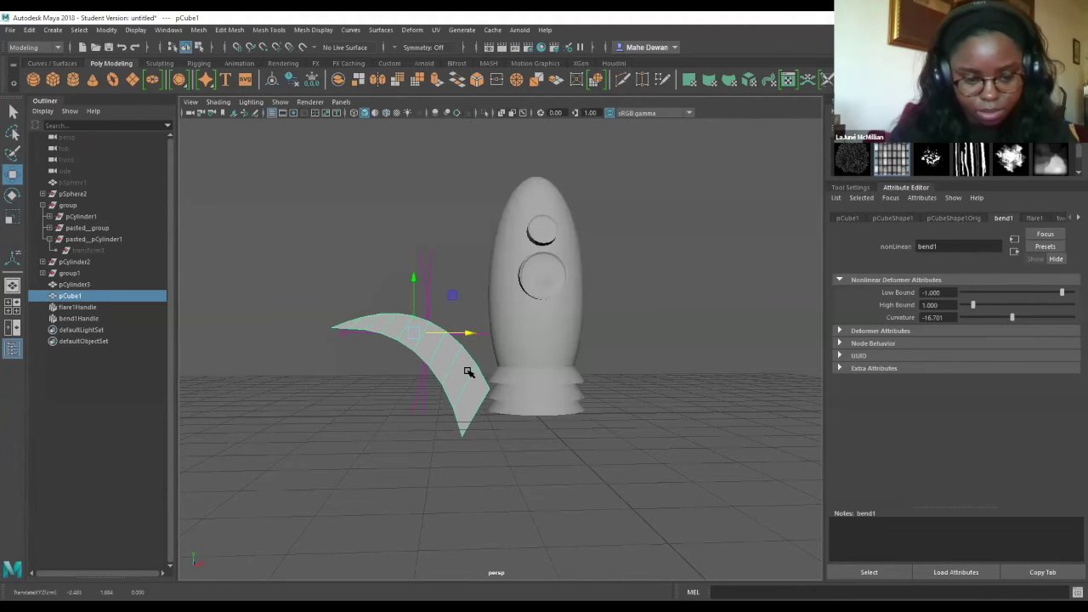
# Readjust the fin's rotation about Z to a shallower arch and slide it along X next to the rocket body.
pyautogui.press('e')
pyautogui.moveTo(472, 353); pyautogui.dragTo(460, 357)
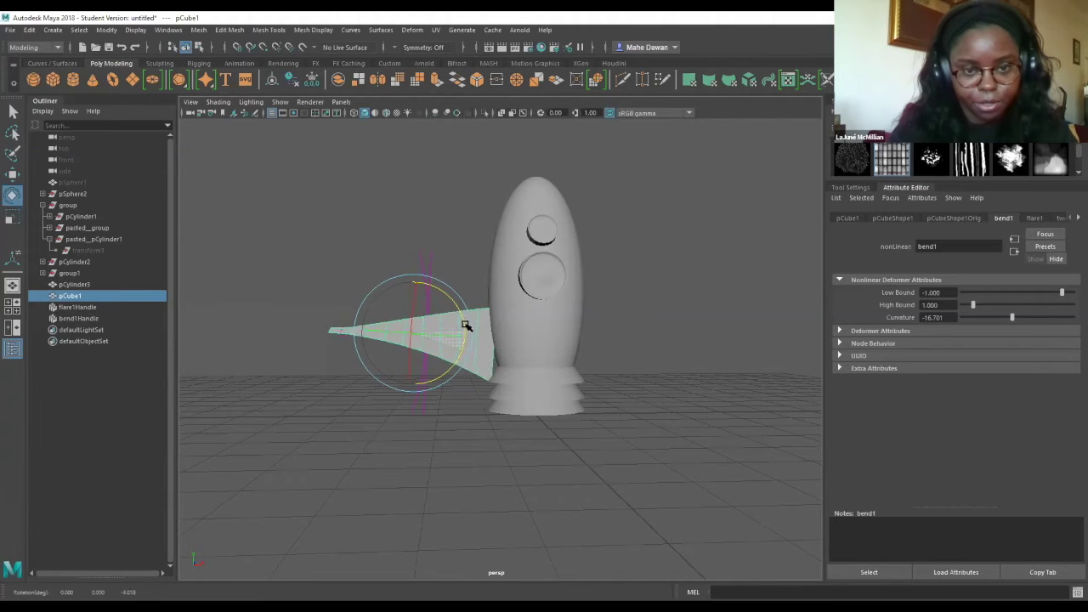
pyautogui.moveTo(468, 315)
pyautogui.mouseDown()
pyautogui.moveTo(450, 291)
pyautogui.moveTo(469, 318)
pyautogui.mouseUp()
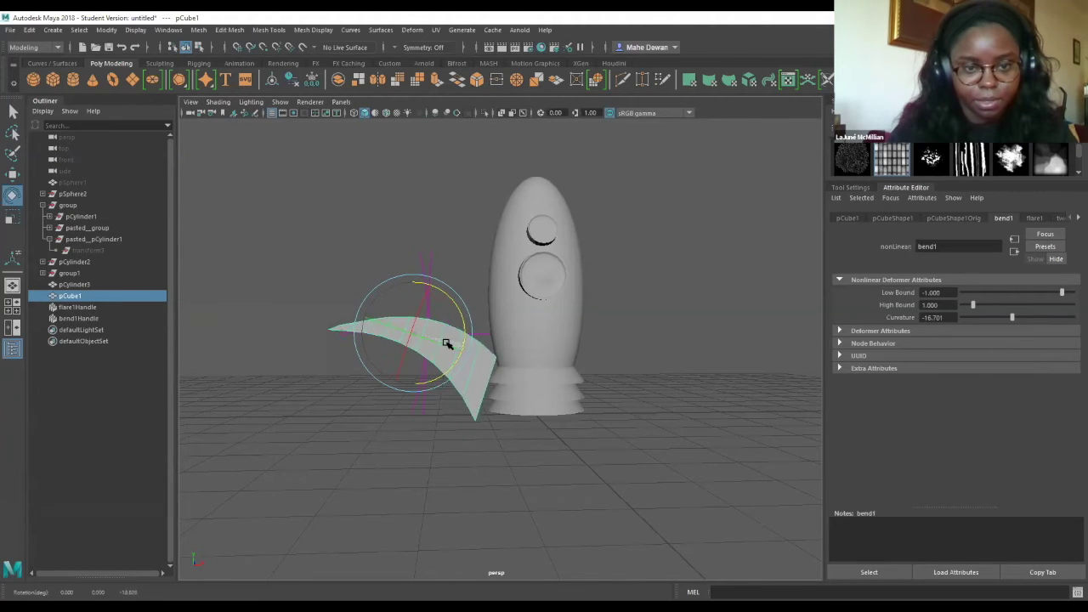
pyautogui.press('w')
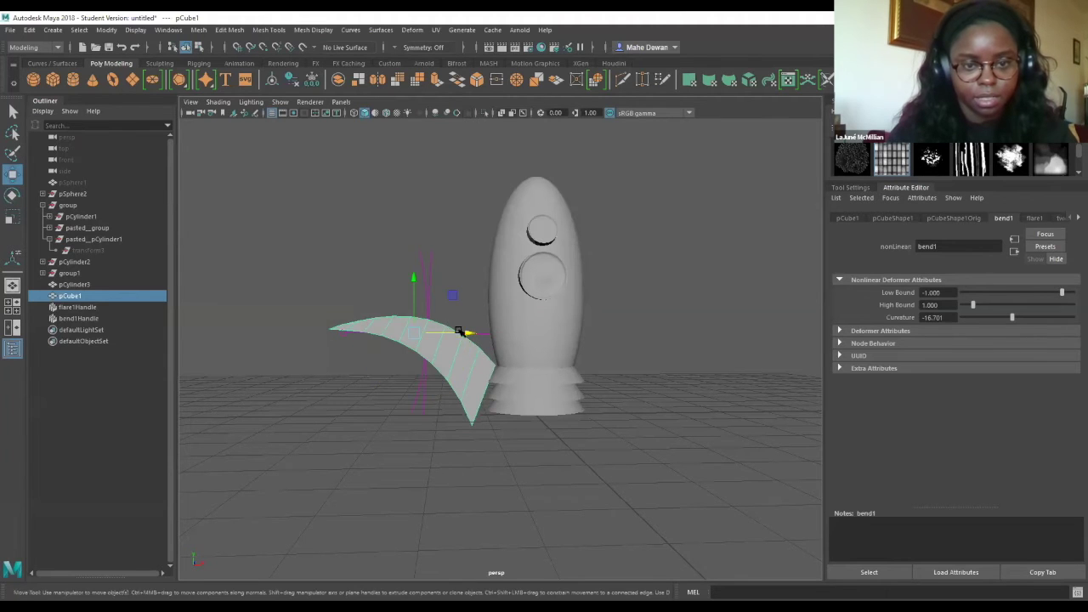
pyautogui.moveTo(468, 332); pyautogui.dragTo(492, 333)
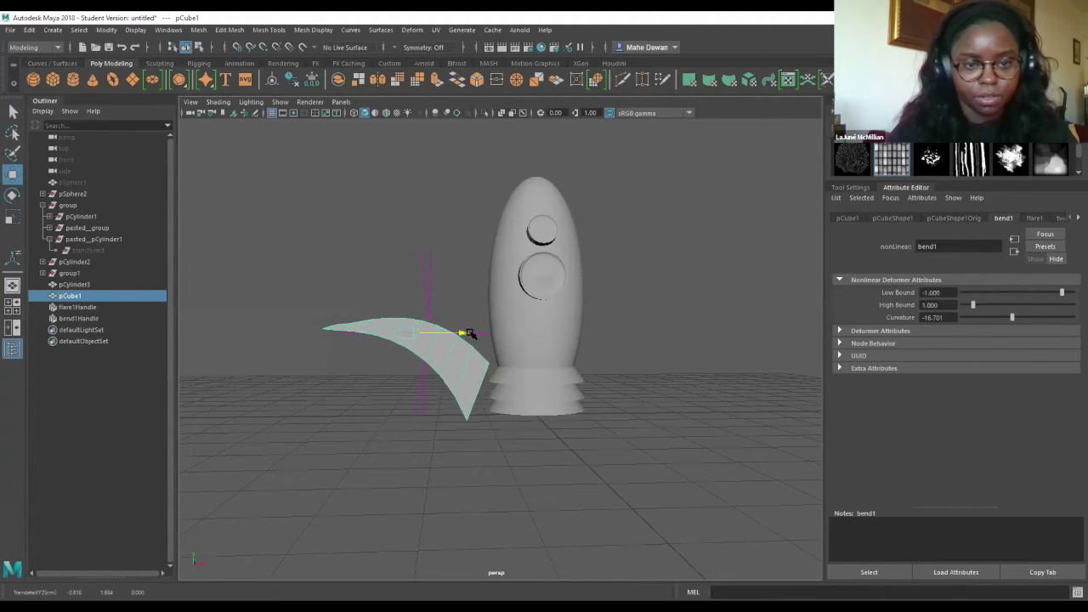
pyautogui.moveTo(489, 334)
pyautogui.mouseDown()
pyautogui.moveTo(514, 336)
pyautogui.moveTo(482, 338)
pyautogui.mouseUp()
# Set bend1's Low Bound to -1.856, High Bound to 1.340 and Curvature to -16.701, and shift the fin along X away from the body.
pyautogui.scroll(5, 468, 335)
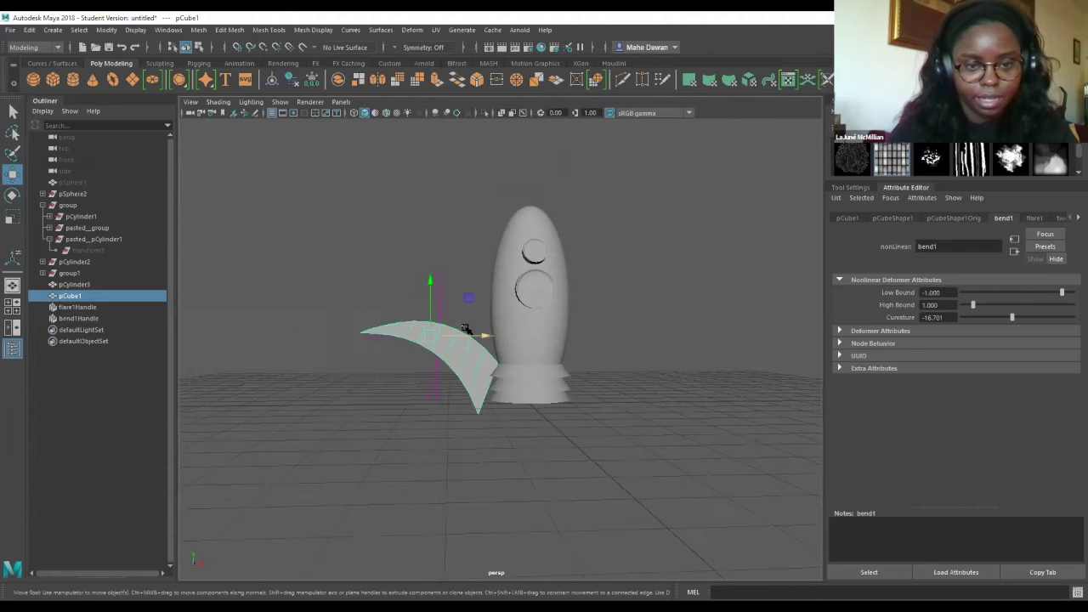
pyautogui.keyDown('alt'); pyautogui.moveTo(491, 302); pyautogui.dragTo(479, 365); pyautogui.keyUp('alt')
pyautogui.moveTo(1018, 319)
pyautogui.mouseDown()
pyautogui.moveTo(1031, 317)
pyautogui.moveTo(991, 318)
pyautogui.moveTo(1009, 318)
pyautogui.mouseUp()
pyautogui.moveTo(433, 371); pyautogui.dragTo(407, 371)
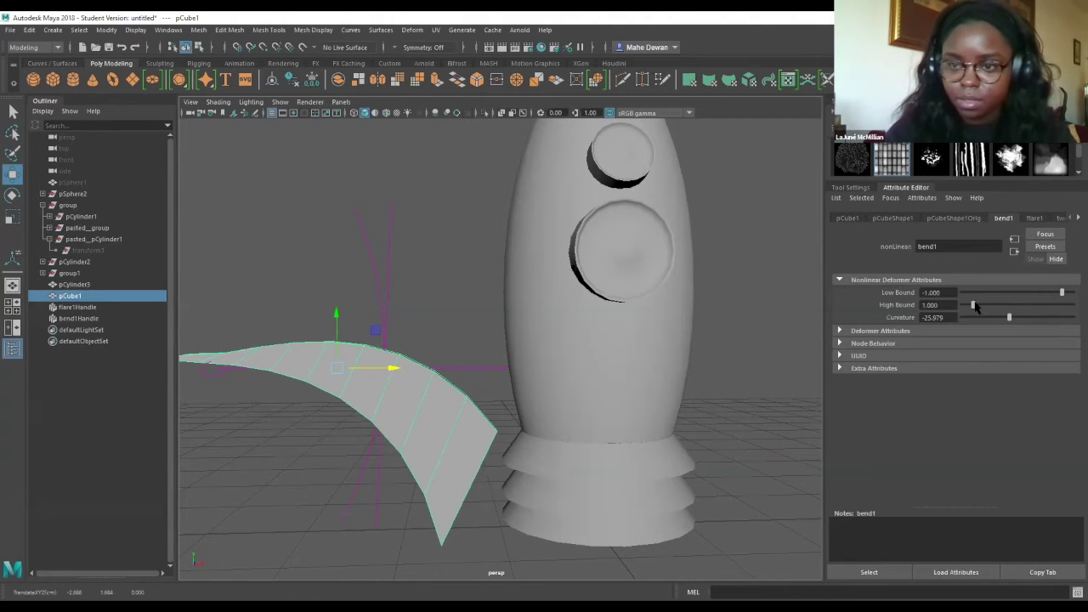
pyautogui.moveTo(975, 306); pyautogui.dragTo(980, 305)
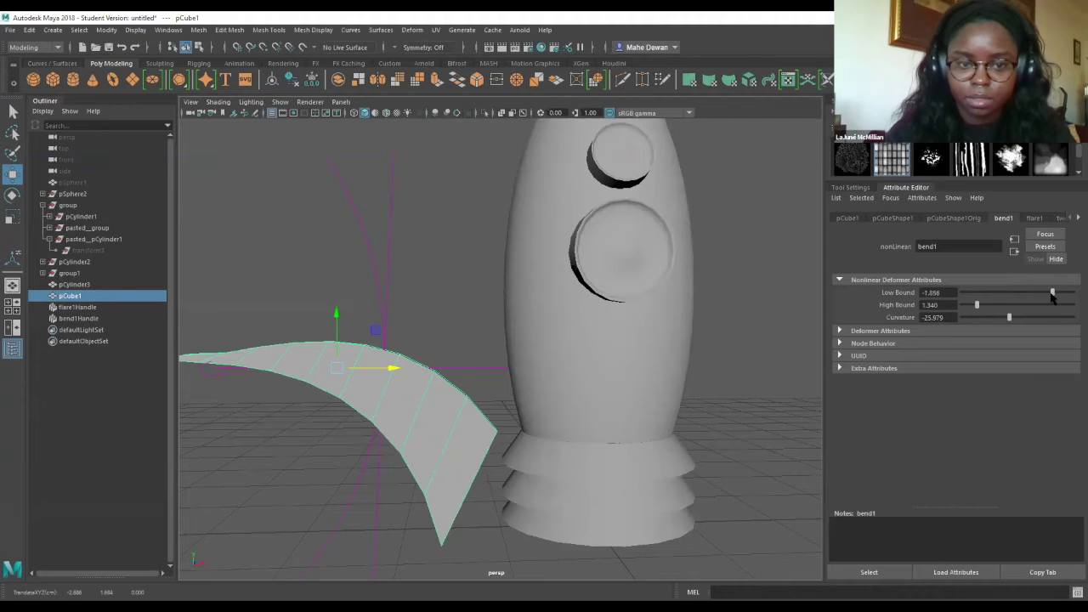
pyautogui.moveTo(1021, 316)
pyautogui.mouseDown()
pyautogui.moveTo(1038, 318)
pyautogui.moveTo(1012, 321)
pyautogui.mouseUp()
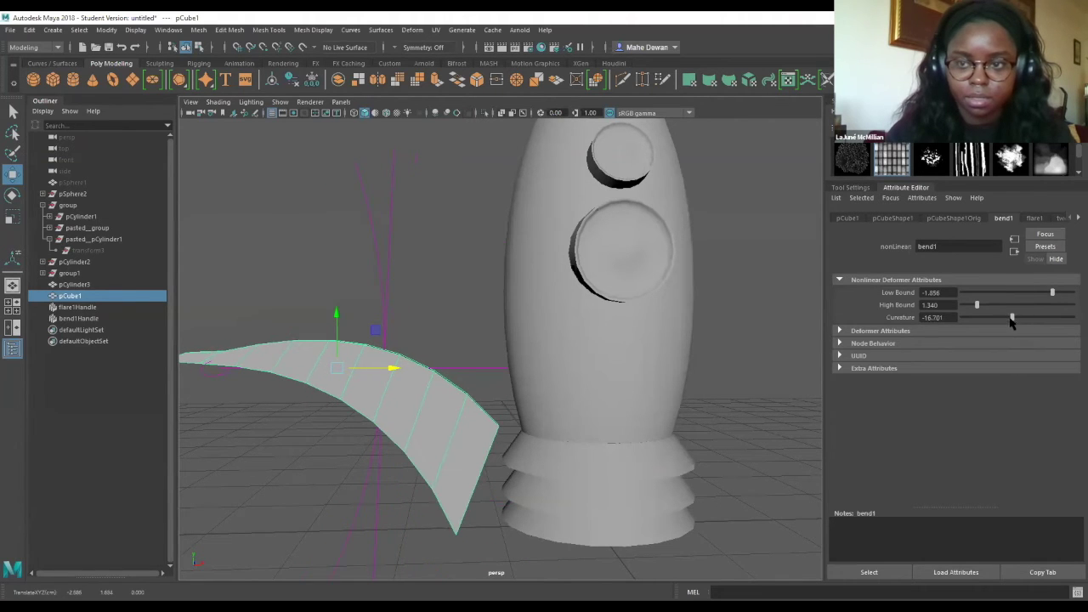
# Set the flare1 deformer's End Flare X to 0.052 and Start Flare X to 3.144 for a sharper tip and wider root.
pyautogui.click(1033, 220)
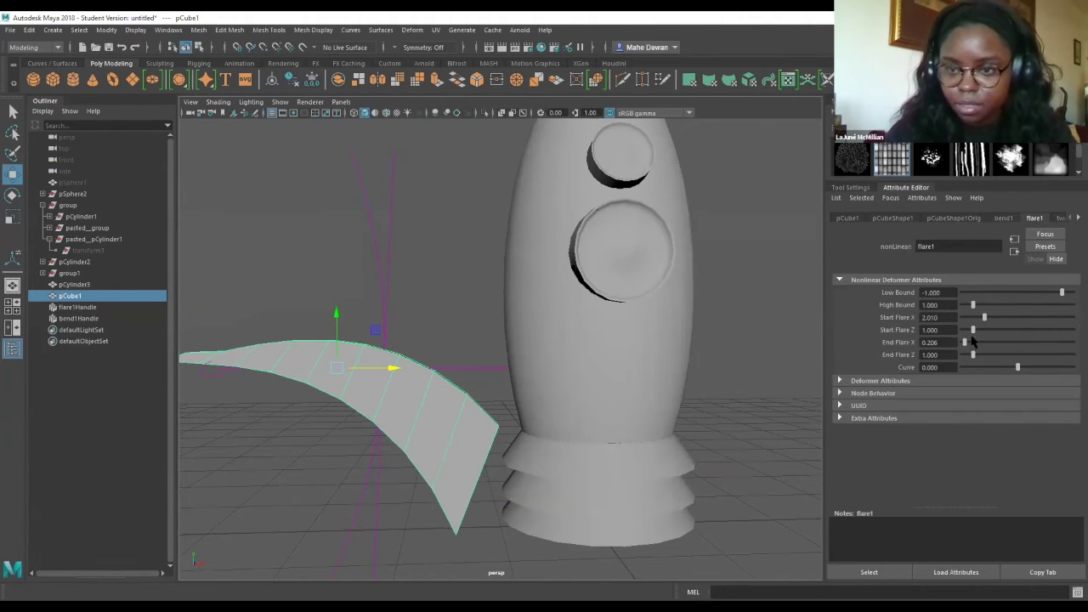
pyautogui.moveTo(967, 345); pyautogui.dragTo(998, 323)
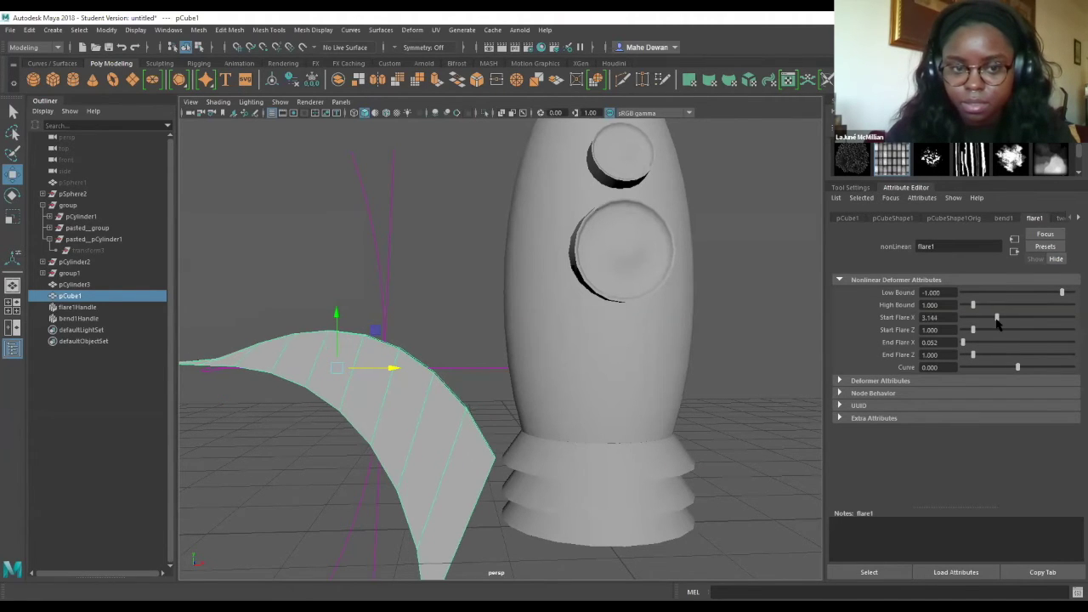
# Rotate the fin about Z and move it up and toward the rocket so its wide root meets the body above the base rings.
pyautogui.press('e')
pyautogui.moveTo(394, 376)
pyautogui.mouseDown()
pyautogui.moveTo(397, 364)
pyautogui.moveTo(383, 384)
pyautogui.moveTo(361, 378)
pyautogui.moveTo(391, 360)
pyautogui.moveTo(428, 369)
pyautogui.moveTo(393, 373)
pyautogui.mouseUp()
pyautogui.press('w')
pyautogui.moveTo(351, 321); pyautogui.dragTo(343, 274)
pyautogui.moveTo(389, 326); pyautogui.dragTo(410, 330)
pyautogui.moveTo(374, 278); pyautogui.dragTo(391, 286)
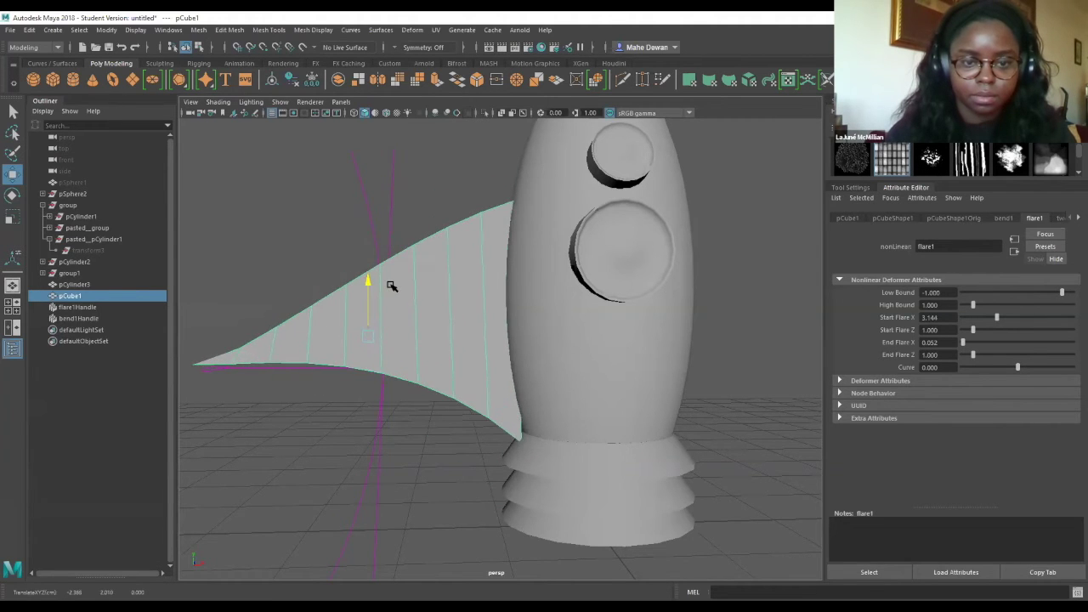
pyautogui.press('e')
pyautogui.press('w')
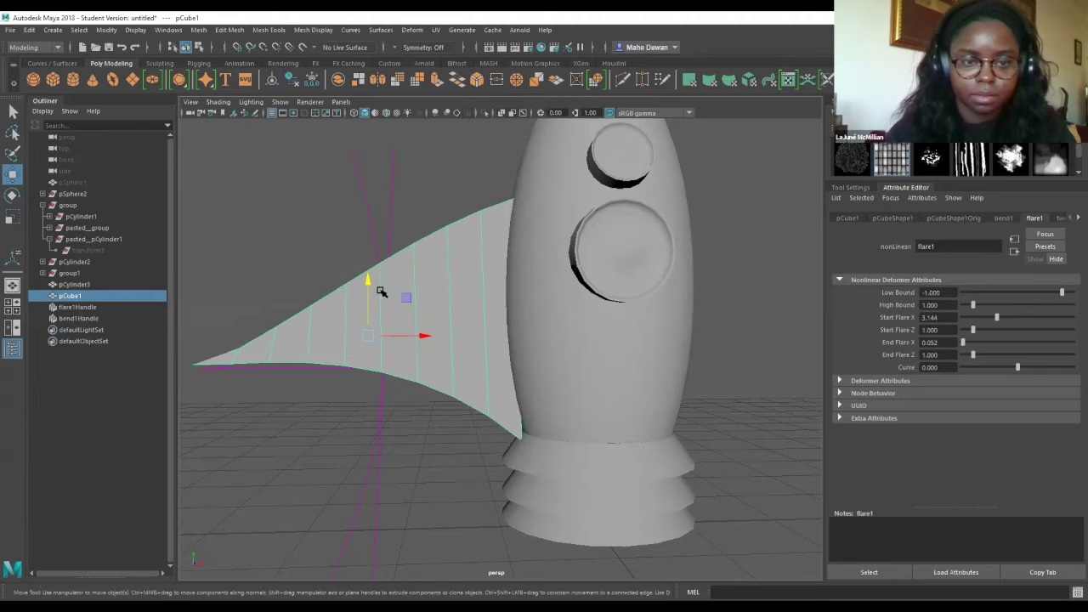
# Rotate the bent fin about Z, and move the rocket body along X away from it.
pyautogui.press('e')
pyautogui.moveTo(389, 299); pyautogui.dragTo(389, 369)
pyautogui.scroll(-4, 409, 360)
pyautogui.scroll(-3, 571, 396)
pyautogui.click(549, 384)
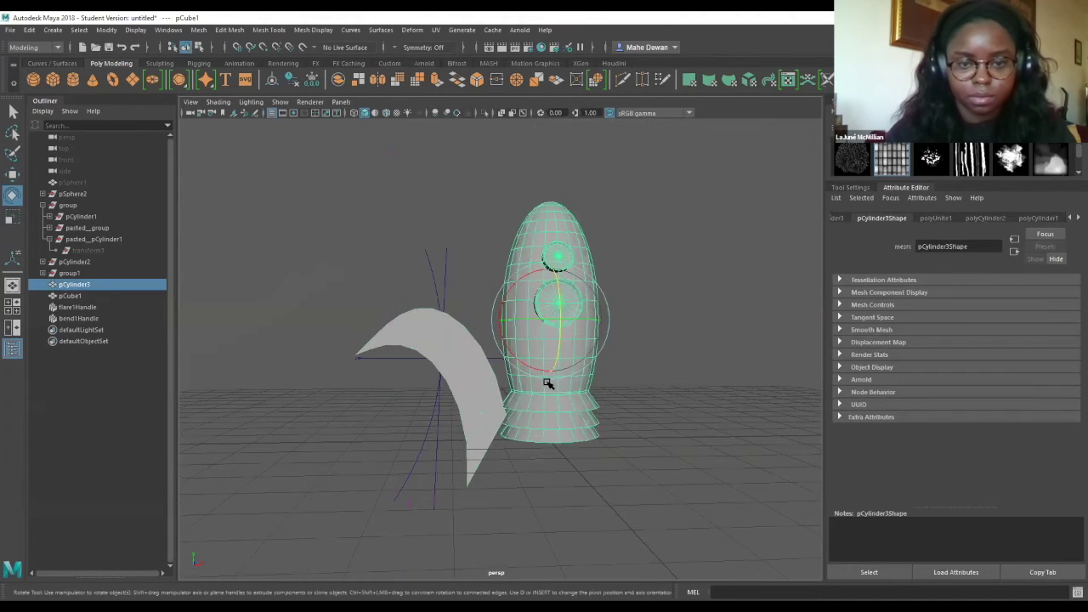
pyautogui.press('w')
pyautogui.moveTo(599, 322); pyautogui.dragTo(638, 324)
# Delete the bent and flared fin beside the rocket body.
pyautogui.click(496, 395)
pyautogui.moveTo(487, 341)
pyautogui.mouseDown()
pyautogui.moveTo(671, 352)
pyautogui.moveTo(359, 340)
pyautogui.moveTo(502, 345)
pyautogui.moveTo(478, 344)
pyautogui.moveTo(471, 326)
pyautogui.moveTo(510, 341)
pyautogui.moveTo(471, 342)
pyautogui.mouseUp()
pyautogui.press('e')
pyautogui.press('w')
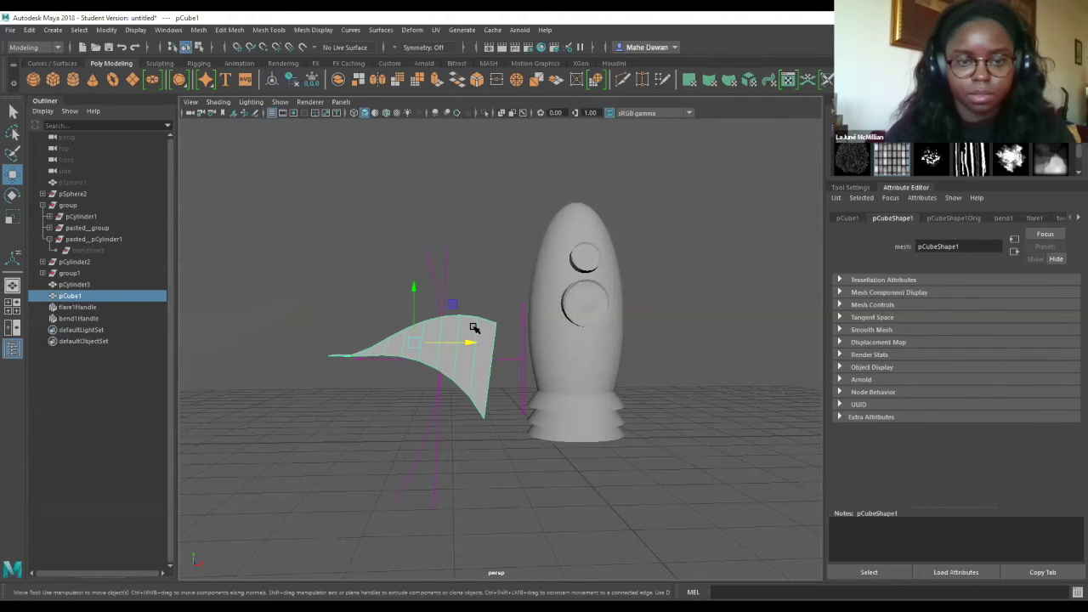
pyautogui.press('Delete')
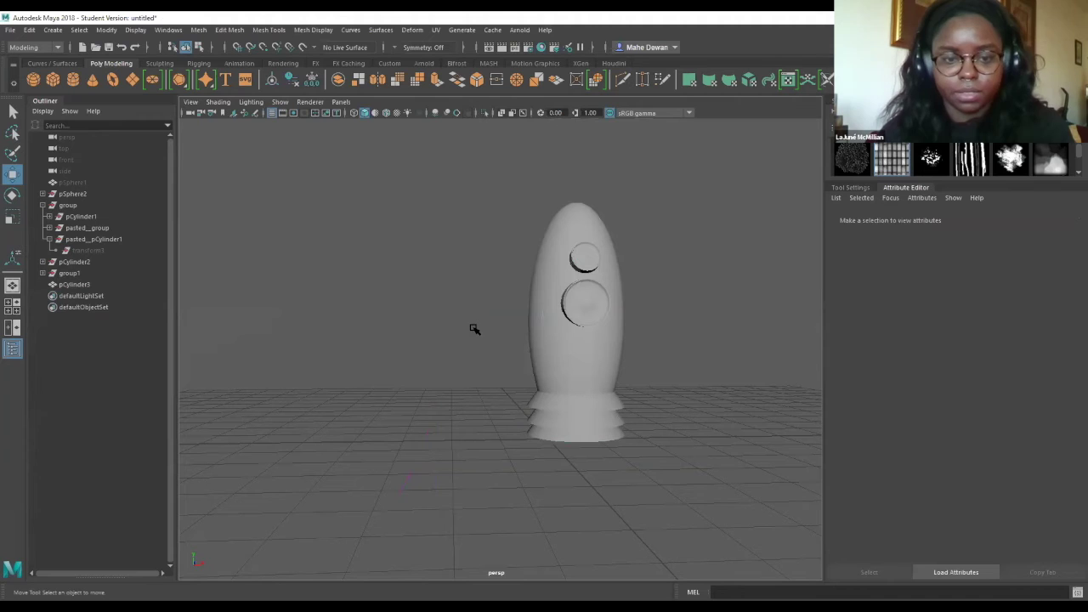
# Create a polygon cube and move it beside the rocket, to about -1.48 in X and 1.76 in Y.
pyautogui.click(52, 79)
pyautogui.moveTo(599, 448); pyautogui.dragTo(529, 440)
pyautogui.moveTo(467, 399); pyautogui.dragTo(471, 299)
pyautogui.click(479, 421)
pyautogui.moveTo(479, 393); pyautogui.dragTo(489, 309)
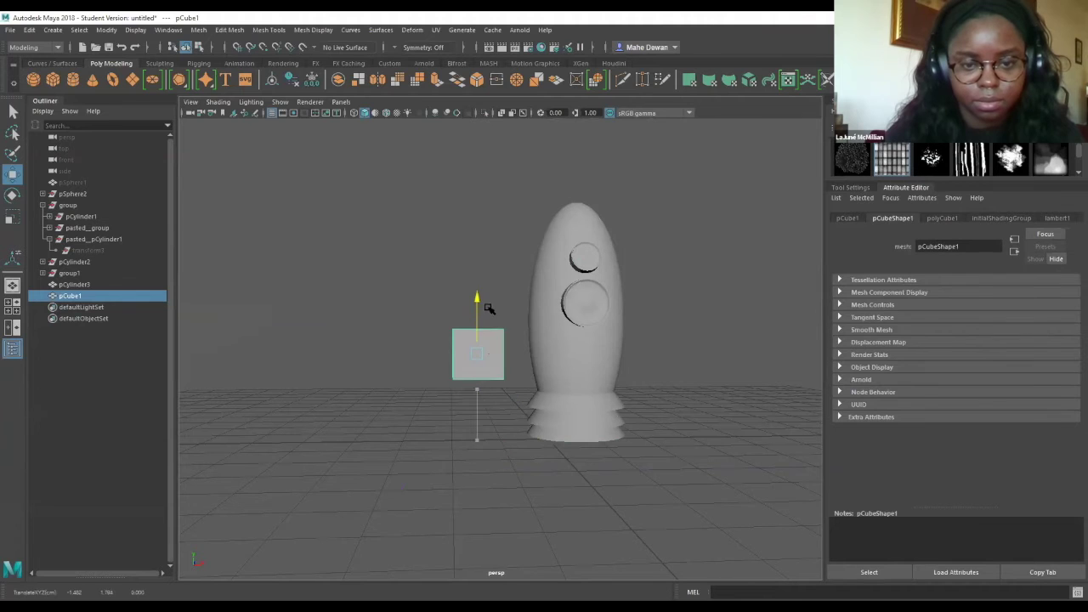
# Scale the new cube thinner along Z and reduce its height along Y to about 0.65.
pyautogui.keyDown('alt'); pyautogui.moveTo(479, 377); pyautogui.dragTo(456, 340); pyautogui.keyUp('alt')
pyautogui.press('e')
pyautogui.press('w')
pyautogui.press('q')
pyautogui.press('e')
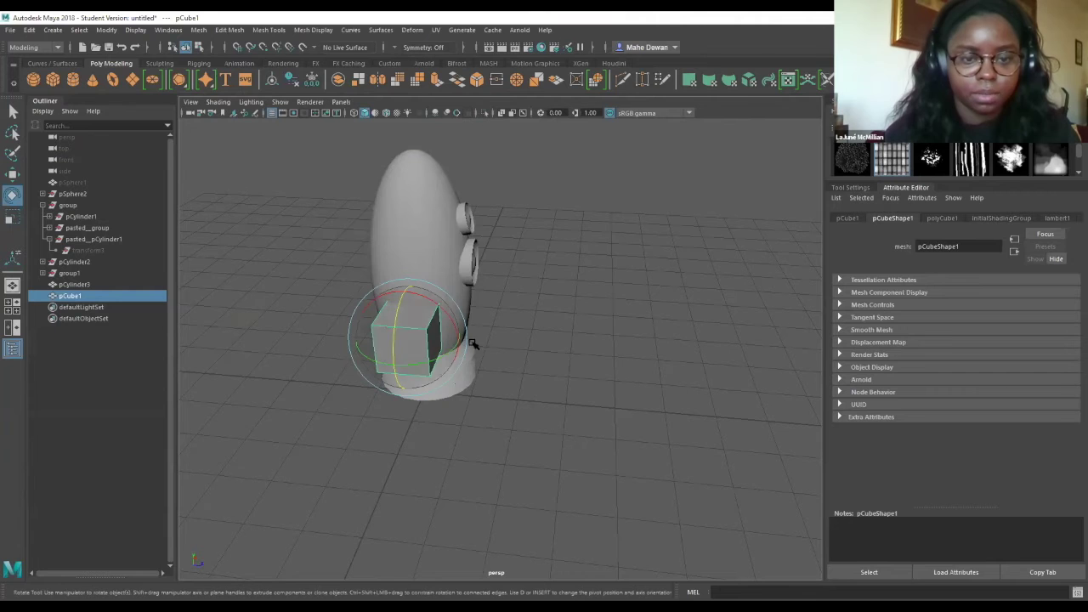
pyautogui.press('r')
pyautogui.moveTo(465, 342); pyautogui.dragTo(442, 341)
pyautogui.moveTo(428, 302); pyautogui.dragTo(519, 319)
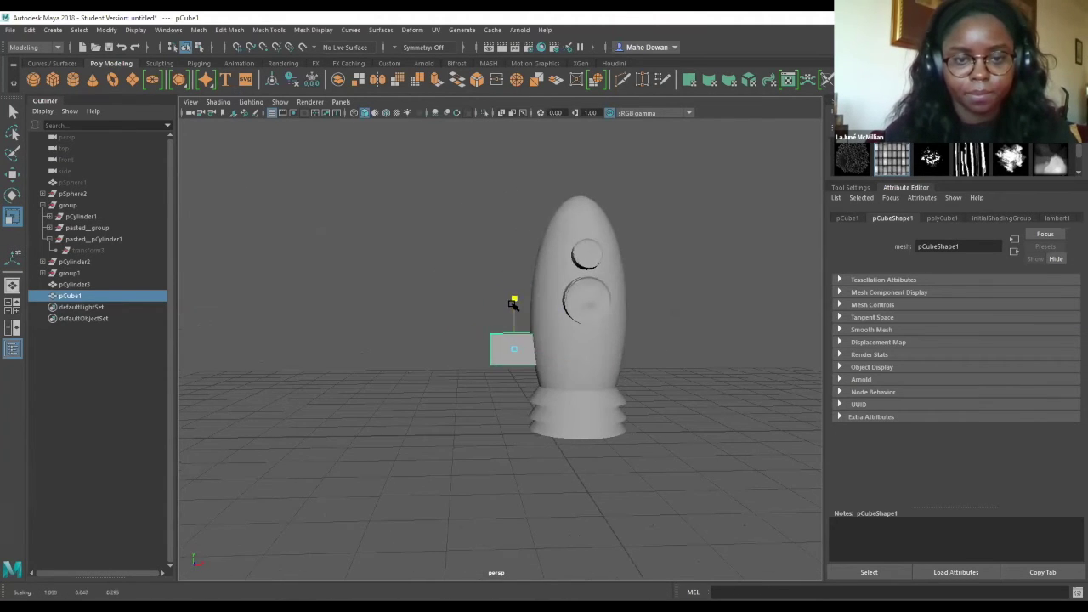
# Lengthen the block along X, slide it outward until its end meets the rocket, and set Subdivisions Width to 18.
pyautogui.press('w')
pyautogui.press('e')
pyautogui.press('r')
pyautogui.moveTo(565, 349); pyautogui.dragTo(683, 350)
pyautogui.press('w')
pyautogui.moveTo(566, 349); pyautogui.dragTo(513, 361)
pyautogui.press('r')
pyautogui.press('e')
pyautogui.press('w')
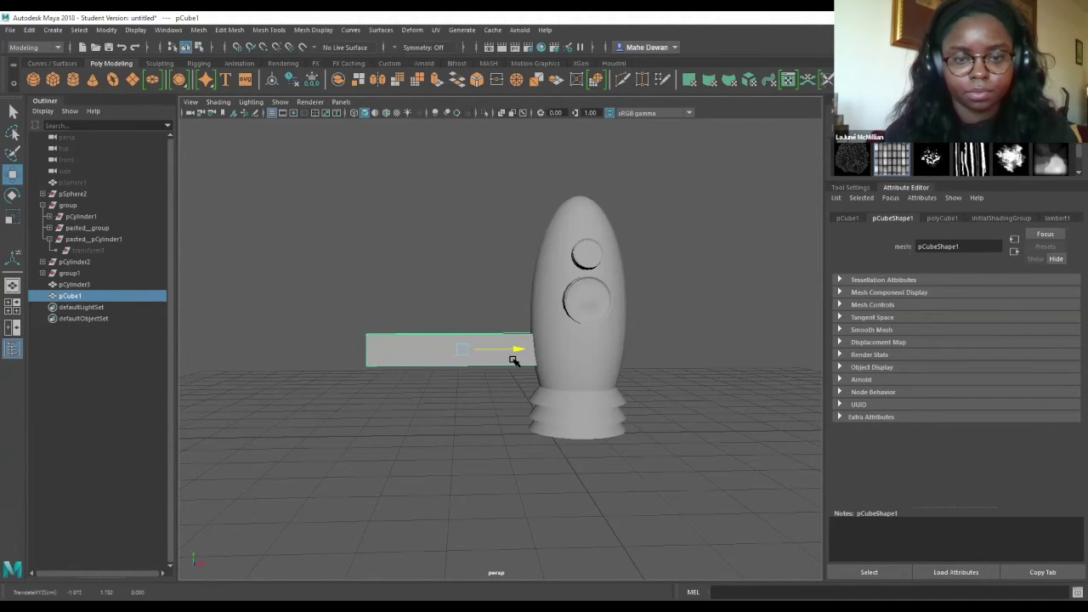
pyautogui.click(943, 218)
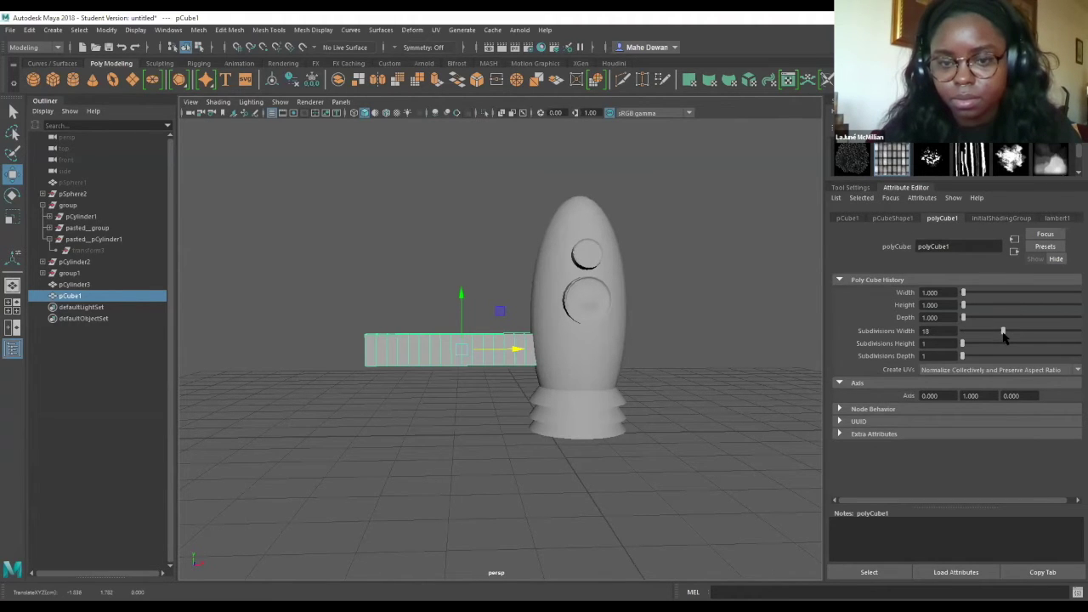
# Apply a Flare deformer to the block, setting Start Flare X to 2.010 and End Flare X to 0.464.
pyautogui.click(408, 33)
pyautogui.moveTo(476, 186)
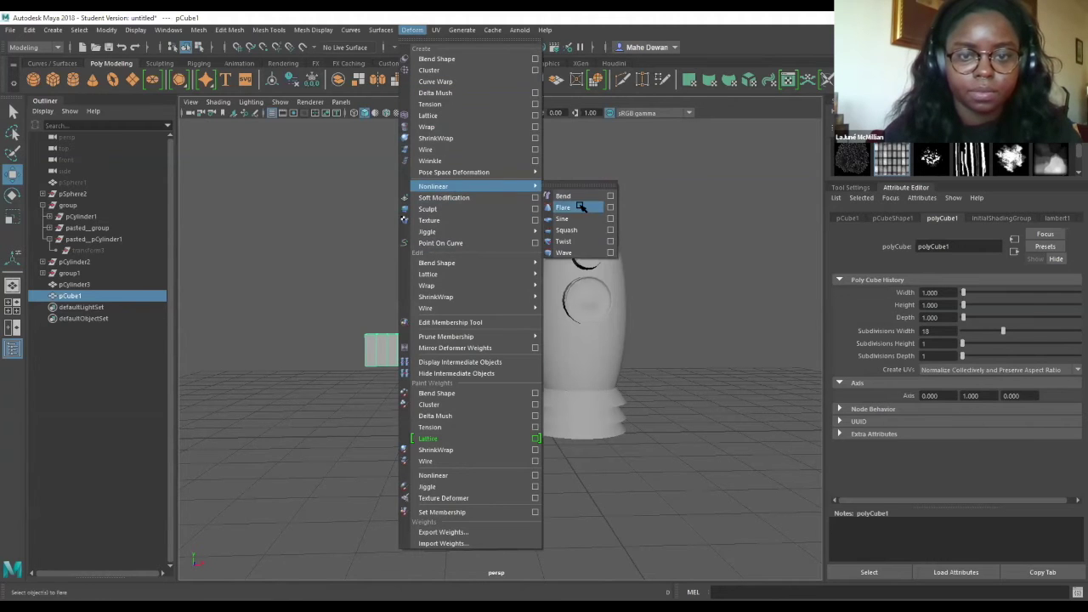
pyautogui.click(581, 207)
pyautogui.click(427, 350)
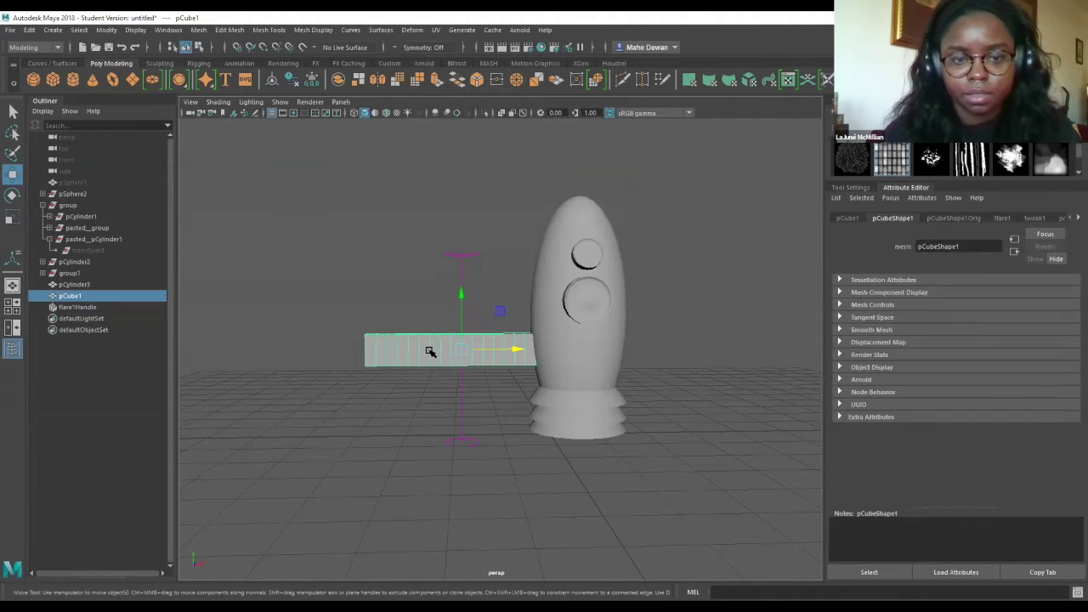
pyautogui.click(1001, 218)
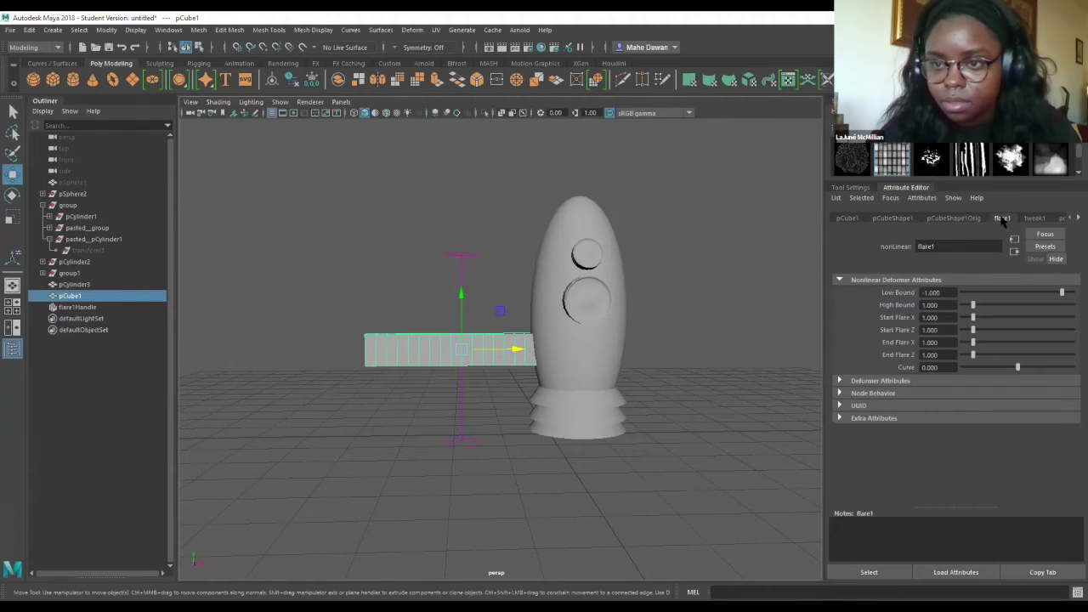
pyautogui.moveTo(978, 321); pyautogui.dragTo(968, 346)
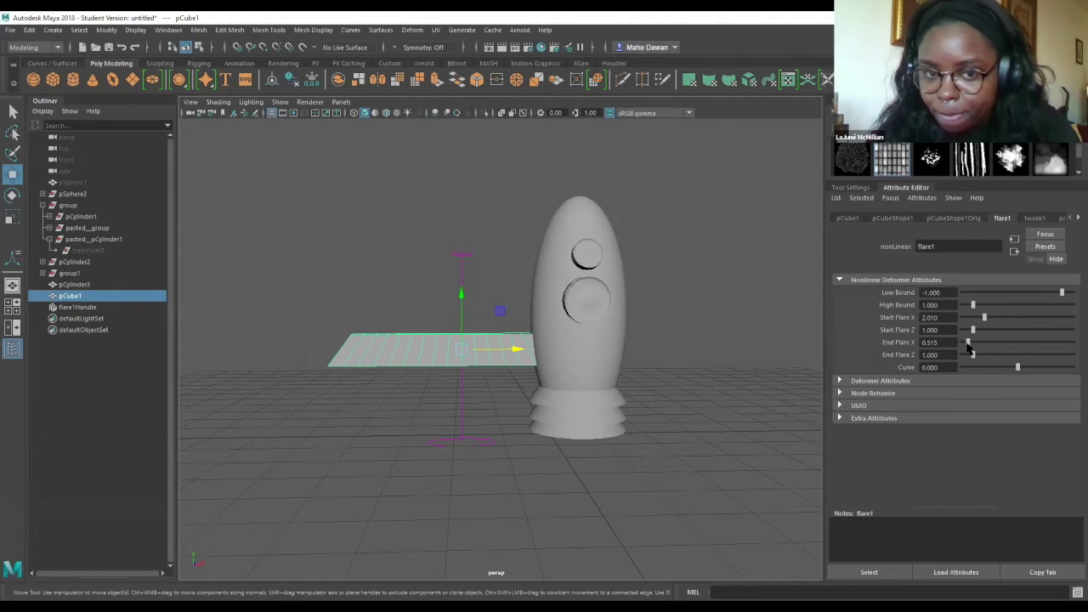
# Set End Flare X to 0.000 and rotate the block about Z until it stands upright as a pointed triangle.
pyautogui.press('e')
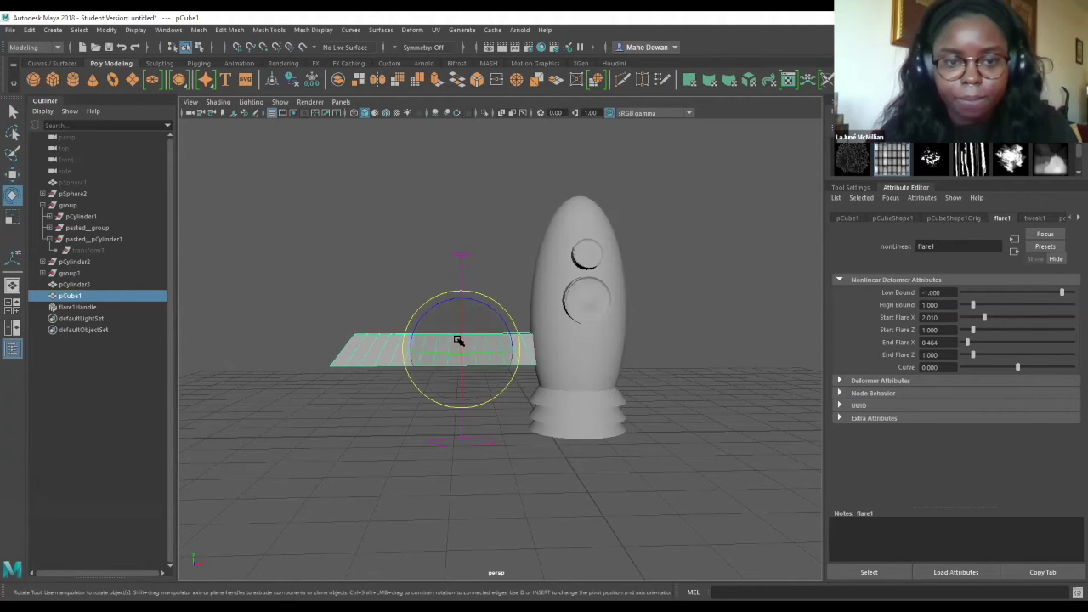
pyautogui.moveTo(481, 304); pyautogui.dragTo(423, 409)
pyautogui.moveTo(455, 436); pyautogui.dragTo(496, 316)
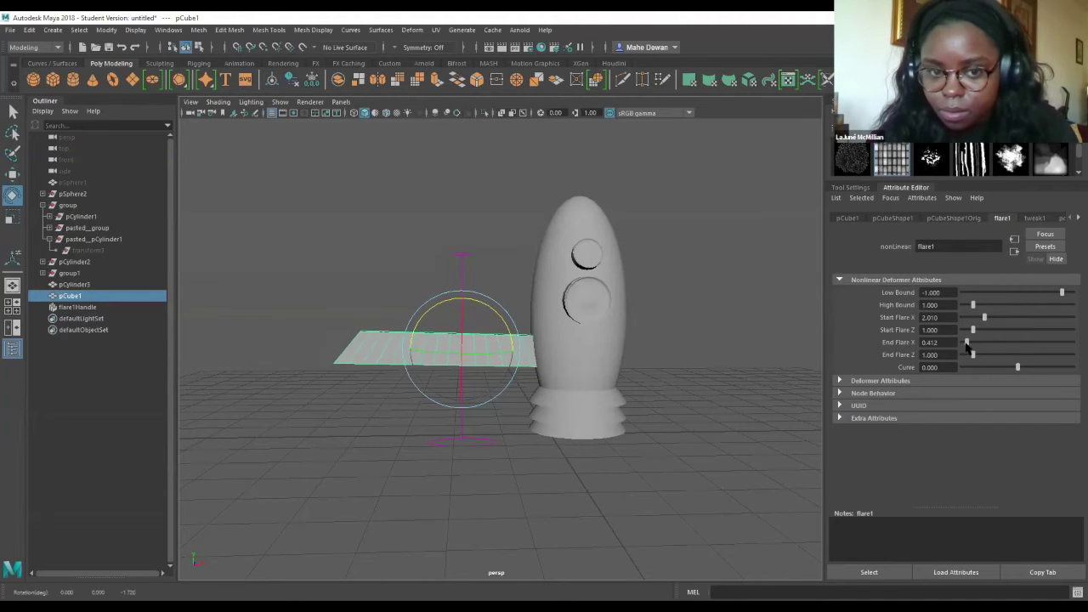
pyautogui.moveTo(964, 345); pyautogui.dragTo(957, 345)
pyautogui.moveTo(498, 316); pyautogui.dragTo(513, 342)
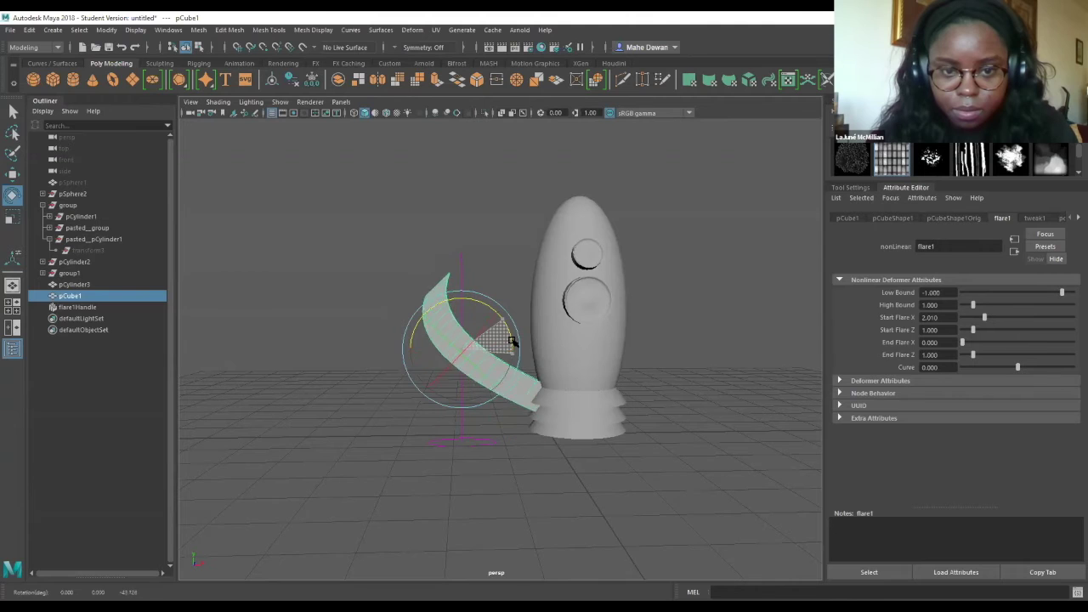
pyautogui.moveTo(462, 305); pyautogui.dragTo(504, 313)
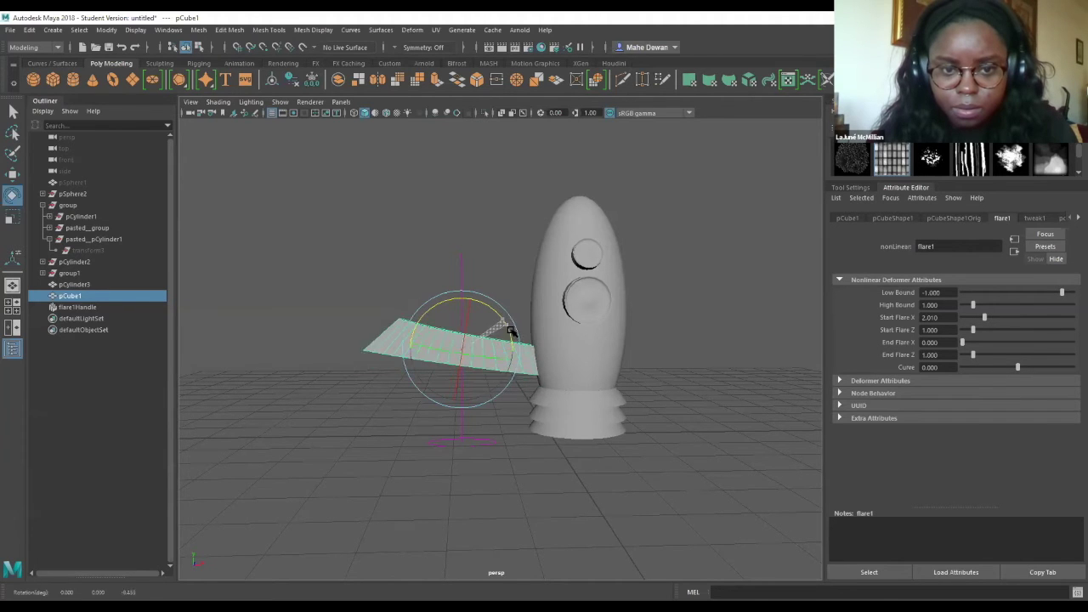
pyautogui.moveTo(510, 365); pyautogui.dragTo(494, 391)
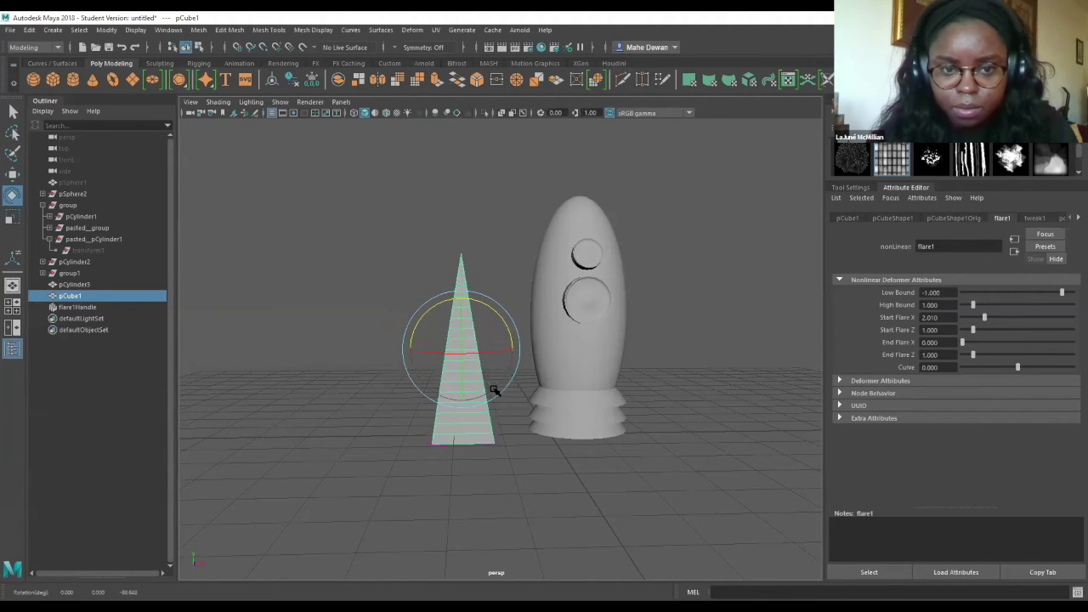
# Examine the upright triangular fin and its flared base beside the rocket at several distances.
pyautogui.scroll(4, 495, 390)
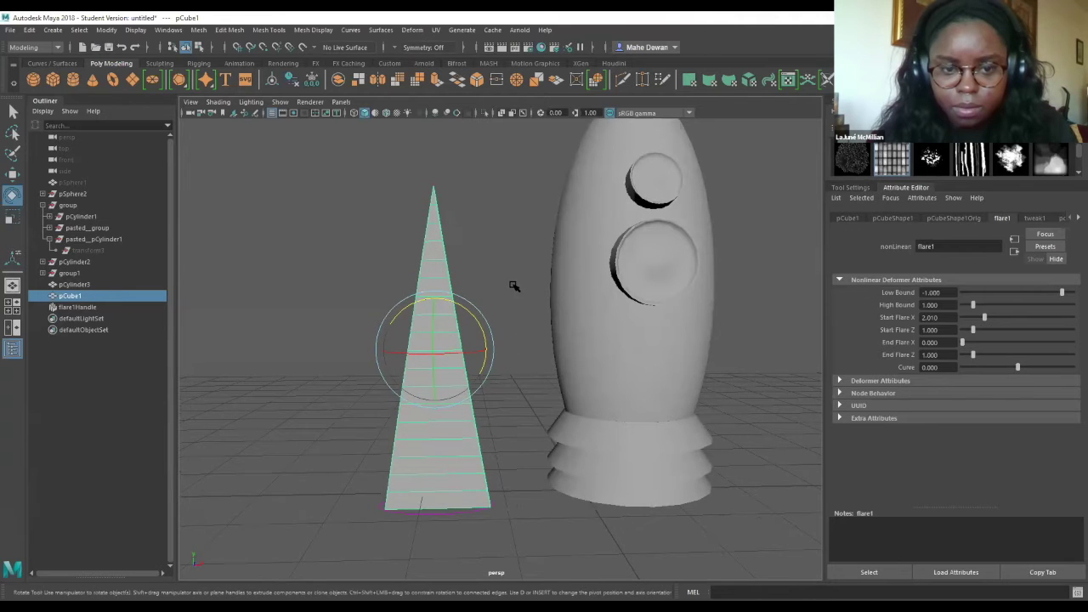
pyautogui.keyDown('alt'); pyautogui.moveTo(516, 274); pyautogui.dragTo(539, 408); pyautogui.keyUp('alt')
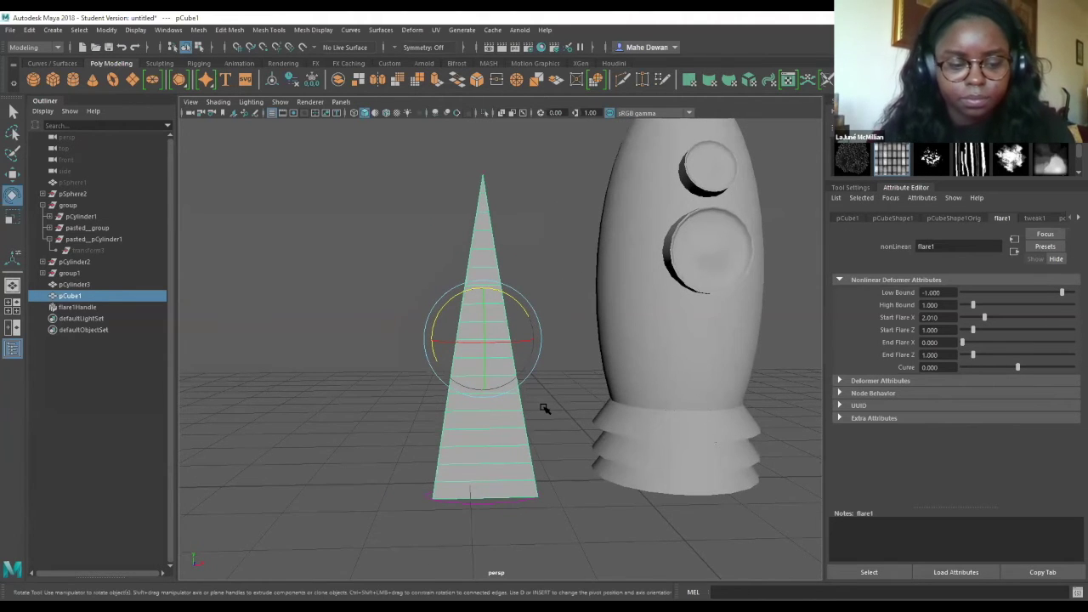
pyautogui.scroll(2, 545, 409)
pyautogui.scroll(-2, 544, 409)
pyautogui.scroll(2, 543, 409)
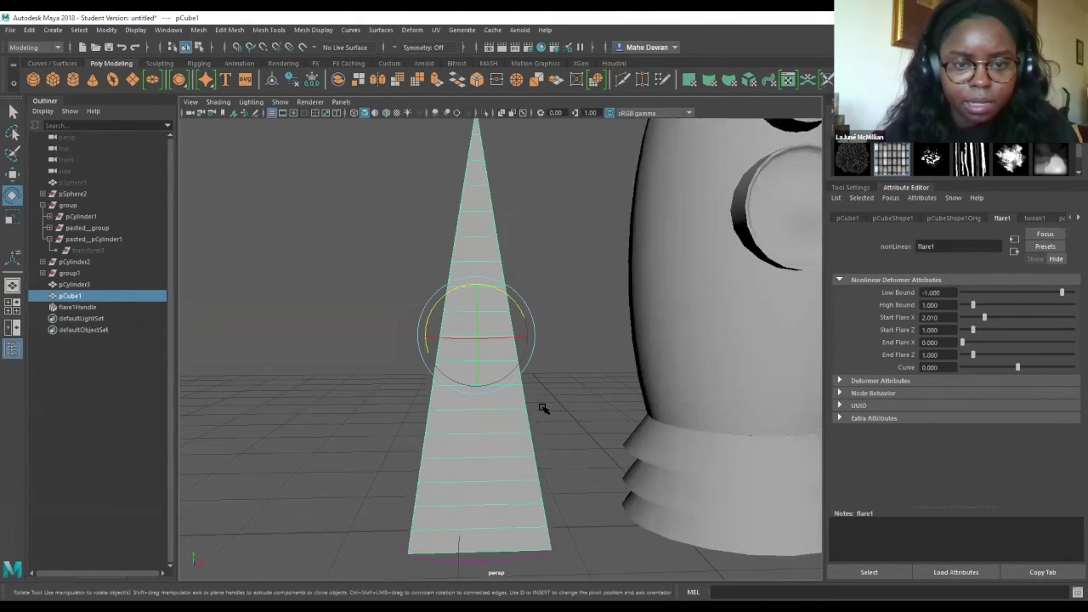
pyautogui.scroll(-3, 497, 387)
pyautogui.scroll(-2, 502, 483)
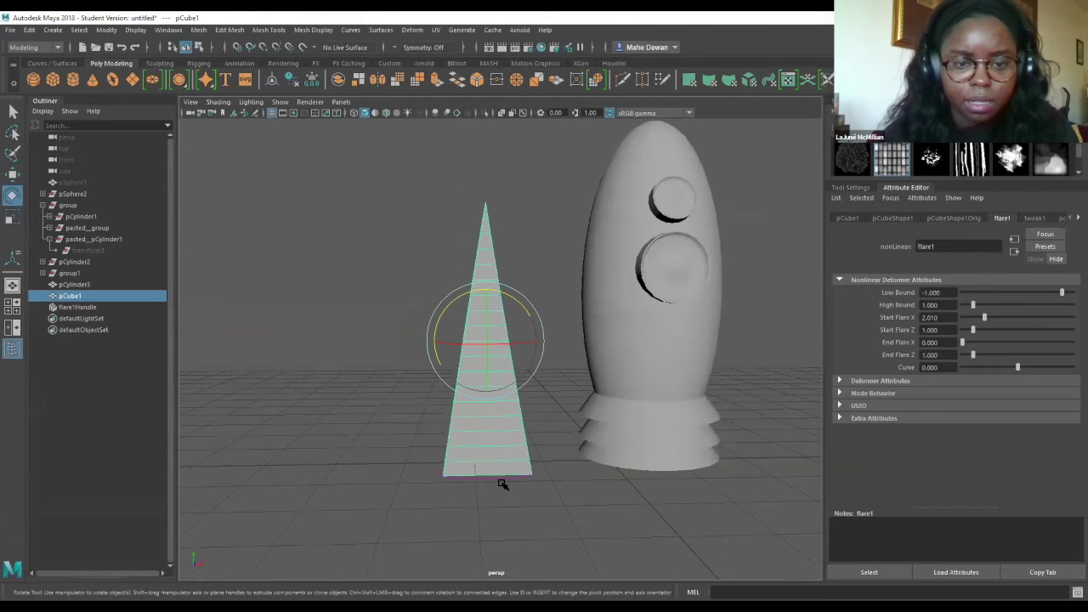
pyautogui.scroll(2, 552, 364)
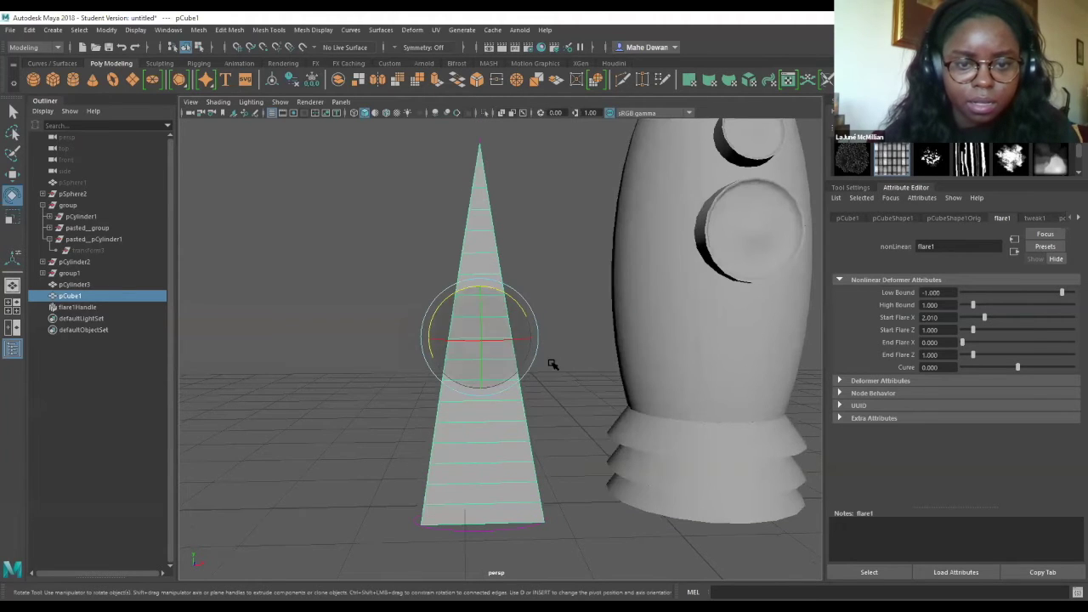
# Rotate the fin back to horizontal and set End Flare X to 0.155 and Start Flare X to 2.784.
pyautogui.moveTo(529, 355); pyautogui.dragTo(510, 343)
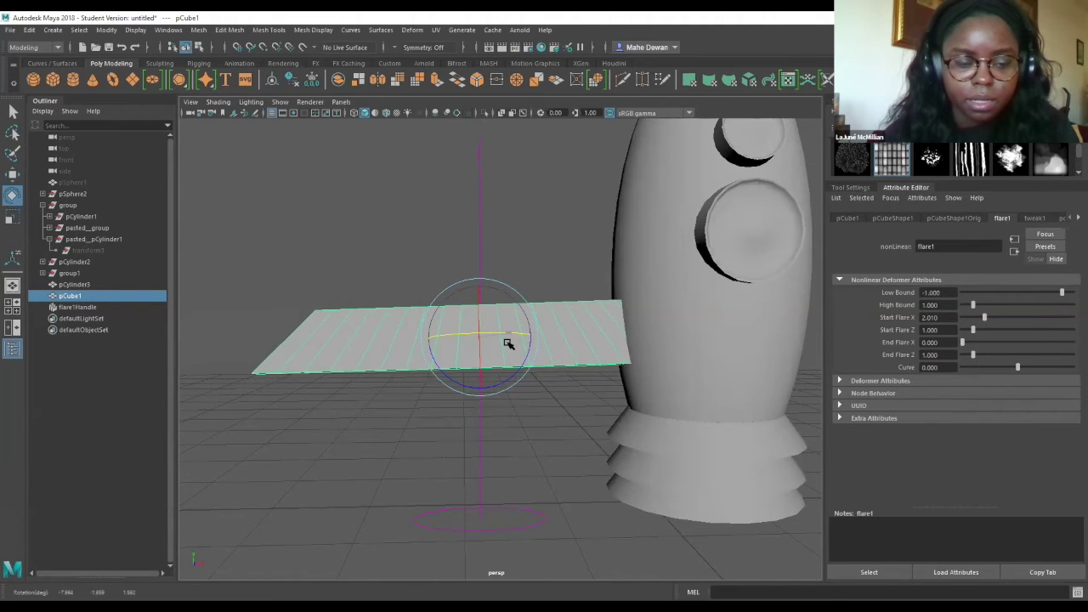
pyautogui.moveTo(531, 339)
pyautogui.mouseDown()
pyautogui.moveTo(530, 369)
pyautogui.moveTo(462, 417)
pyautogui.moveTo(403, 397)
pyautogui.moveTo(379, 361)
pyautogui.moveTo(372, 318)
pyautogui.moveTo(464, 376)
pyautogui.moveTo(571, 357)
pyautogui.moveTo(552, 328)
pyautogui.moveTo(546, 341)
pyautogui.mouseUp()
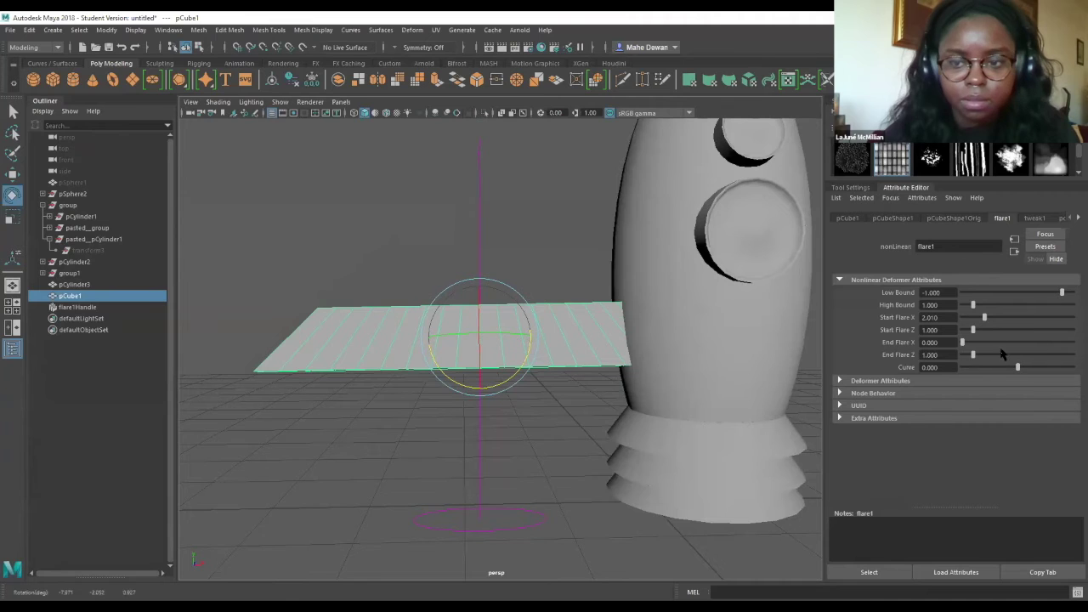
pyautogui.moveTo(966, 344); pyautogui.dragTo(992, 324)
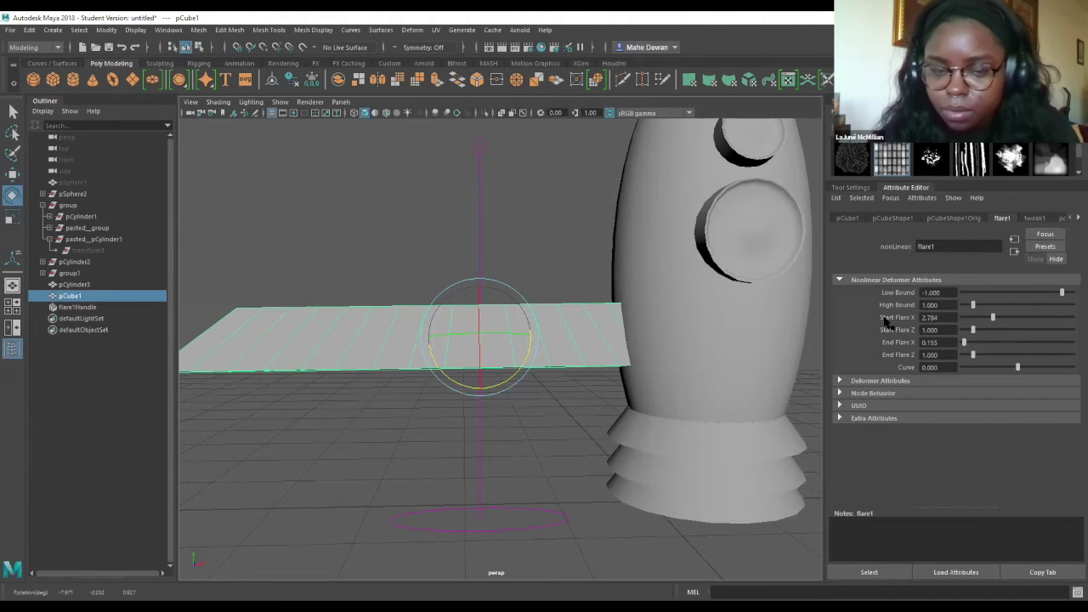
# Undo the trial rotation of the flared fin and delete the fin from the scene.
pyautogui.moveTo(524, 348); pyautogui.dragTo(539, 297)
pyautogui.scroll(5, 515, 283)
pyautogui.scroll(-3, 544, 318)
pyautogui.scroll(3, 549, 314)
pyautogui.scroll(3, 535, 286)
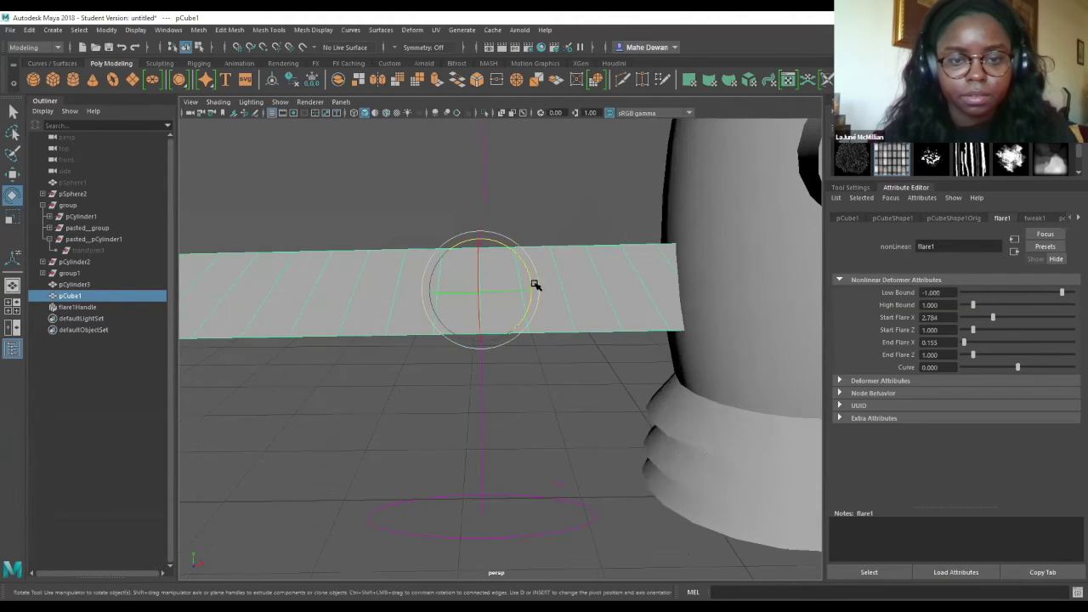
pyautogui.moveTo(545, 296)
pyautogui.mouseDown()
pyautogui.moveTo(544, 309)
pyautogui.moveTo(536, 287)
pyautogui.moveTo(530, 297)
pyautogui.mouseUp()
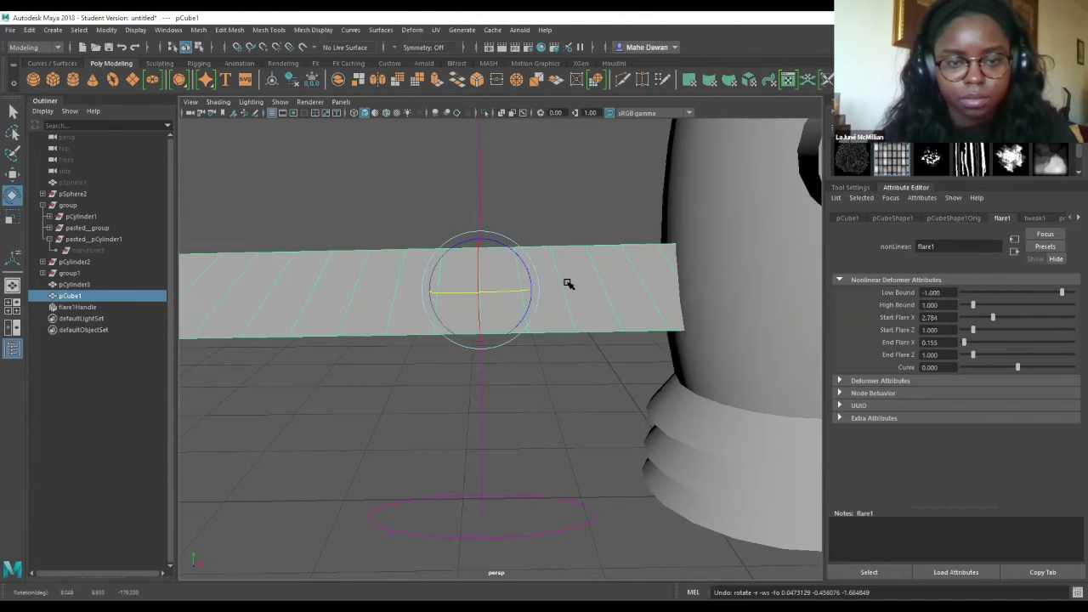
pyautogui.scroll(-3, 568, 284)
pyautogui.press('Delete')
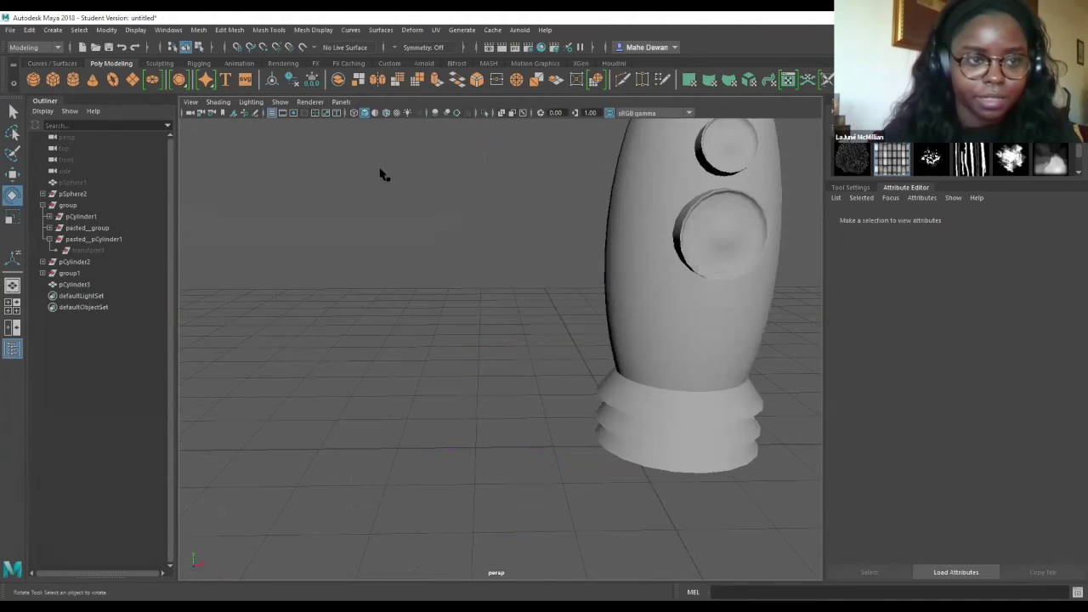
# Create a new polygon cube, move it to about -1.87 in X beside the rocket, and raise it along Y.
pyautogui.keyDown('shift'); pyautogui.moveTo(481, 418); pyautogui.dragTo(642, 443, button='right'); pyautogui.keyUp('shift')
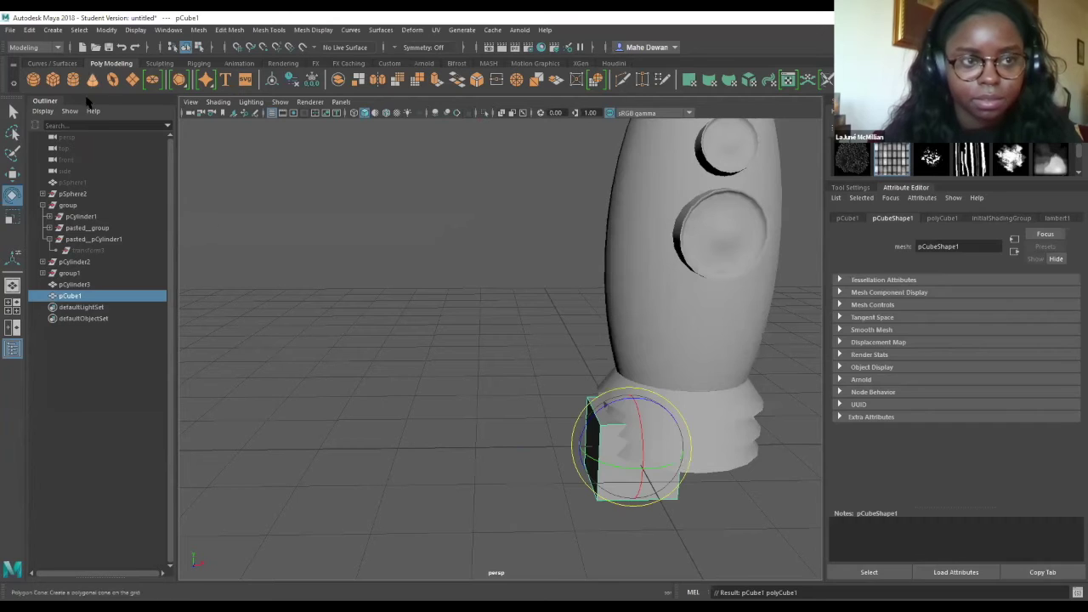
pyautogui.press('w')
pyautogui.moveTo(687, 449); pyautogui.dragTo(540, 446)
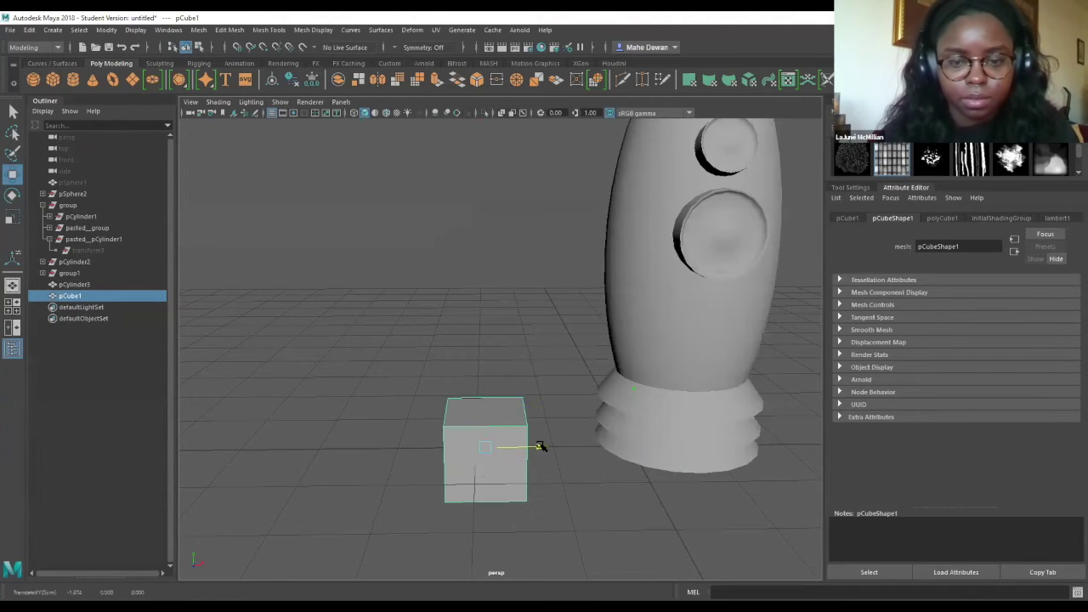
pyautogui.moveTo(483, 405); pyautogui.dragTo(620, 322)
# Scale the cube into a long thin slab extending along X and slide it so its inner end meets the rocket body.
pyautogui.keyDown('alt'); pyautogui.moveTo(489, 350); pyautogui.dragTo(313, 327); pyautogui.keyUp('alt')
pyautogui.press('r')
pyautogui.keyDown('alt'); pyautogui.moveTo(456, 305); pyautogui.dragTo(687, 306); pyautogui.keyUp('alt')
pyautogui.moveTo(687, 306); pyautogui.dragTo(748, 323, button='middle')
pyautogui.keyDown('alt'); pyautogui.moveTo(748, 323); pyautogui.dragTo(693, 318, button='right'); pyautogui.keyUp('alt')
pyautogui.press('w')
pyautogui.moveTo(678, 340); pyautogui.dragTo(617, 340)
# Set the slab's Subdivisions Width to 19 and reduce its height along Y.
pyautogui.click(940, 217)
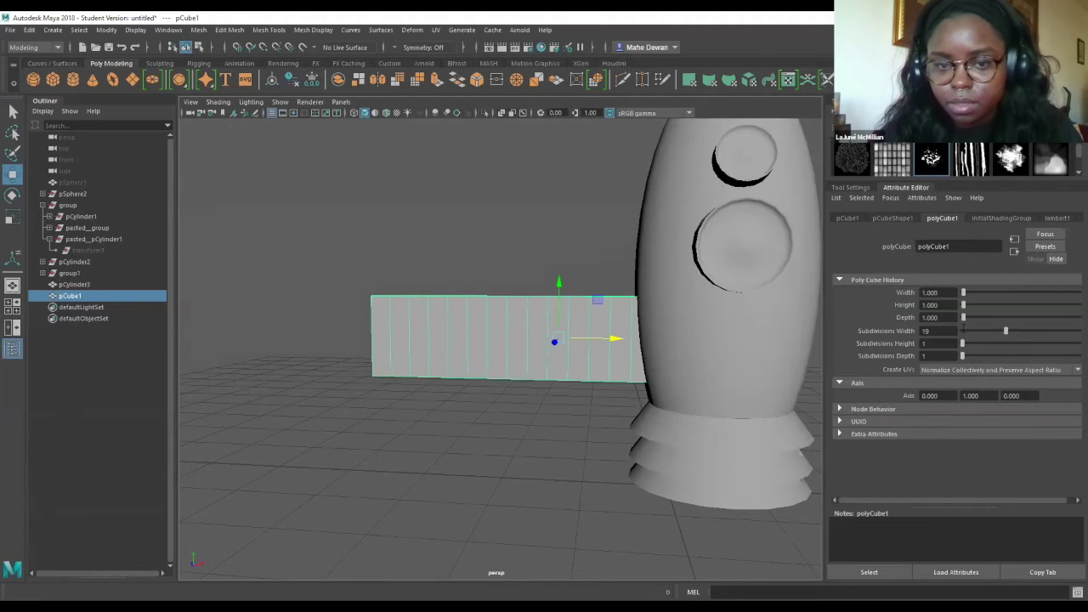
pyautogui.press('e')
pyautogui.press('r')
pyautogui.moveTo(559, 289); pyautogui.dragTo(560, 311)
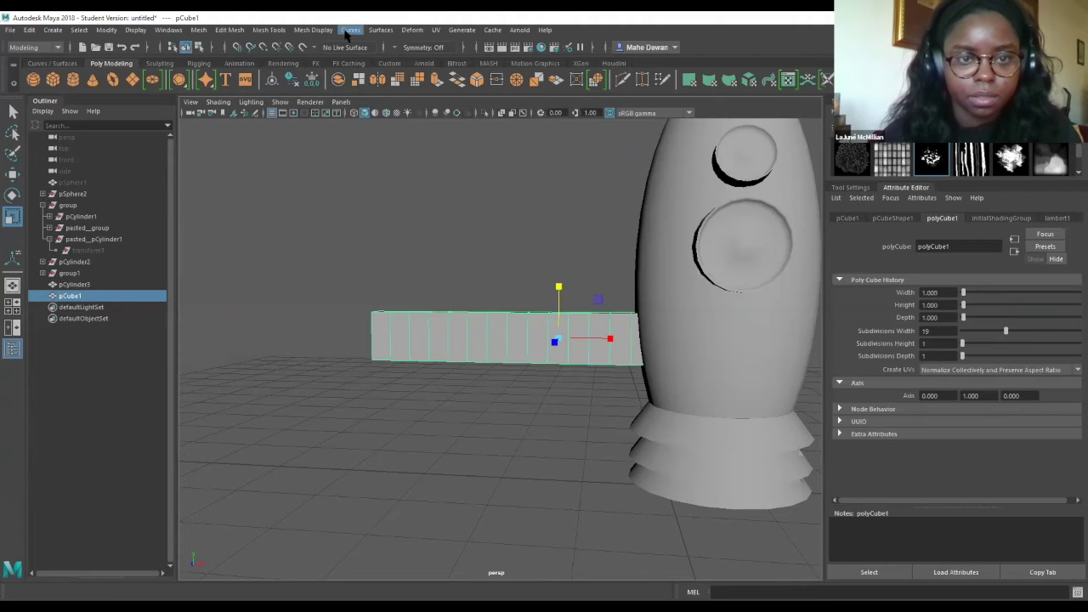
# Apply a nonlinear Flare deformer to the subdivided slab and reselect the slab.
pyautogui.click(348, 31)
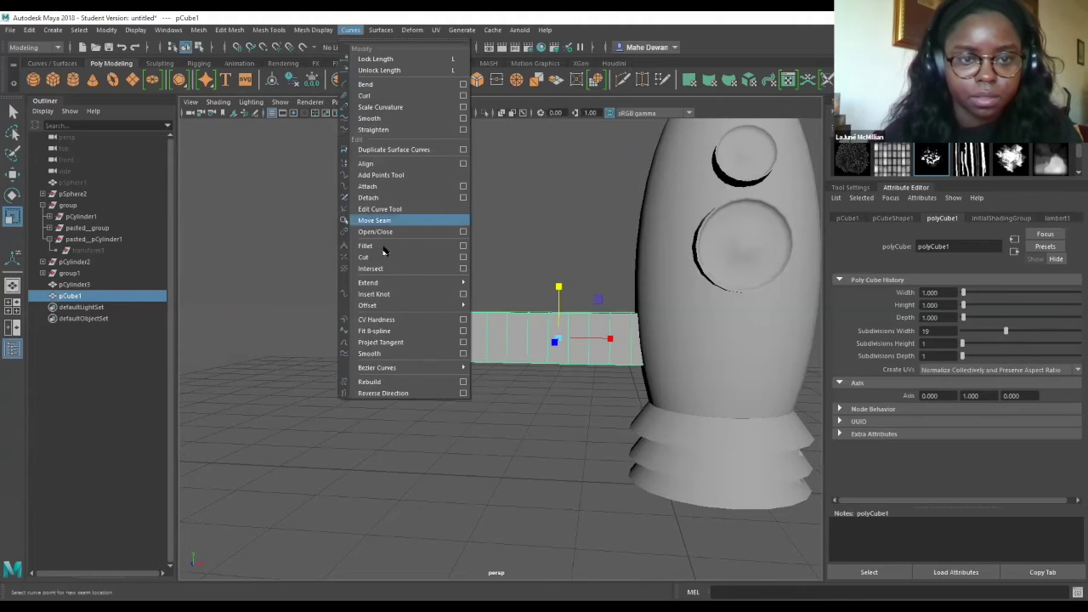
pyautogui.click(412, 30)
pyautogui.moveTo(476, 200)
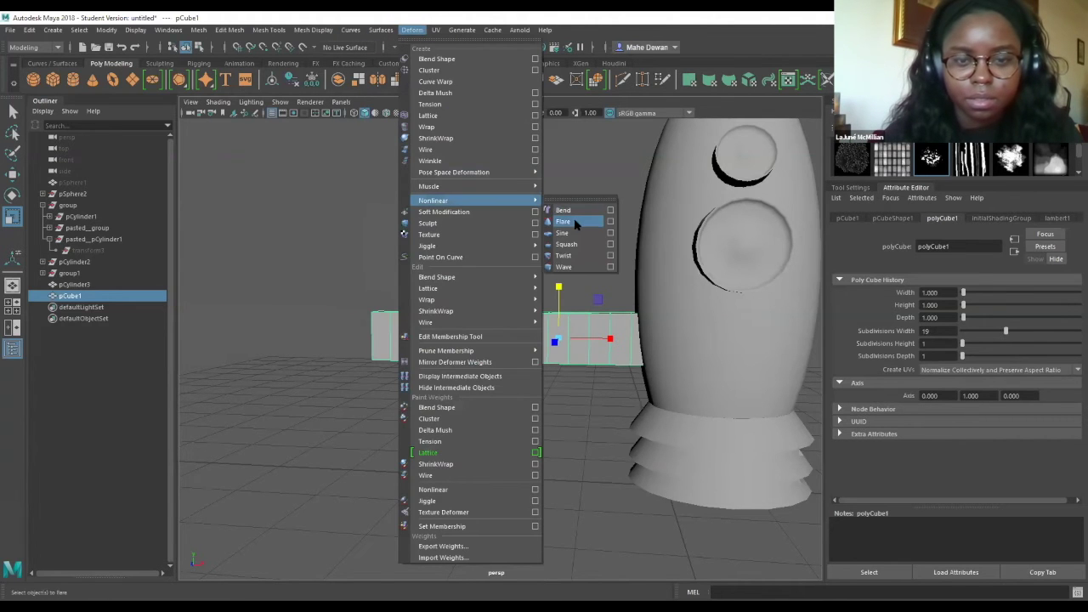
pyautogui.click(586, 223)
pyautogui.click(522, 339)
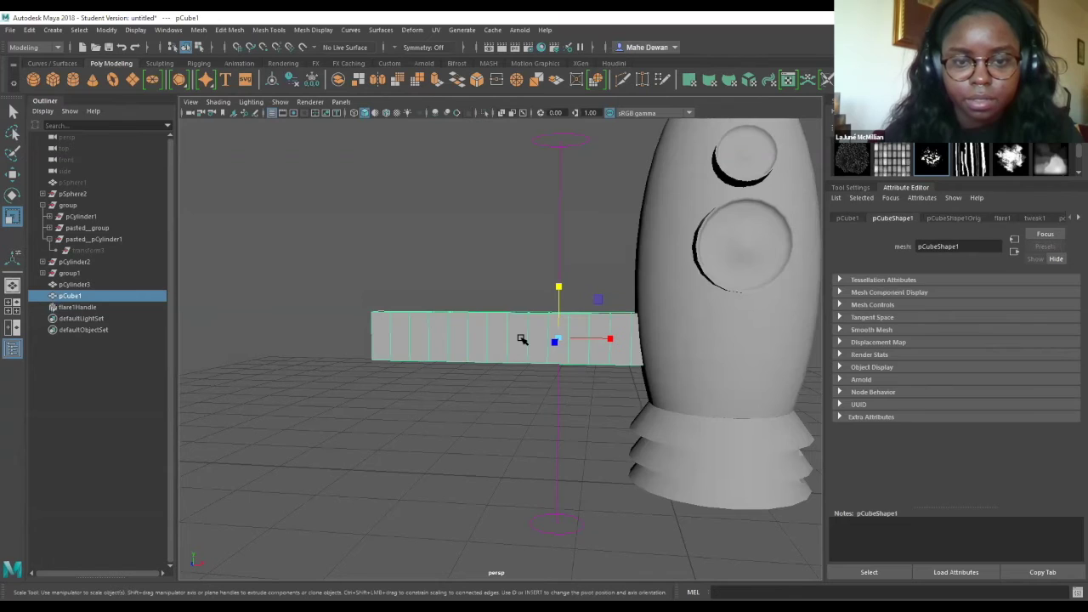
# Set the slab's flare deformer to a Start Flare X of about 1.8 and an End Flare X of 0.
pyautogui.click(1002, 218)
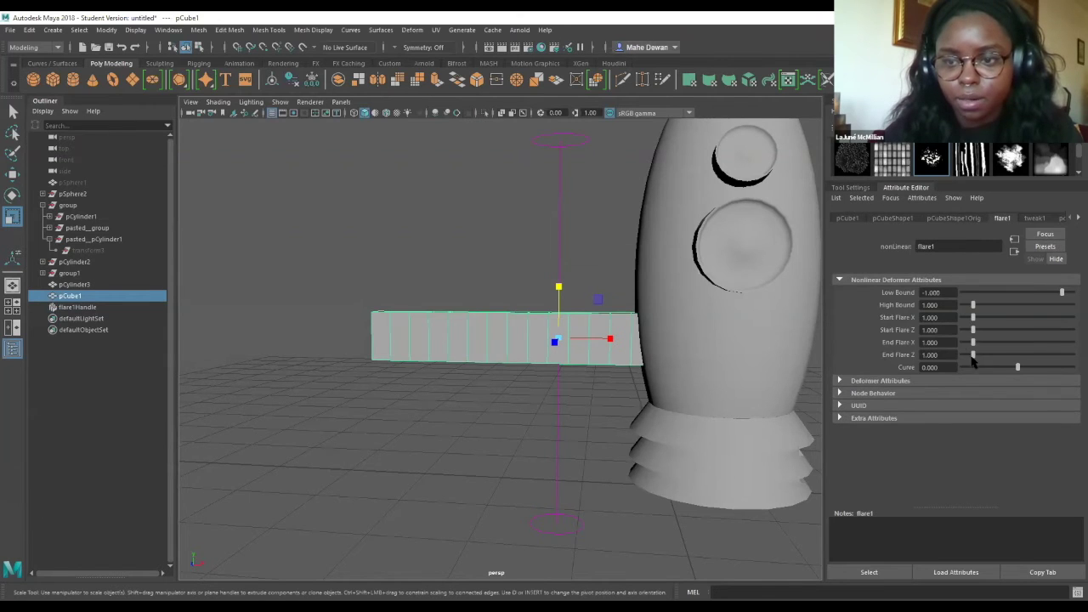
pyautogui.moveTo(974, 319); pyautogui.dragTo(986, 318)
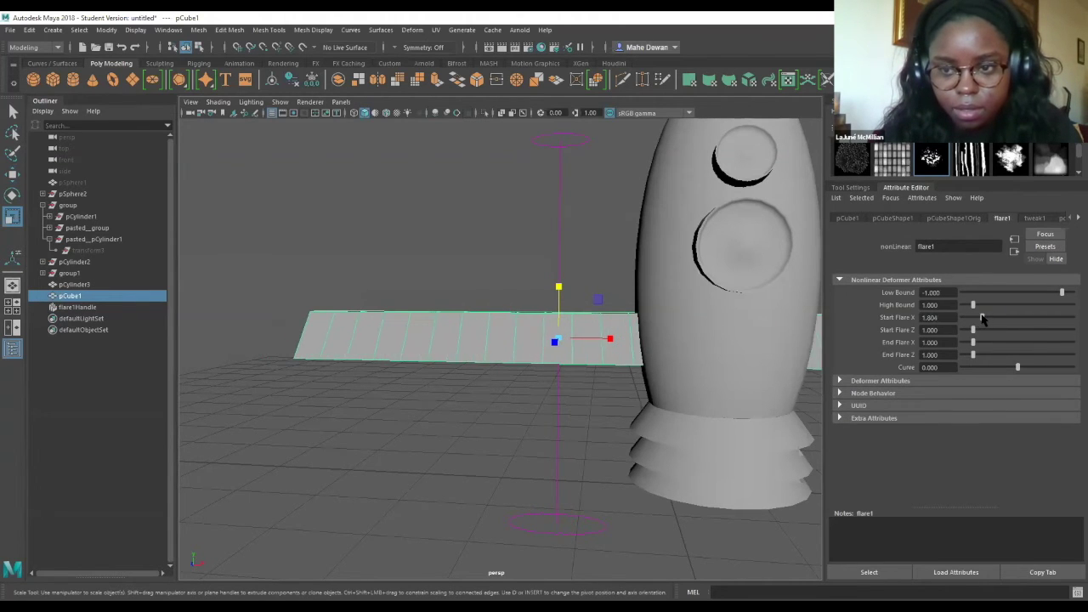
pyautogui.moveTo(975, 347); pyautogui.dragTo(967, 344)
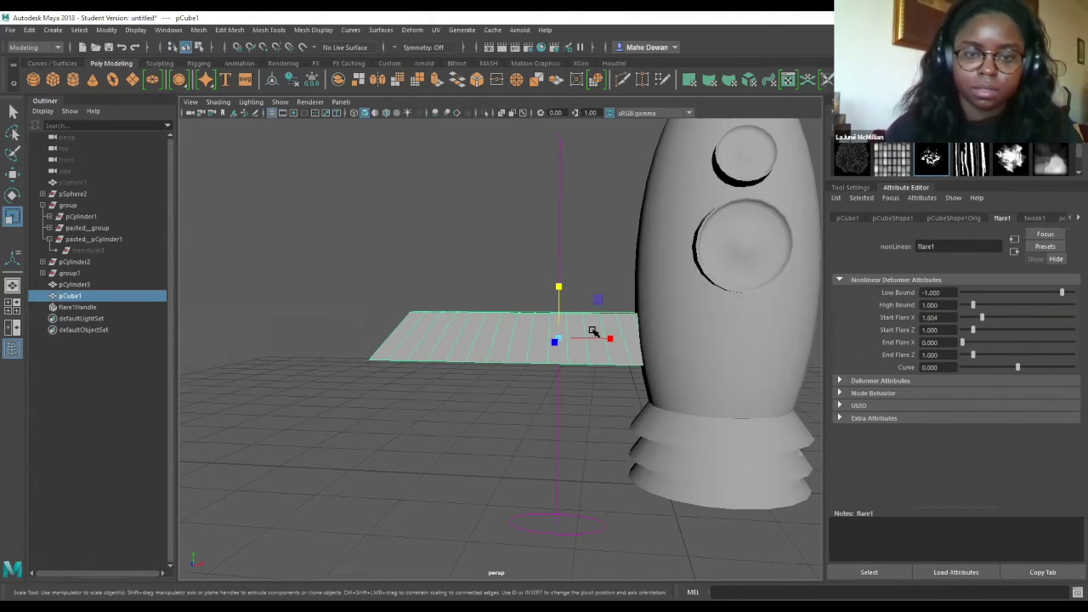
# Rotate the slab about 90° around Z so it stands upright, and apply a nonlinear Bend deformer to it.
pyautogui.press('e')
pyautogui.moveTo(586, 300); pyautogui.dragTo(536, 308)
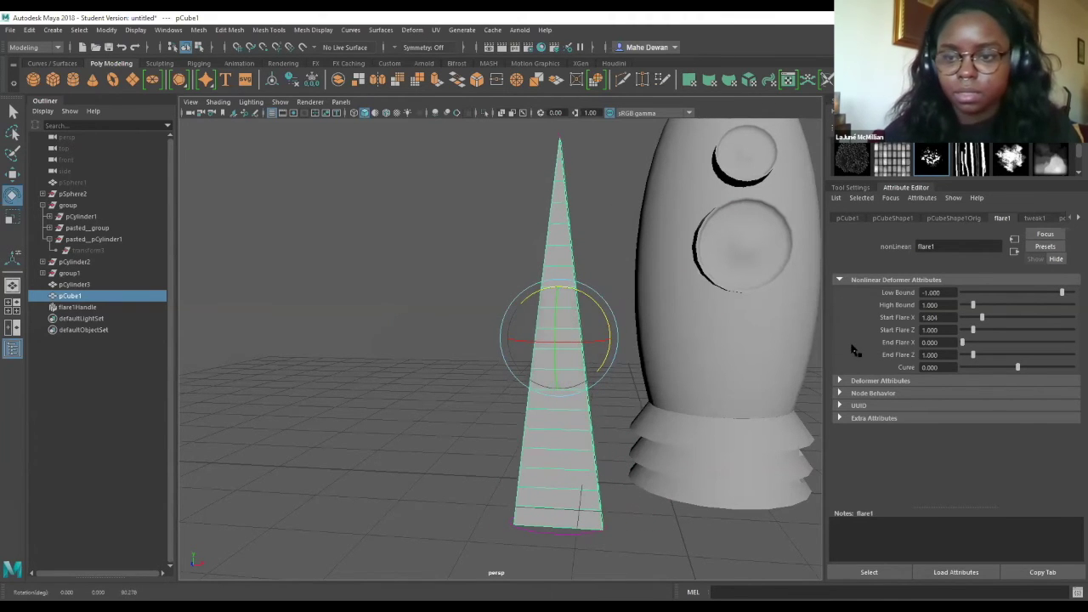
pyautogui.click(412, 30)
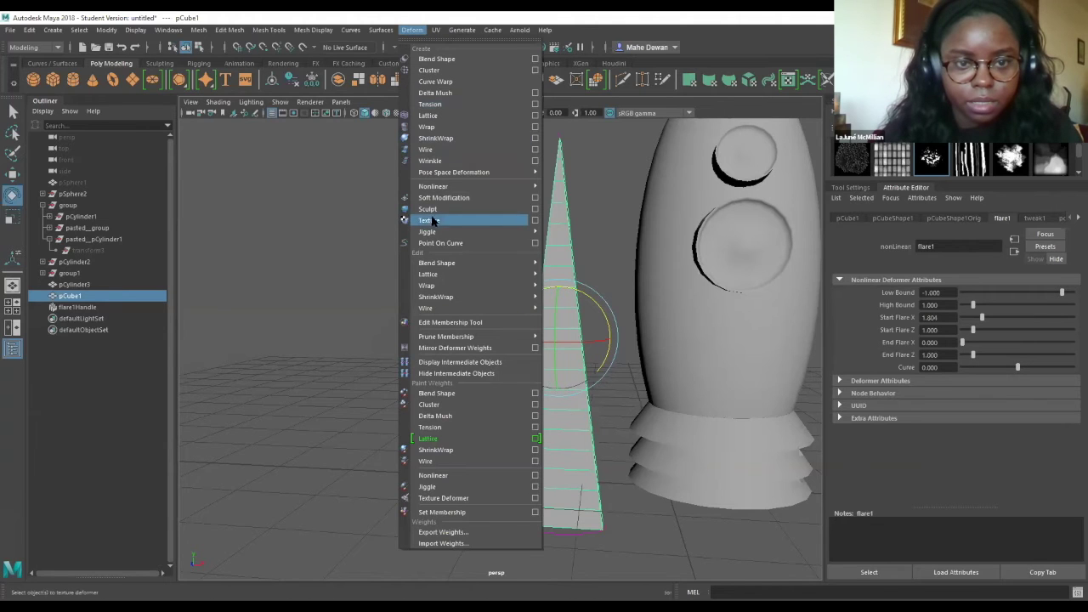
pyautogui.moveTo(527, 187)
pyautogui.click(563, 197)
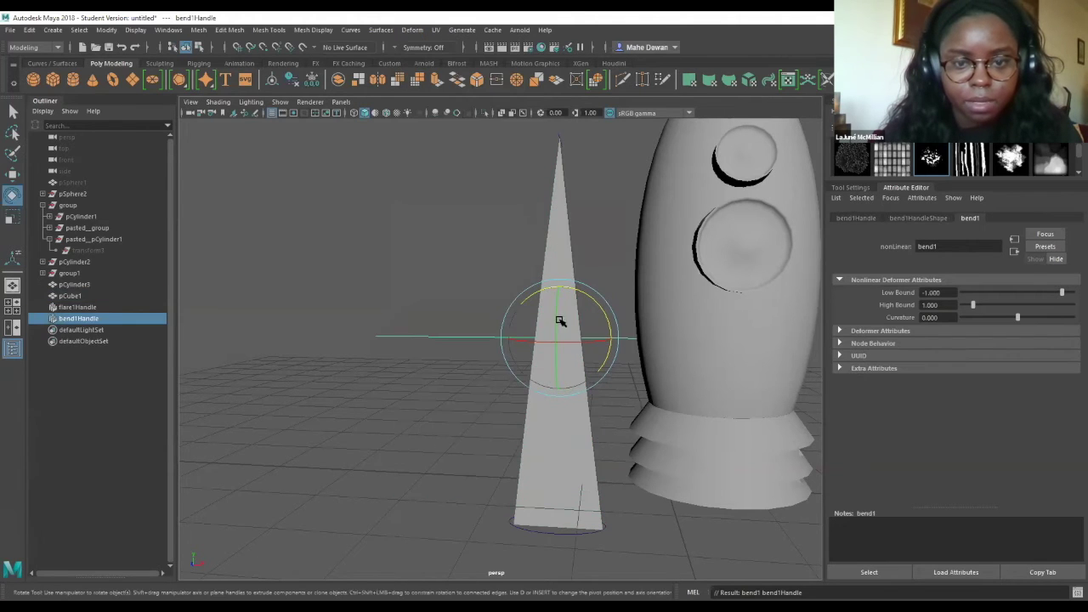
# Set the bend deformer's Curvature to about 70.5 and rotate the fin around Z so its wide end curls outward.
pyautogui.moveTo(578, 281); pyautogui.dragTo(555, 279)
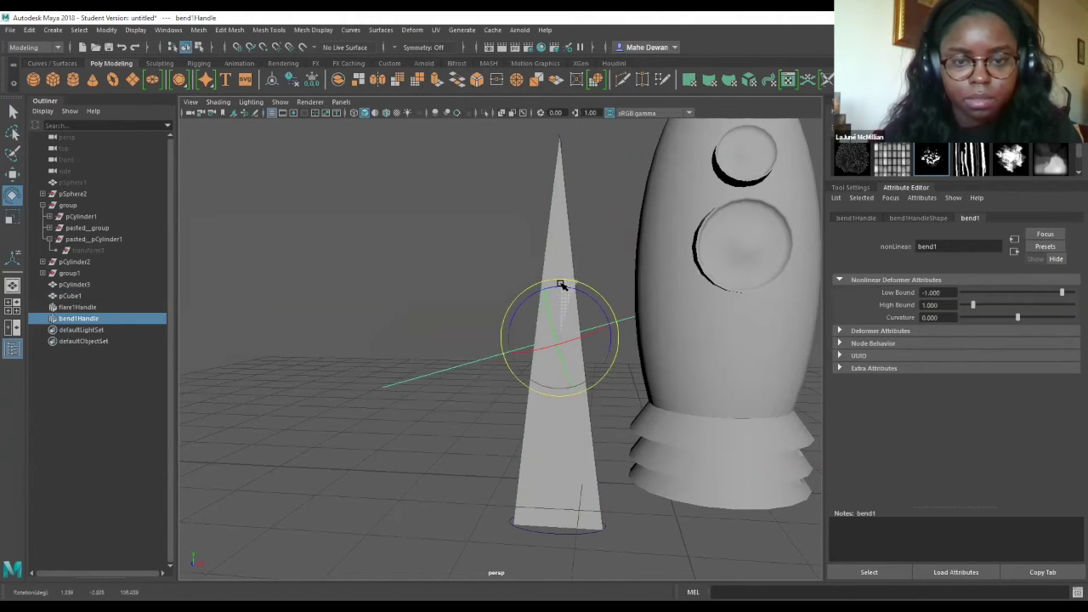
pyautogui.click(560, 447)
pyautogui.moveTo(1017, 318); pyautogui.dragTo(1038, 318)
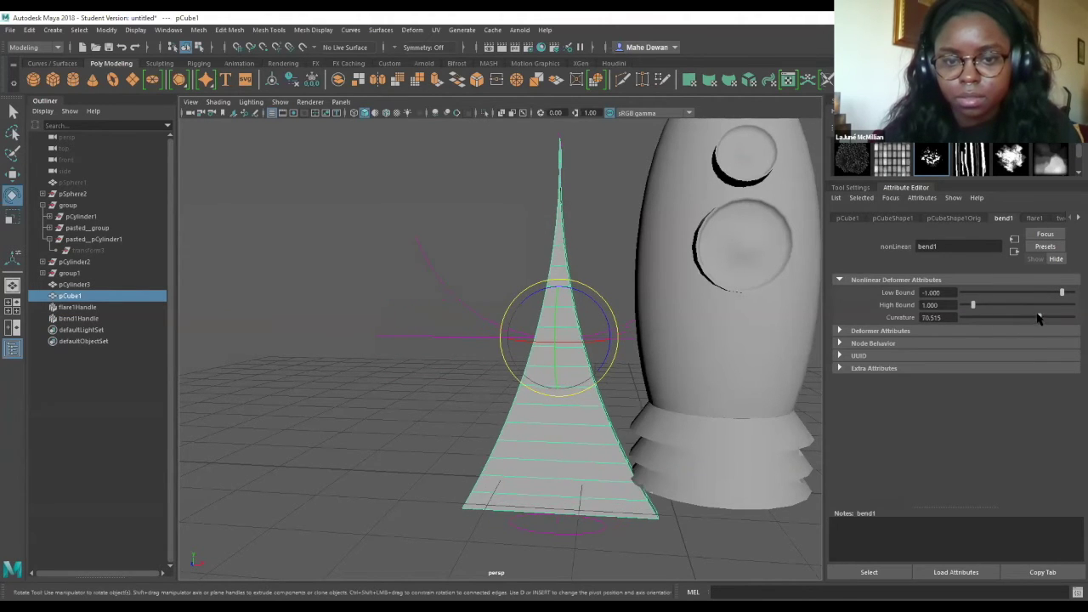
pyautogui.moveTo(544, 293); pyautogui.dragTo(433, 341)
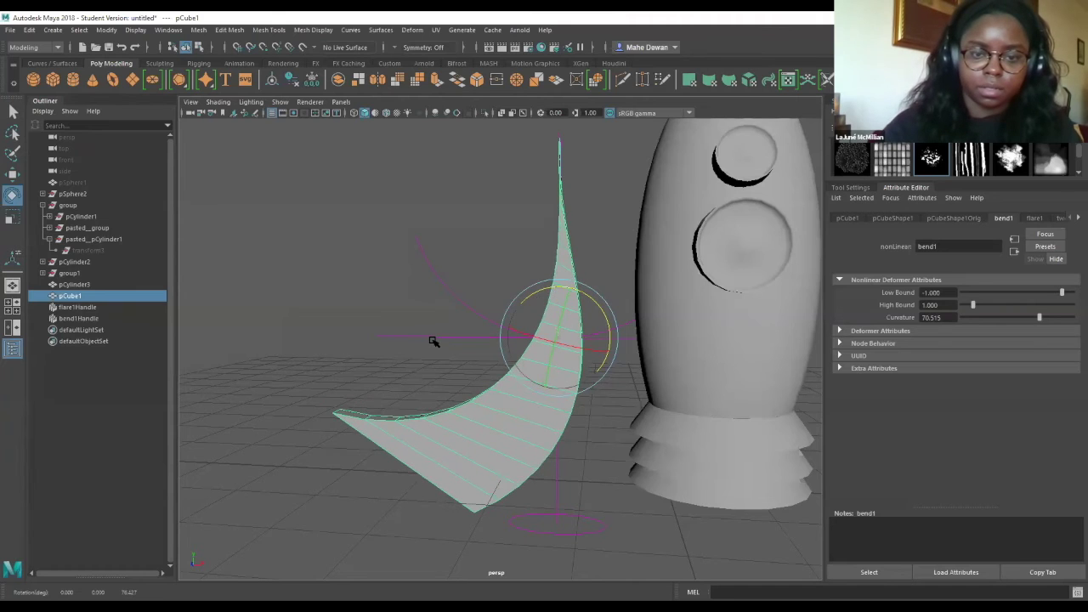
pyautogui.click(434, 341)
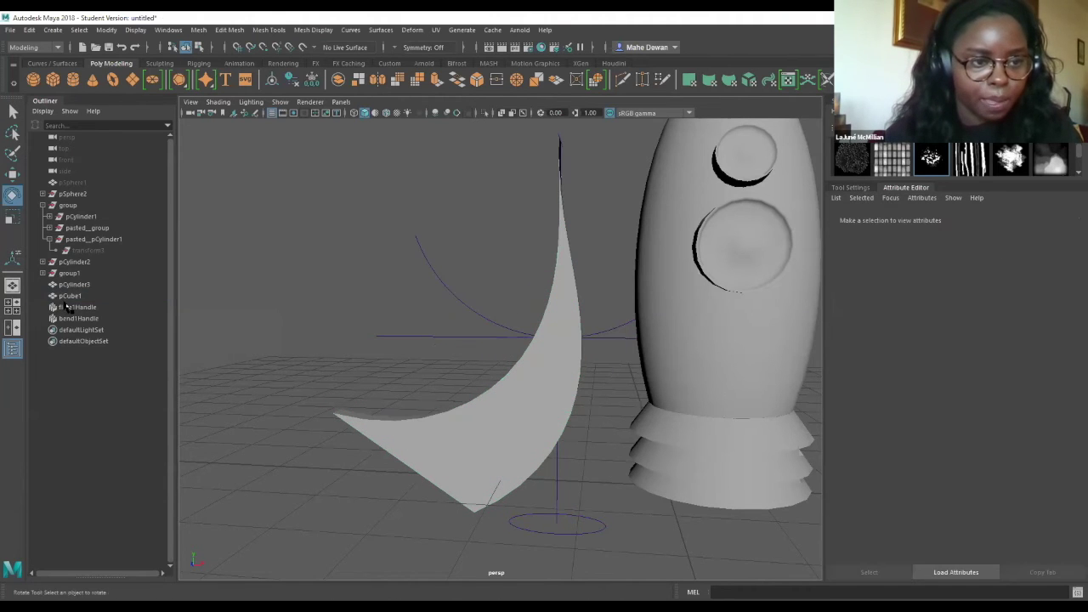
# Hide the bend and flare deformer handles around the fin.
pyautogui.click(460, 460)
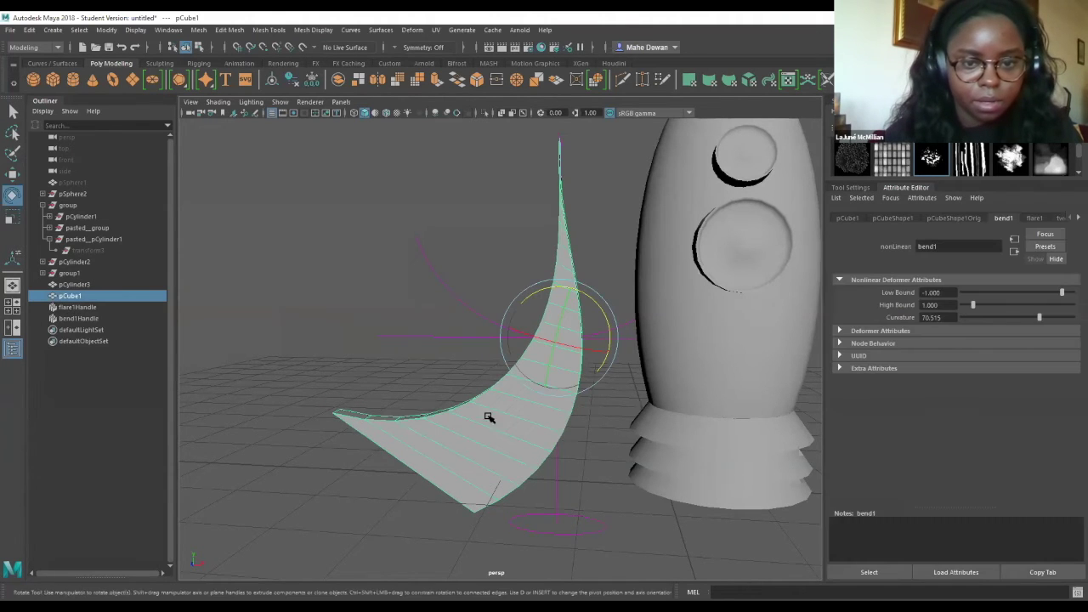
pyautogui.click(455, 337)
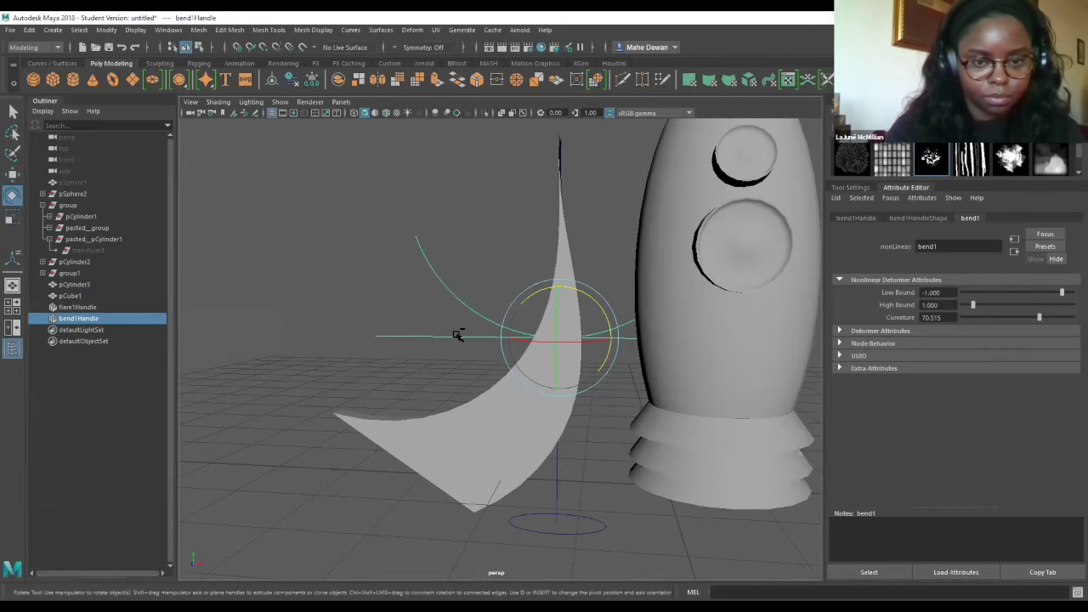
pyautogui.hotkey('ctrl', 'h')
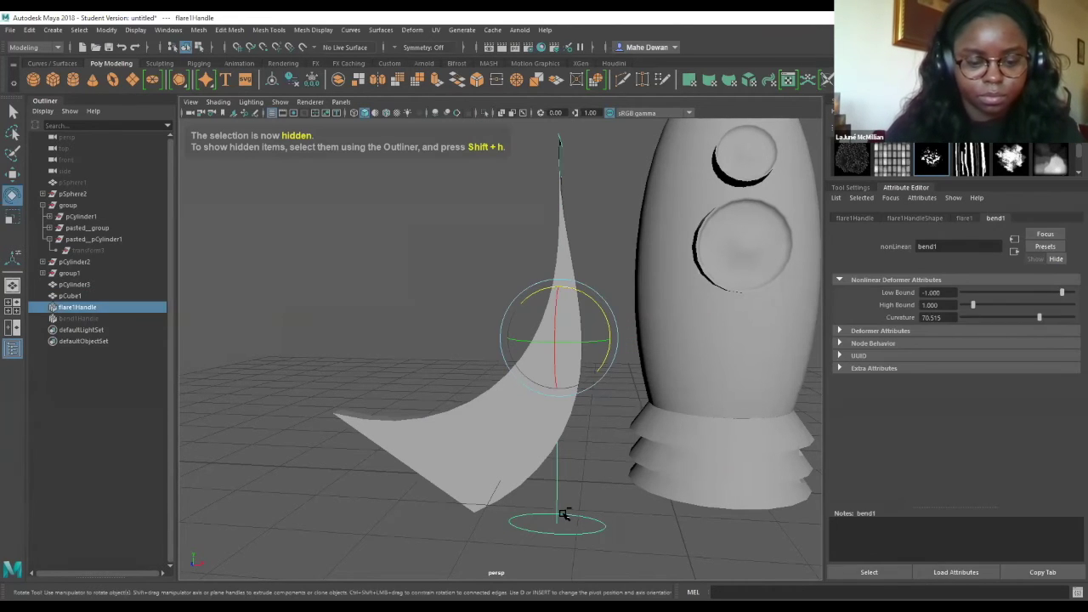
# Rotate the fin freely into an upward-curving crescent beside the rocket.
pyautogui.click(515, 435)
pyautogui.moveTo(606, 305); pyautogui.dragTo(374, 260)
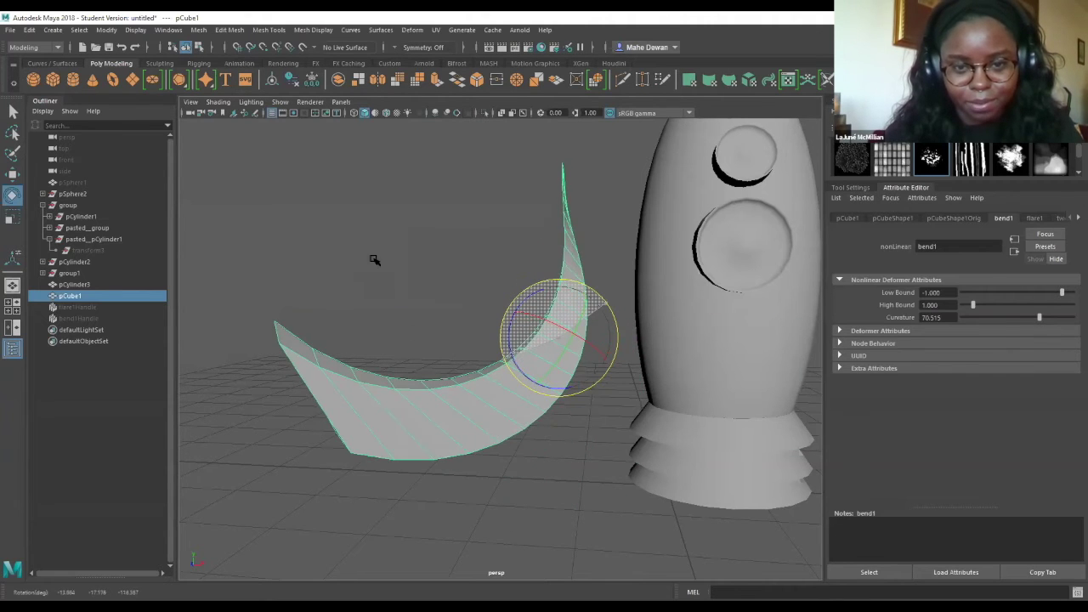
pyautogui.moveTo(544, 400); pyautogui.dragTo(622, 369)
pyautogui.scroll(-6, 647, 315)
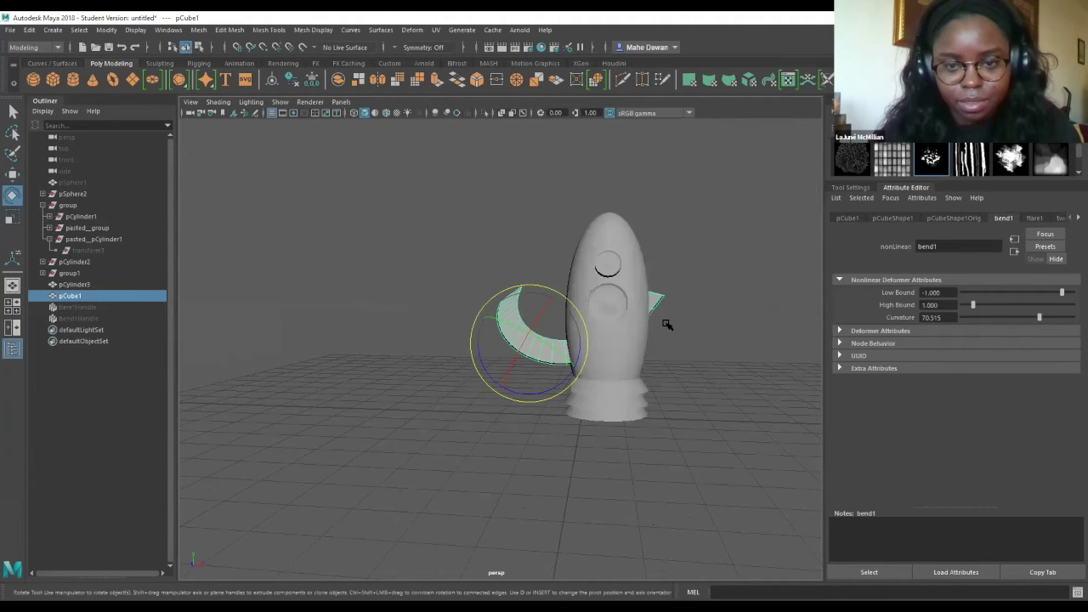
# Slide the rocket body along X away from the fin until its side meets the crescent, and undo the last fin move.
pyautogui.click(553, 351)
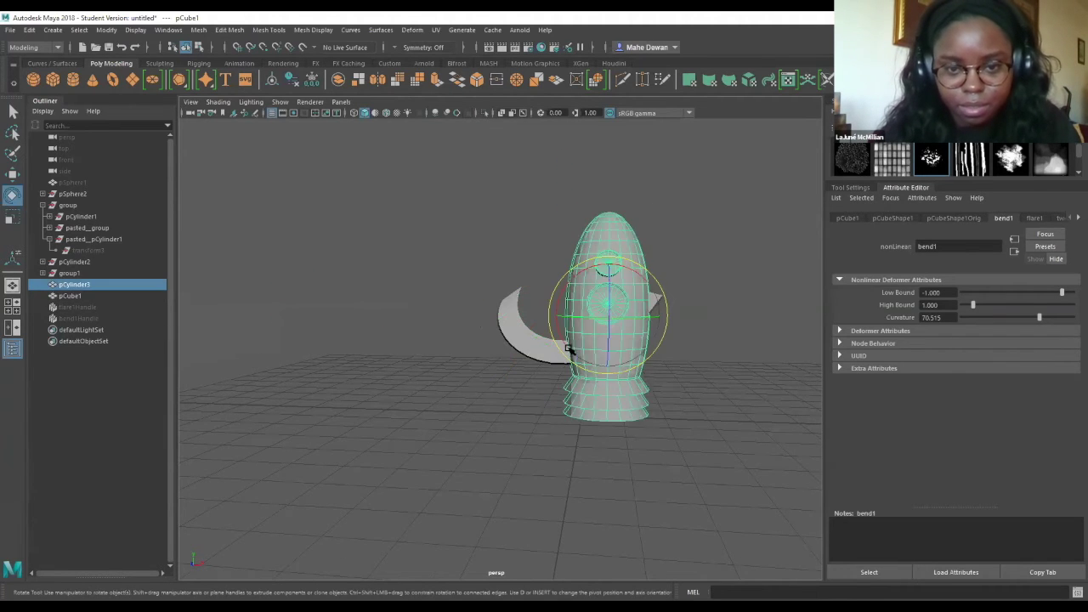
pyautogui.press('w')
pyautogui.moveTo(525, 351); pyautogui.dragTo(600, 344, button='middle')
pyautogui.click(534, 335)
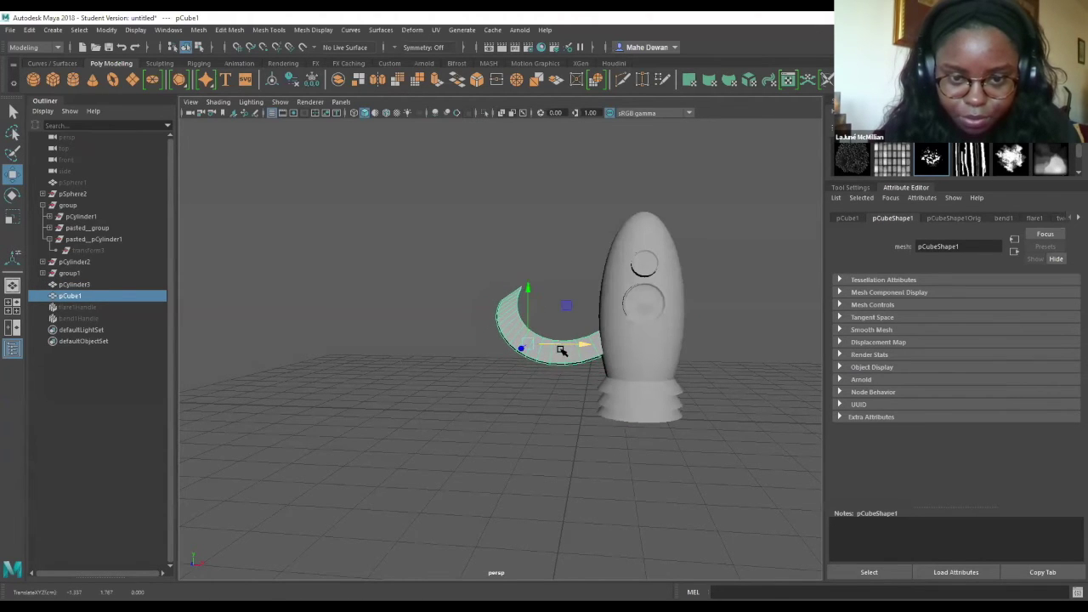
pyautogui.hotkey('ctrl', 'z')
# Unhide the flare deformer handle and rotate it so the fin widens toward its outer end and narrows at the rocket.
pyautogui.click(76, 307)
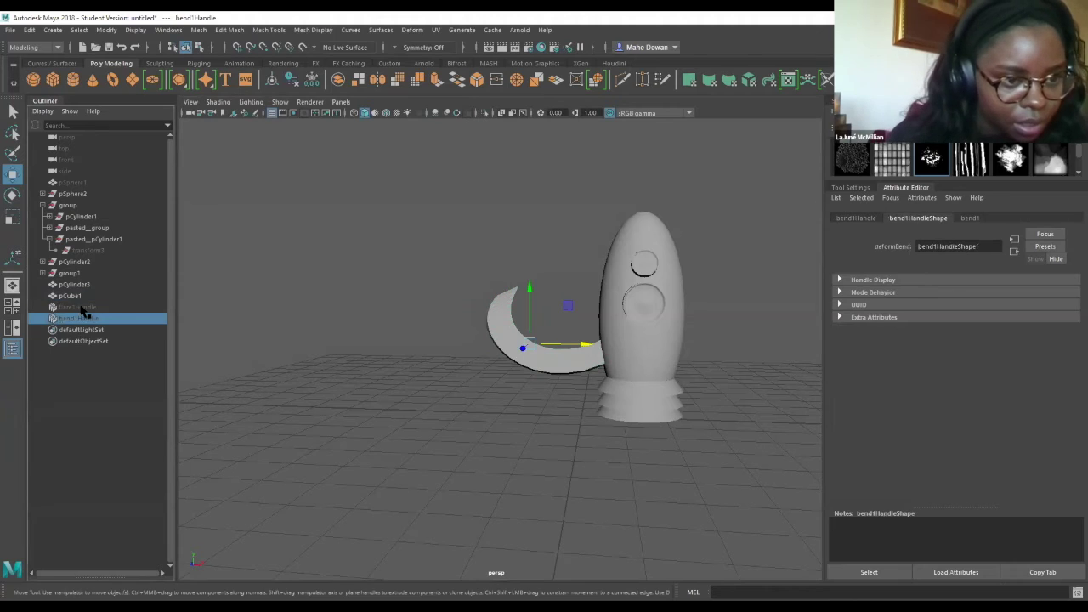
pyautogui.rightClick(110, 309)
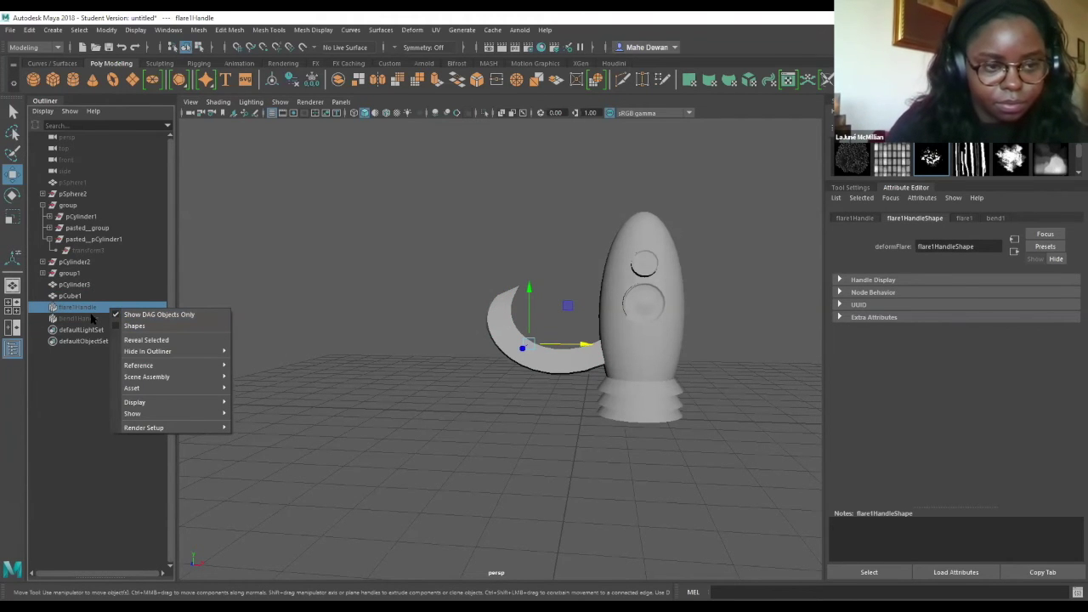
pyautogui.click(91, 312)
pyautogui.hotkey('shift', 'h')
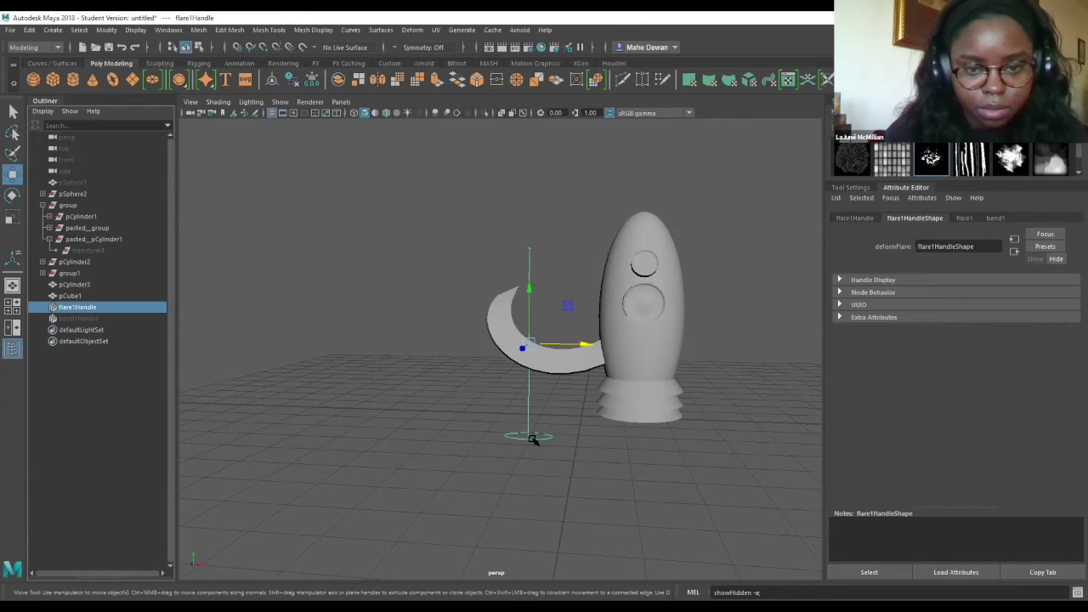
pyautogui.press('e')
pyautogui.moveTo(554, 398); pyautogui.dragTo(452, 344)
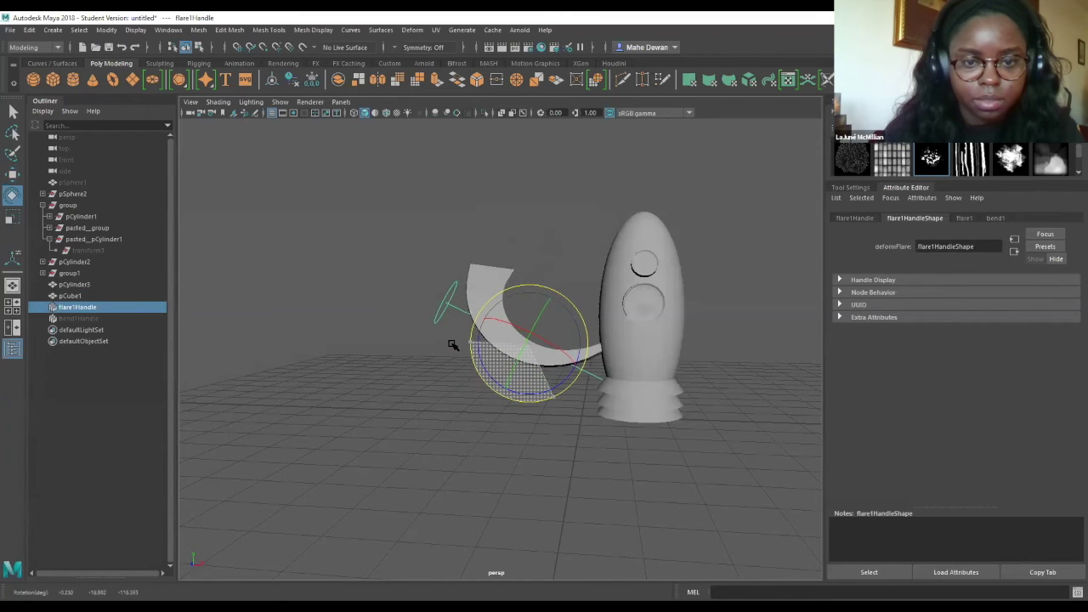
pyautogui.moveTo(518, 356)
pyautogui.mouseDown()
pyautogui.moveTo(563, 275)
pyautogui.moveTo(530, 345)
pyautogui.mouseUp()
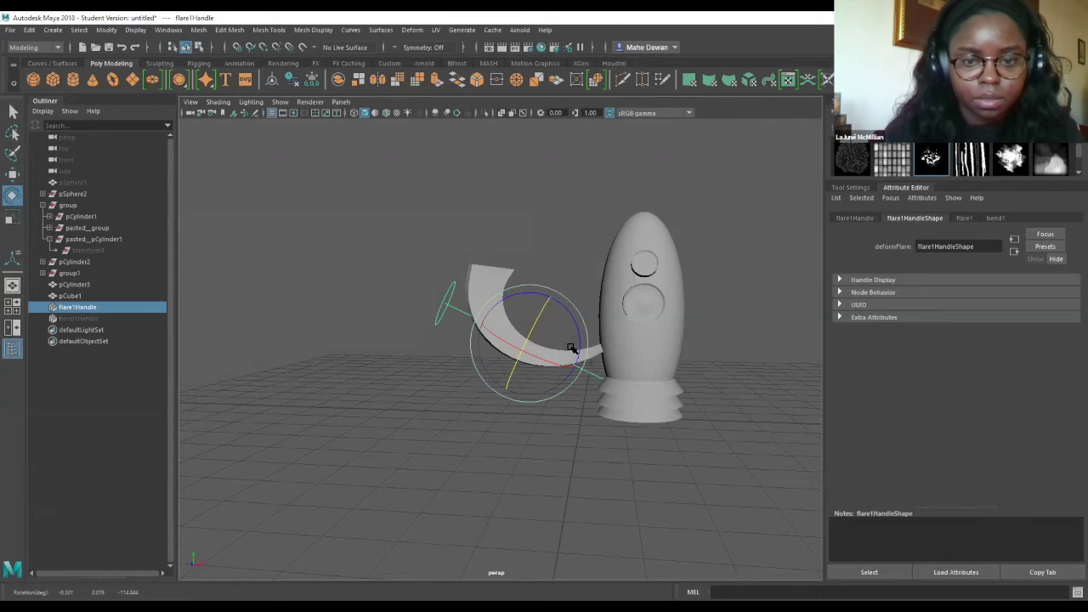
pyautogui.moveTo(577, 349); pyautogui.dragTo(576, 349)
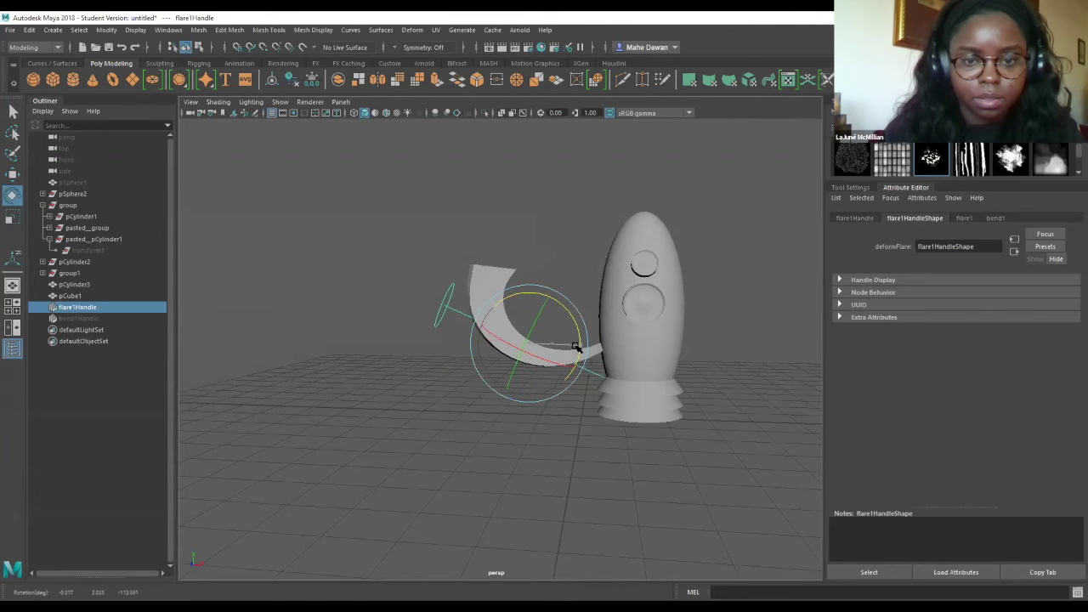
# Rotate the hidden bend handle so the fin arches downward, and slightly adjust the flare handle's rotation.
pyautogui.click(78, 318)
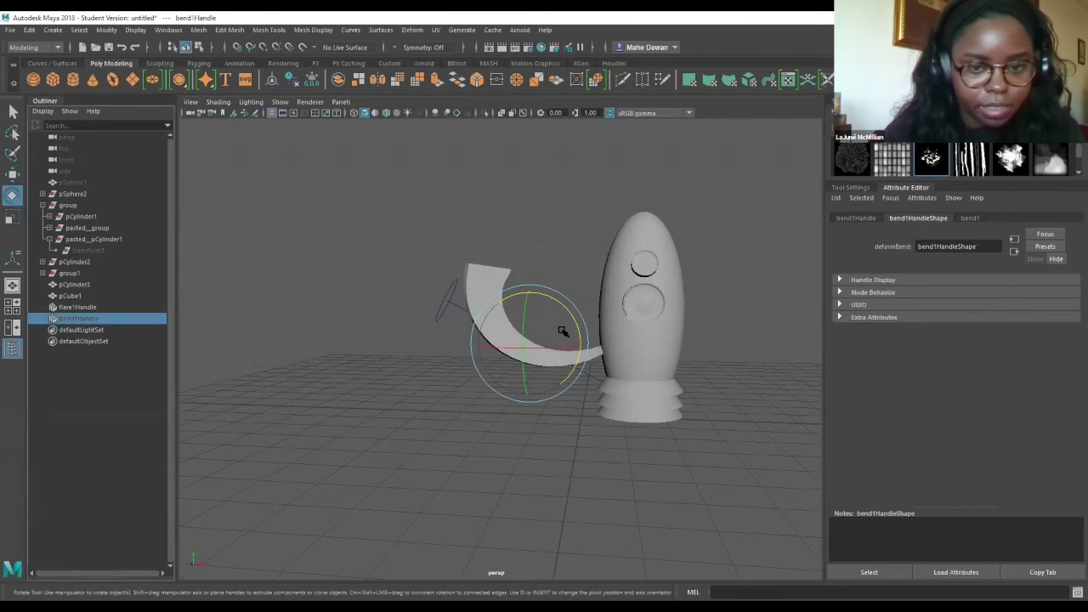
pyautogui.moveTo(583, 323); pyautogui.dragTo(452, 377)
pyautogui.moveTo(566, 359)
pyautogui.mouseDown()
pyautogui.moveTo(493, 352)
pyautogui.moveTo(588, 348)
pyautogui.moveTo(570, 350)
pyautogui.mouseUp()
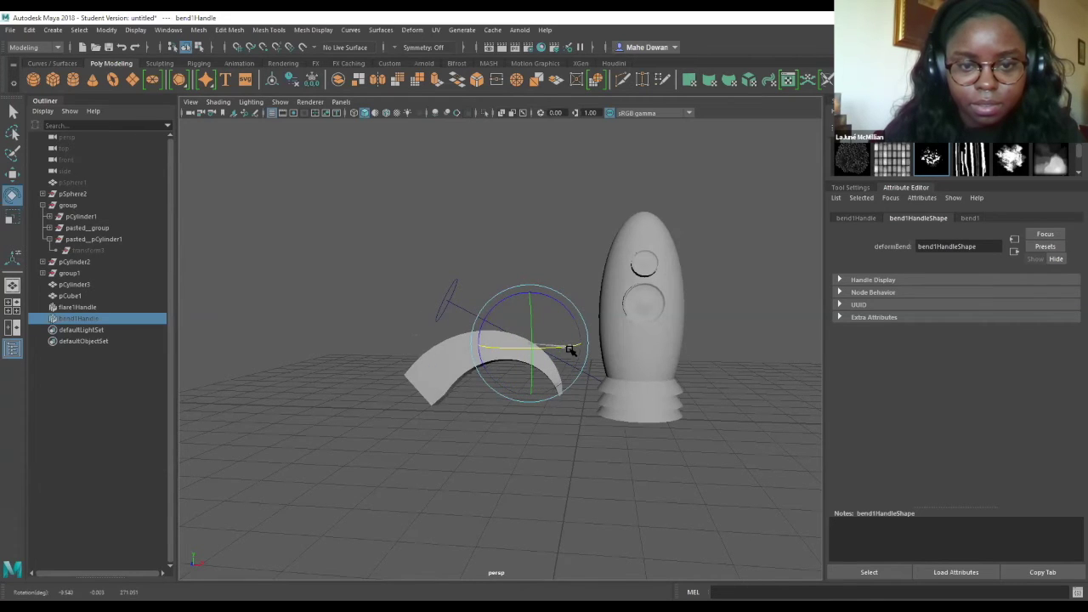
pyautogui.click(455, 306)
pyautogui.moveTo(500, 308)
pyautogui.mouseDown()
pyautogui.moveTo(511, 303)
pyautogui.moveTo(490, 312)
pyautogui.mouseUp()
# Unhide the bend deformer handle and rotate it further to change the direction of the fin's curve.
pyautogui.click(90, 318)
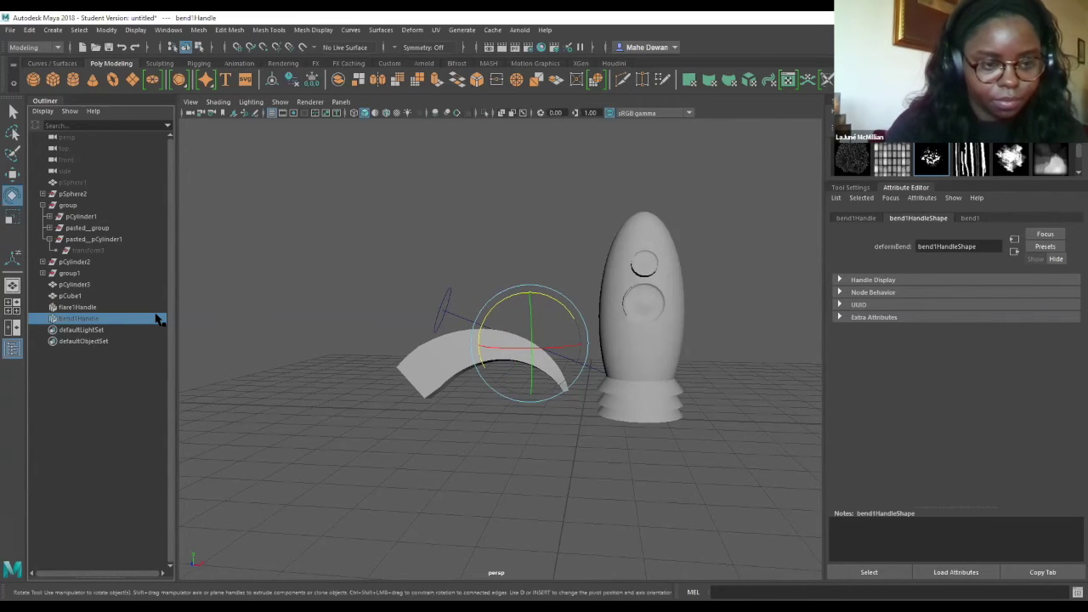
pyautogui.hotkey('ctrl', 'h')
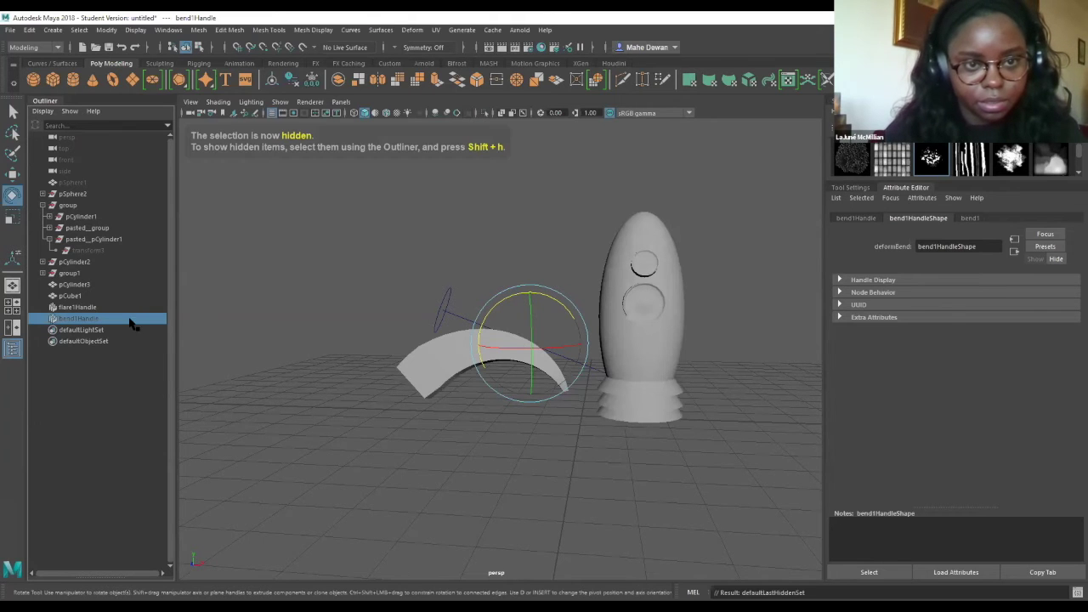
pyautogui.hotkey('shift', 'h')
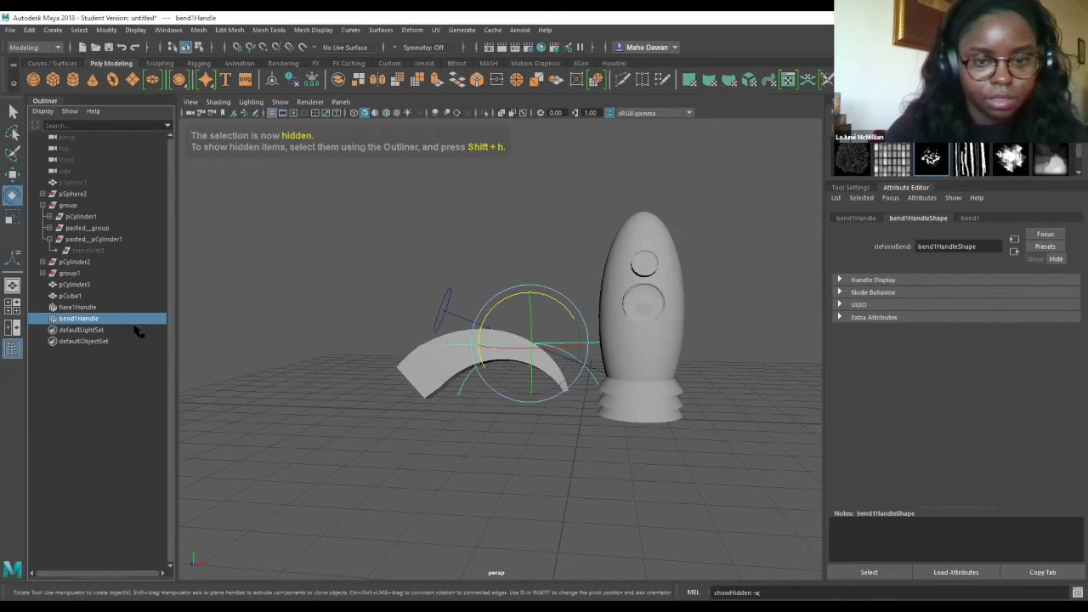
pyautogui.moveTo(570, 304); pyautogui.dragTo(523, 333)
# Rotate the flare handle and the fin in small turns to form an arch reaching down to the rocket's base.
pyautogui.click(74, 308)
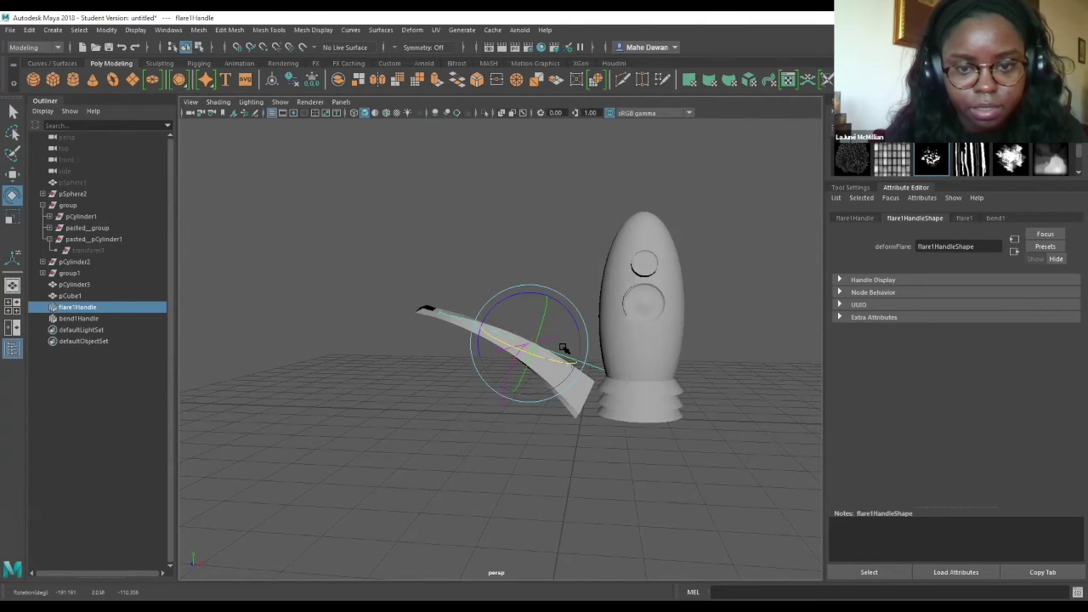
pyautogui.moveTo(529, 299); pyautogui.dragTo(503, 324)
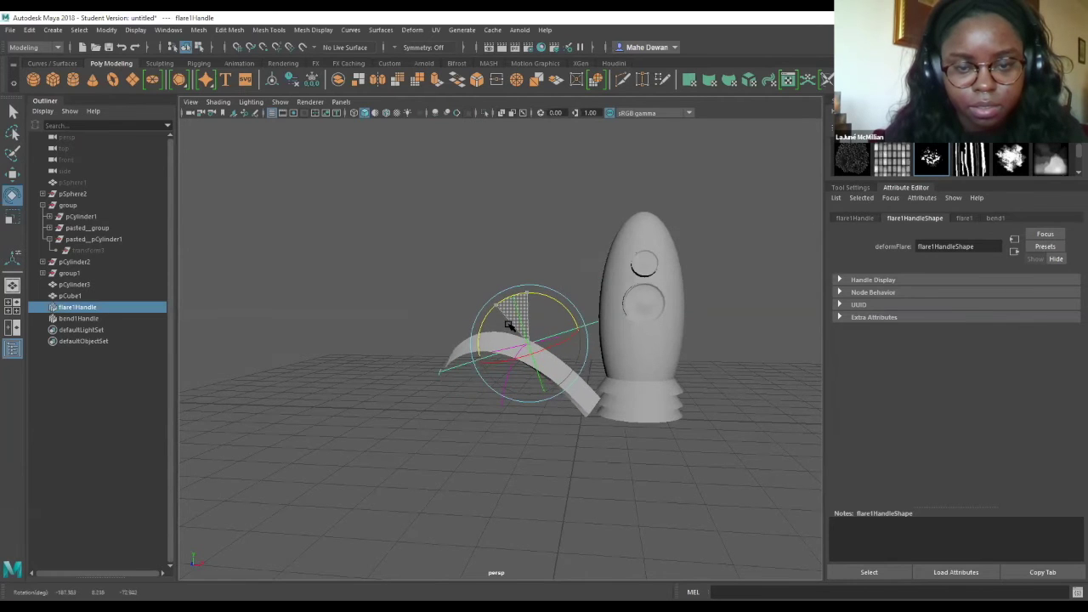
pyautogui.click(584, 390)
pyautogui.moveTo(524, 300); pyautogui.dragTo(529, 303)
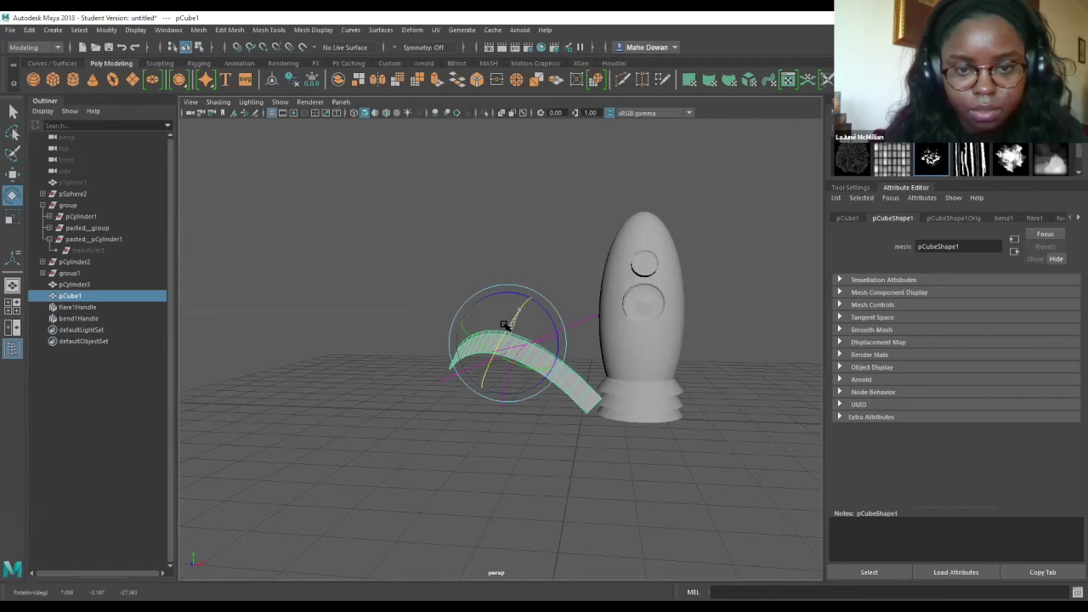
pyautogui.click(563, 330)
pyautogui.moveTo(568, 333); pyautogui.dragTo(557, 336)
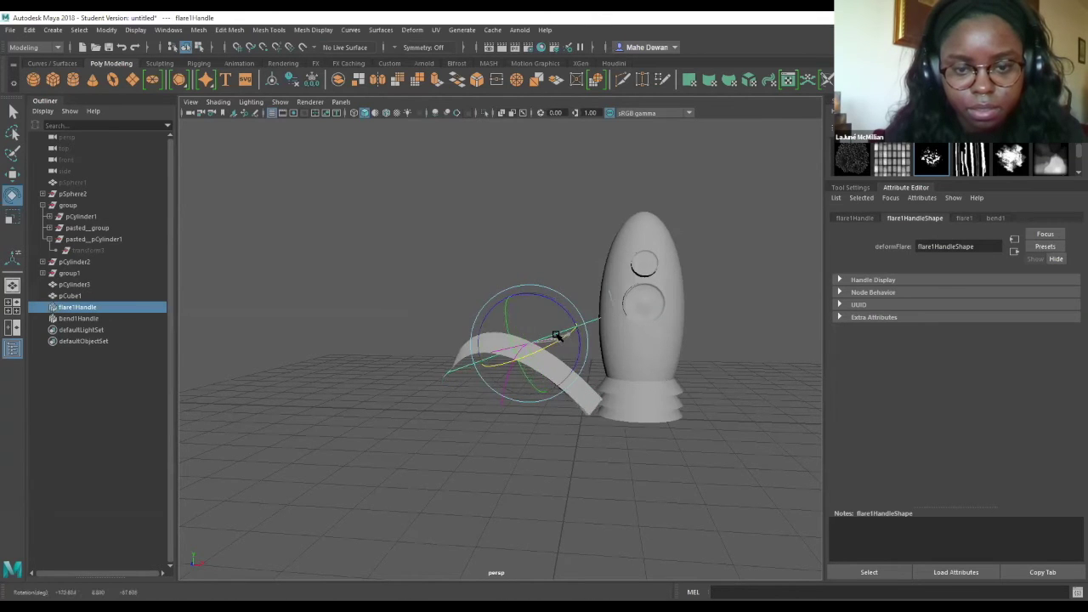
pyautogui.moveTo(481, 380); pyautogui.dragTo(500, 395)
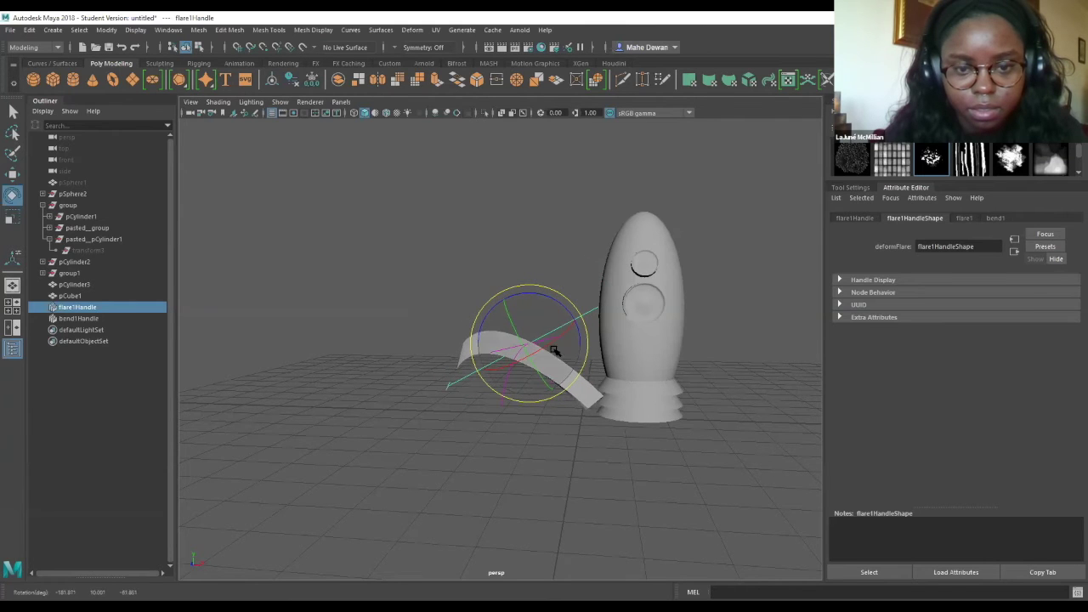
# Rotate the fin so its tip sweeps down and outward, and move it so its broad end meets the rocket body.
pyautogui.click(578, 393)
pyautogui.moveTo(558, 348); pyautogui.dragTo(553, 317)
pyautogui.keyDown('alt'); pyautogui.moveTo(515, 348); pyautogui.dragTo(521, 283); pyautogui.keyUp('alt')
pyautogui.press('w')
pyautogui.scroll(5, 522, 361)
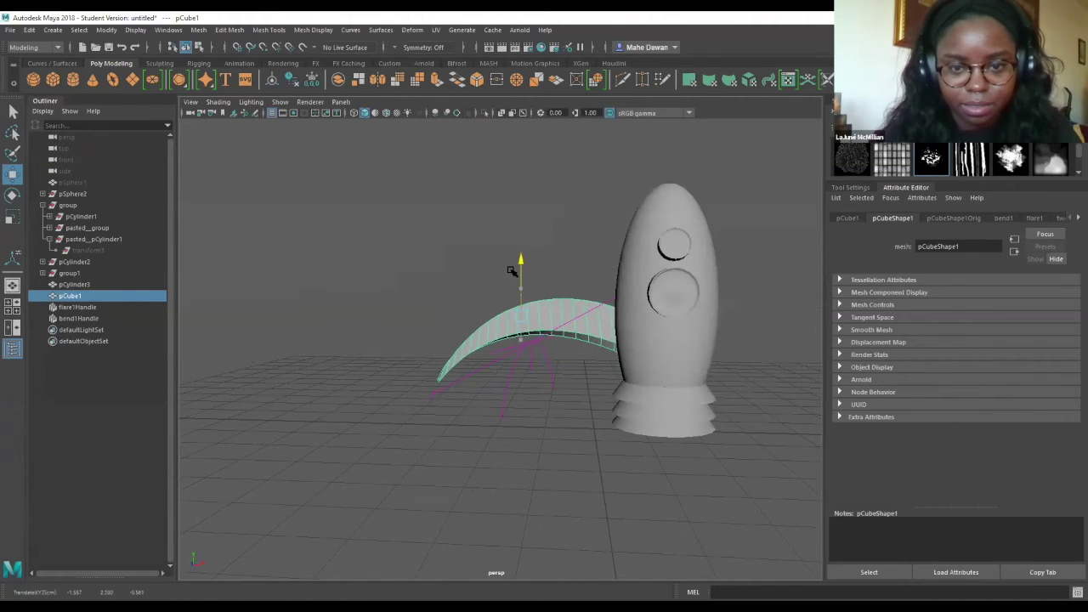
pyautogui.keyDown('alt'); pyautogui.moveTo(488, 338); pyautogui.dragTo(518, 289); pyautogui.keyUp('alt')
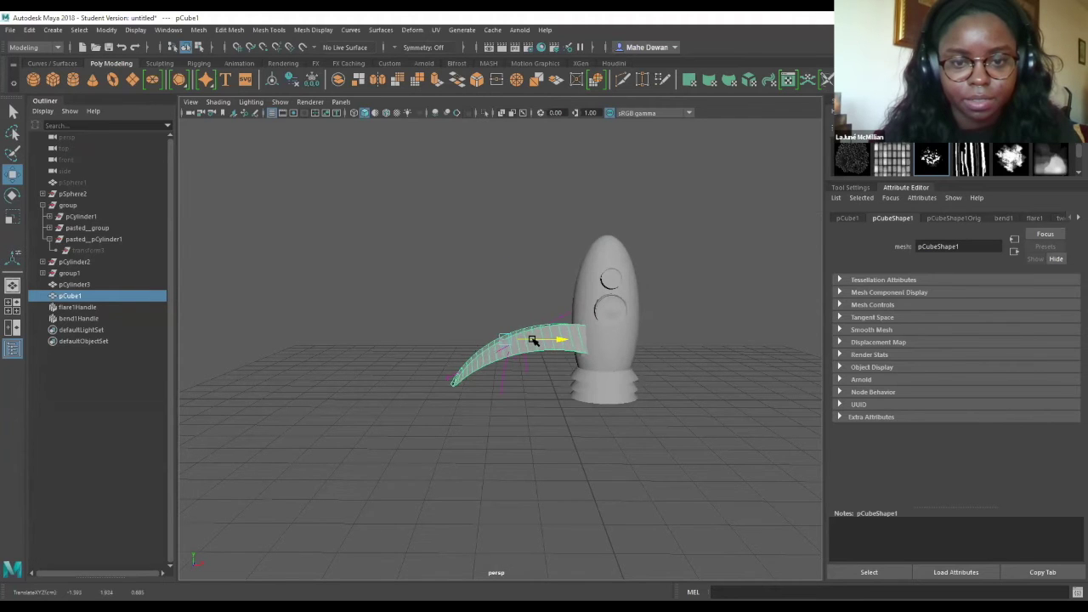
# Shift the rocket body slightly and raise the fin so its broad end joins the body's side higher up.
pyautogui.keyDown('alt'); pyautogui.moveTo(535, 341); pyautogui.dragTo(673, 368); pyautogui.keyUp('alt')
pyautogui.keyDown('alt'); pyautogui.moveTo(673, 368); pyautogui.dragTo(733, 383, button='middle'); pyautogui.keyUp('alt')
pyautogui.keyDown('alt'); pyautogui.moveTo(733, 383); pyautogui.dragTo(649, 332); pyautogui.keyUp('alt')
pyautogui.click(650, 327)
pyautogui.scroll(-5, 668, 308)
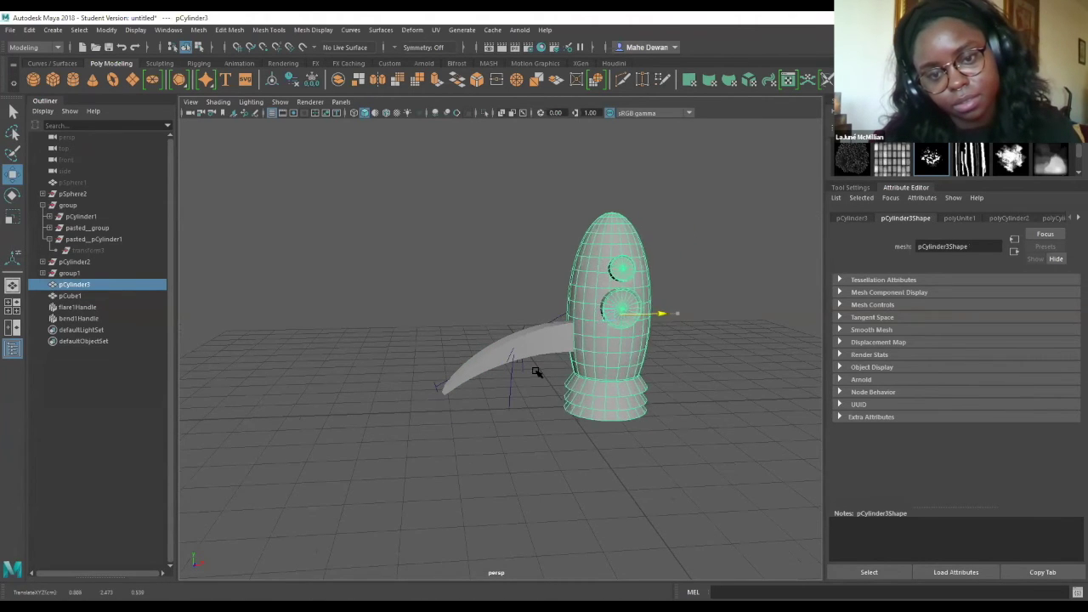
pyautogui.keyDown('alt'); pyautogui.moveTo(523, 395); pyautogui.dragTo(517, 301); pyautogui.keyUp('alt')
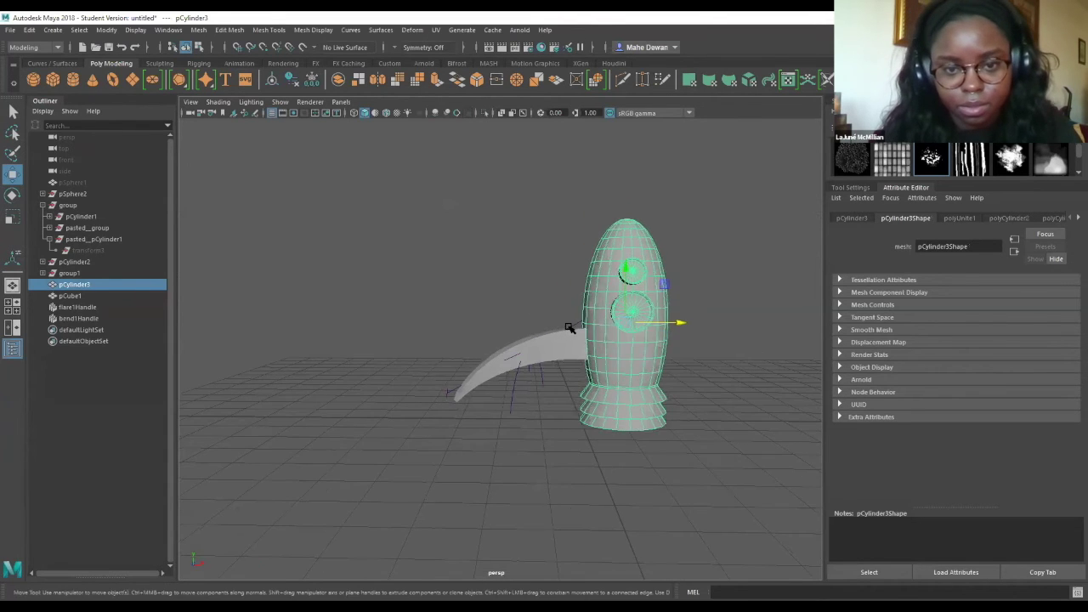
pyautogui.click(542, 328)
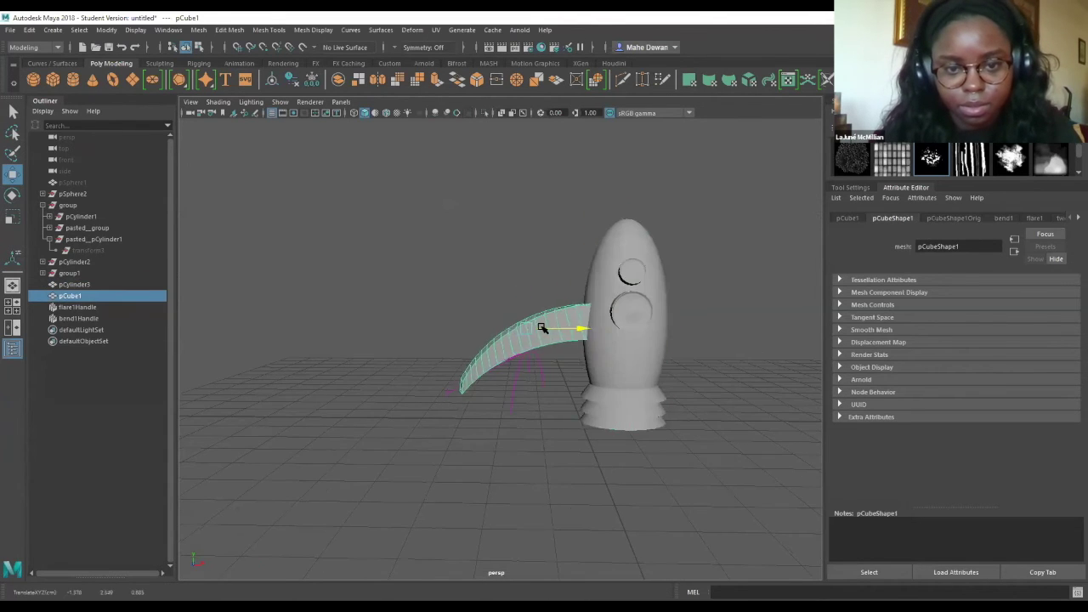
pyautogui.click(621, 353)
pyautogui.click(524, 331)
# Scale the rocket body up uniformly so it is larger relative to the fin.
pyautogui.click(647, 340)
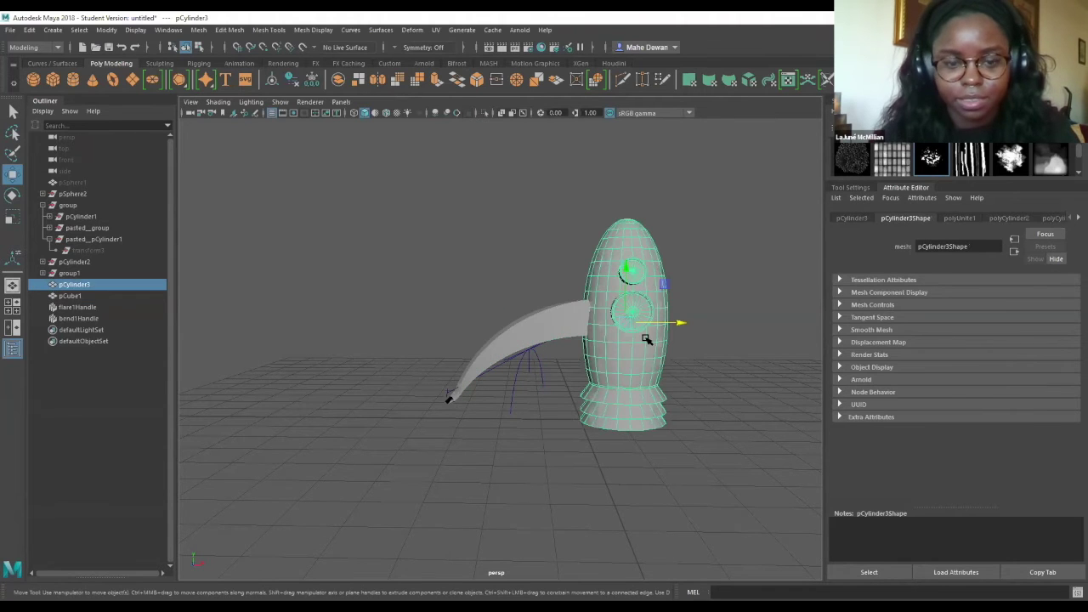
pyautogui.press('e')
pyautogui.press('r')
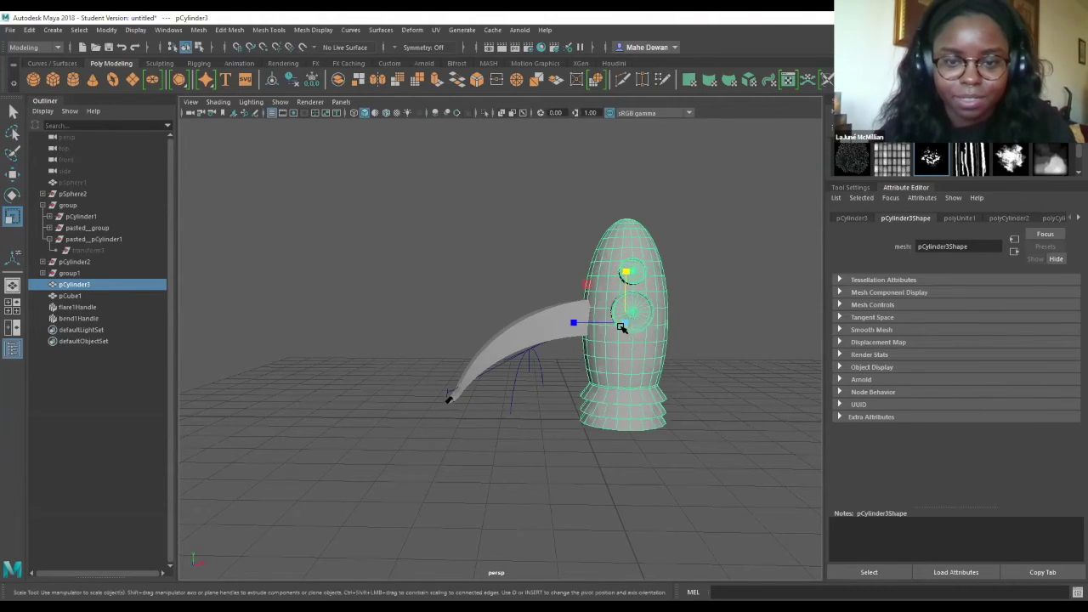
pyautogui.keyDown('alt'); pyautogui.moveTo(655, 337); pyautogui.dragTo(592, 296); pyautogui.keyUp('alt')
pyautogui.moveTo(587, 298); pyautogui.dragTo(561, 308, button='middle')
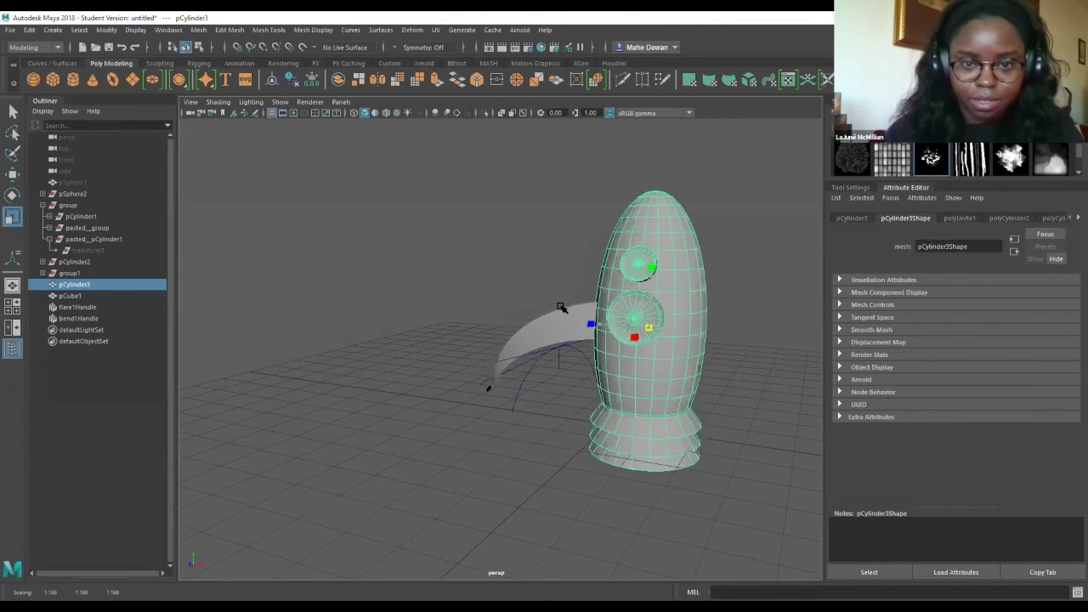
# Undo the most recent adjustments to the rocket body and return to the Move tool.
pyautogui.hotkey('ctrl', 'z')
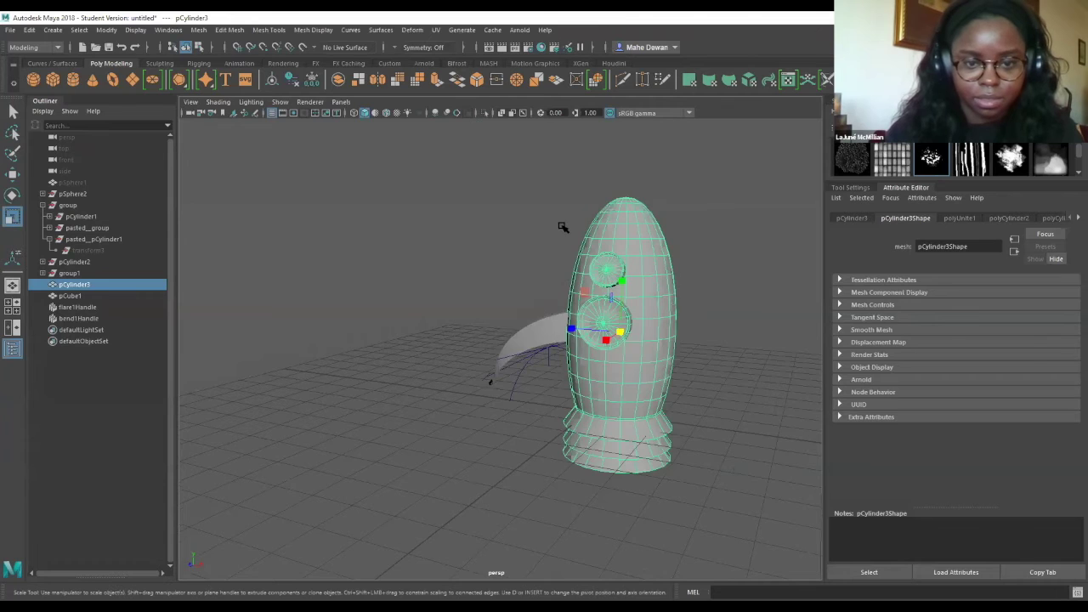
pyautogui.hotkey('ctrl', 'z')
pyautogui.hotkey('ctrl', 'z')
pyautogui.press('w')
pyautogui.hotkey('ctrl', 'z')
pyautogui.hotkey('ctrl', 'z')
pyautogui.hotkey('ctrl', 'z')
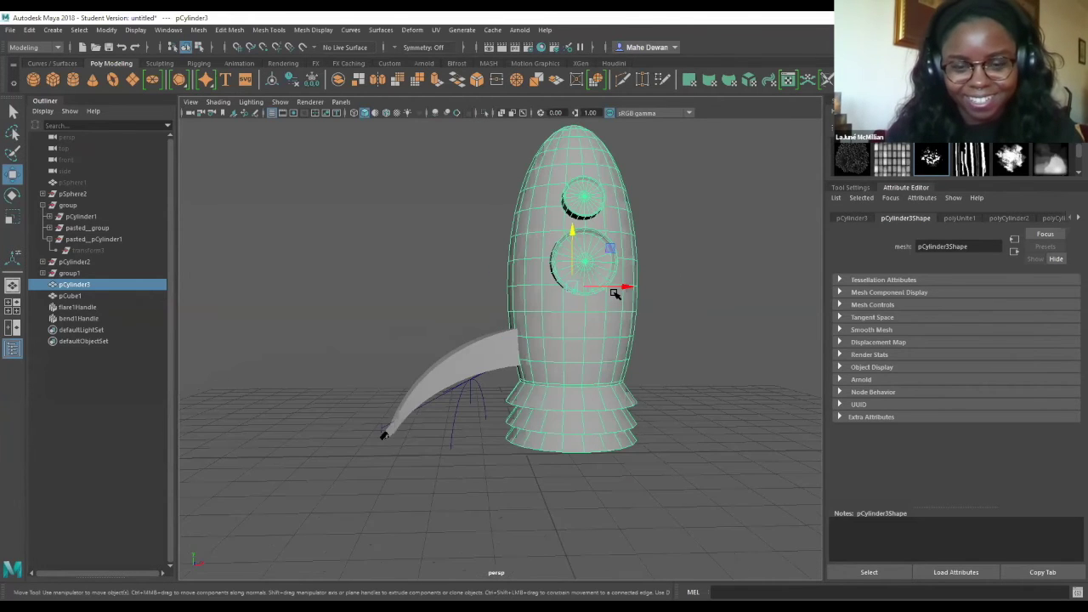
# Move the enlarged rocket body slightly sideways and up against the fin's broad end, and select the fin.
pyautogui.moveTo(627, 290); pyautogui.dragTo(635, 291)
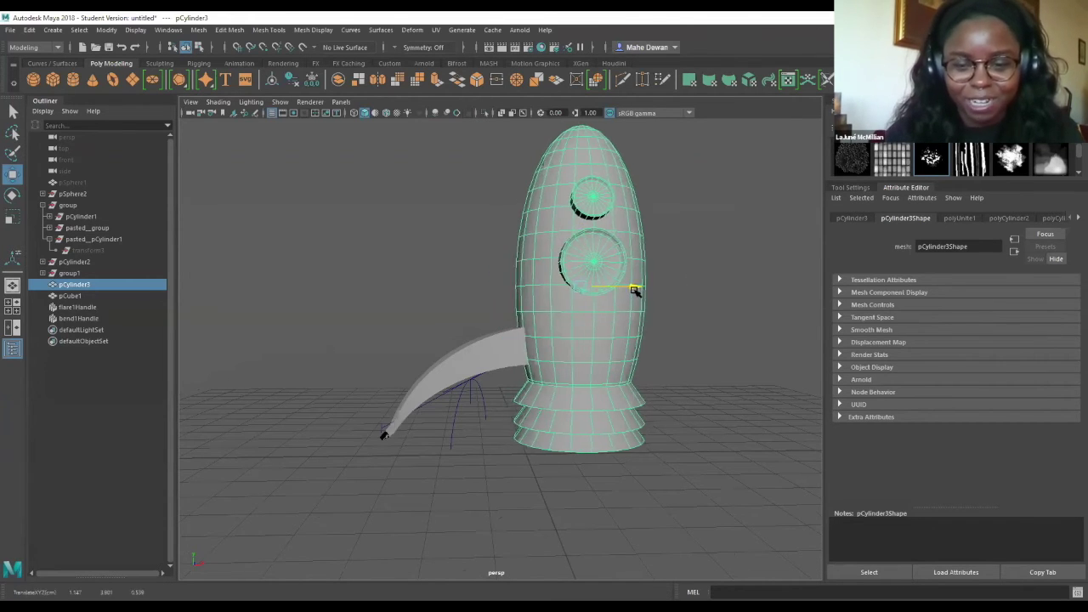
pyautogui.moveTo(585, 234); pyautogui.dragTo(583, 226)
pyautogui.click(471, 376)
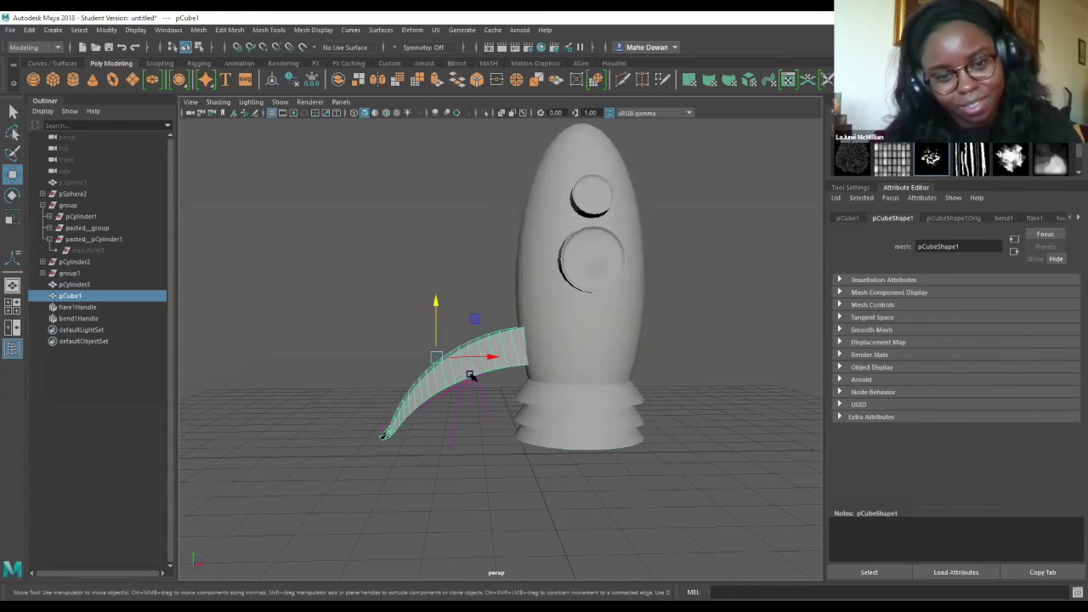
pyautogui.scroll(3, 477, 328)
pyautogui.scroll(-5, 480, 330)
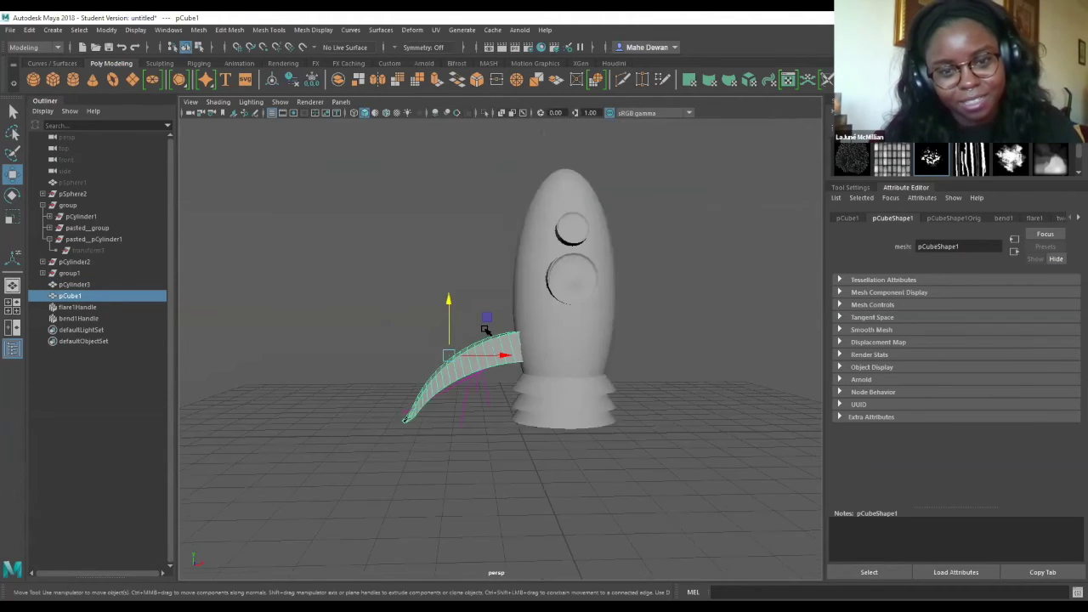
pyautogui.scroll(4, 485, 330)
pyautogui.scroll(-2, 486, 330)
pyautogui.scroll(3, 486, 330)
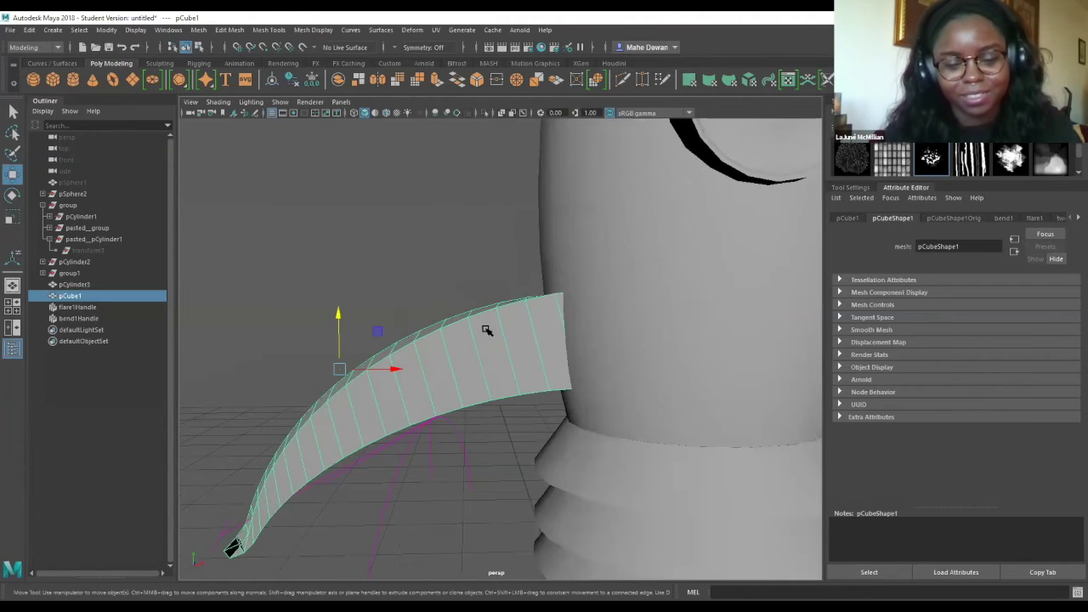
pyautogui.scroll(-4, 487, 330)
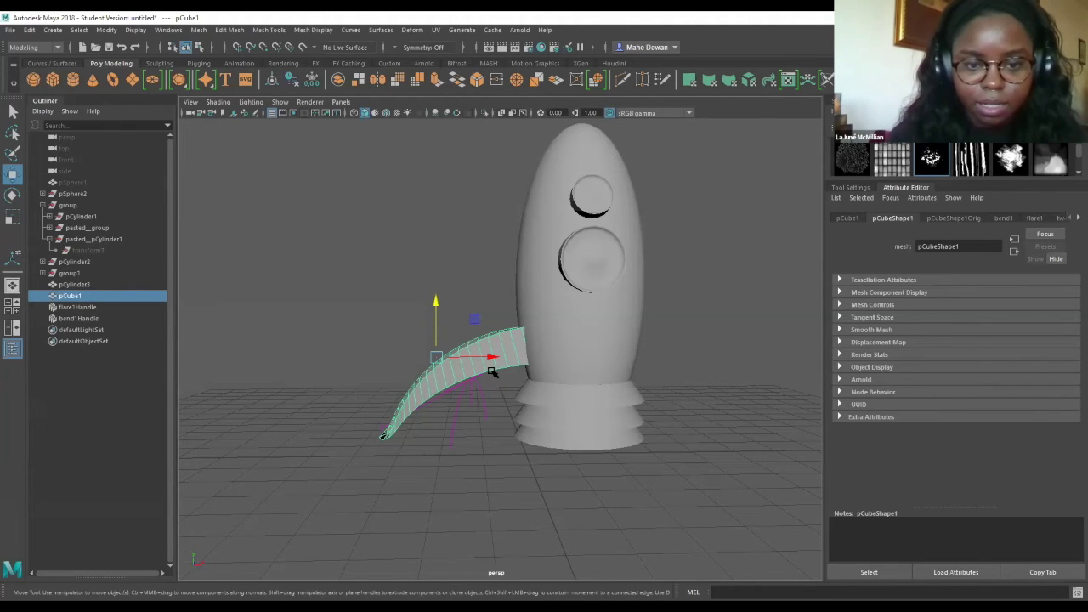
pyautogui.click(54, 30)
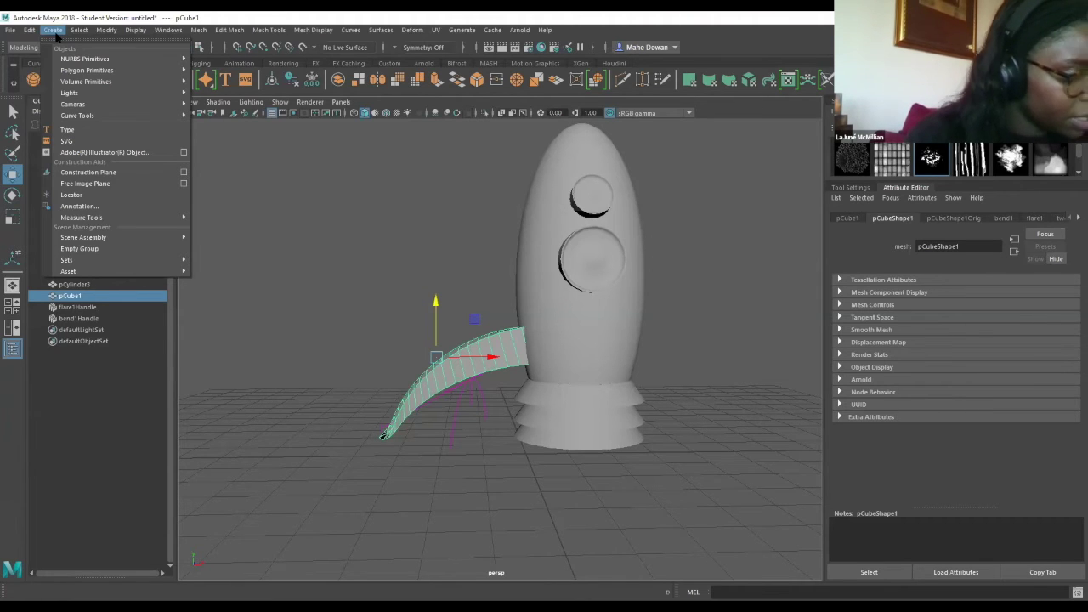
pyautogui.moveTo(32, 33)
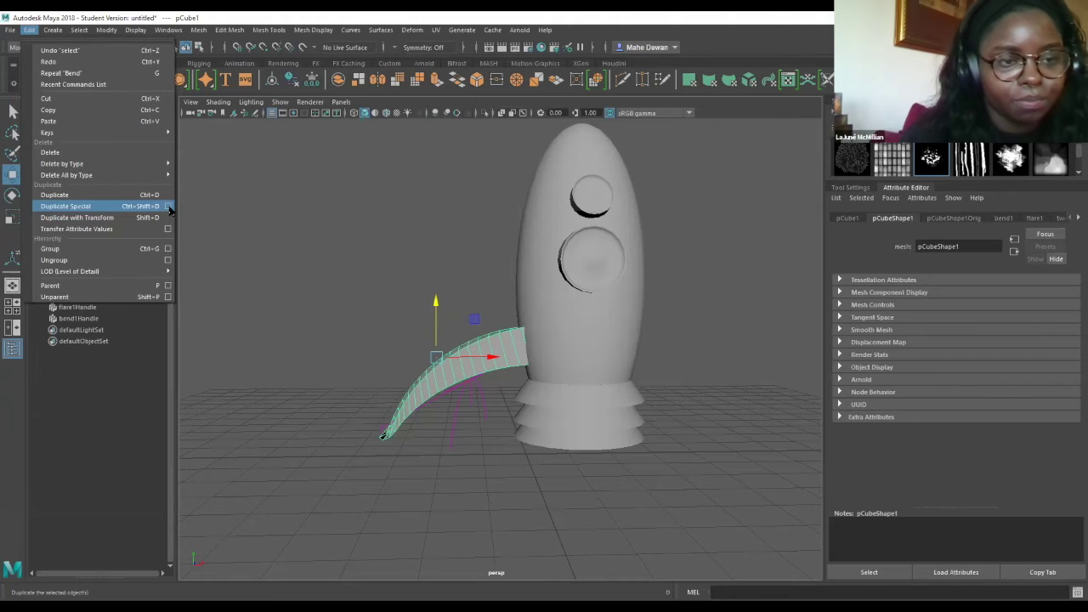
pyautogui.click(353, 292)
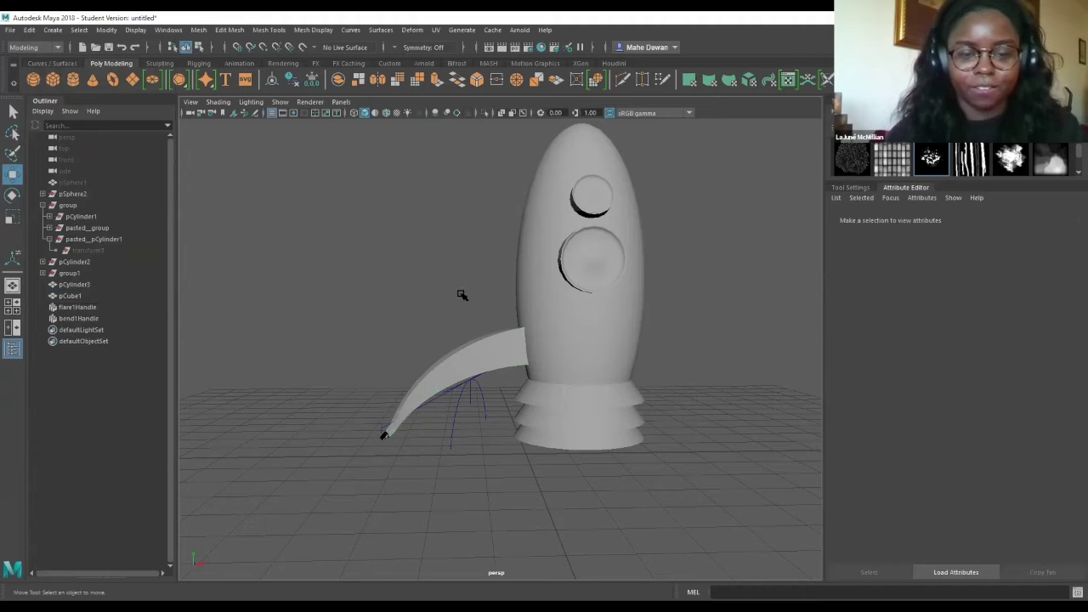
# Move the fin's pivot to the centre of the rocket body using wireframe display, and restore shaded display.
pyautogui.press('4')
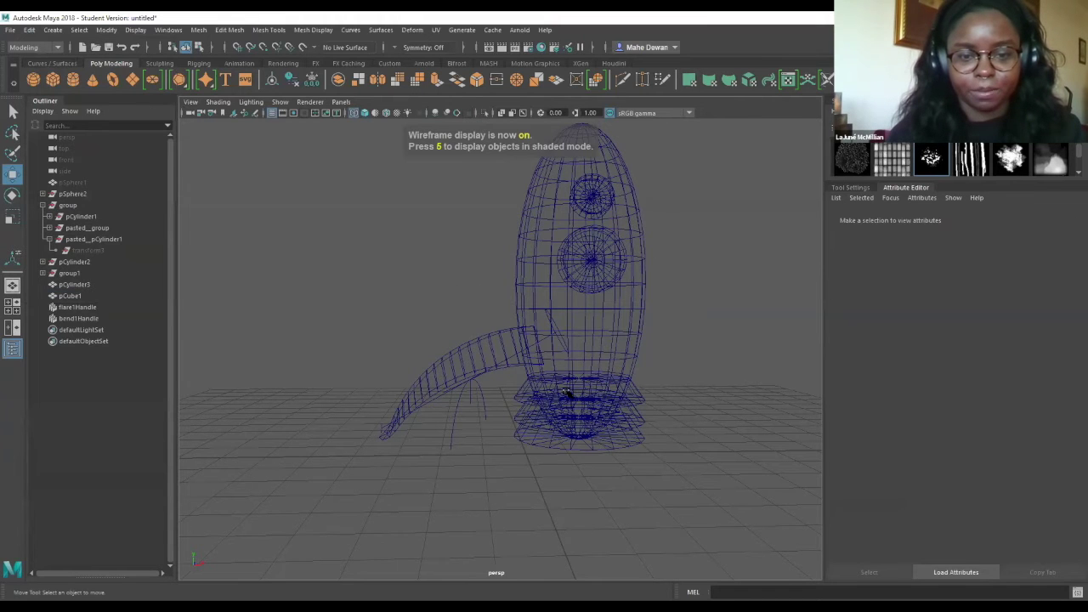
pyautogui.click(499, 366)
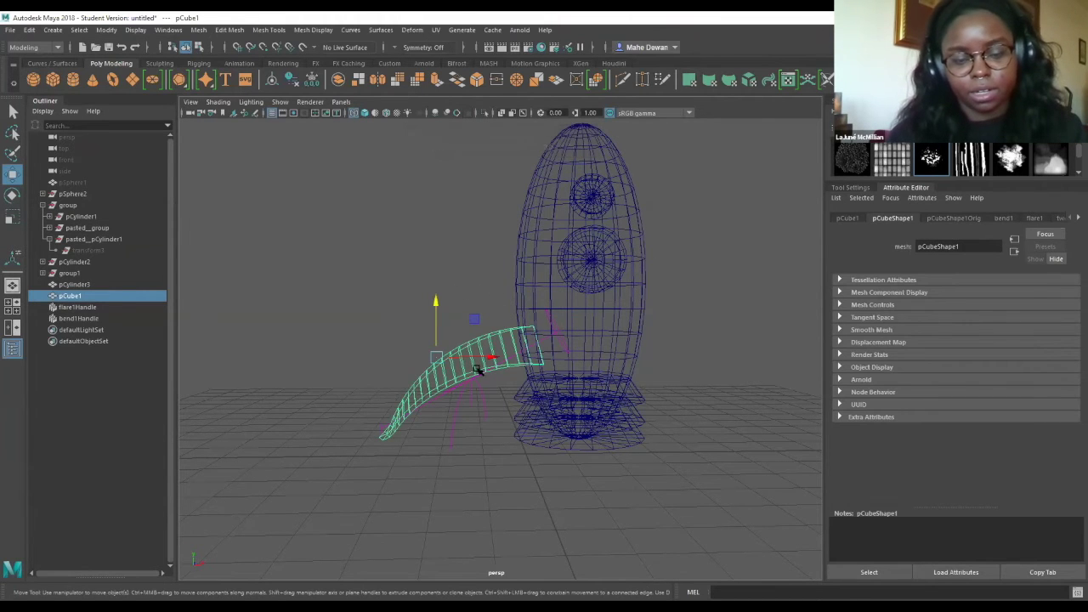
pyautogui.scroll(5, 479, 323)
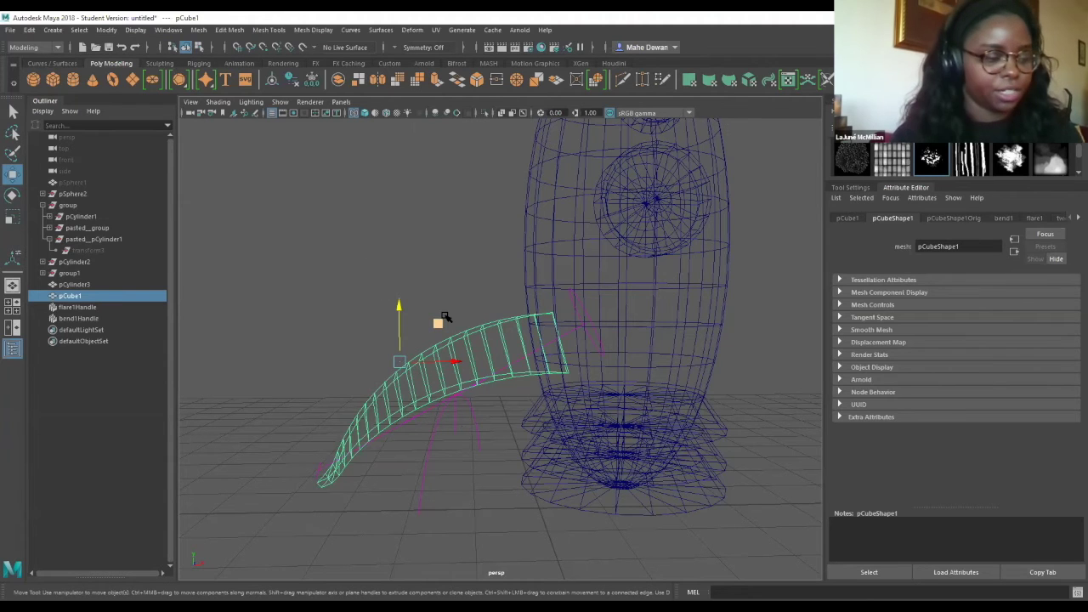
pyautogui.press('d')
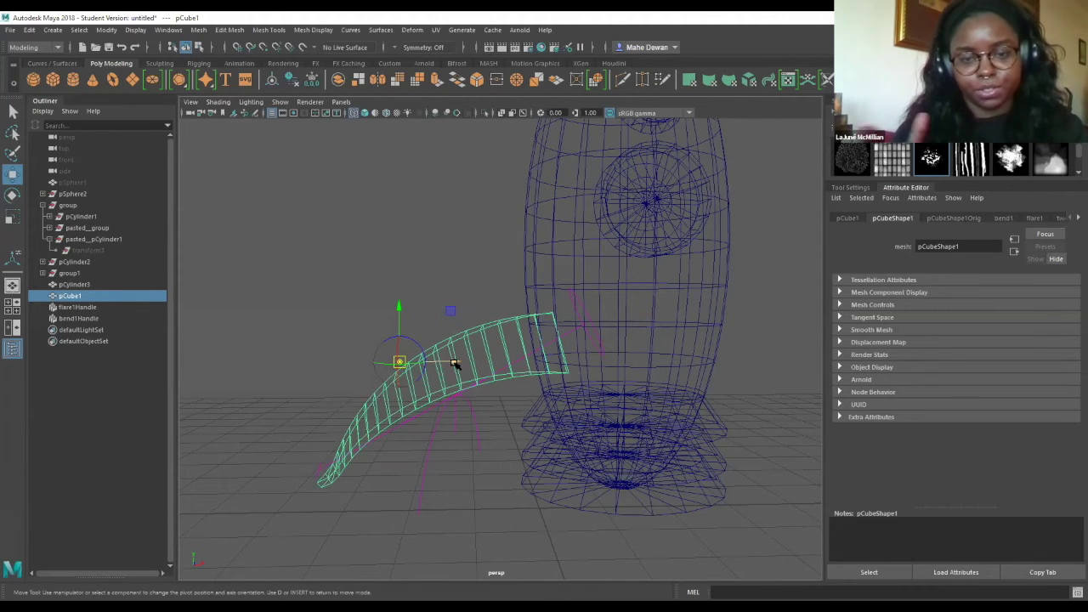
pyautogui.moveTo(455, 364); pyautogui.dragTo(656, 349)
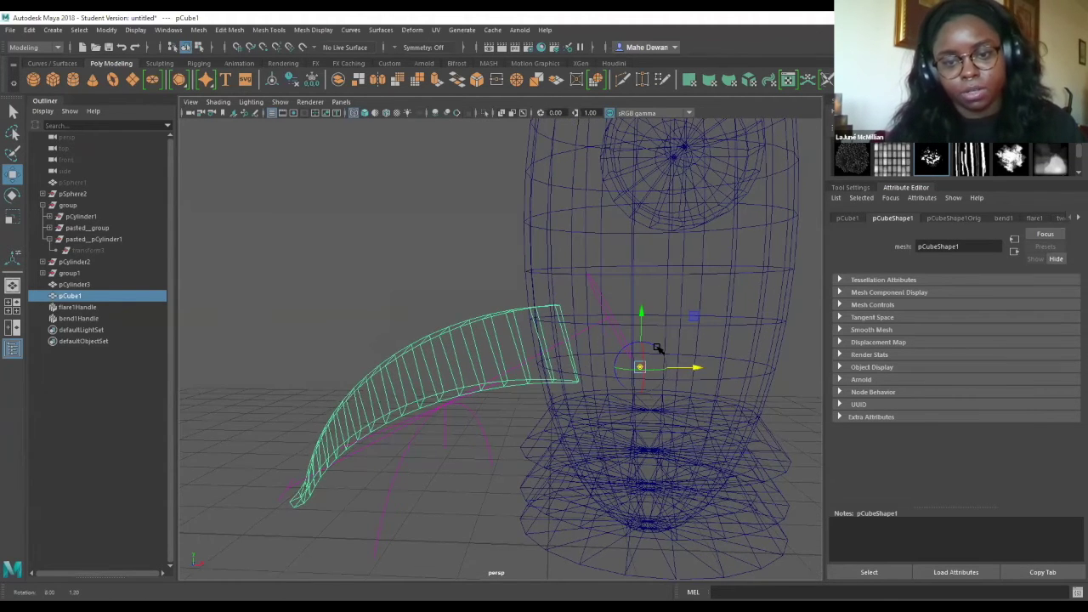
pyautogui.keyDown('alt'); pyautogui.moveTo(553, 162); pyautogui.dragTo(612, 374); pyautogui.keyUp('alt')
pyautogui.scroll(3, 610, 371)
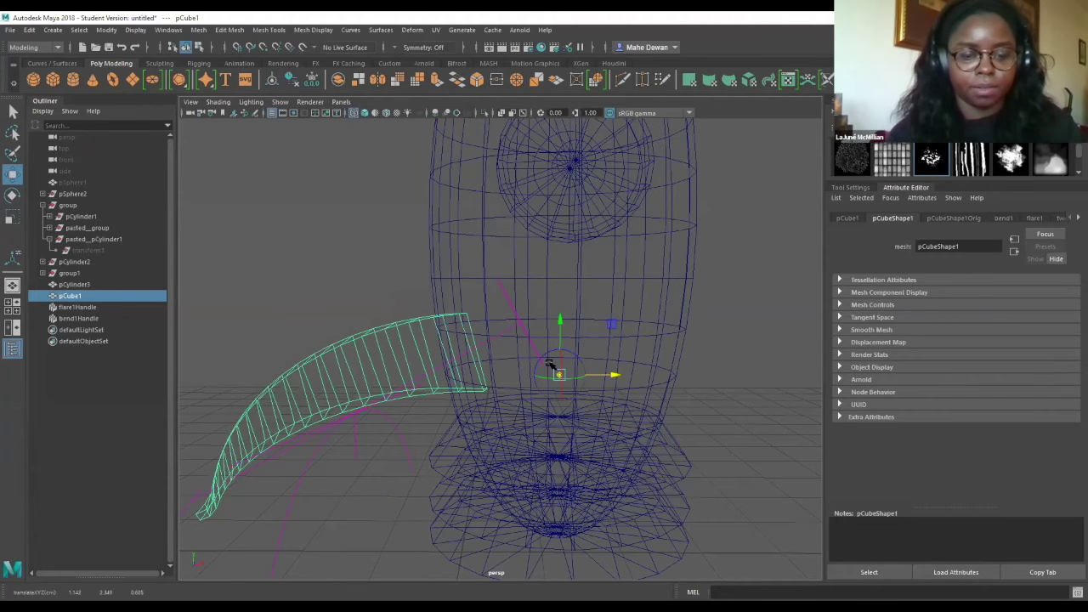
pyautogui.press('5')
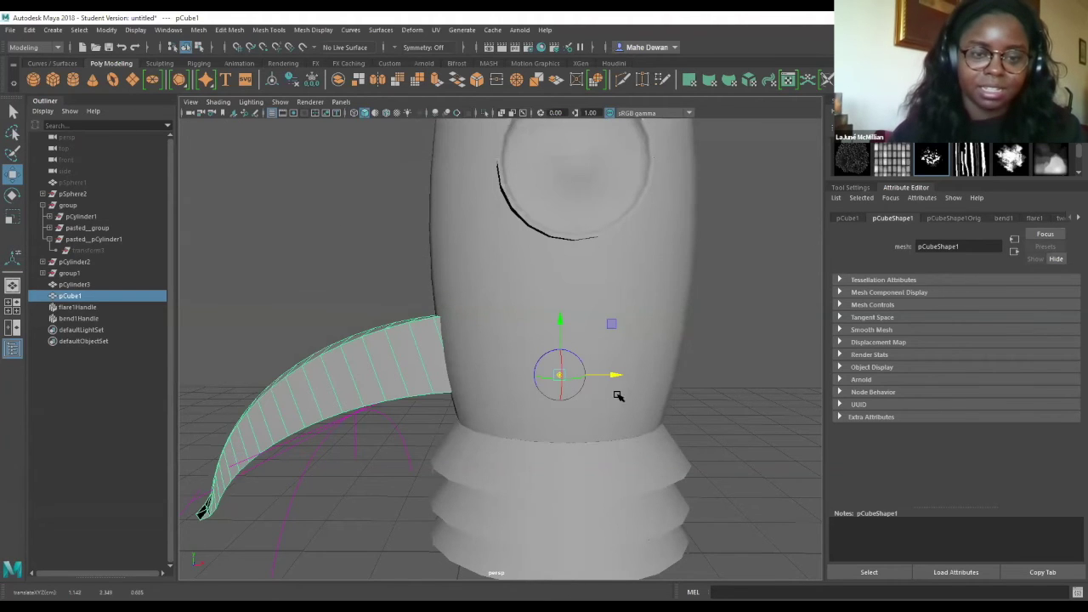
# Create 3 instances of the fin around the rocket with Duplicate Special, rotating each 90 degrees about Y.
pyautogui.scroll(-4, 609, 185)
pyautogui.scroll(2, 559, 284)
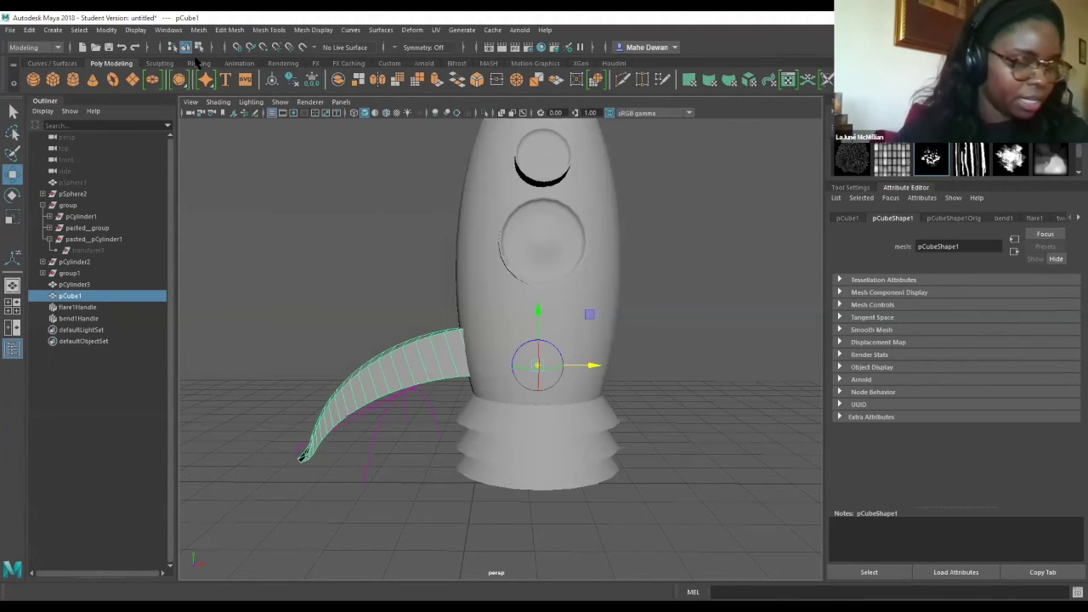
pyautogui.click(32, 30)
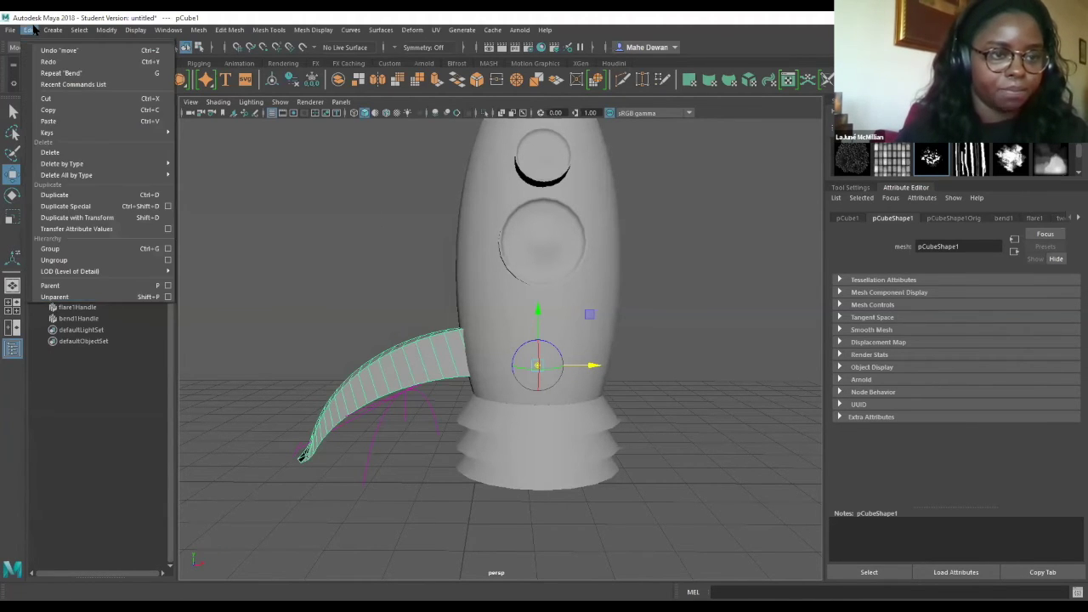
pyautogui.click(167, 206)
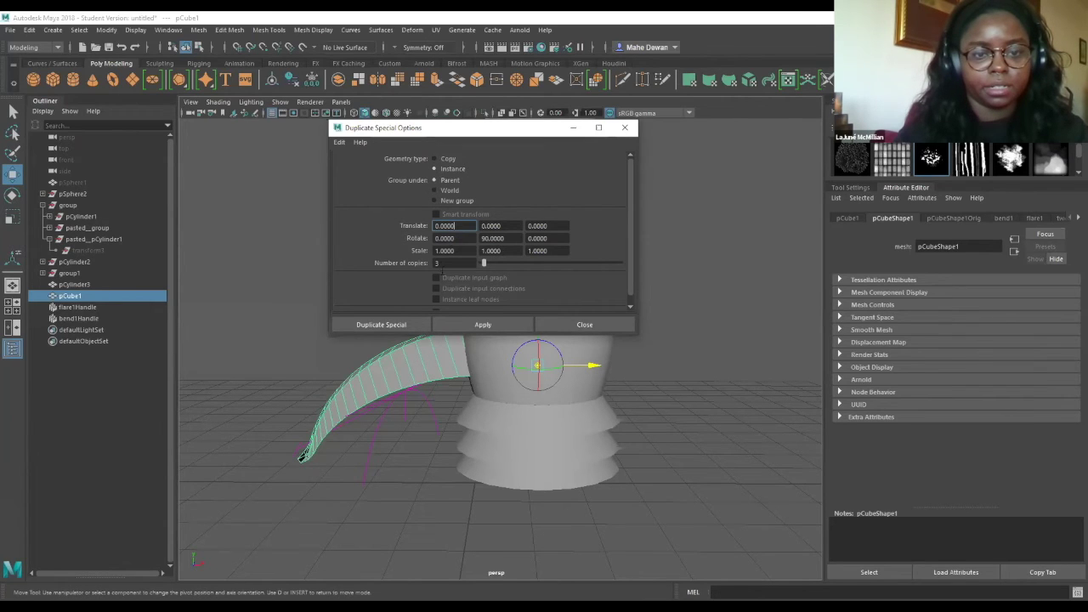
pyautogui.click(382, 325)
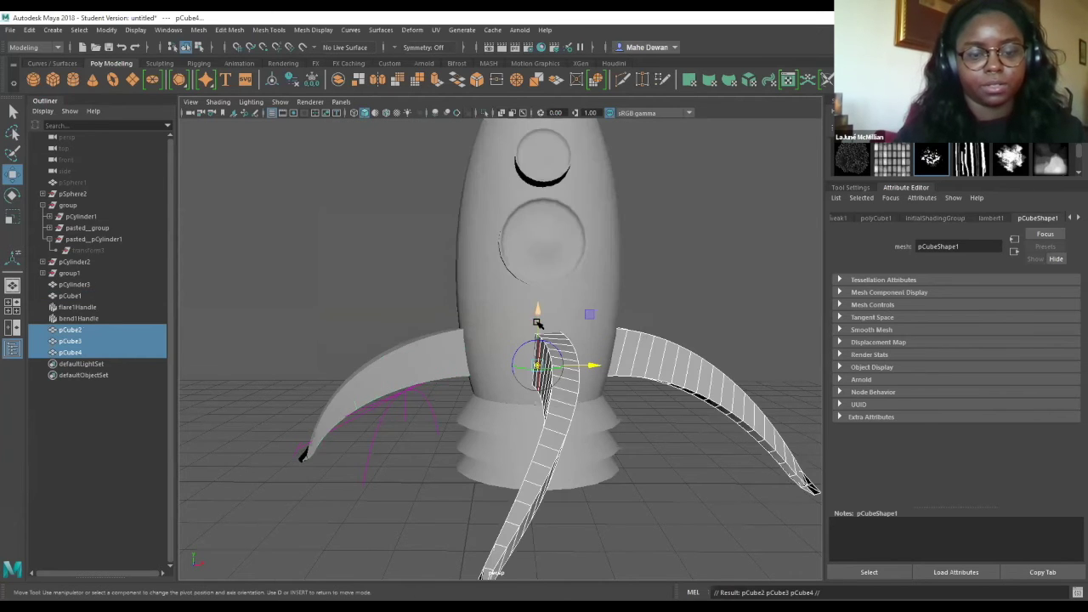
# Select the original fin and set its bend deformer's curvature to about 44.5.
pyautogui.keyDown('alt'); pyautogui.moveTo(569, 309); pyautogui.dragTo(544, 400); pyautogui.keyUp('alt')
pyautogui.click(561, 408)
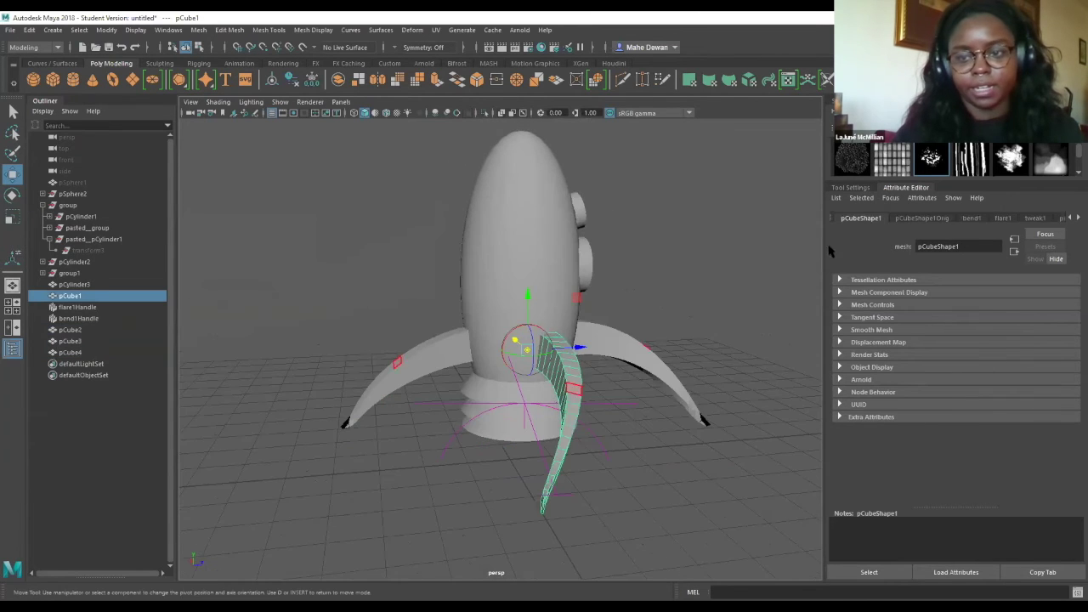
pyautogui.click(971, 219)
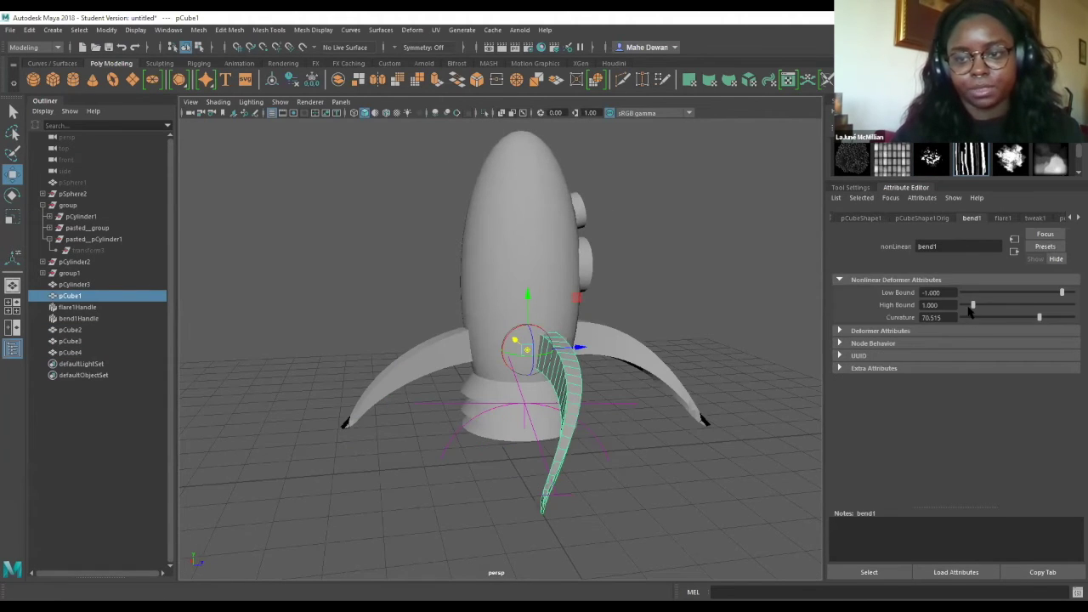
pyautogui.moveTo(1043, 317)
pyautogui.mouseDown()
pyautogui.moveTo(1052, 316)
pyautogui.moveTo(1005, 321)
pyautogui.moveTo(1031, 326)
pyautogui.mouseUp()
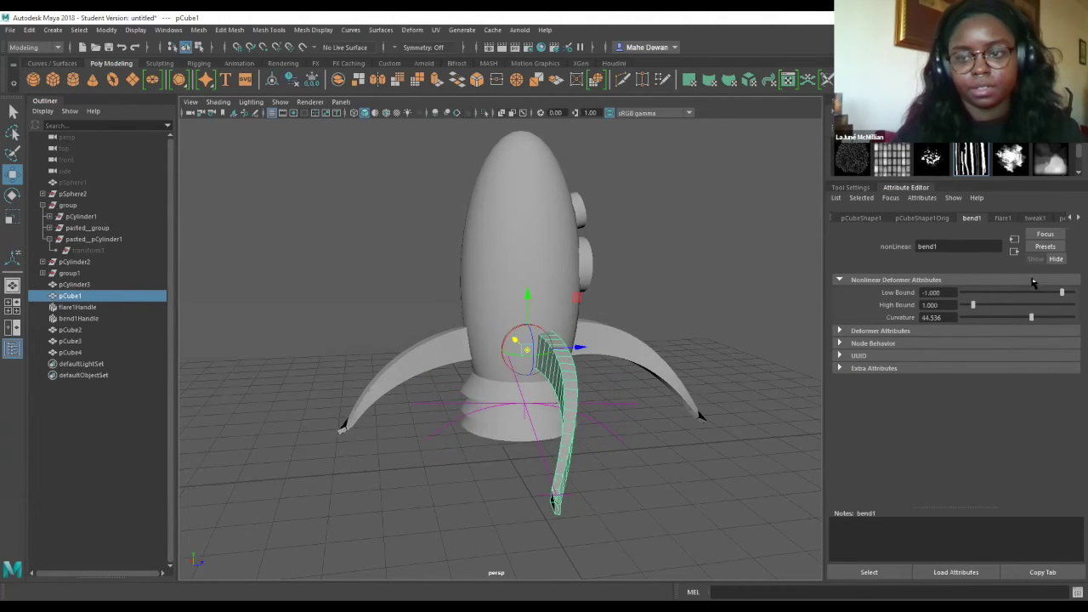
# Set the fin's flare deformer to a high bound of 0.876 and a Start Flare Z of about 0.515.
pyautogui.click(1004, 218)
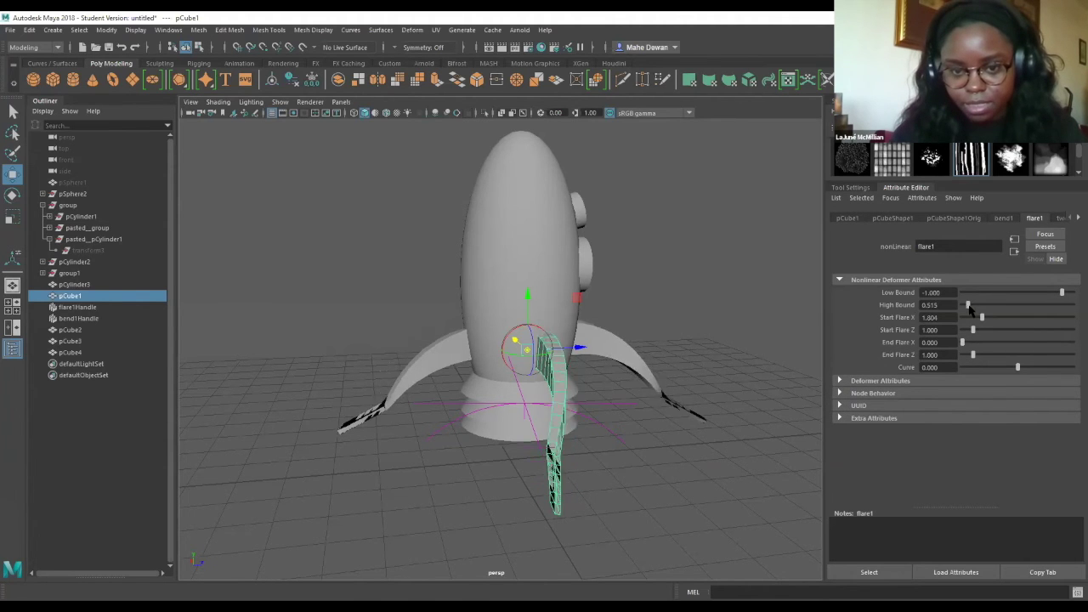
pyautogui.moveTo(974, 306); pyautogui.dragTo(967, 331)
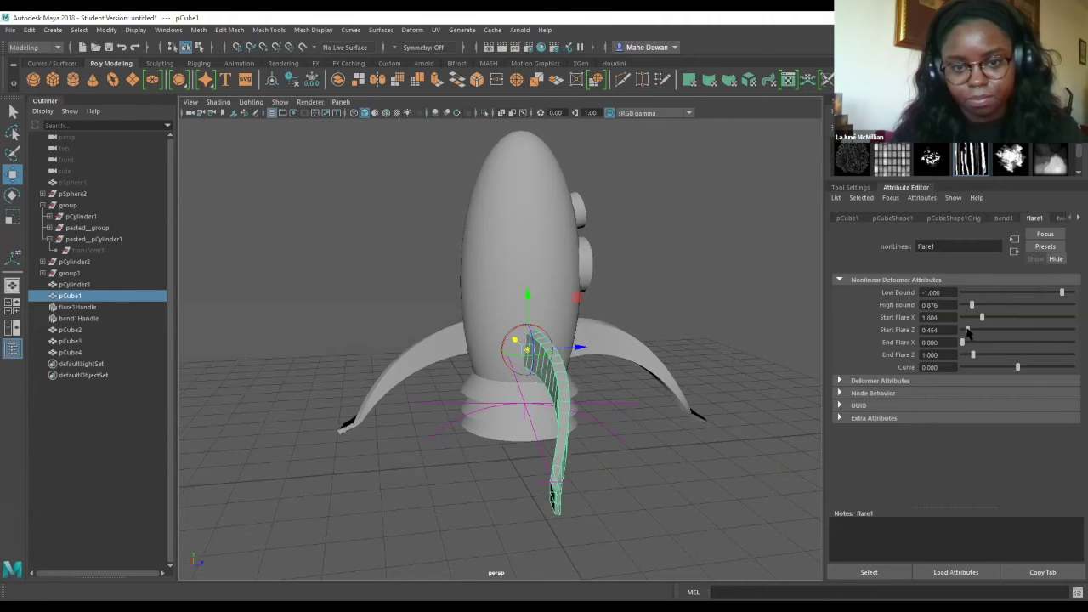
# Nudge the original fin's pivot slightly along the Z axis inside the rocket body.
pyautogui.click(575, 351)
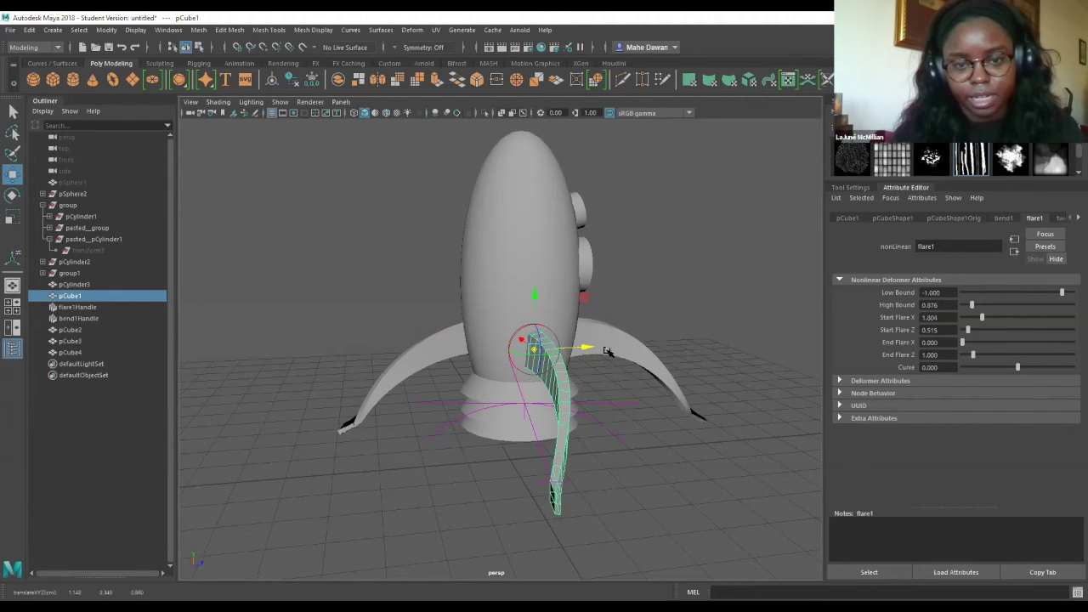
pyautogui.keyDown('alt'); pyautogui.moveTo(646, 333); pyautogui.dragTo(476, 341); pyautogui.keyUp('alt')
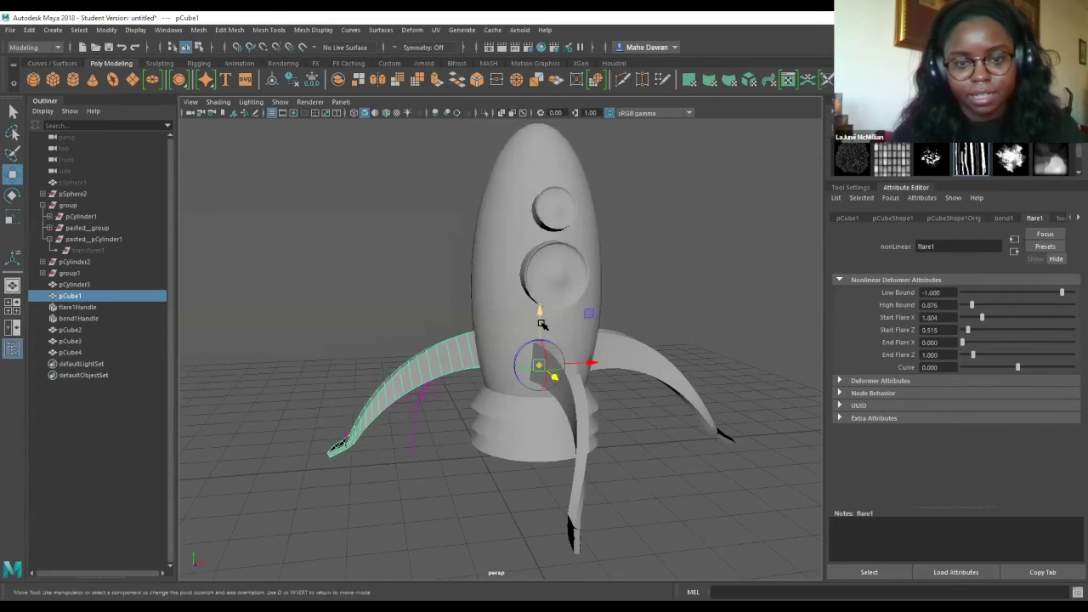
pyautogui.scroll(8, 681, 315)
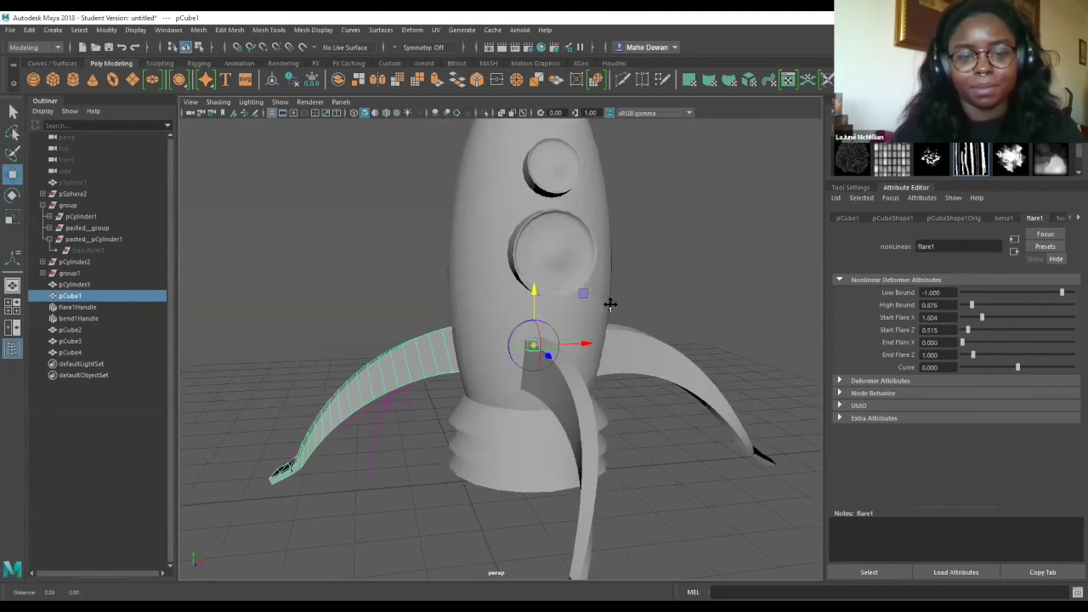
pyautogui.scroll(-3, 605, 319)
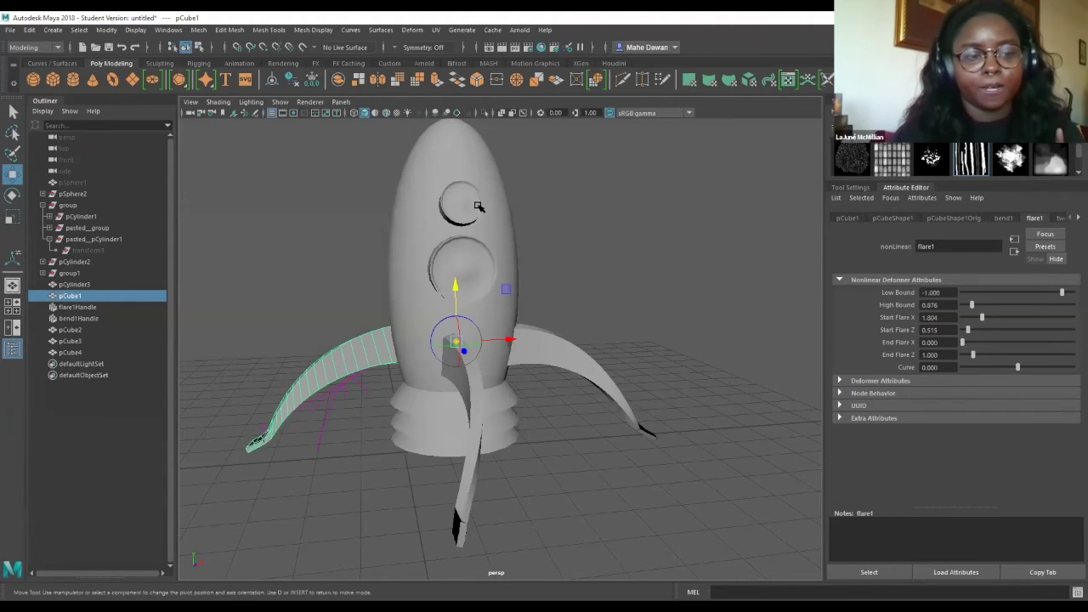
pyautogui.scroll(-4, 389, 346)
pyautogui.scroll(4, 388, 346)
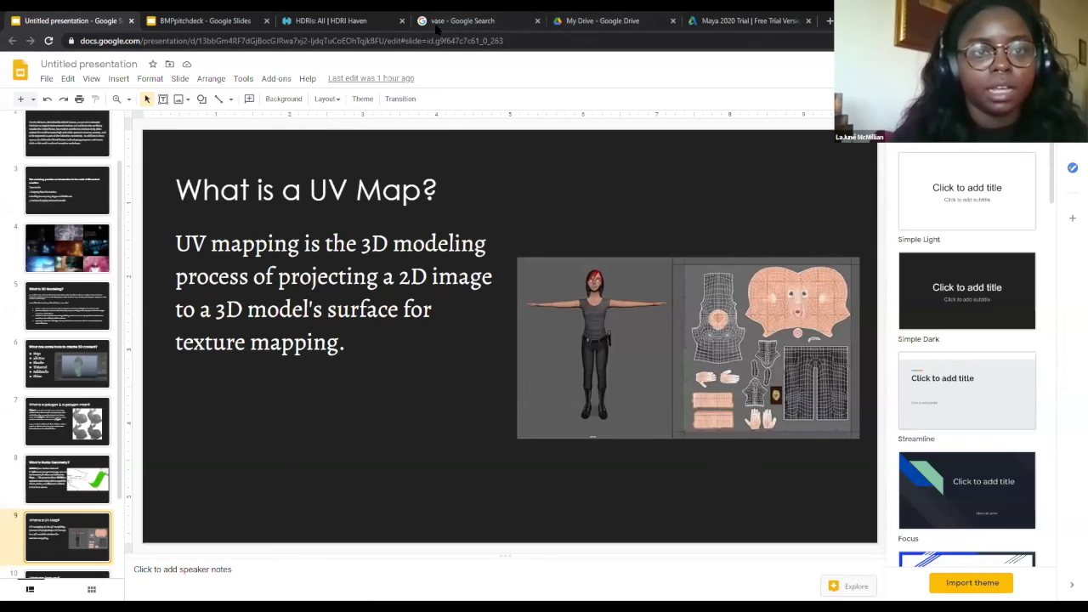
# Switch to the browser's vase image search and open the preview of the Midnight Blue Iznik Vase.
pyautogui.click(396, 12)
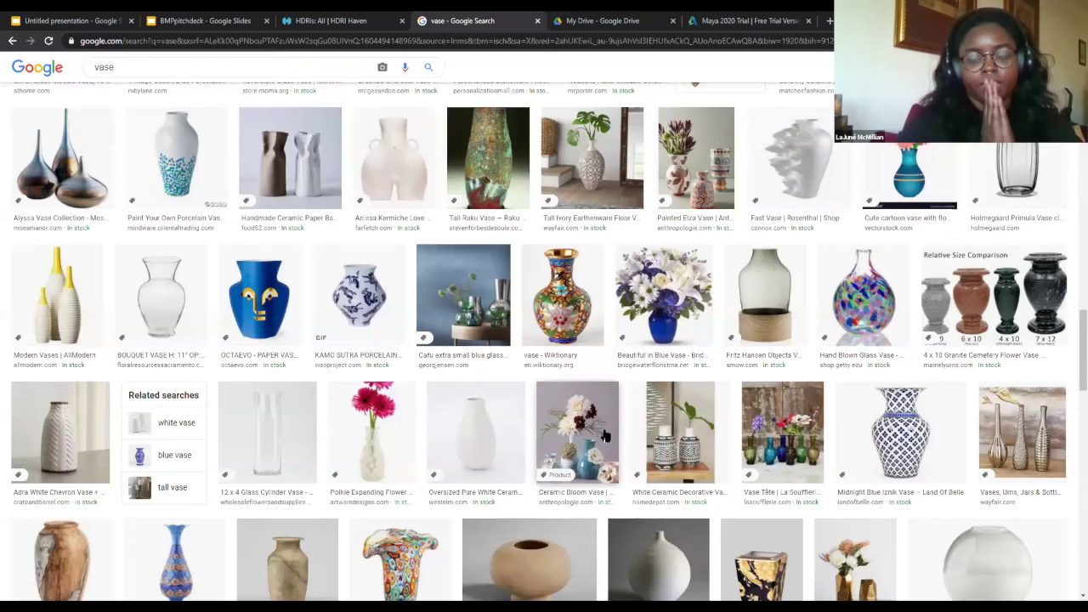
pyautogui.click(922, 414)
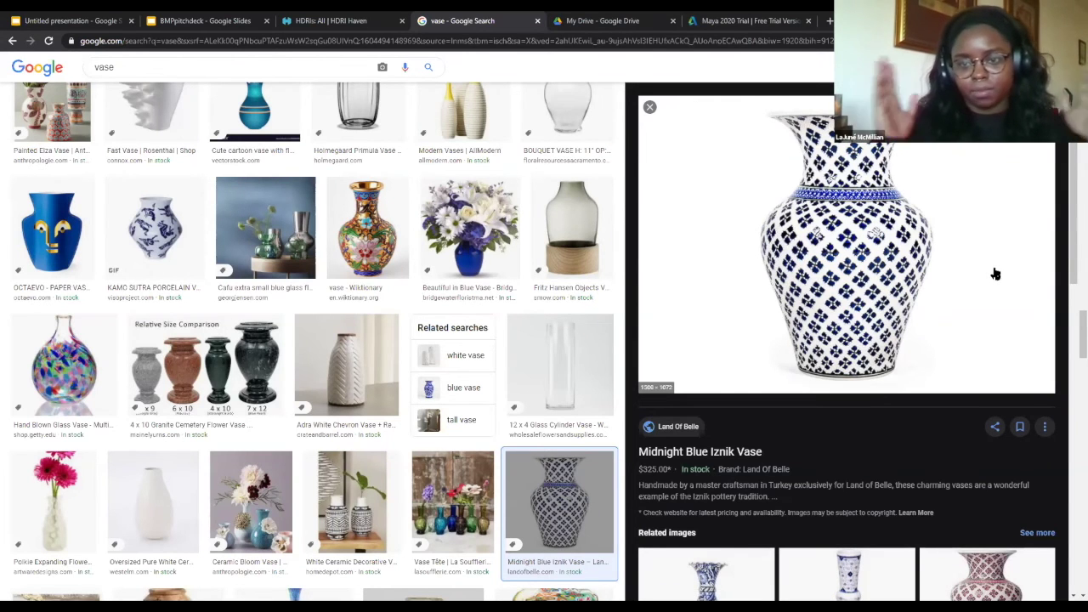
pyautogui.click(370, 209)
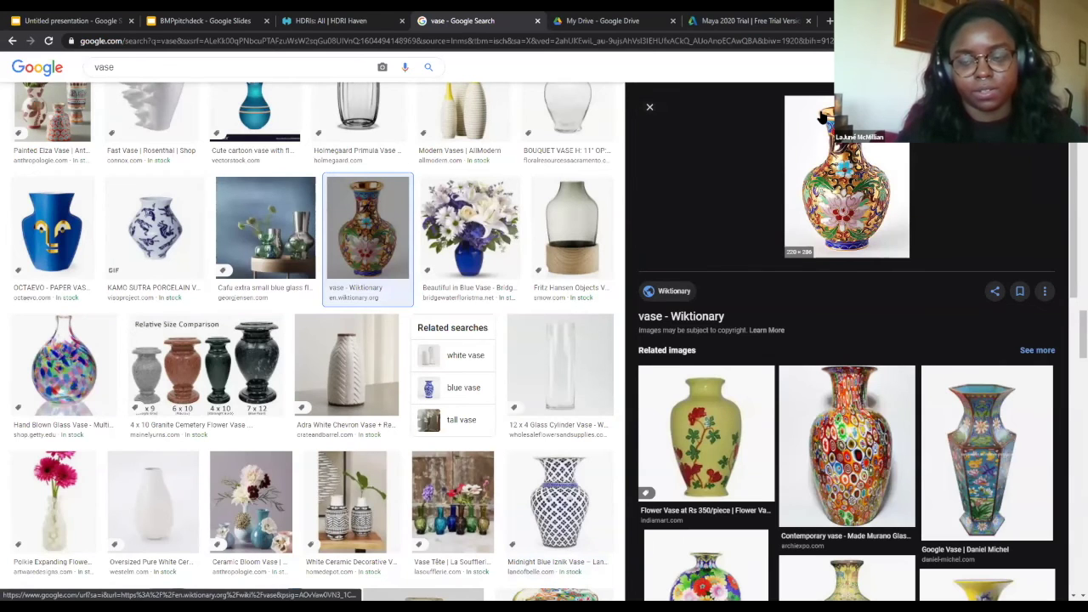
pyautogui.click(599, 516)
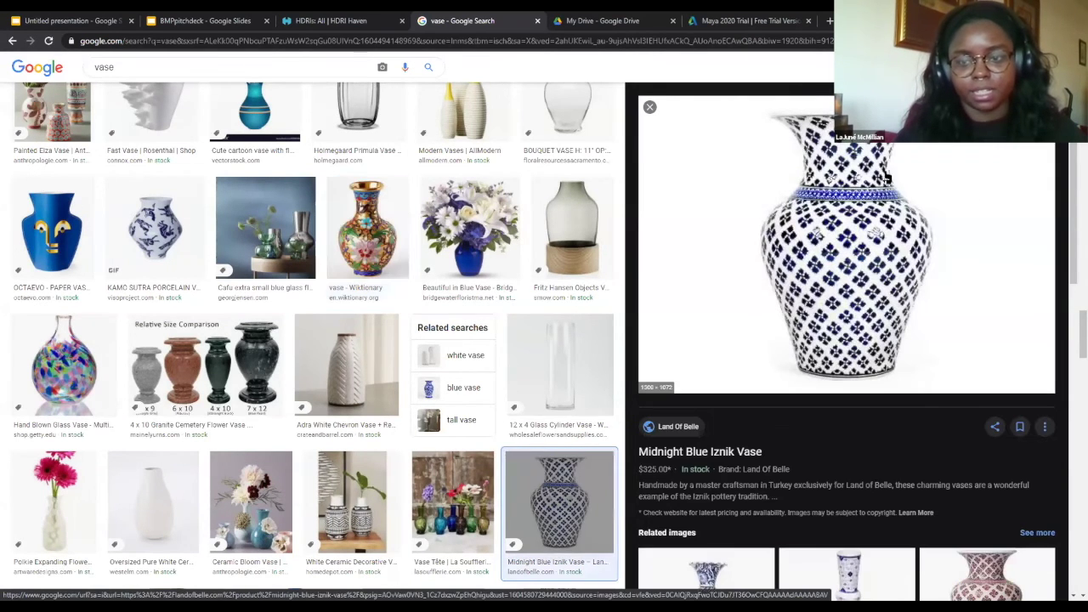
# Save the Midnight Blue Iznik Vase picture to the Desktop as a JPEG named Vase2.
pyautogui.rightClick(768, 225)
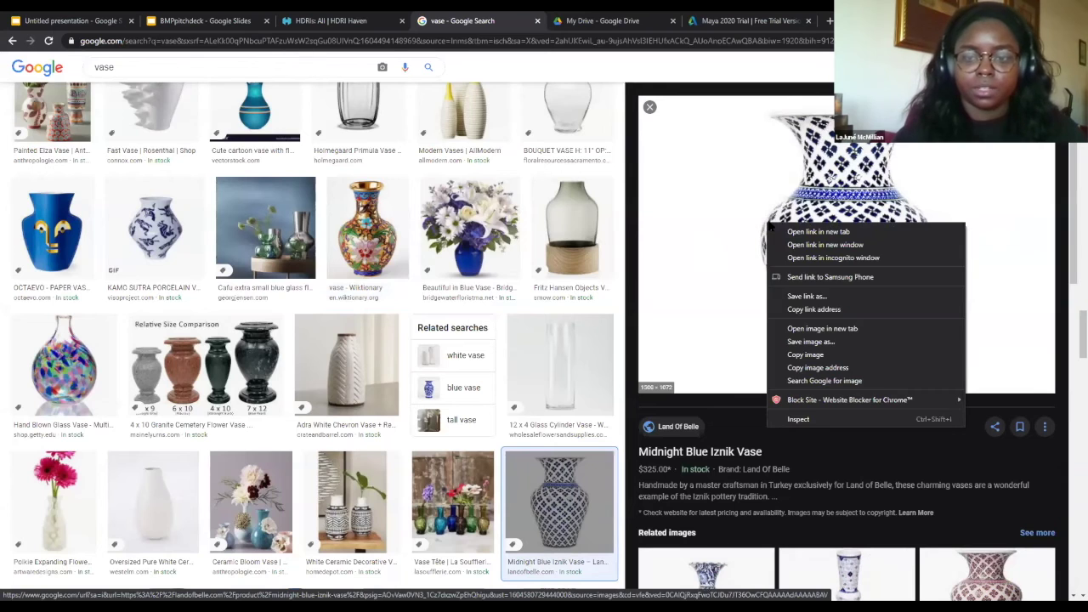
pyautogui.click(804, 349)
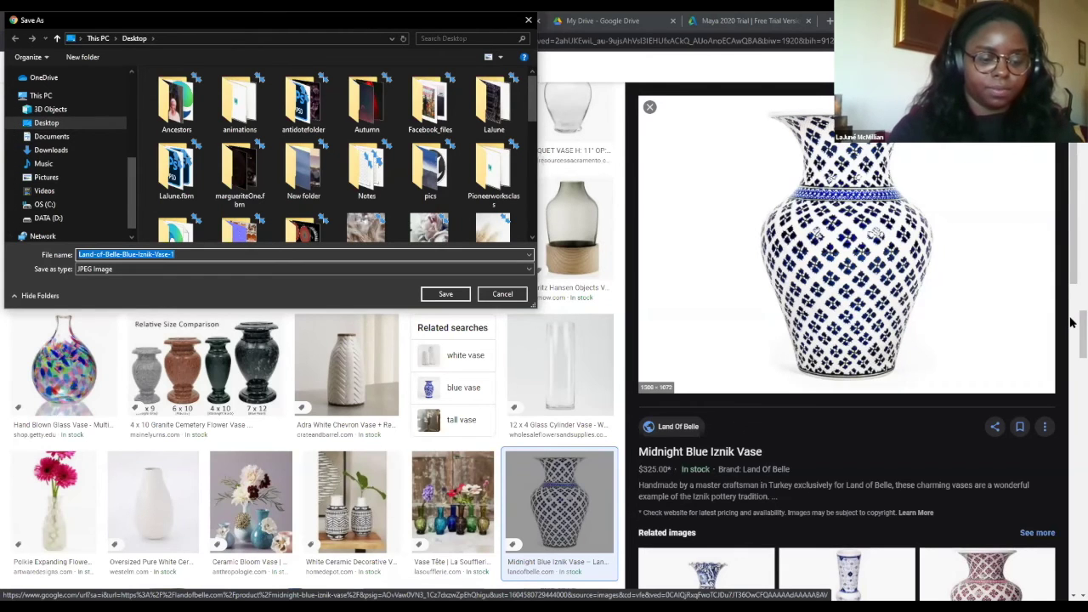
pyautogui.write('Vase2')
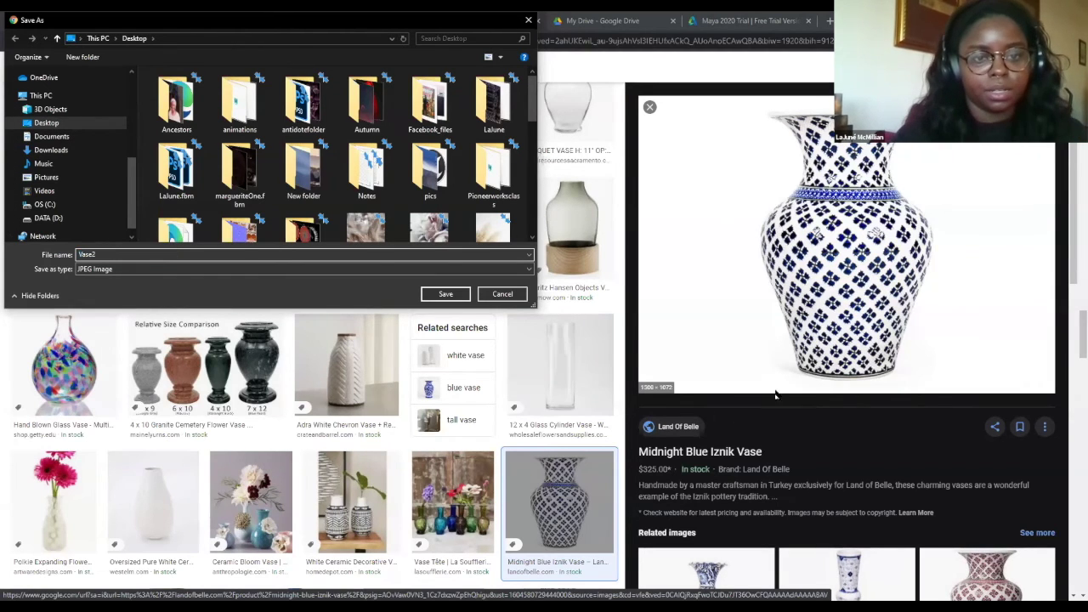
pyautogui.click(442, 294)
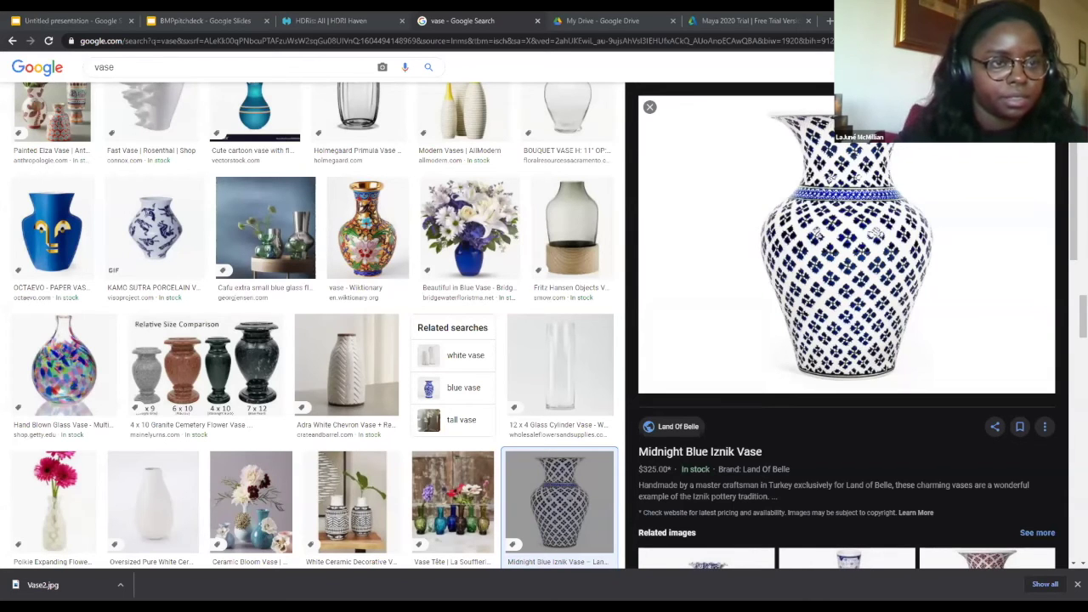
pyautogui.rightClick(65, 384)
pyautogui.press('Escape')
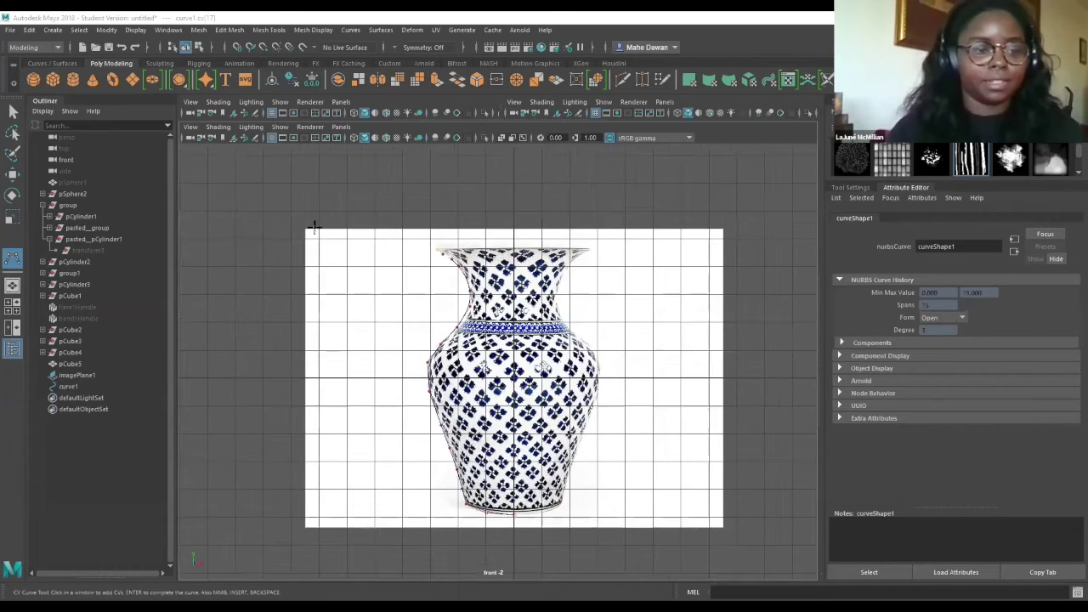
# Delete the vase reference image plane from the Maya scene.
pyautogui.scroll(2, 241, 179)
pyautogui.scroll(-2, 333, 233)
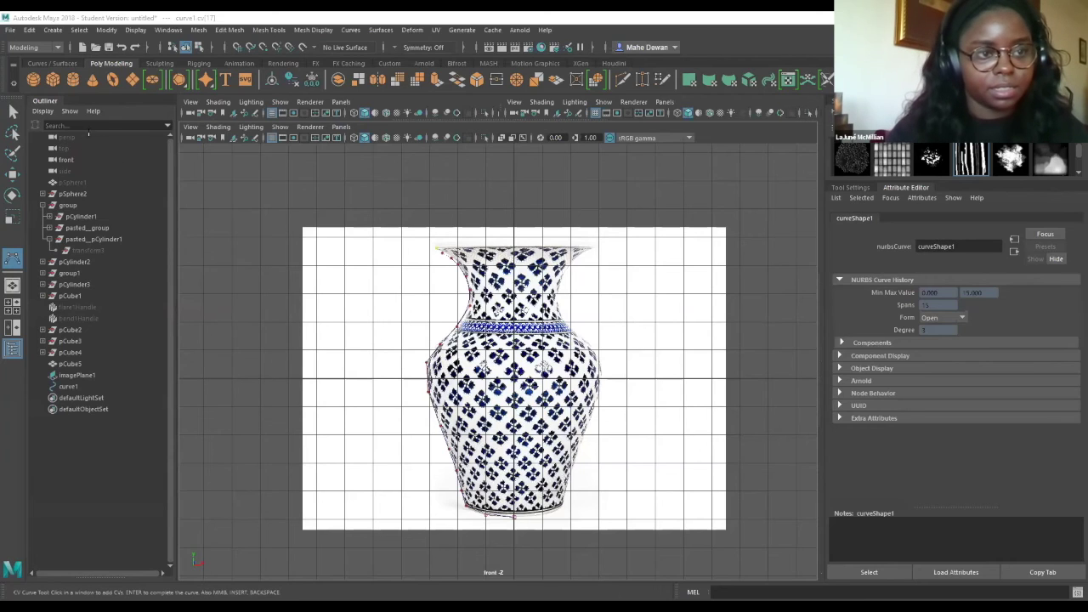
pyautogui.click(86, 377)
pyautogui.press('Delete')
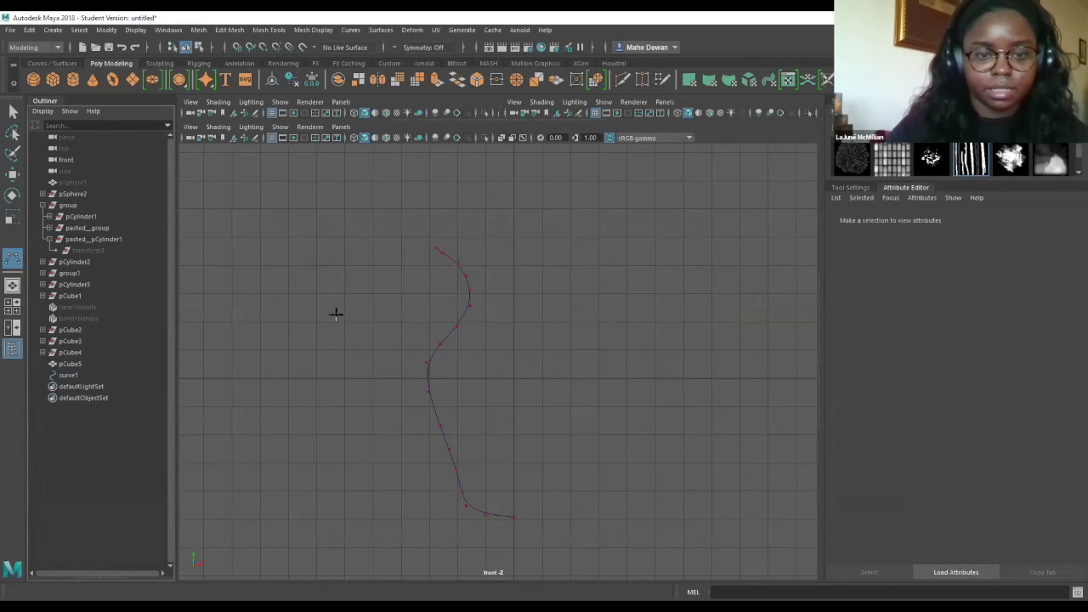
# Finish the old traced vase profile curve with one more point beyond the rim and delete the whole curve.
pyautogui.click(378, 231)
pyautogui.press('Return')
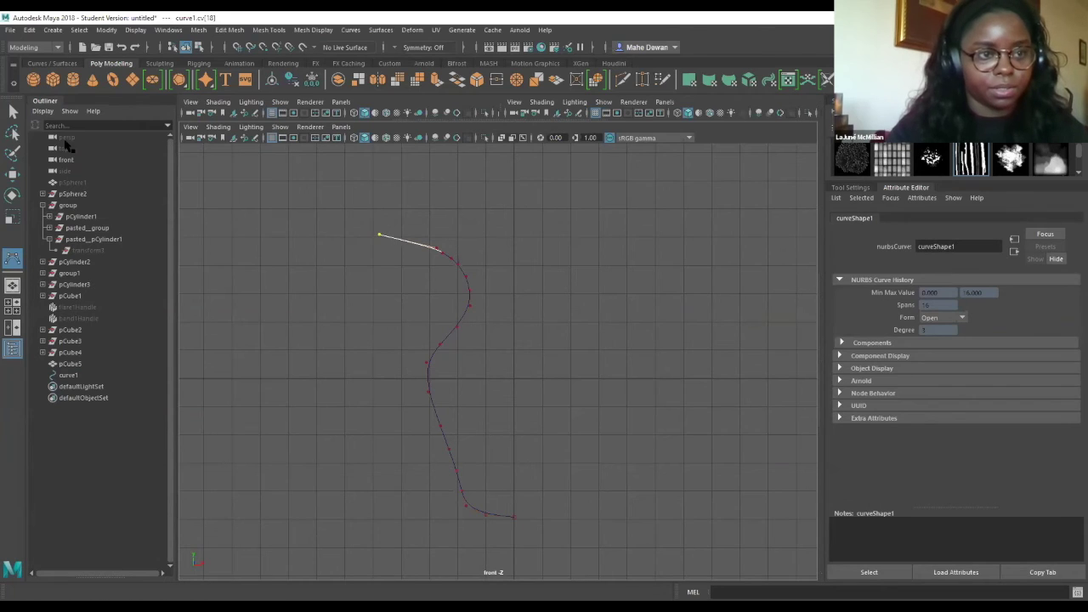
pyautogui.click(12, 111)
pyautogui.click(407, 242)
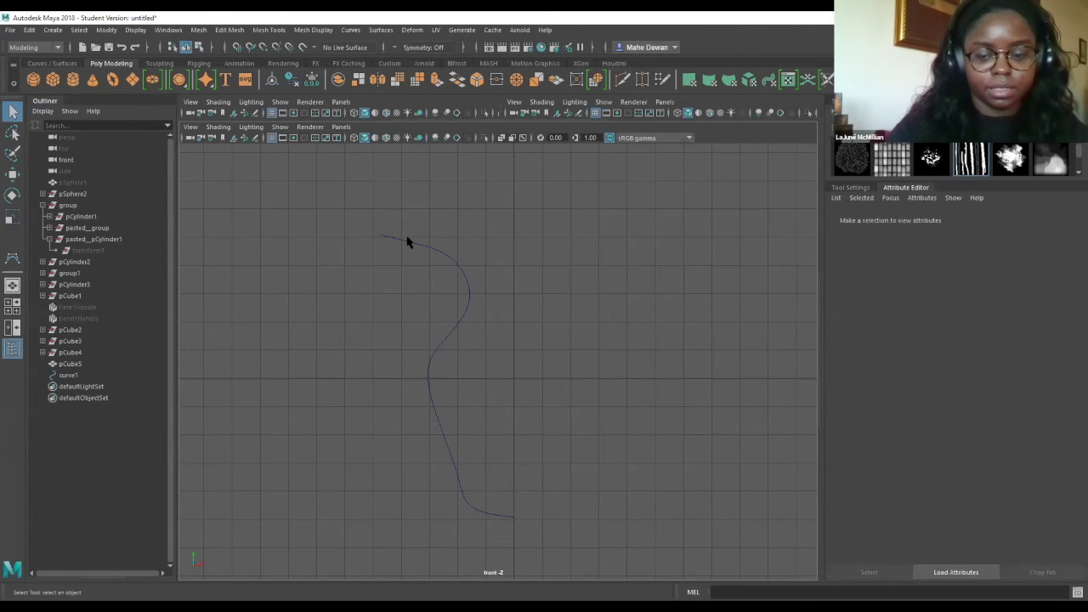
pyautogui.click(67, 376)
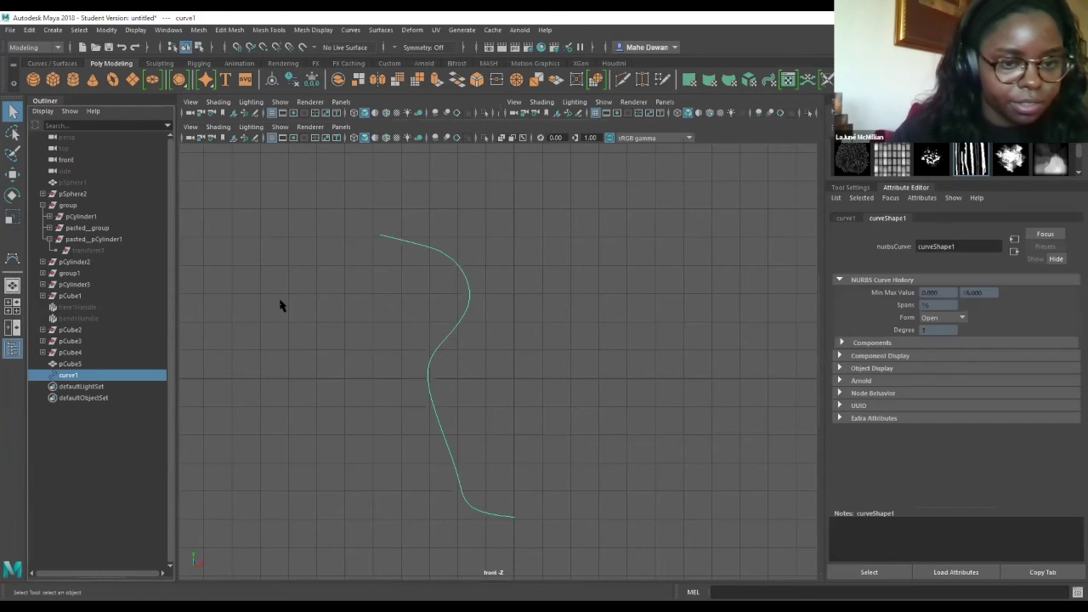
pyautogui.press('Delete')
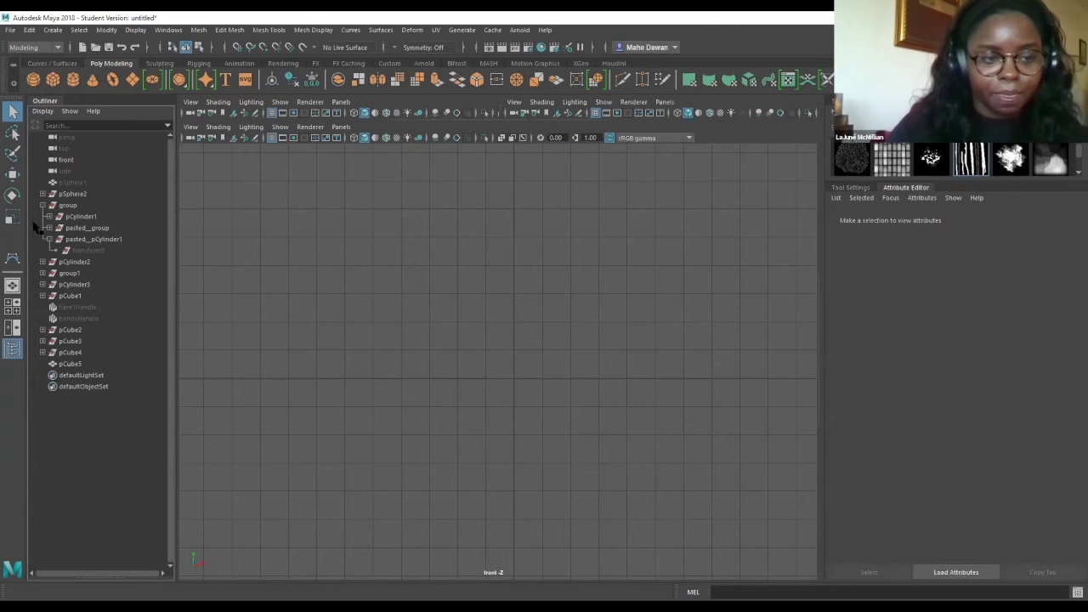
# Show the four-view layout and enlarge the front view until it fills most of the workspace.
pyautogui.scroll(2, 386, 309)
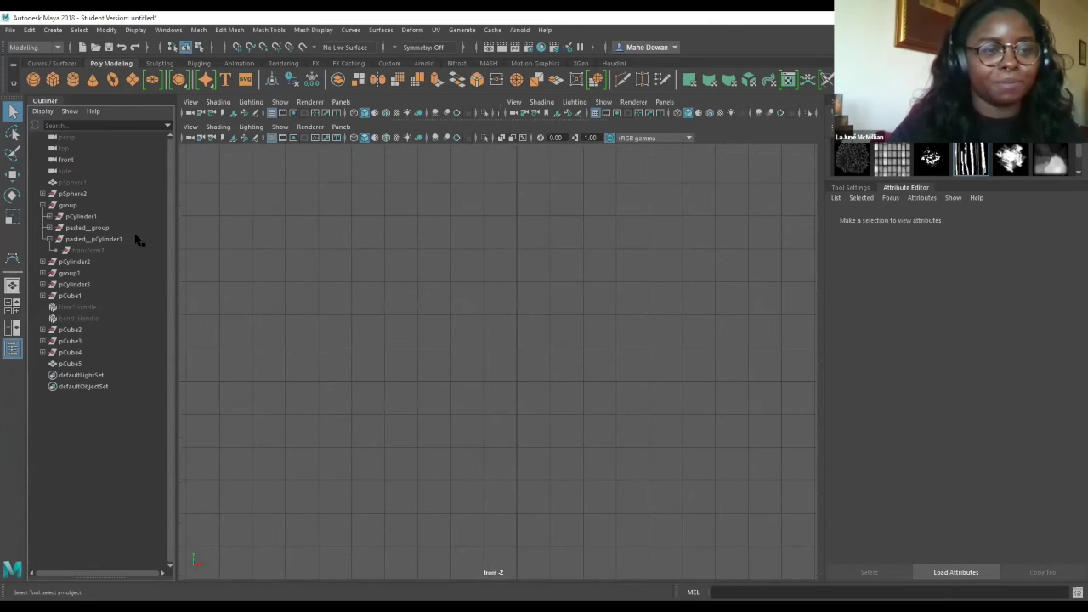
pyautogui.click(12, 286)
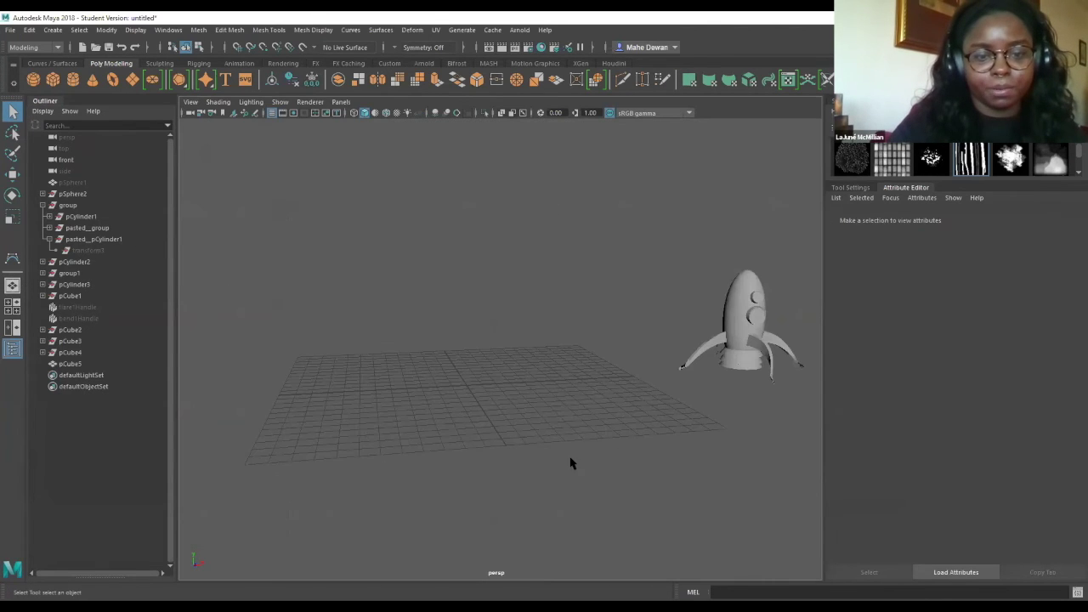
pyautogui.click(12, 302)
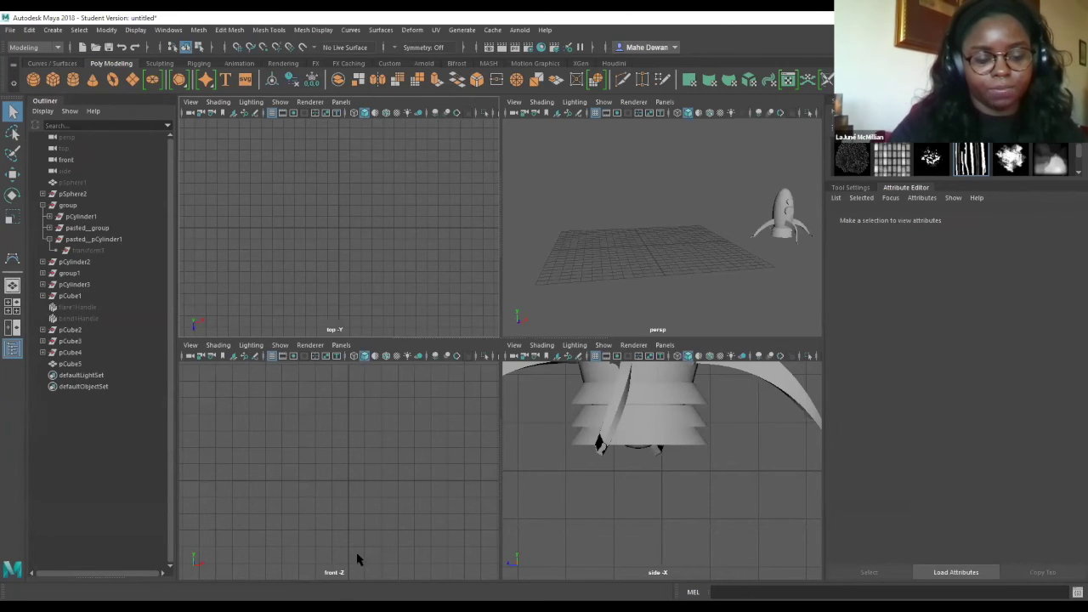
pyautogui.moveTo(352, 338); pyautogui.dragTo(341, 121)
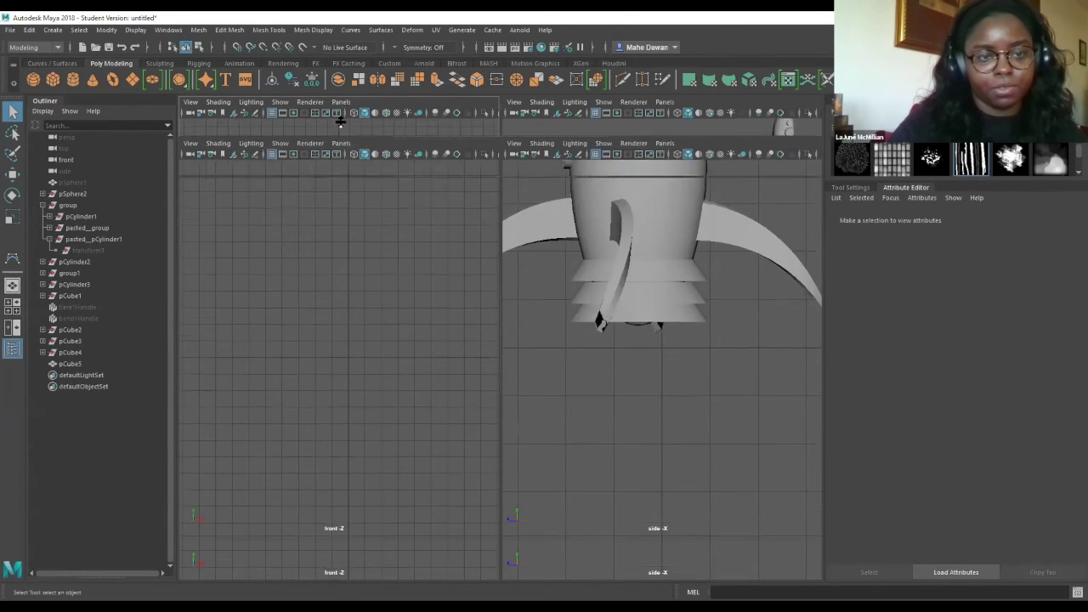
pyautogui.moveTo(502, 182); pyautogui.dragTo(815, 196)
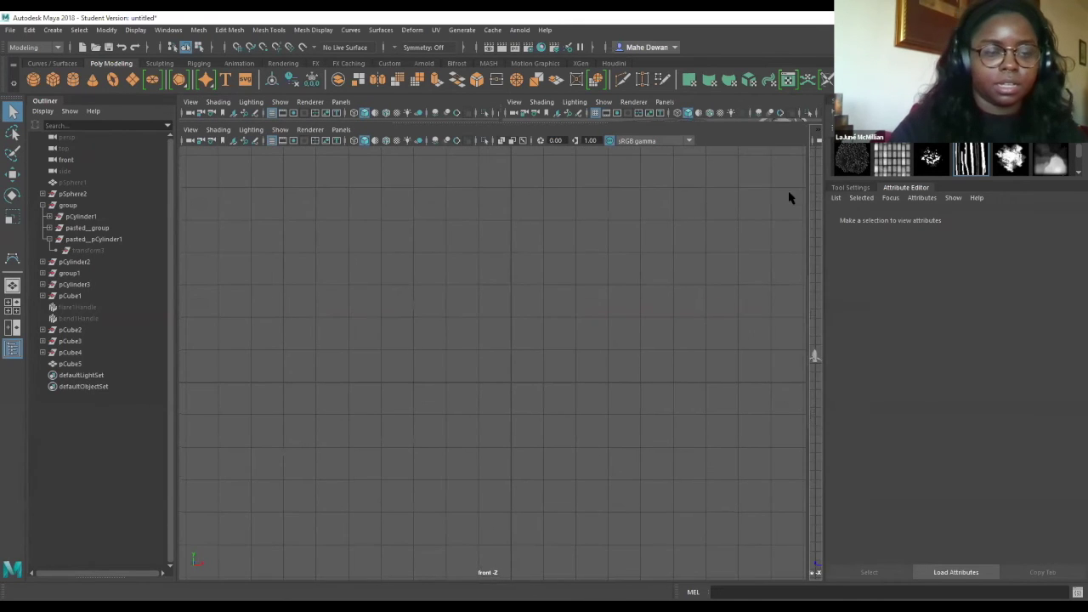
# Import Vase2.jpg from the Desktop as an image plane in the front view.
pyautogui.click(192, 133)
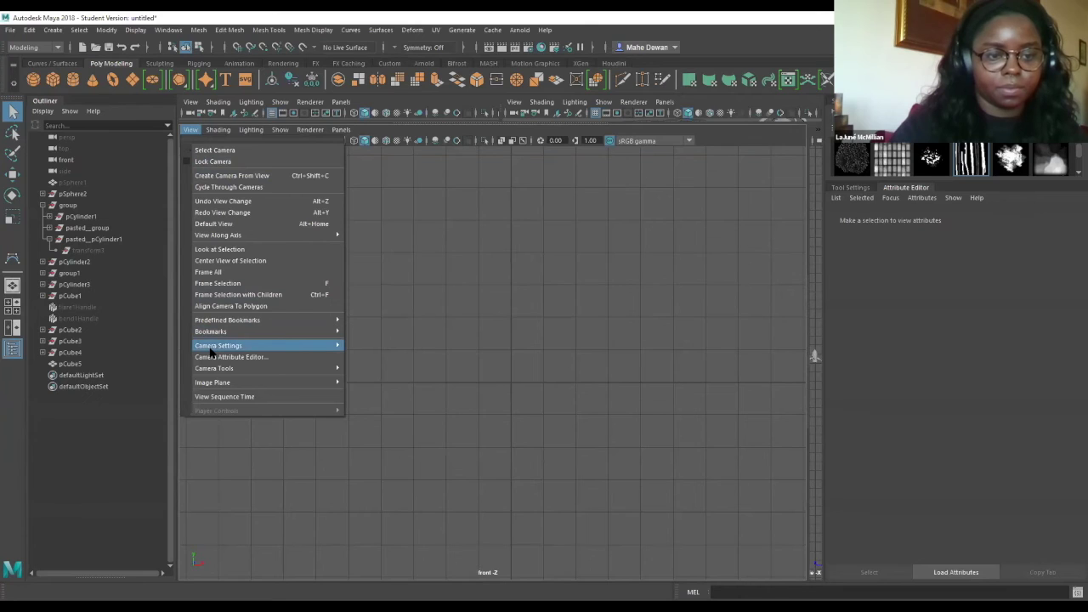
pyautogui.click(217, 129)
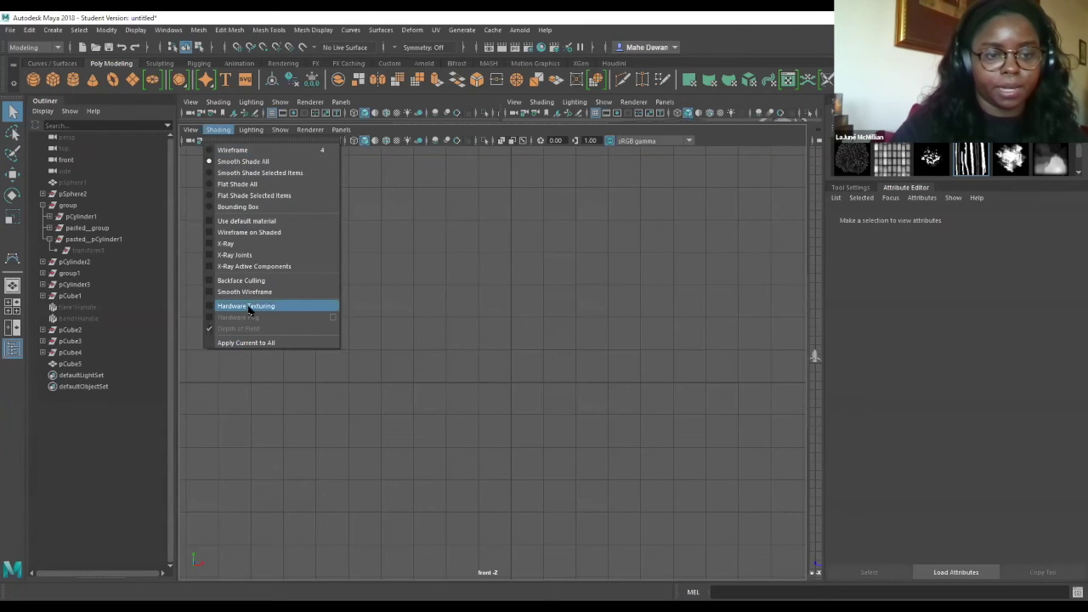
pyautogui.click(191, 130)
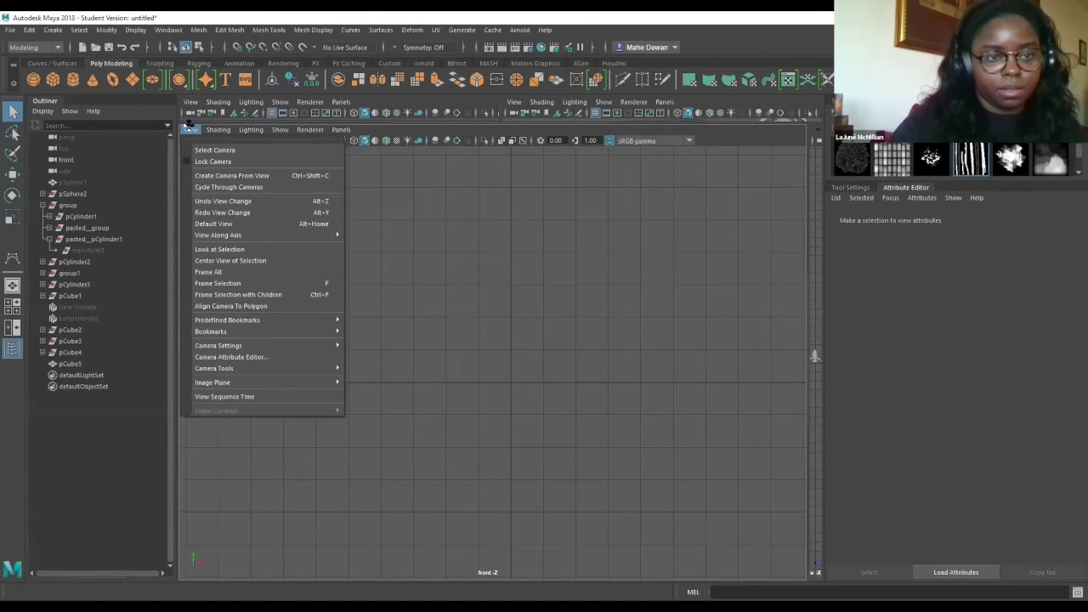
pyautogui.moveTo(258, 390)
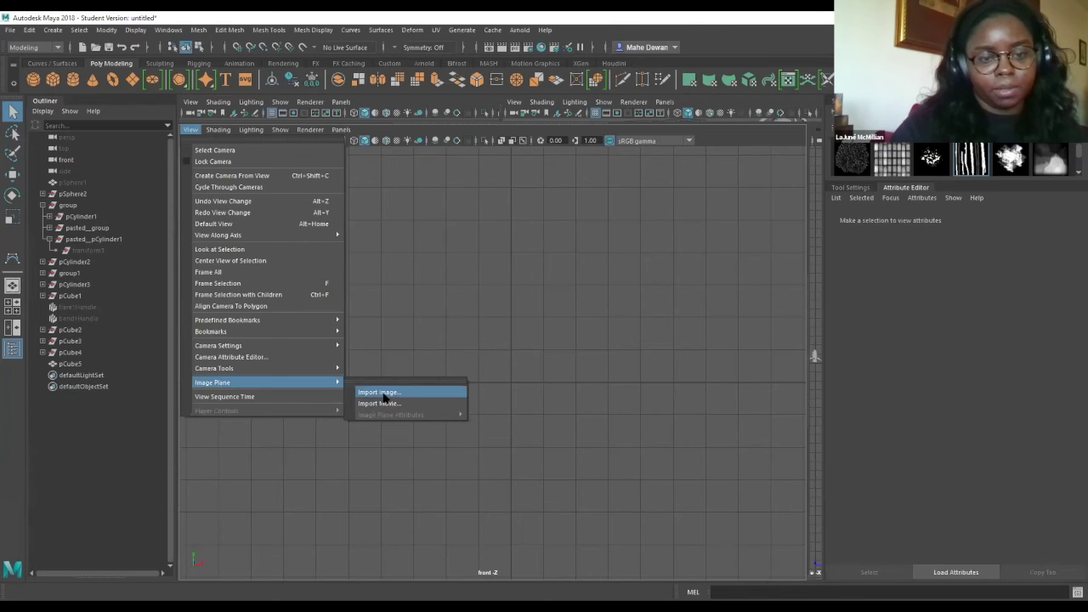
pyautogui.click(384, 392)
pyautogui.click(318, 265)
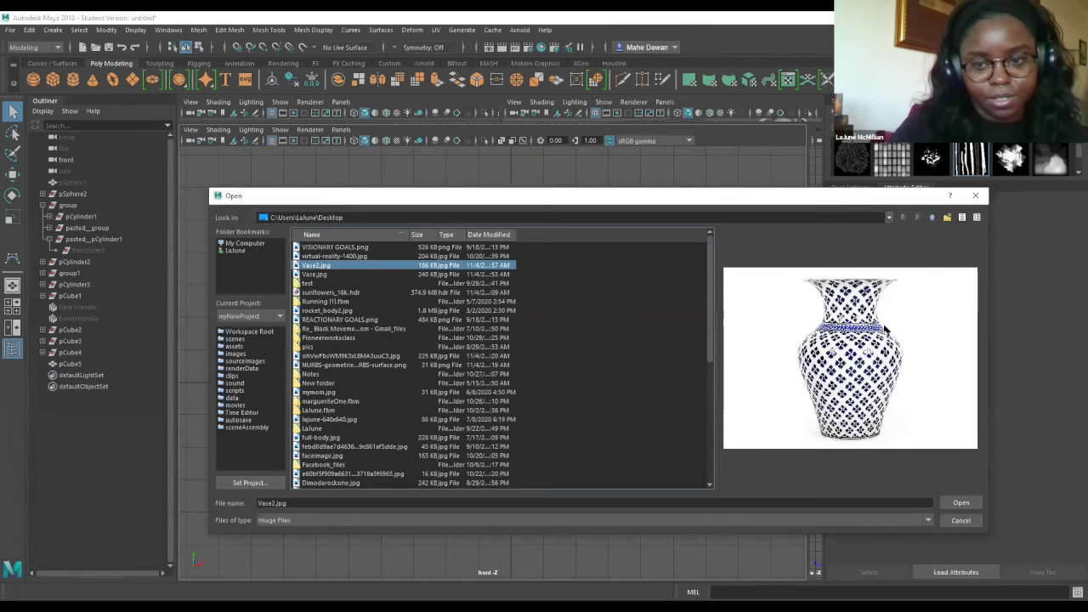
pyautogui.click(961, 502)
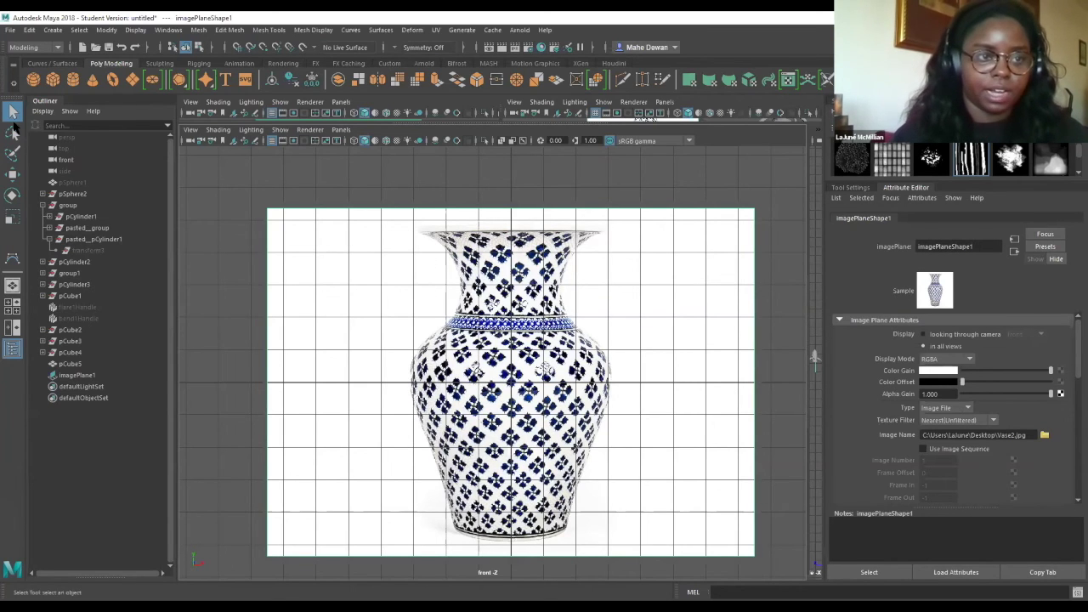
# Start a CV curve at the vase's bottom centre and trace the left half of the base and the lower left side.
pyautogui.click(52, 31)
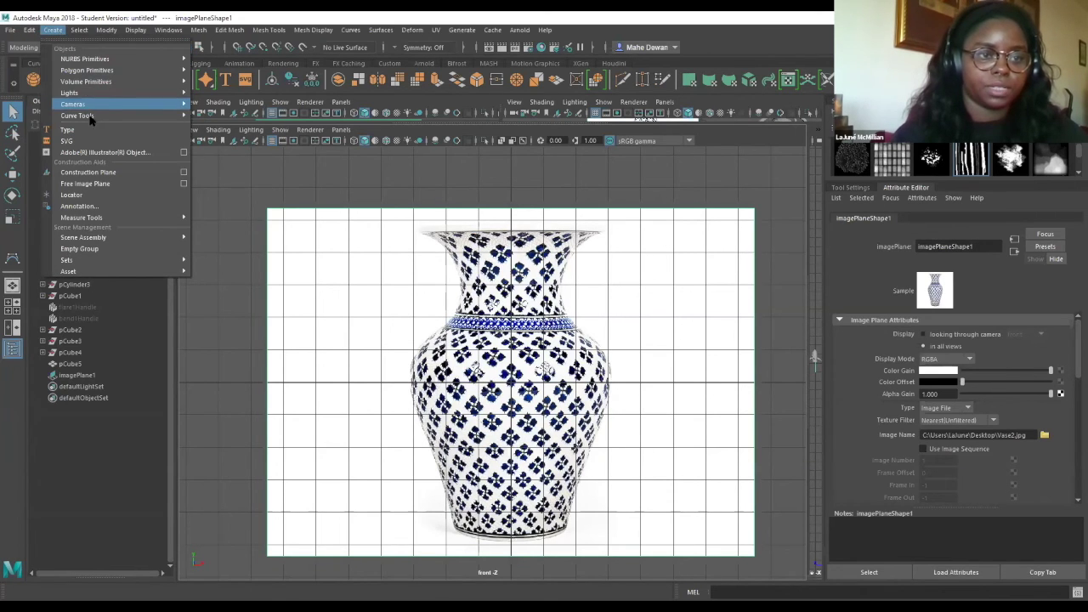
pyautogui.moveTo(81, 119)
pyautogui.click(215, 124)
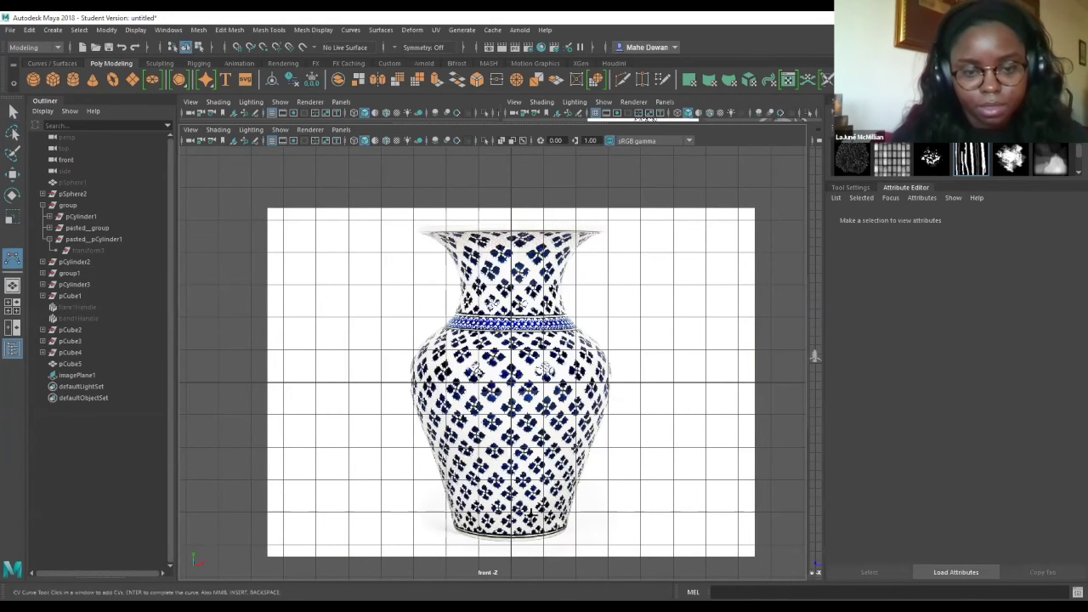
pyautogui.scroll(2, 544, 511)
pyautogui.scroll(2, 553, 504)
pyautogui.scroll(2, 557, 247)
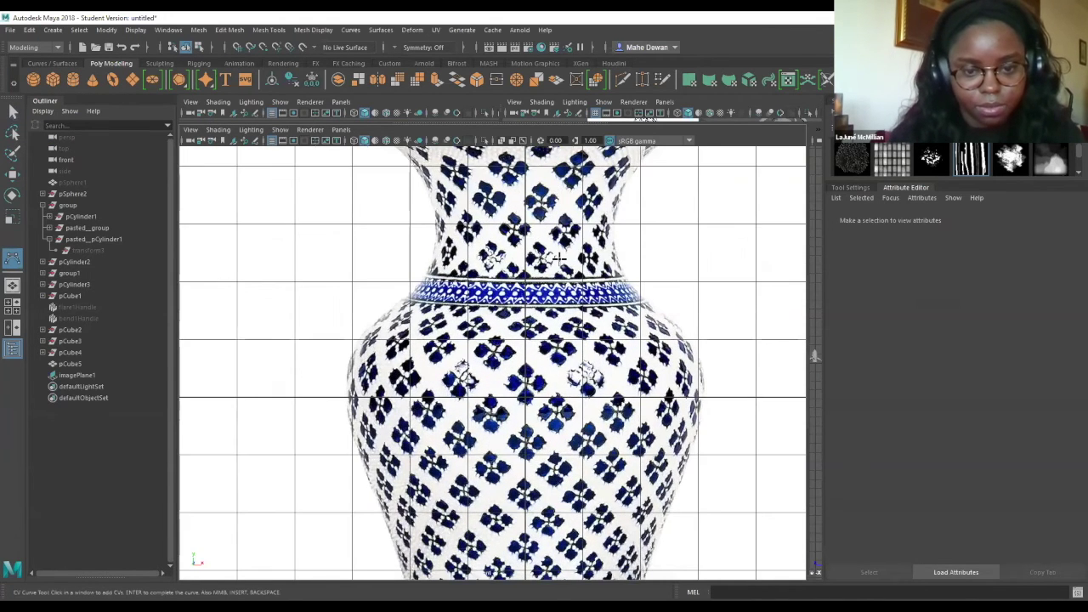
pyautogui.moveTo(473, 493)
pyautogui.keyDown('alt'); pyautogui.mouseDown(button='middle')
pyautogui.moveTo(467, 480)
pyautogui.moveTo(475, 493)
pyautogui.mouseUp(button='middle'); pyautogui.keyUp('alt')
pyautogui.click(474, 493)
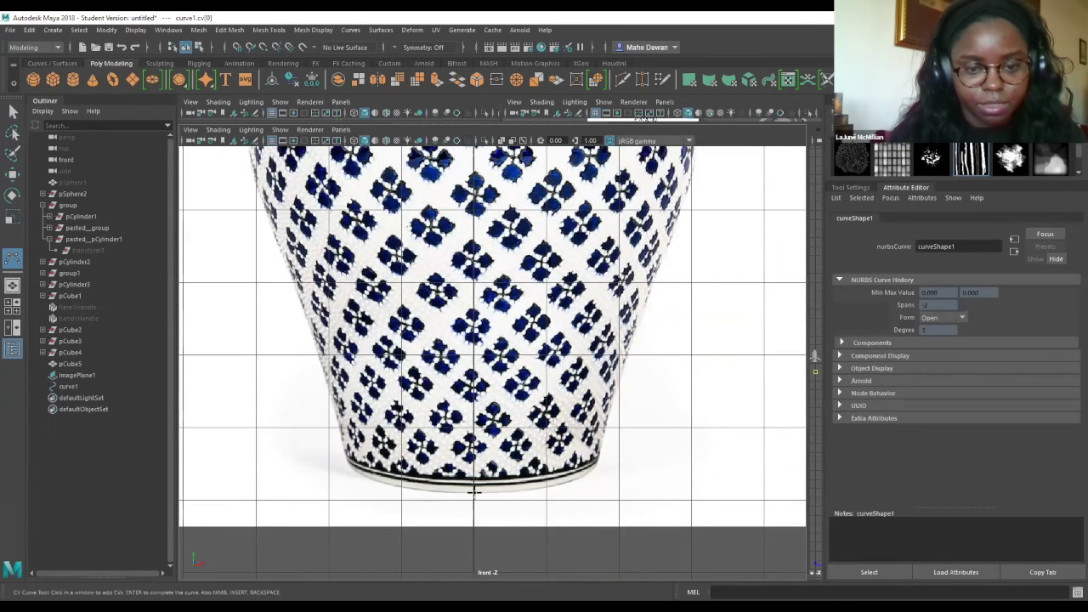
pyautogui.click(399, 486)
pyautogui.click(346, 466)
pyautogui.click(333, 409)
pyautogui.click(312, 335)
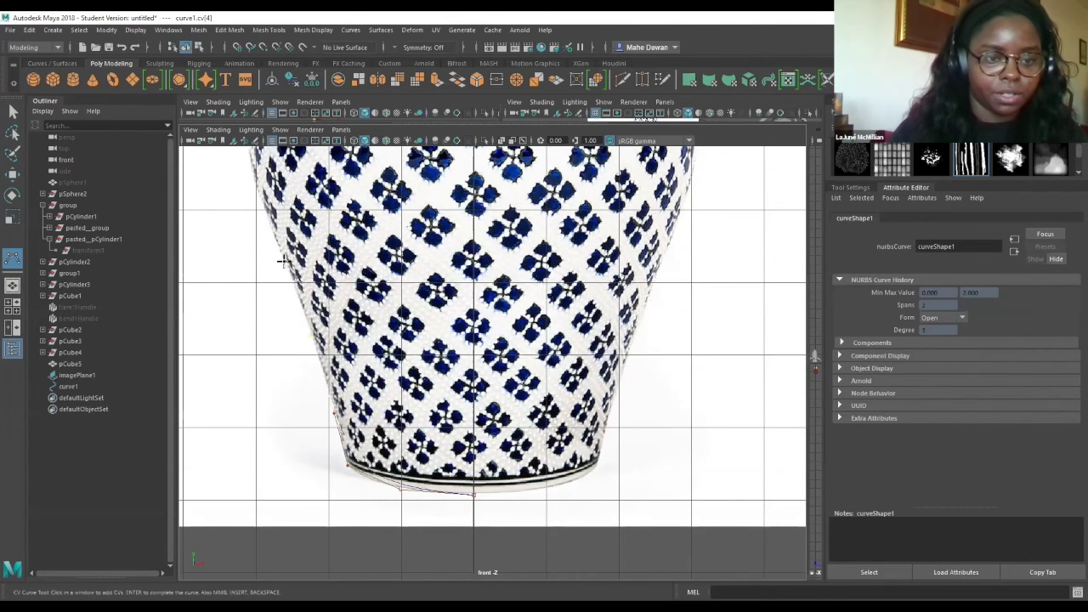
# Continue the CV curve along the vase's left outline, around the widest part of the body and over the shoulder.
pyautogui.click(254, 212)
pyautogui.click(264, 190)
pyautogui.scroll(-3, 423, 208)
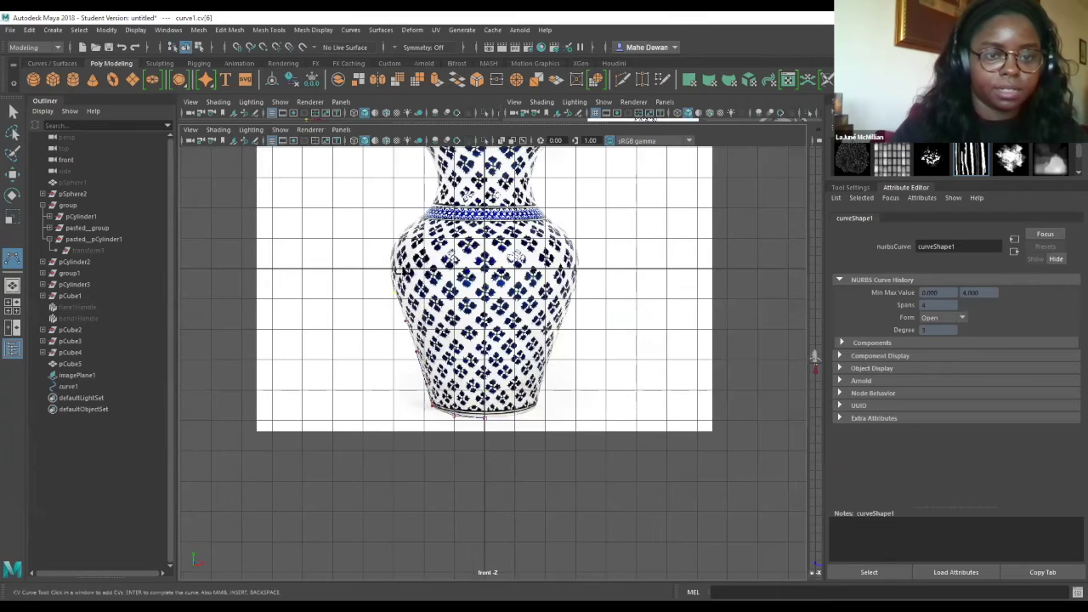
pyautogui.click(397, 234)
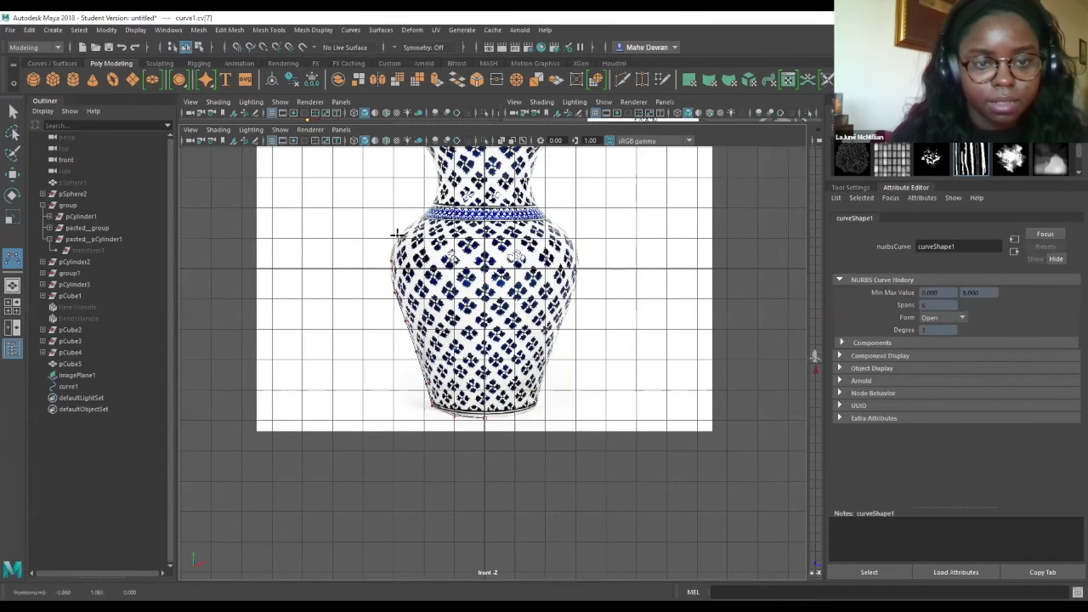
pyautogui.click(424, 213)
# Extend the CV curve from the blue collar band up the left side of the neck to just below the flared rim.
pyautogui.scroll(5, 426, 209)
pyautogui.keyDown('alt'); pyautogui.moveTo(329, 403); pyautogui.dragTo(420, 547, button='middle'); pyautogui.keyUp('alt')
pyautogui.click(393, 369)
pyautogui.click(411, 342)
pyautogui.click(400, 287)
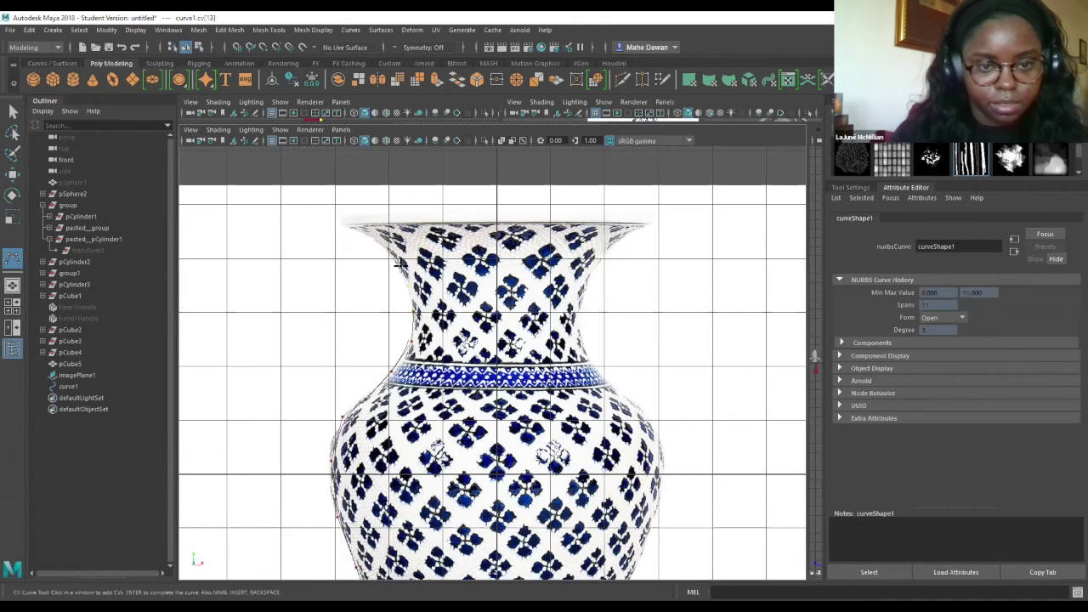
pyautogui.click(396, 262)
pyautogui.click(376, 244)
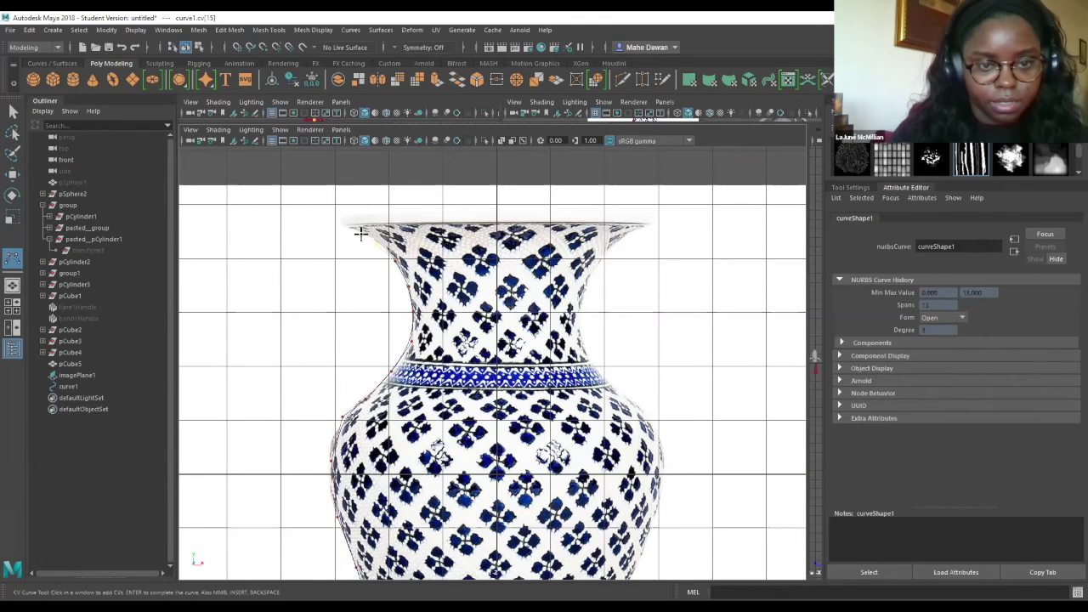
# Round the vase's left rim with closely spaced curve points, turning the profile over the lip toward the inside.
pyautogui.click(353, 228)
pyautogui.click(349, 223)
pyautogui.click(347, 221)
pyautogui.click(346, 218)
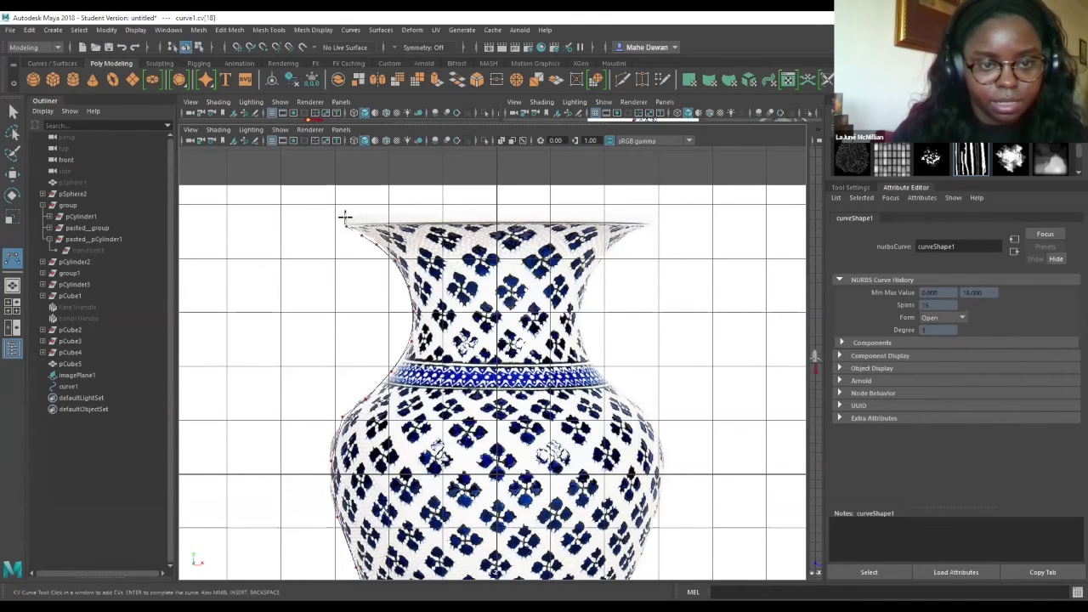
pyautogui.click(348, 217)
pyautogui.click(356, 218)
pyautogui.click(359, 215)
pyautogui.click(363, 217)
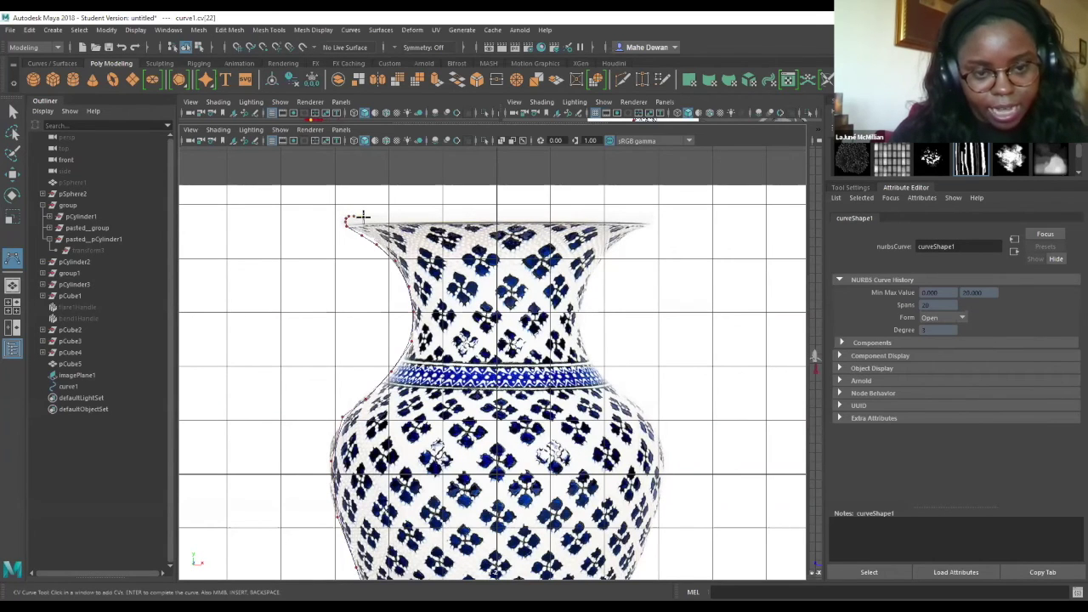
# Trace the inner wall back down just inside the outer profile, from the lip through the neck and shoulder to the widest part.
pyautogui.click(383, 237)
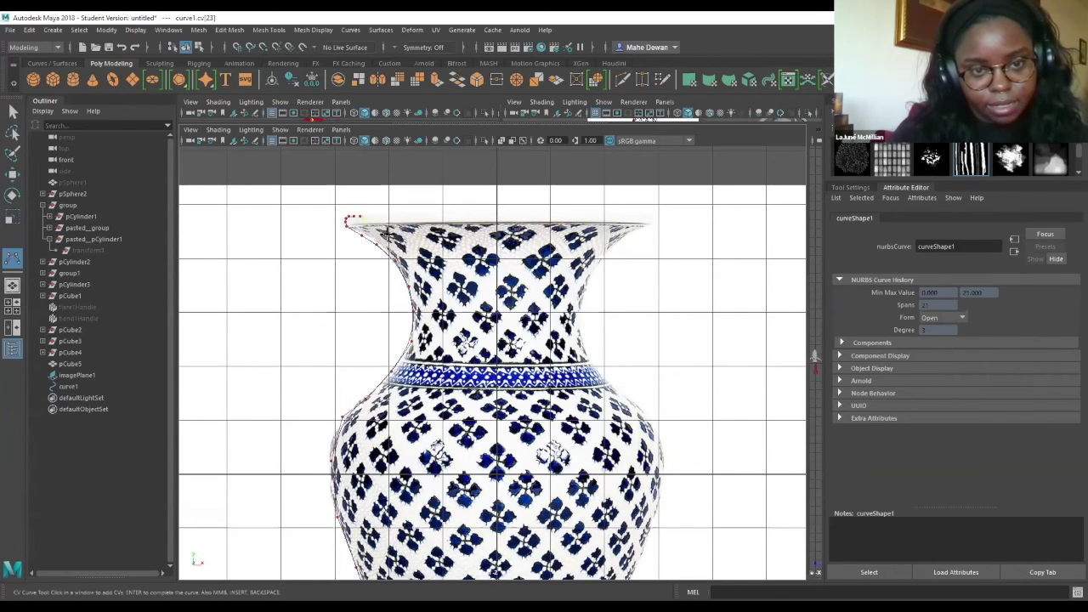
pyautogui.click(403, 257)
pyautogui.click(416, 283)
pyautogui.click(415, 341)
pyautogui.click(409, 374)
pyautogui.click(393, 388)
pyautogui.click(374, 405)
pyautogui.click(357, 424)
pyautogui.click(347, 457)
pyautogui.click(349, 487)
pyautogui.click(352, 504)
# Continue the inner wall of the curve down the lower body and around the bottom corner onto the vase's inside floor.
pyautogui.keyDown('alt'); pyautogui.moveTo(366, 519); pyautogui.dragTo(367, 508, button='middle'); pyautogui.keyUp('alt')
pyautogui.keyDown('alt'); pyautogui.moveTo(367, 418); pyautogui.dragTo(362, 274, button='middle'); pyautogui.keyUp('alt')
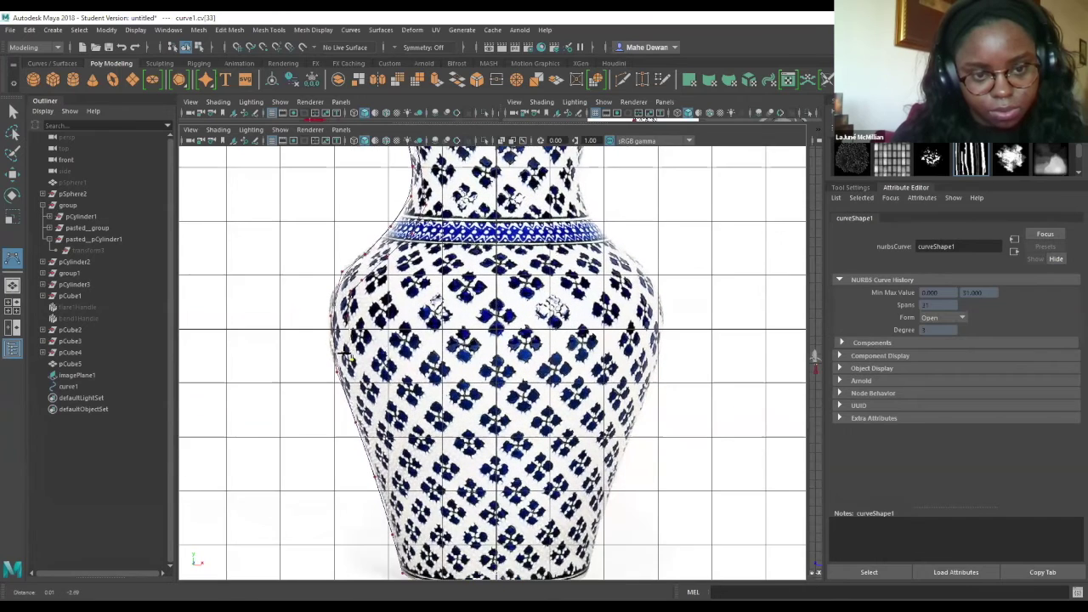
pyautogui.keyDown('alt'); pyautogui.moveTo(354, 415); pyautogui.dragTo(352, 393, button='middle'); pyautogui.keyUp('alt')
pyautogui.click(351, 391)
pyautogui.click(363, 410)
pyautogui.click(375, 453)
pyautogui.click(399, 523)
pyautogui.click(409, 550)
pyautogui.click(442, 563)
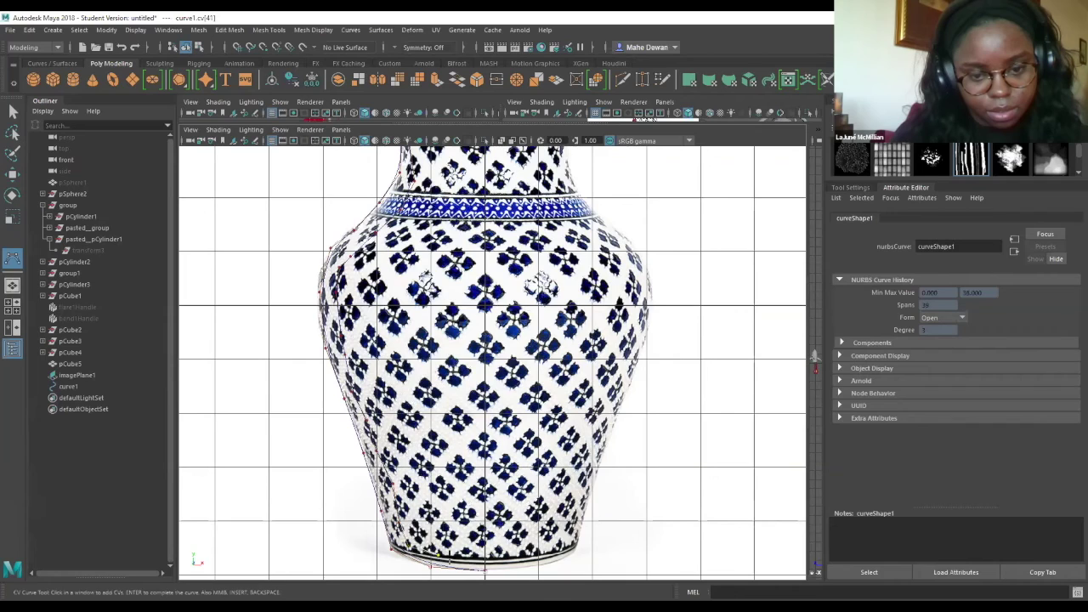
# Place the last curve point on the vertical centre line just above the starting point and complete the CV curve.
pyautogui.scroll(3, 481, 528)
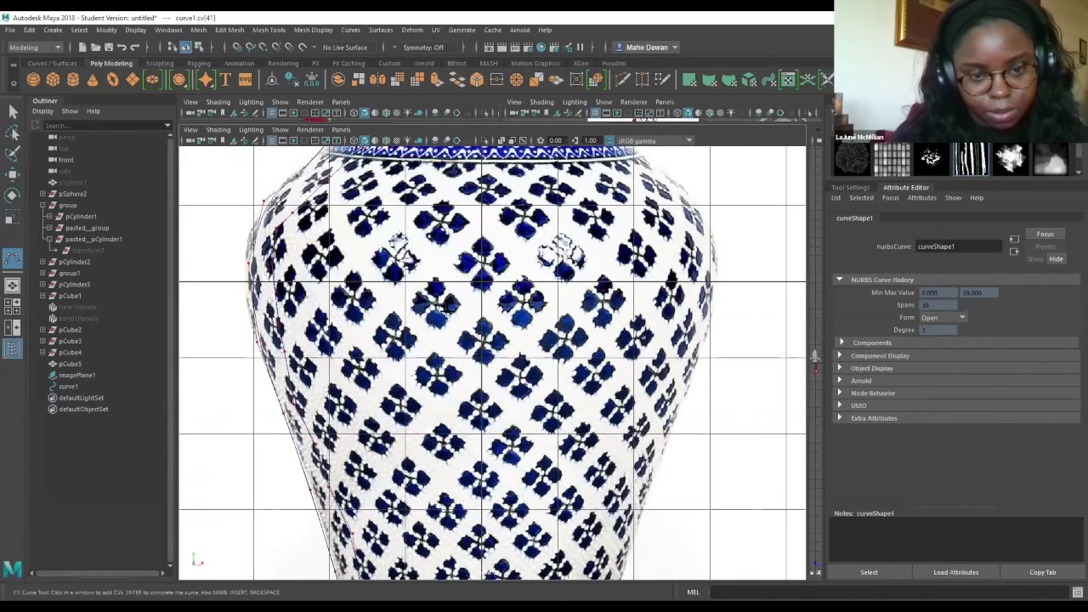
pyautogui.scroll(2, 448, 315)
pyautogui.keyDown('alt'); pyautogui.moveTo(501, 561); pyautogui.dragTo(472, 391); pyautogui.keyUp('alt')
pyautogui.scroll(4, 472, 391)
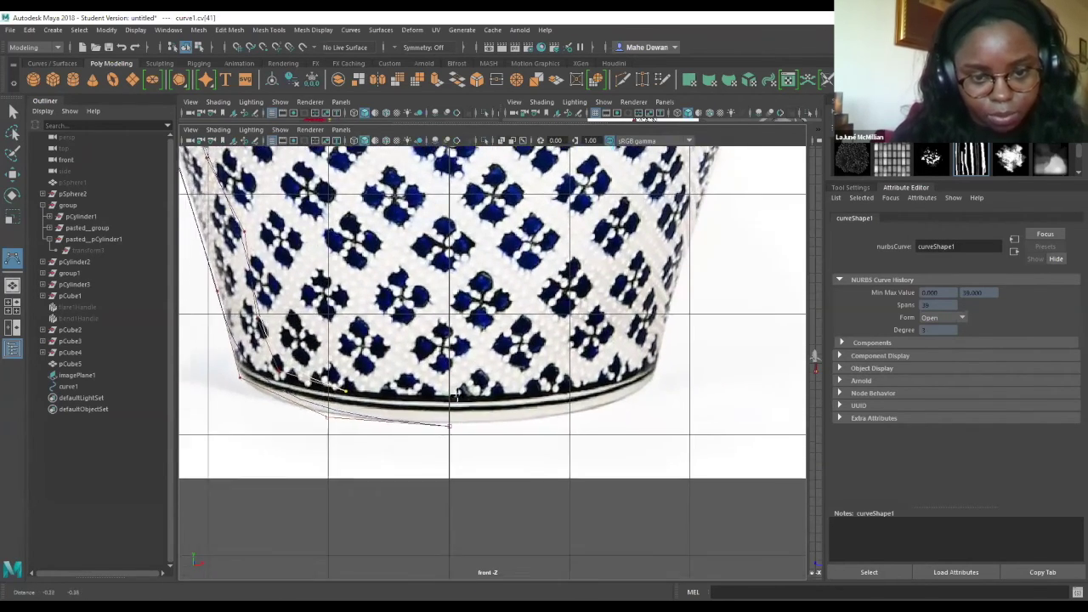
pyautogui.keyDown('alt'); pyautogui.moveTo(459, 407); pyautogui.dragTo(456, 406, button='middle'); pyautogui.keyUp('alt')
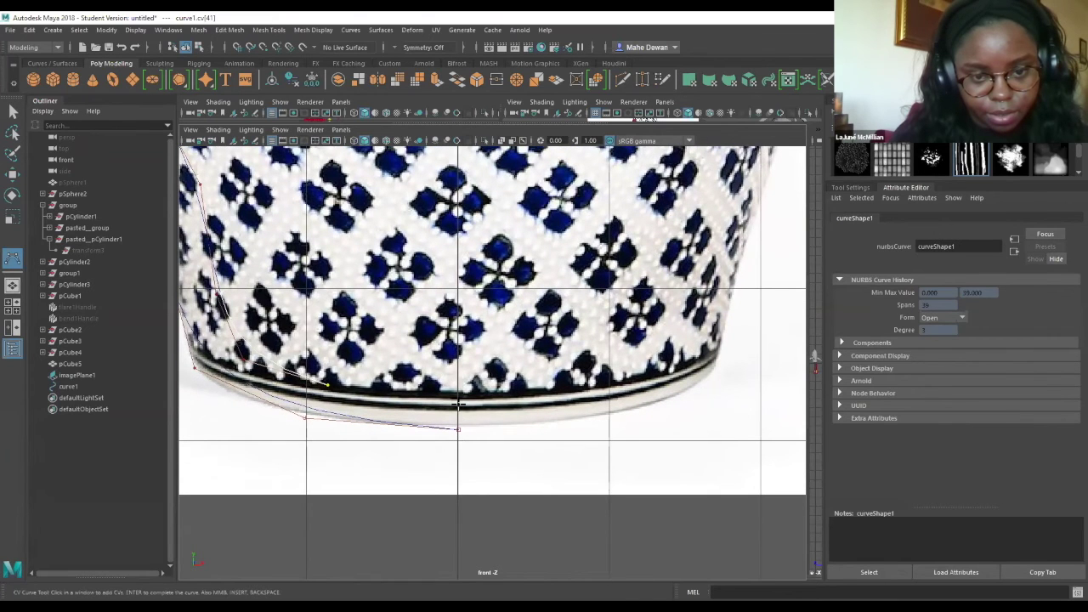
pyautogui.click(457, 406)
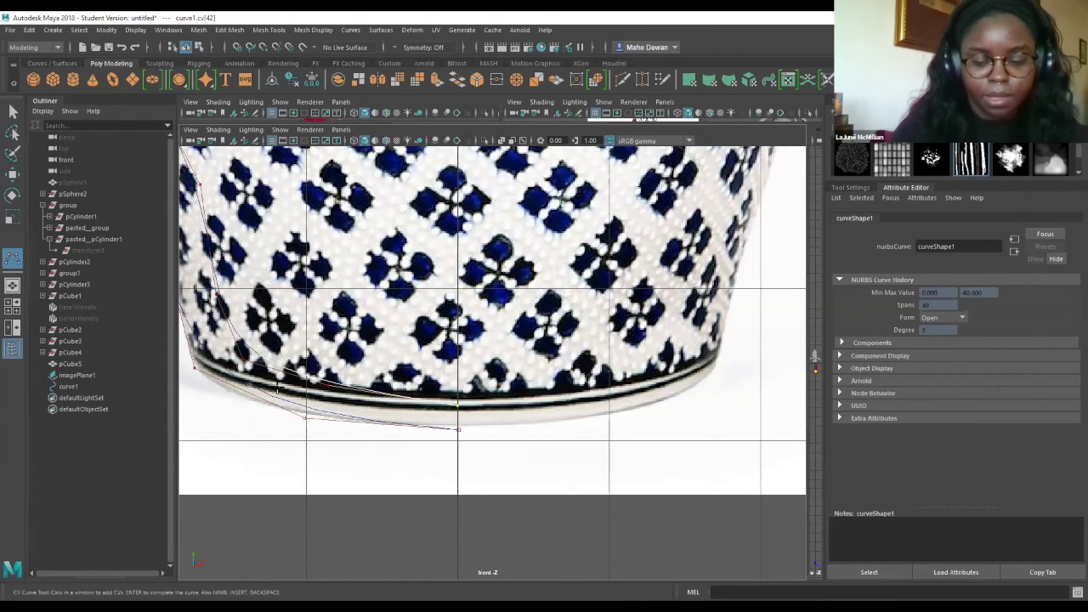
pyautogui.scroll(-5, 270, 315)
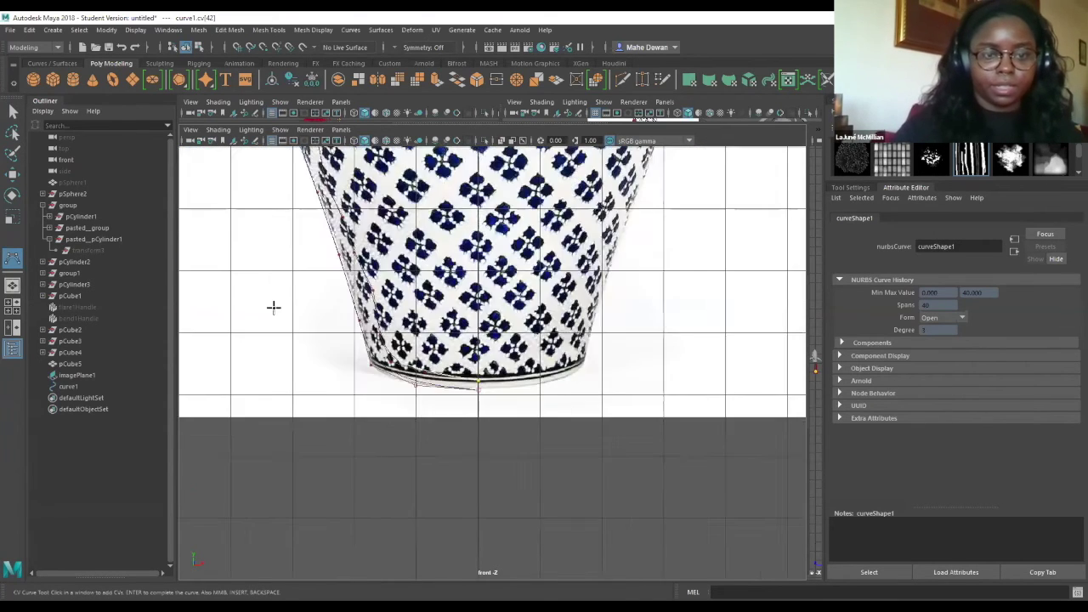
pyautogui.scroll(3, 513, 164)
pyautogui.scroll(-5, 512, 164)
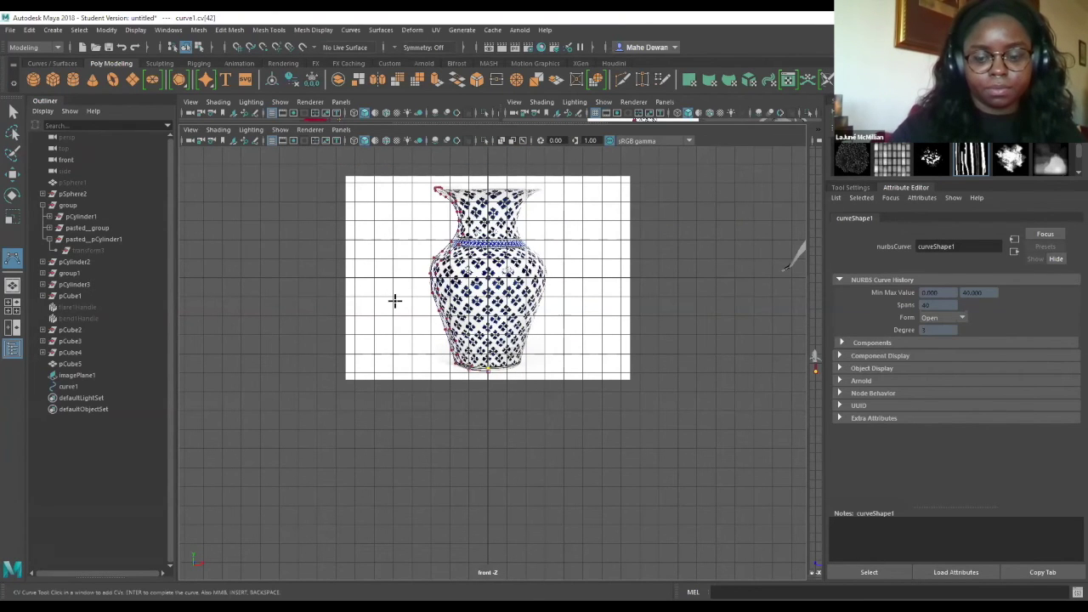
pyautogui.press('q')
# Switch to the single perspective view and delete the vase's reference image plane, keeping the profile curve.
pyautogui.scroll(1, 467, 218)
pyautogui.scroll(1, 417, 352)
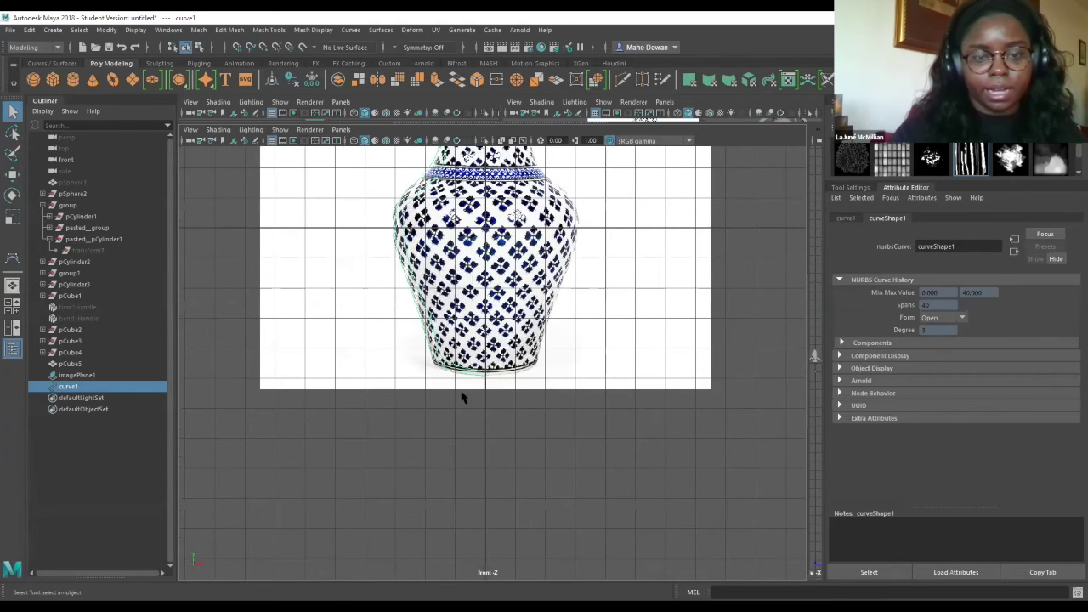
pyautogui.scroll(1, 389, 433)
pyautogui.scroll(2, 464, 359)
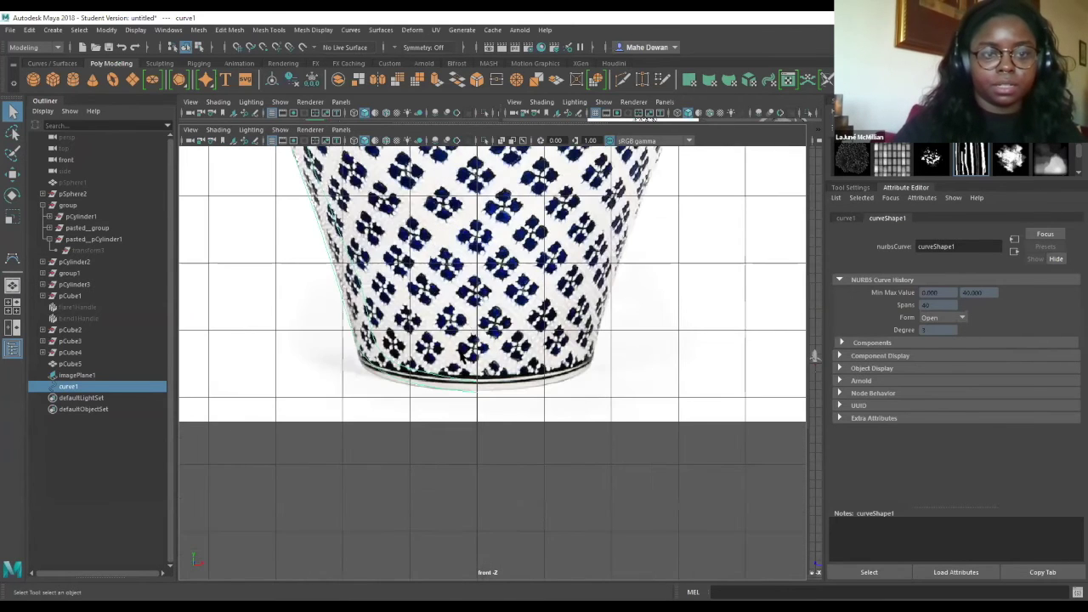
pyautogui.press('f')
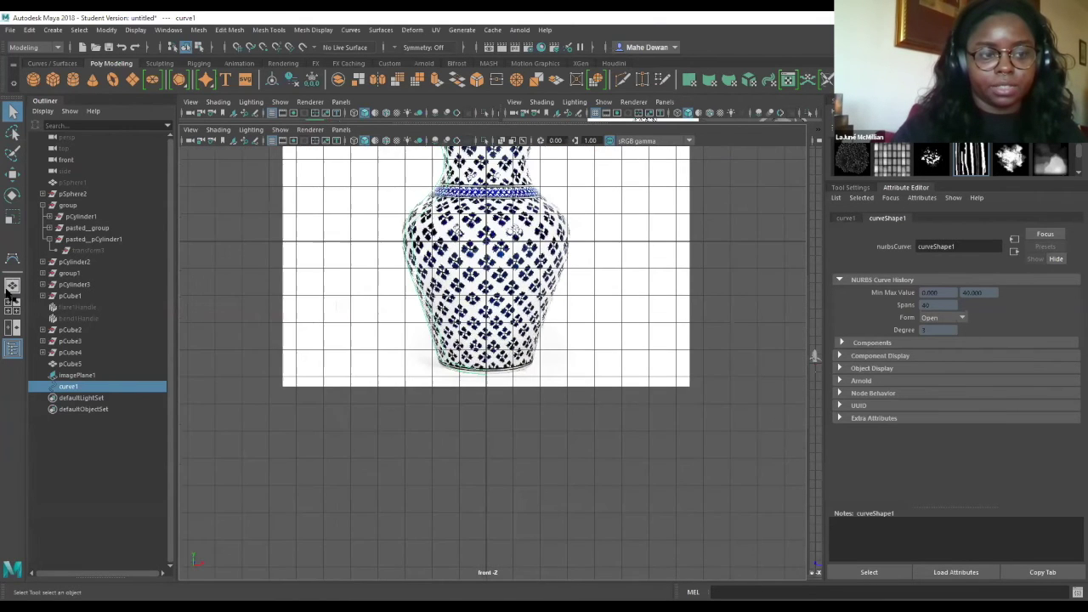
pyautogui.click(12, 287)
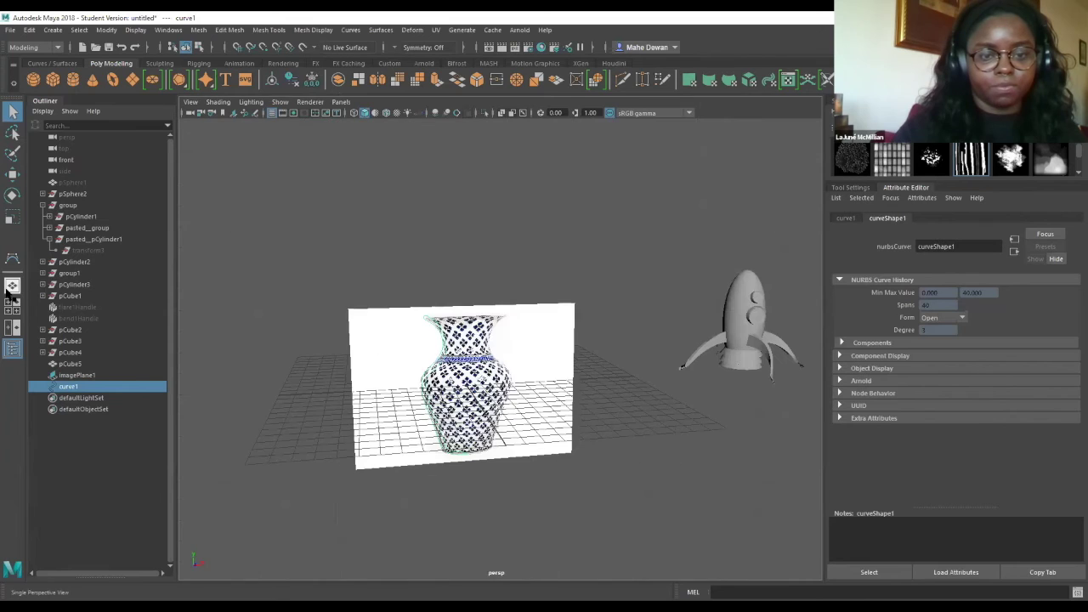
pyautogui.click(85, 376)
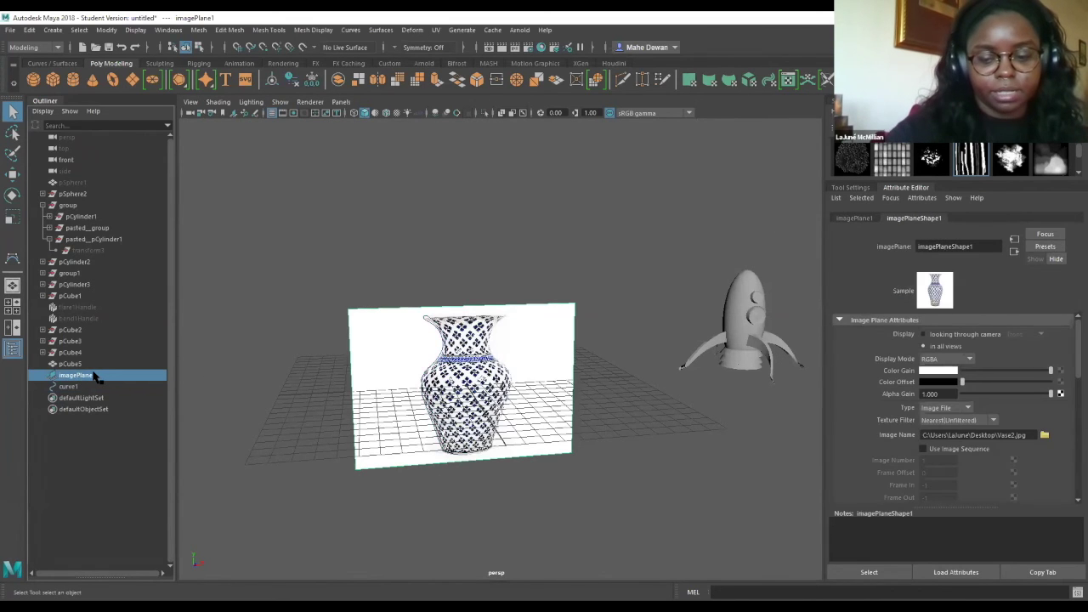
pyautogui.press('Delete')
pyautogui.scroll(4, 228, 346)
pyautogui.keyDown('alt'); pyautogui.moveTo(388, 294); pyautogui.dragTo(455, 284); pyautogui.keyUp('alt')
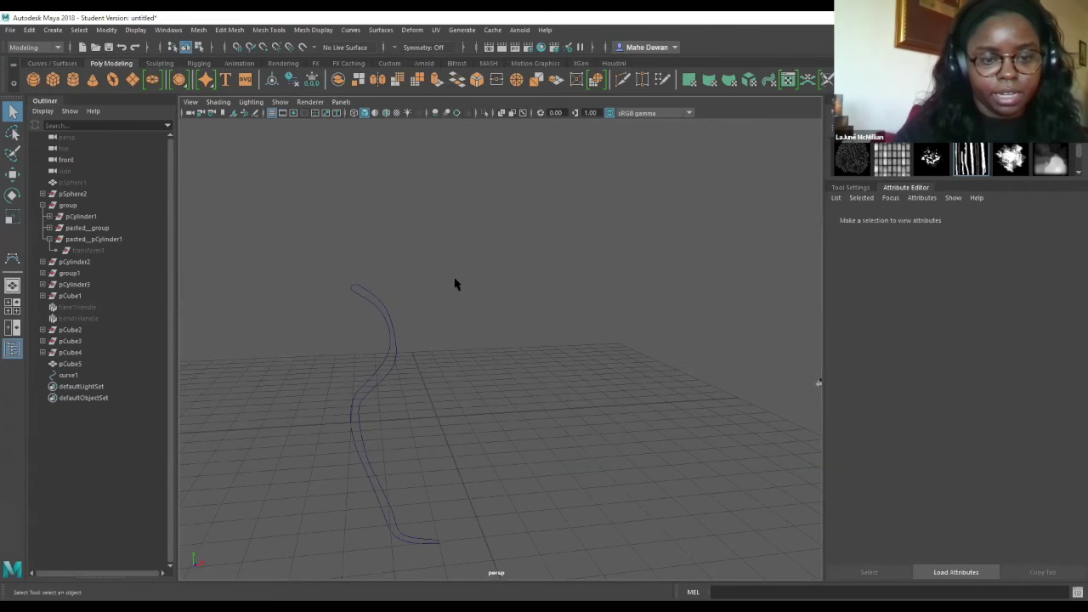
# Select the vase profile curve and revolve it into a full vase surface.
pyautogui.click(396, 359)
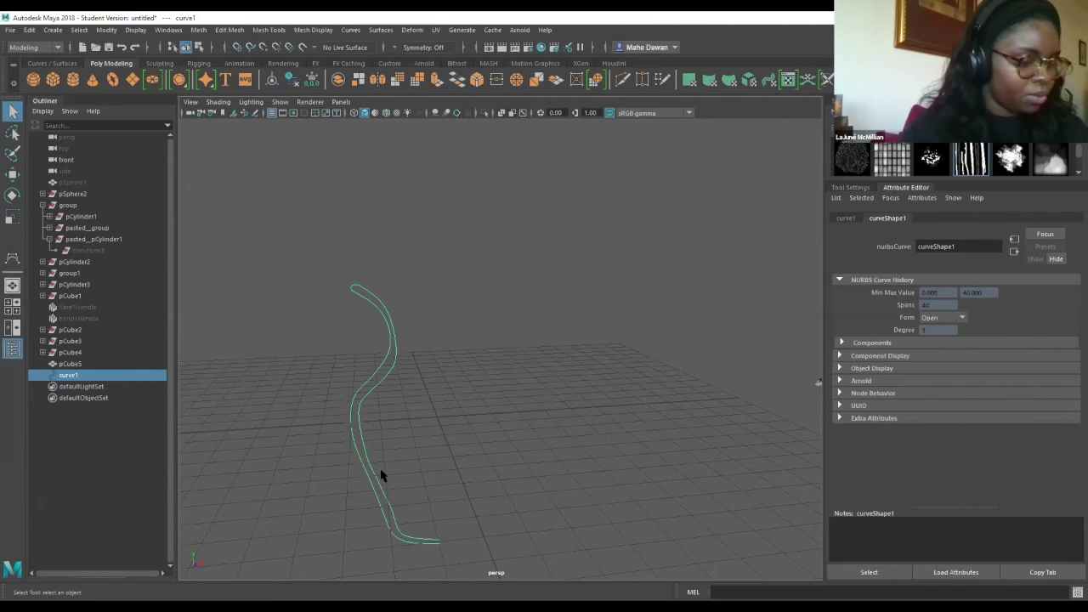
pyautogui.click(380, 30)
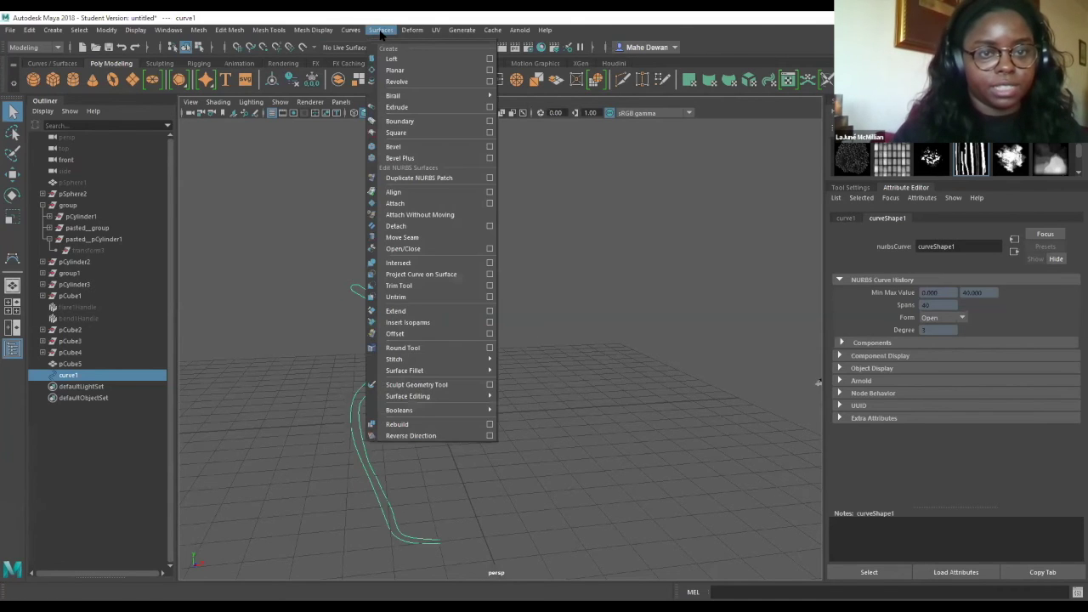
pyautogui.click(396, 82)
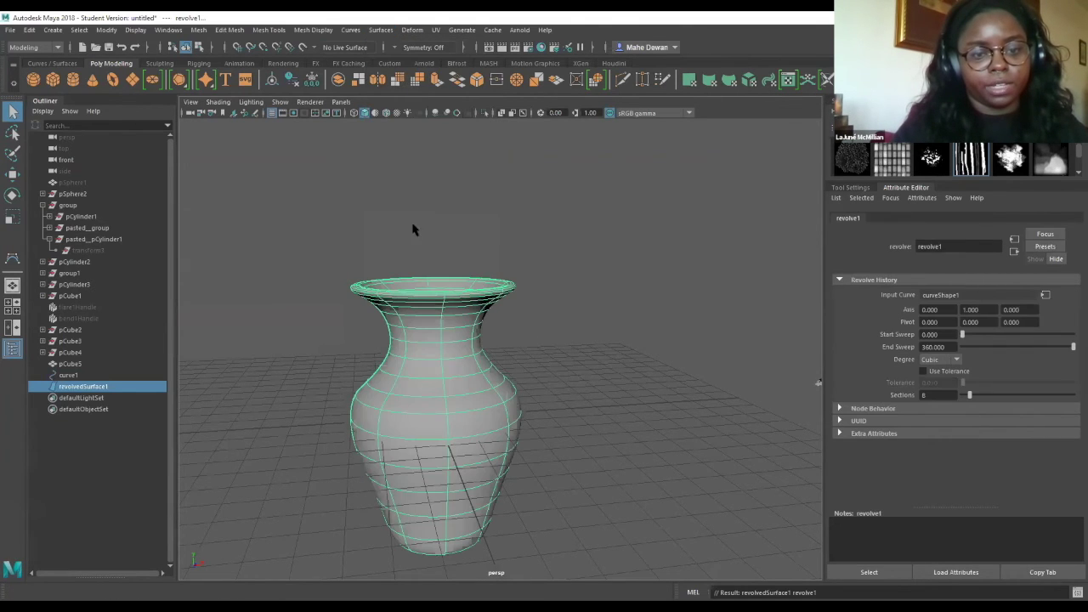
# Move the revolved vase straight up so that it stands above its profile curve, and deselect it.
pyautogui.press('w')
pyautogui.moveTo(437, 364); pyautogui.dragTo(439, 230)
pyautogui.scroll(-5, 472, 232)
pyautogui.keyDown('alt'); pyautogui.moveTo(408, 366); pyautogui.dragTo(498, 465); pyautogui.keyUp('alt')
pyautogui.click(557, 381)
pyautogui.scroll(5, 486, 444)
pyautogui.keyDown('alt'); pyautogui.moveTo(515, 374); pyautogui.dragTo(602, 264); pyautogui.keyUp('alt')
pyautogui.scroll(-4, 546, 304)
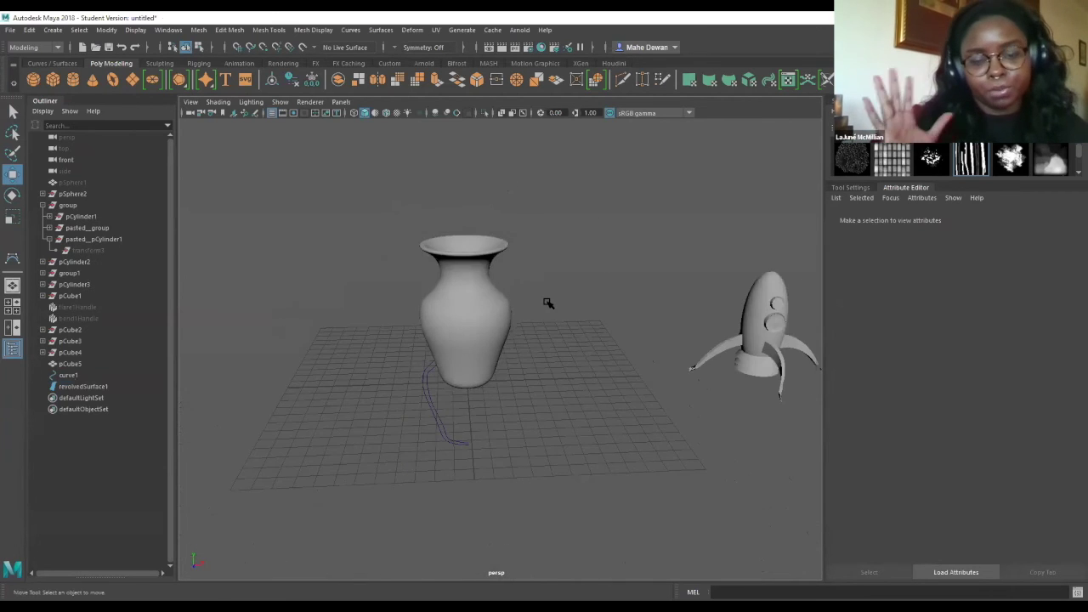
# Convert the revolved vase from NURBS to polygons using quads and the standard fit tessellation method, and close the conversion options.
pyautogui.click(548, 304)
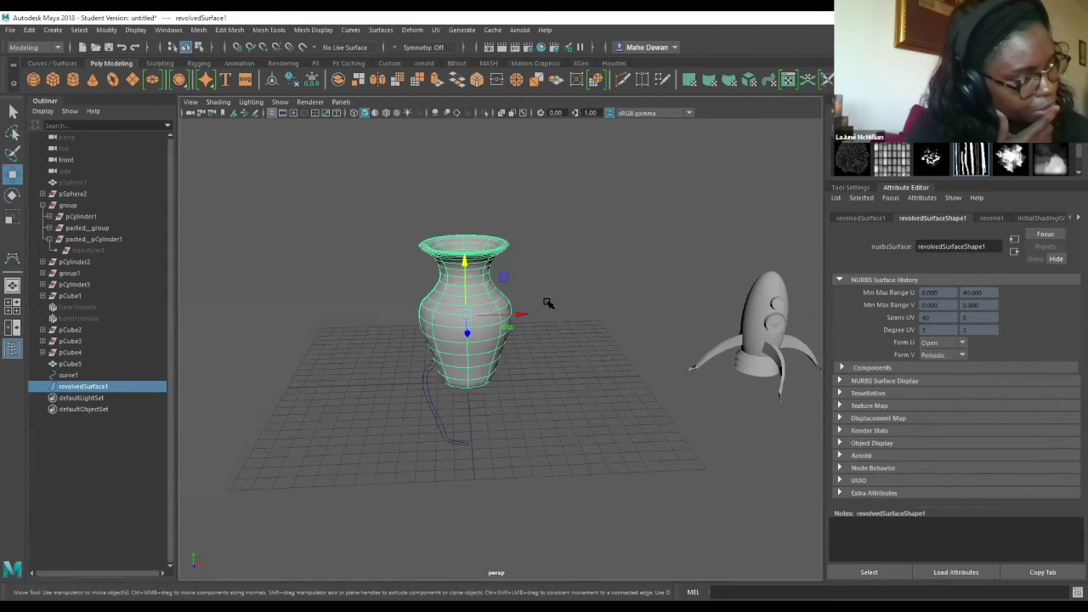
pyautogui.click(108, 30)
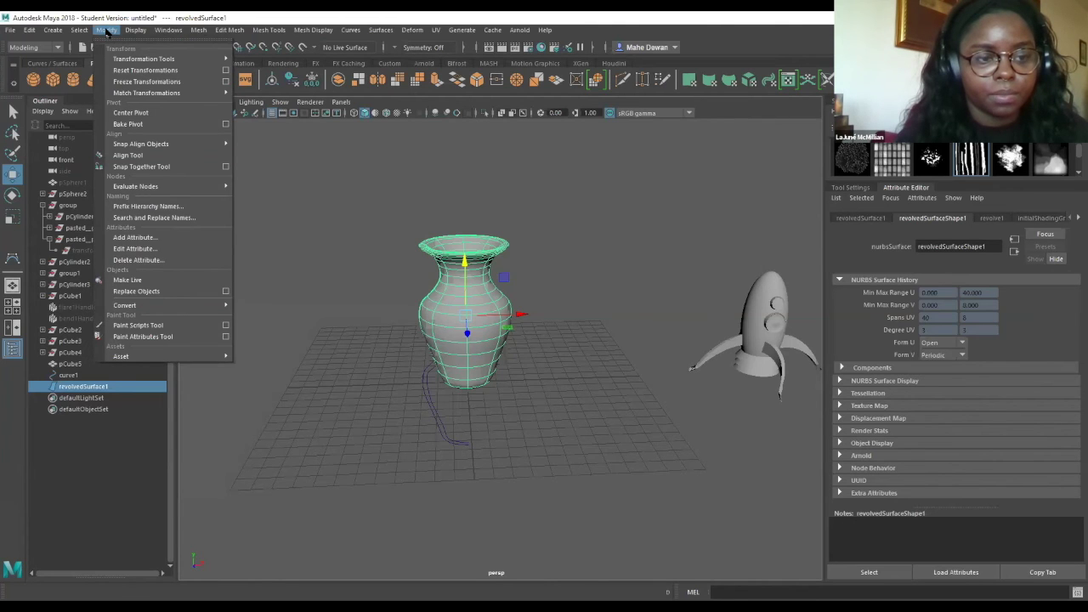
pyautogui.moveTo(115, 307)
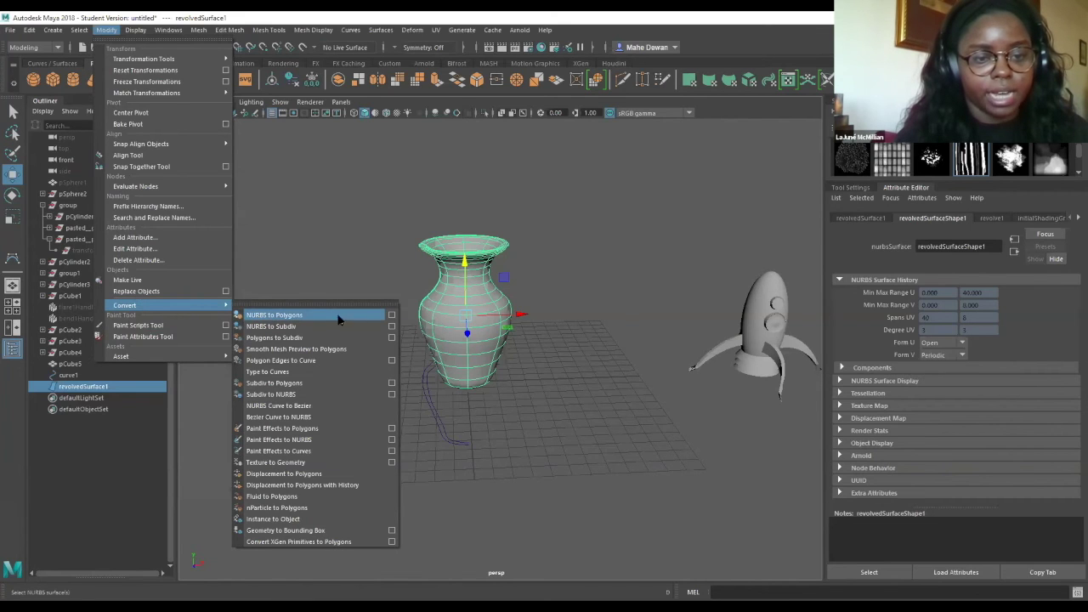
pyautogui.click(392, 315)
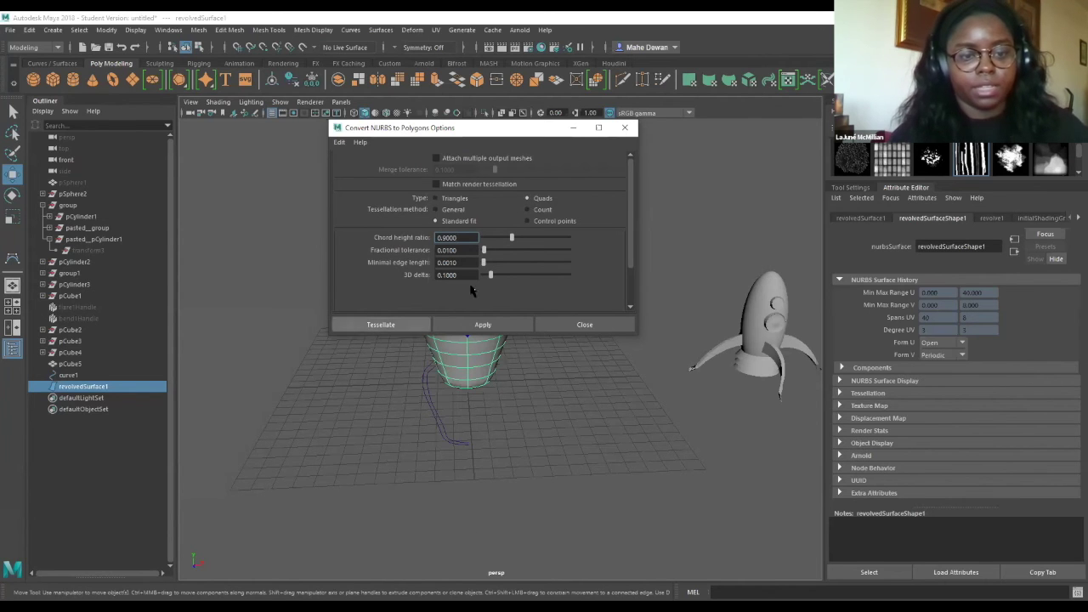
pyautogui.click(474, 325)
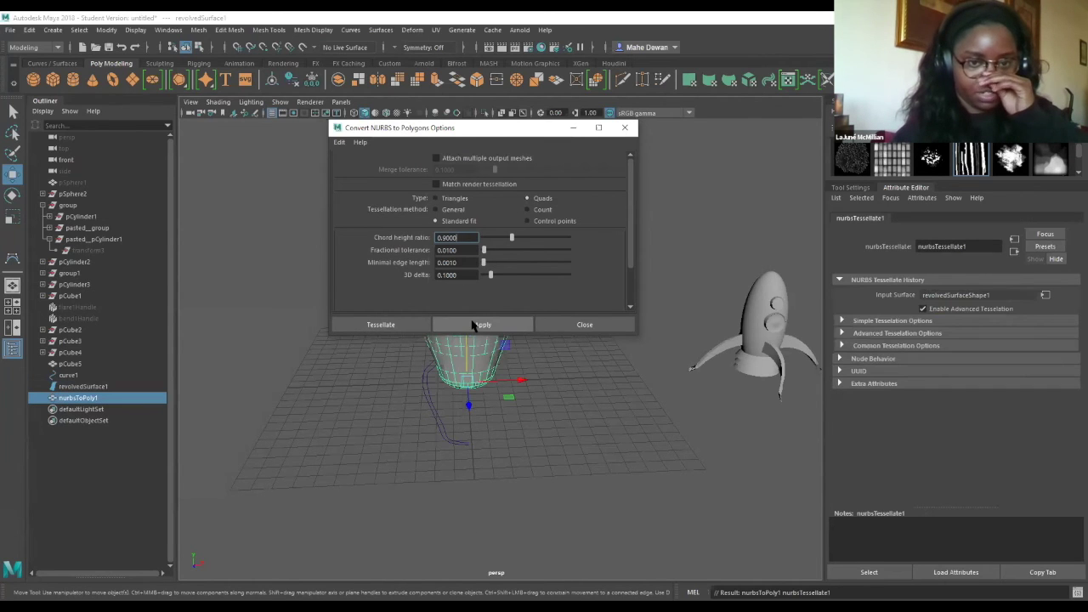
pyautogui.click(585, 325)
# Move the polygon vase along the X axis to stand between the original NURBS vase and the rocket.
pyautogui.moveTo(531, 381); pyautogui.dragTo(415, 359)
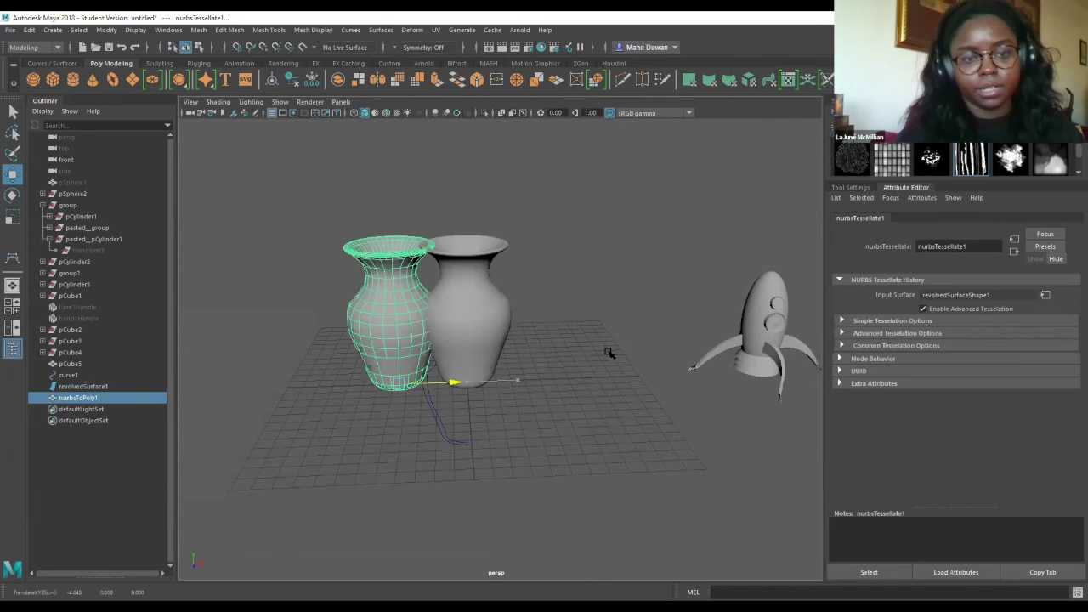
pyautogui.moveTo(604, 338); pyautogui.dragTo(664, 326)
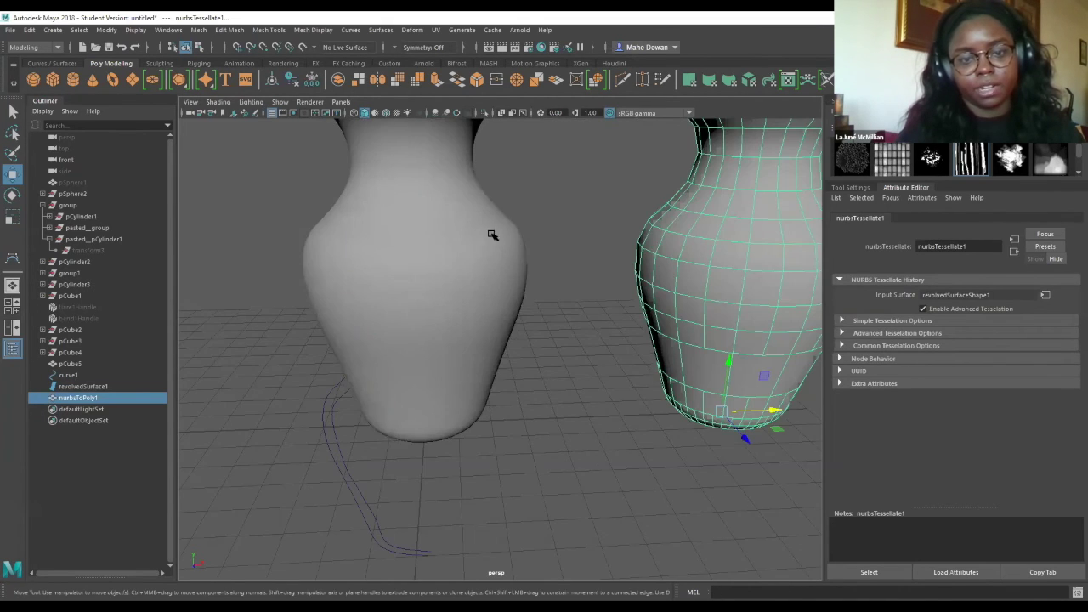
pyautogui.scroll(-2, 625, 304)
pyautogui.scroll(-2, 421, 372)
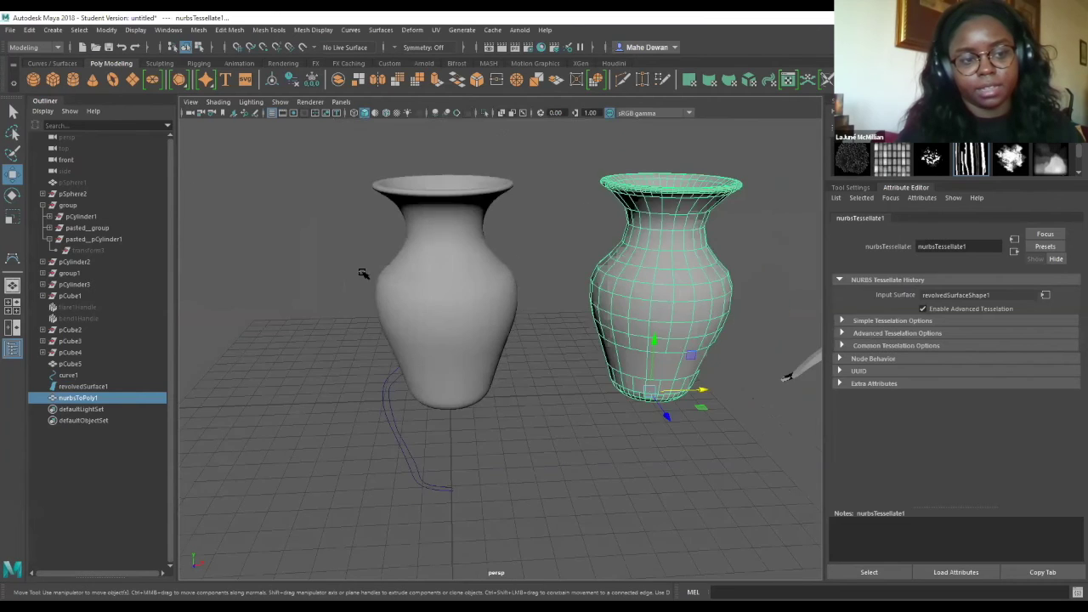
pyautogui.scroll(-2, 374, 255)
pyautogui.scroll(2, 353, 370)
pyautogui.scroll(-2, 425, 204)
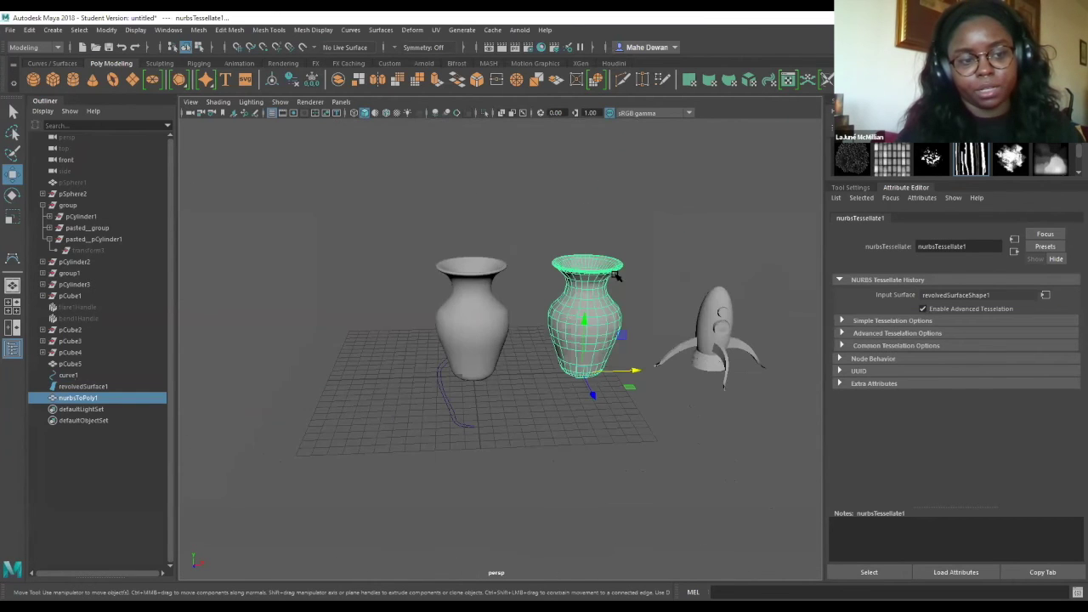
pyautogui.scroll(1, 621, 322)
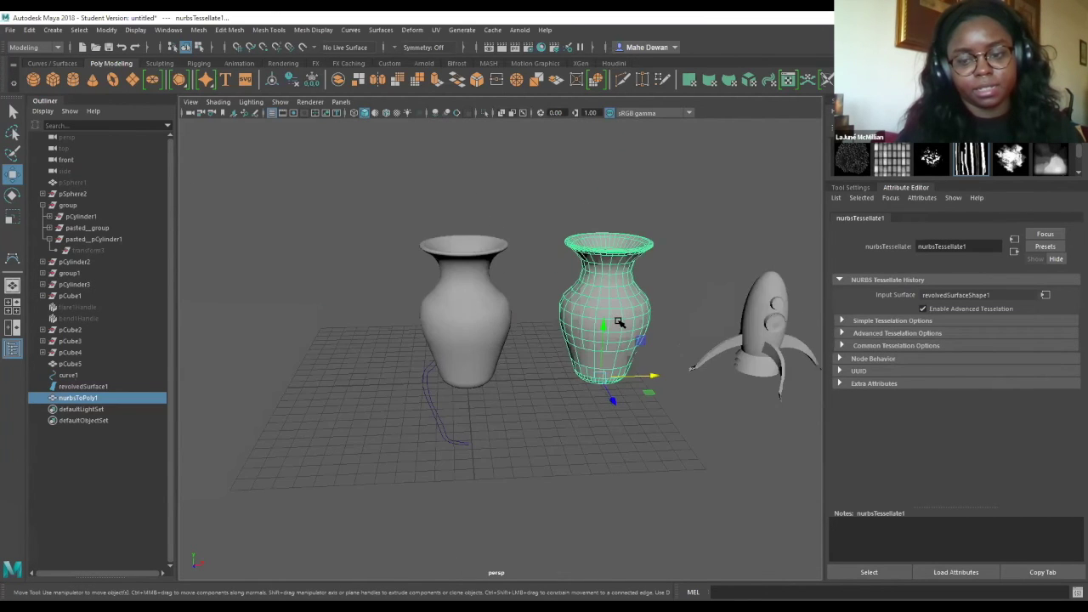
# Compare the polygon vase's quad wireframe with the smooth NURBS vase from near and far.
pyautogui.scroll(1, 619, 321)
pyautogui.scroll(-2, 622, 238)
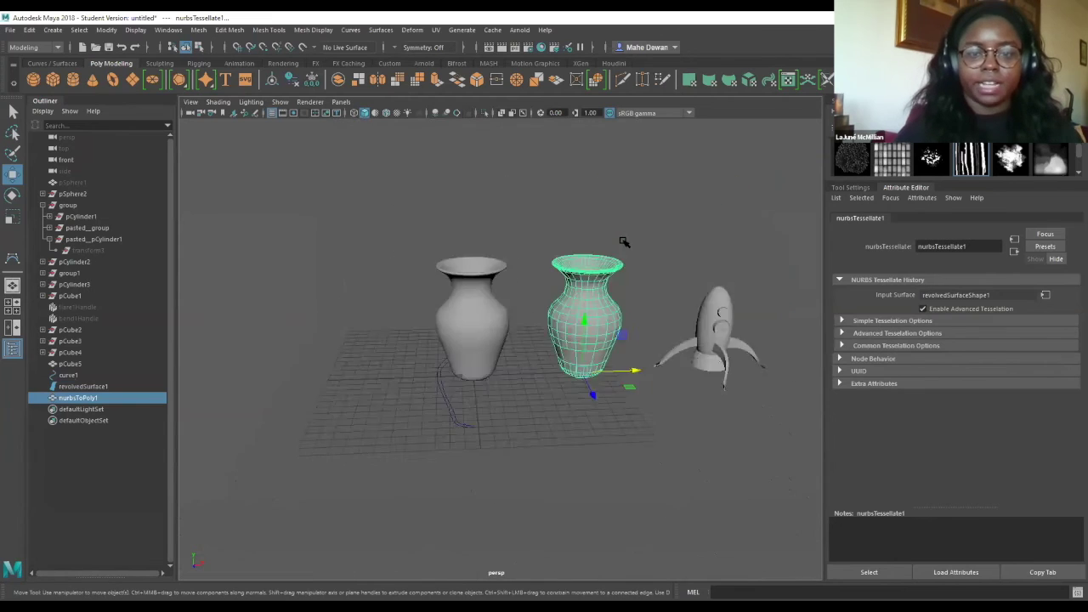
pyautogui.scroll(-1, 624, 243)
pyautogui.scroll(3, 624, 242)
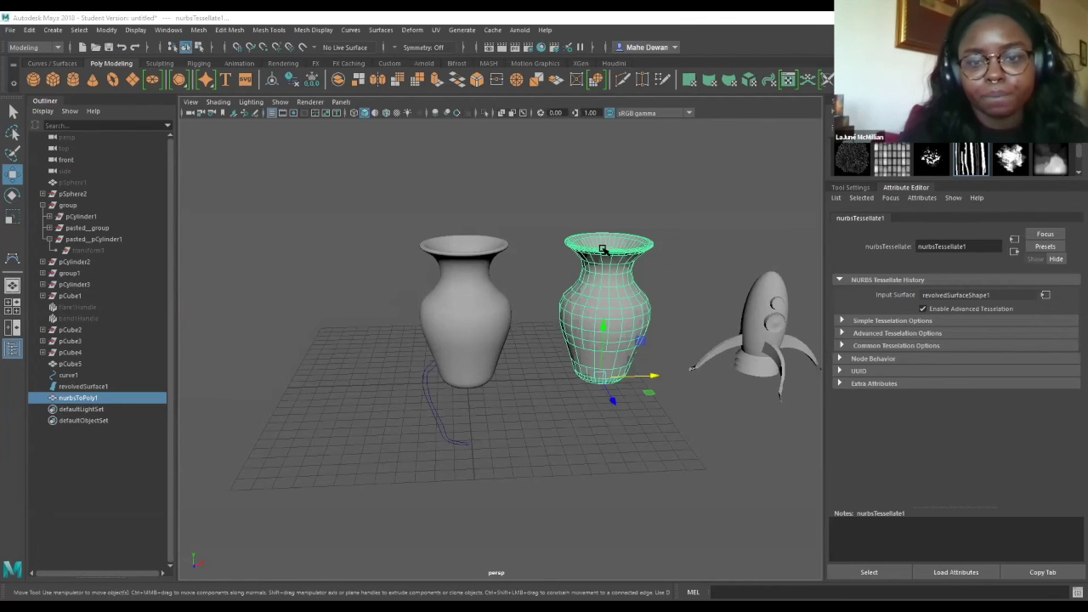
pyautogui.scroll(3, 669, 261)
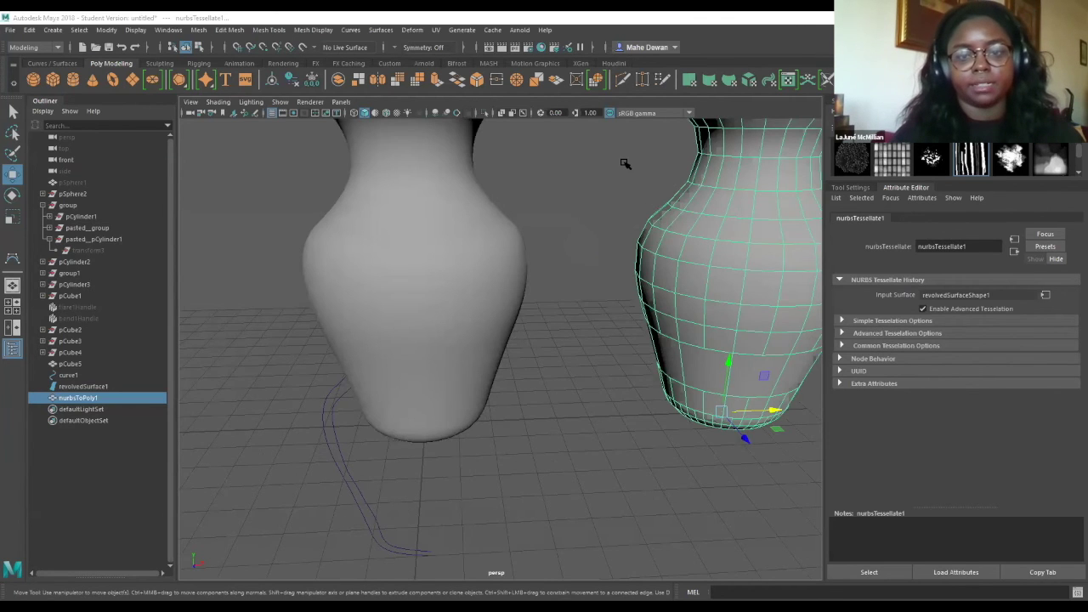
pyautogui.moveTo(588, 190); pyautogui.dragTo(593, 204, button='middle')
pyautogui.scroll(-5, 658, 259)
pyautogui.scroll(4, 781, 302)
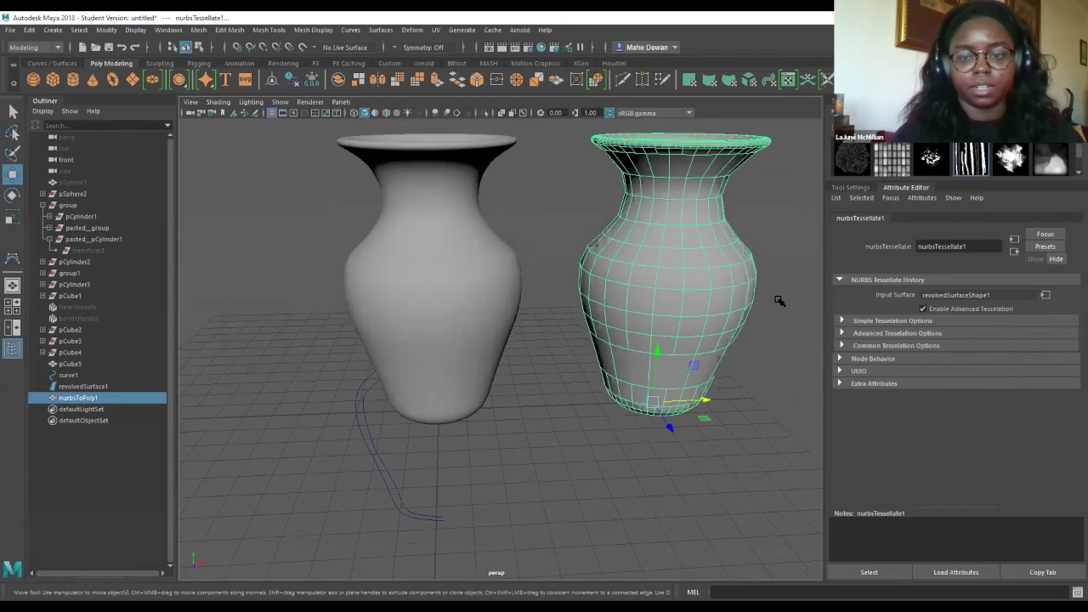
# Move the rocket across to the opposite side of the two vases, beside the original NURBS vase, and adjust its height.
pyautogui.scroll(-3, 779, 301)
pyautogui.click(738, 340)
pyautogui.moveTo(610, 332); pyautogui.dragTo(393, 303, button='middle')
pyautogui.press('e')
pyautogui.press('r')
pyautogui.press('e')
pyautogui.scroll(-2, 485, 343)
pyautogui.scroll(-2, 485, 344)
pyautogui.press('w')
pyautogui.moveTo(400, 289); pyautogui.dragTo(411, 234)
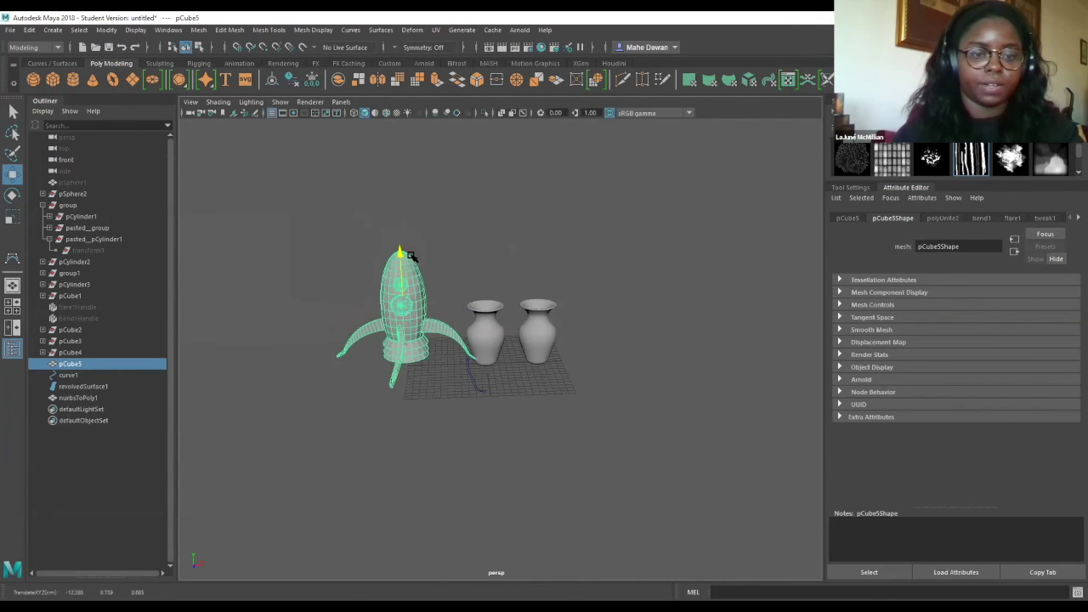
pyautogui.scroll(2, 493, 328)
pyautogui.scroll(3, 493, 329)
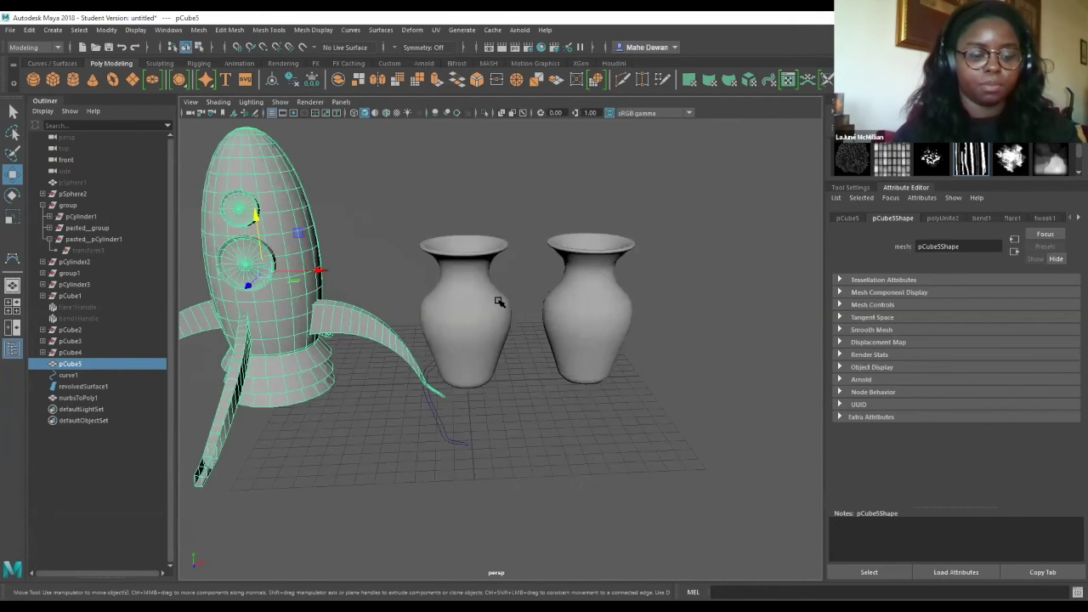
# Select the polygon vase and assign it a new Blinn material.
pyautogui.scroll(-2, 499, 303)
pyautogui.scroll(1, 517, 297)
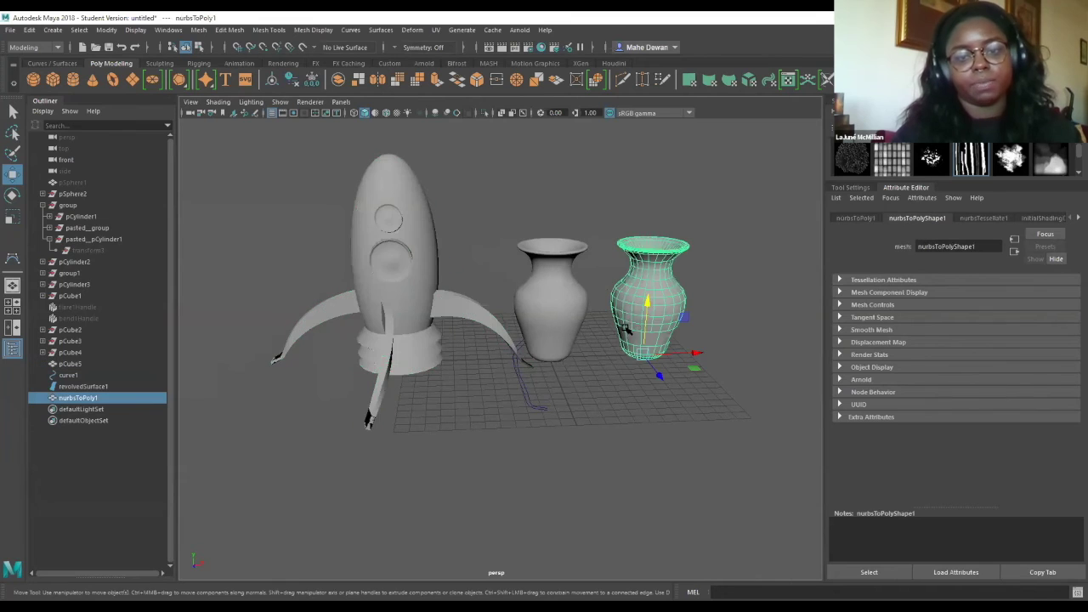
pyautogui.click(280, 63)
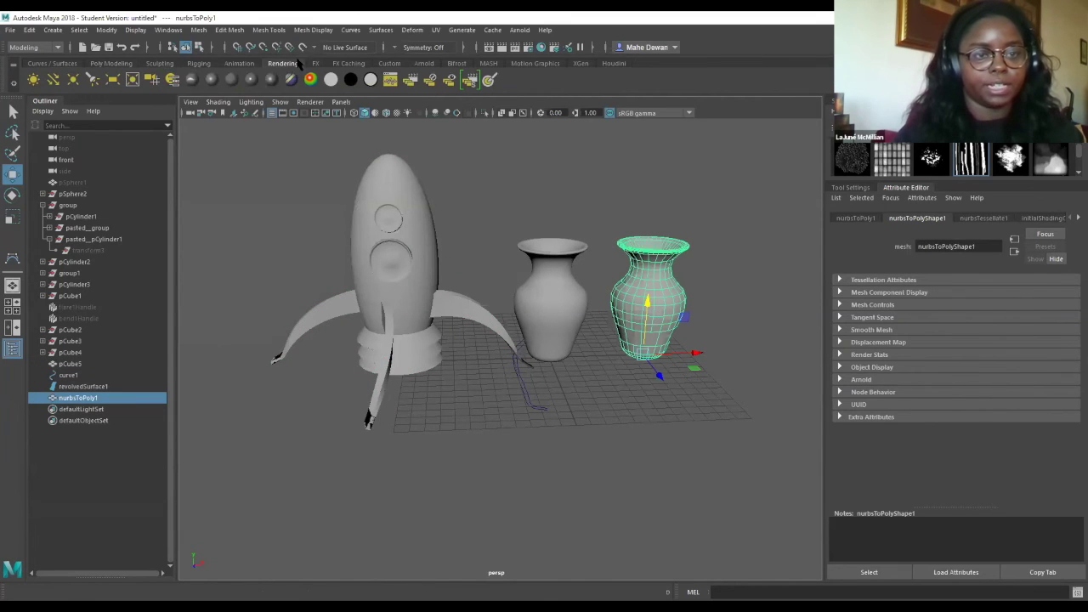
pyautogui.click(212, 82)
# Try red and blue as the vase's Blinn material colour, and settle on bright green.
pyautogui.scroll(3, 631, 255)
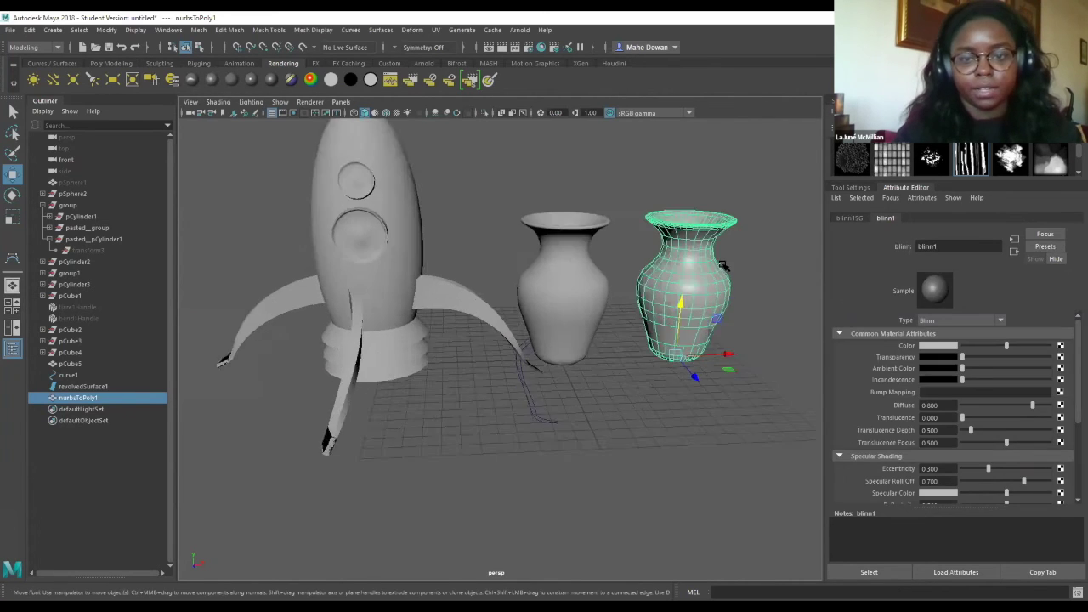
pyautogui.keyDown('alt'); pyautogui.moveTo(631, 256); pyautogui.dragTo(601, 309, button='middle'); pyautogui.keyUp('alt')
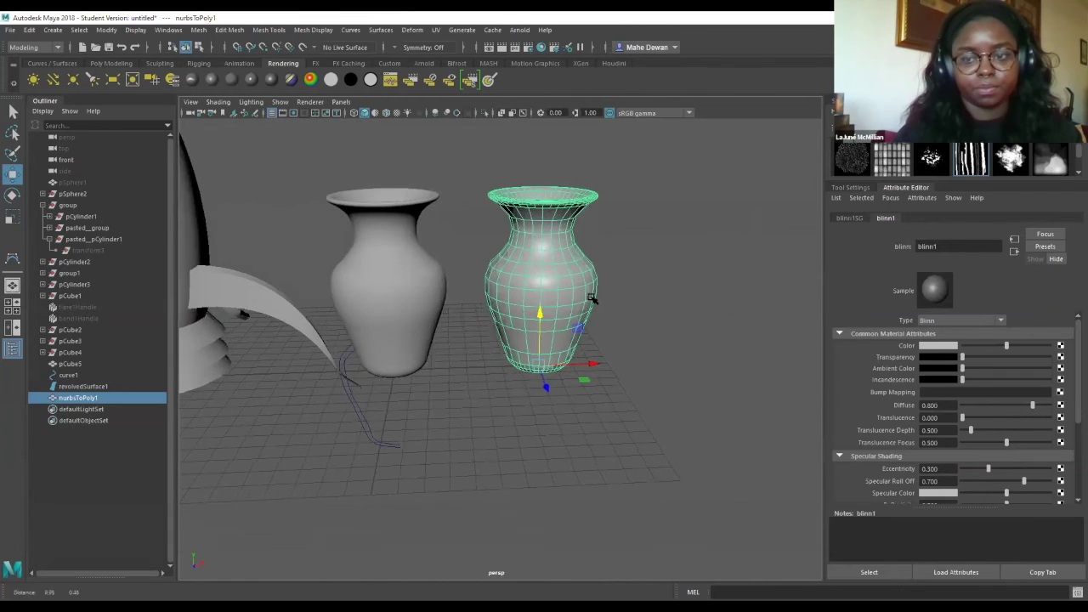
pyautogui.scroll(3, 591, 328)
pyautogui.scroll(-5, 782, 365)
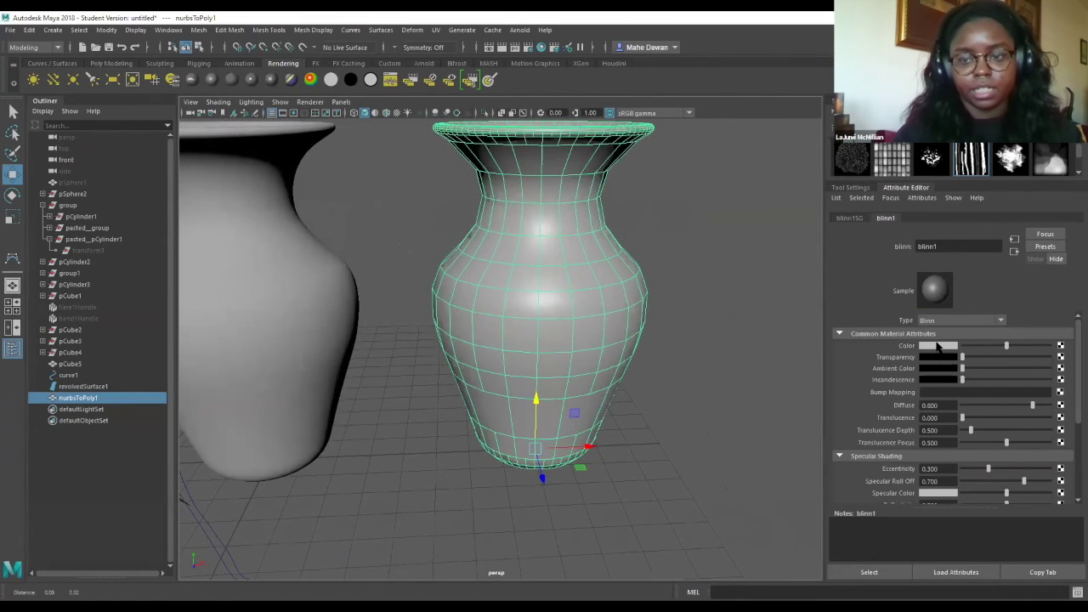
pyautogui.scroll(1, 782, 365)
pyautogui.click(938, 345)
pyautogui.click(895, 315)
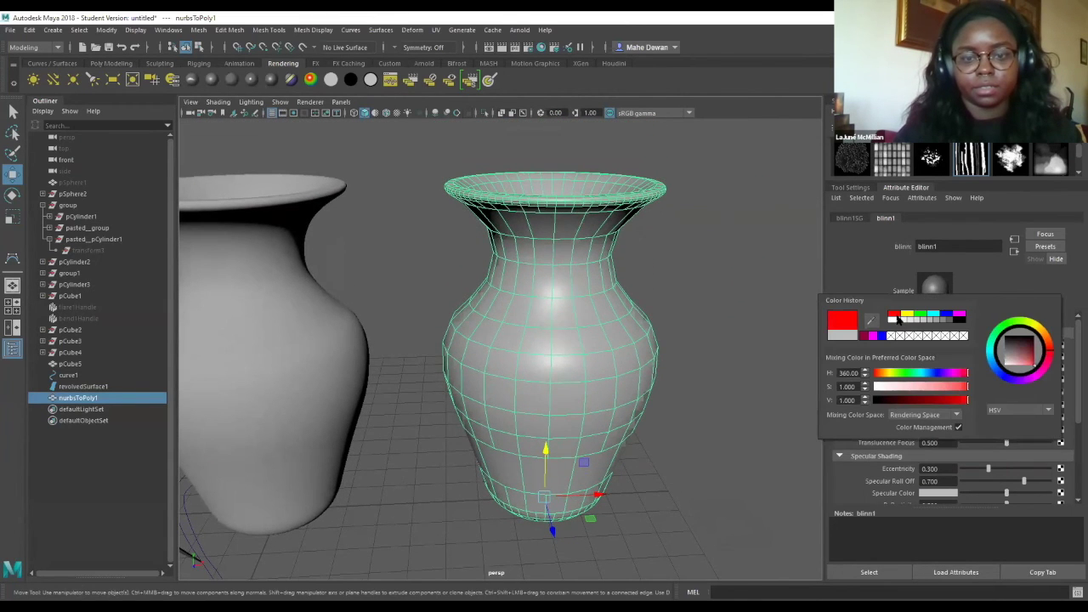
pyautogui.click(936, 316)
pyautogui.click(946, 317)
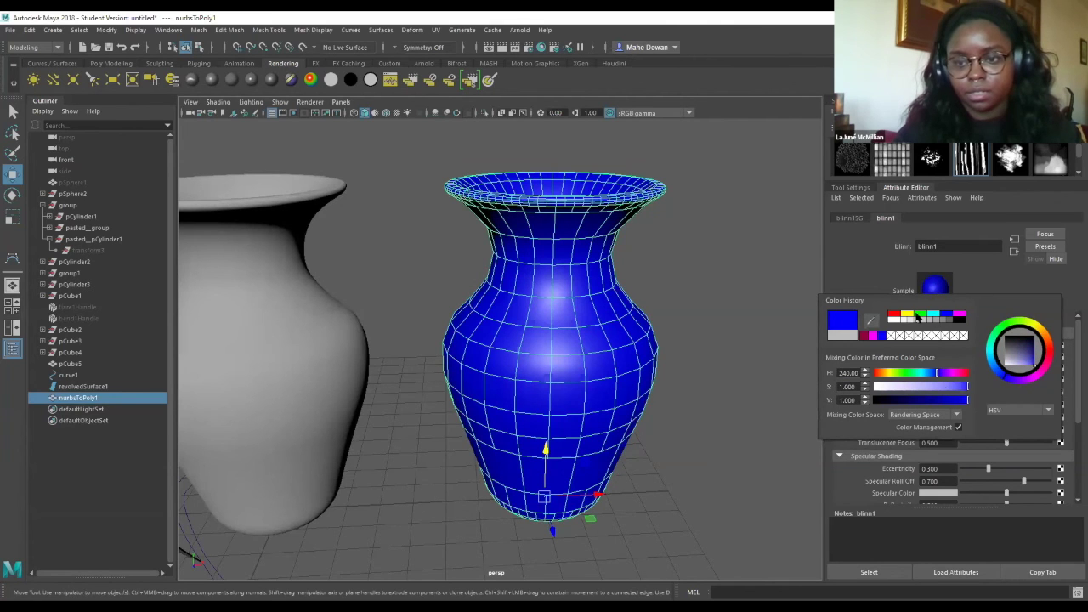
pyautogui.click(915, 315)
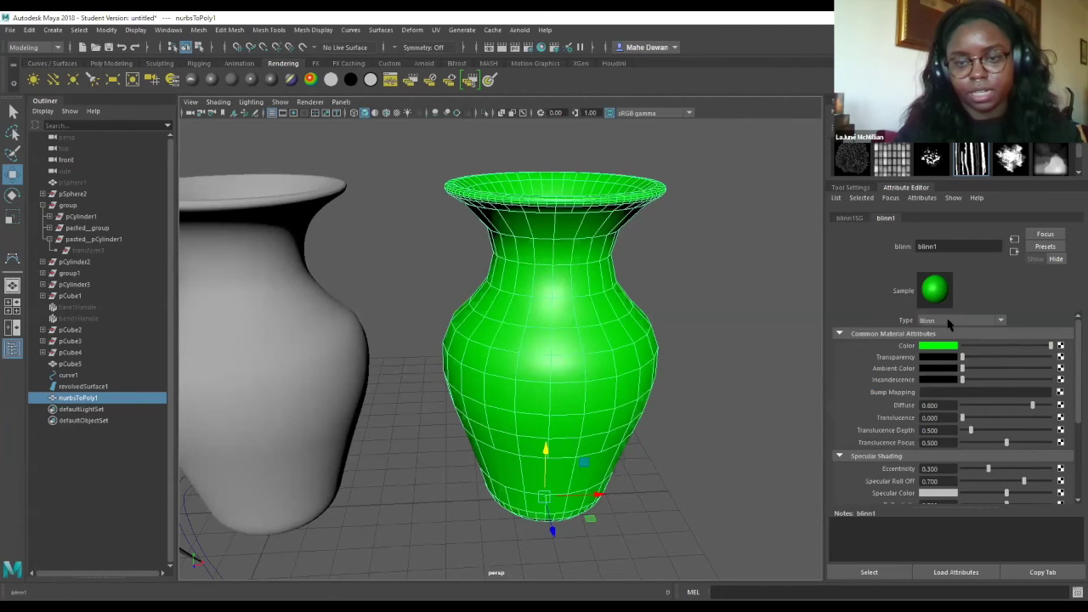
# Compare the green vase material as Phong and Lambert types, and return it to Blinn.
pyautogui.click(949, 322)
pyautogui.scroll(3, 953, 374)
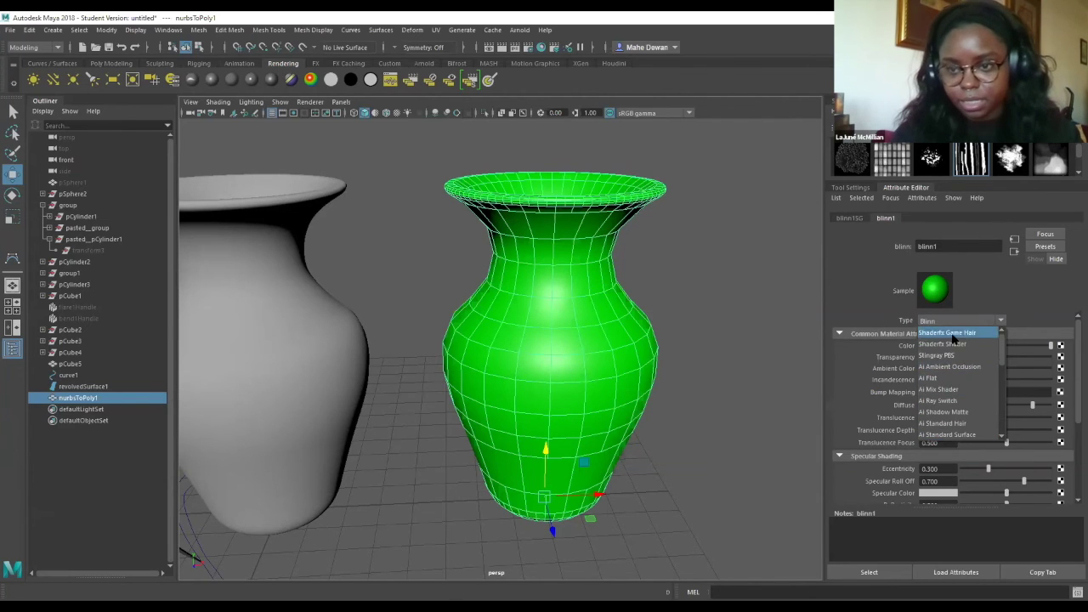
pyautogui.scroll(-5, 948, 358)
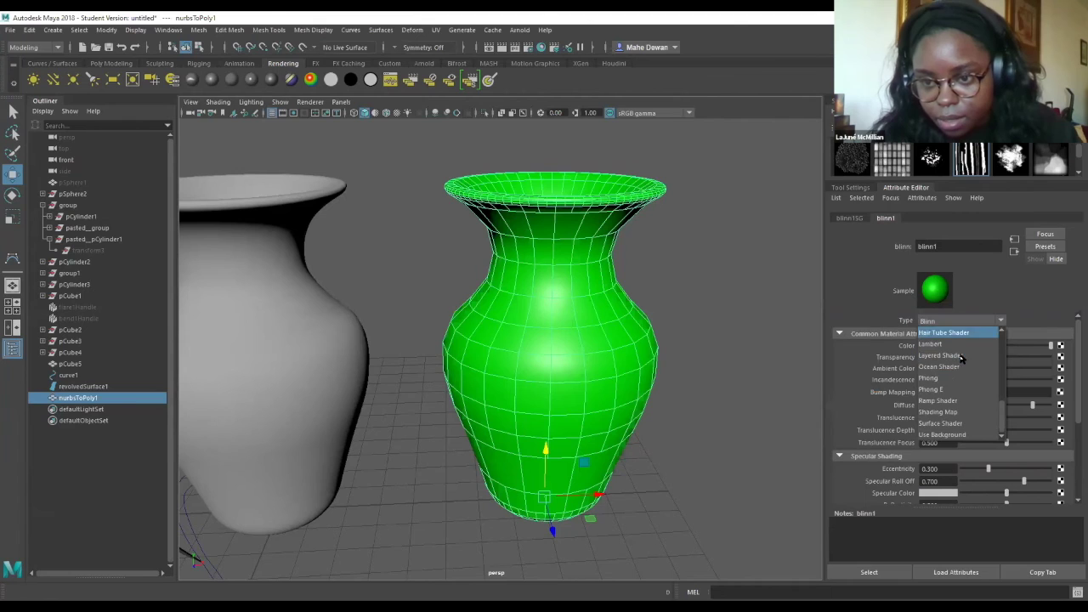
pyautogui.click(938, 380)
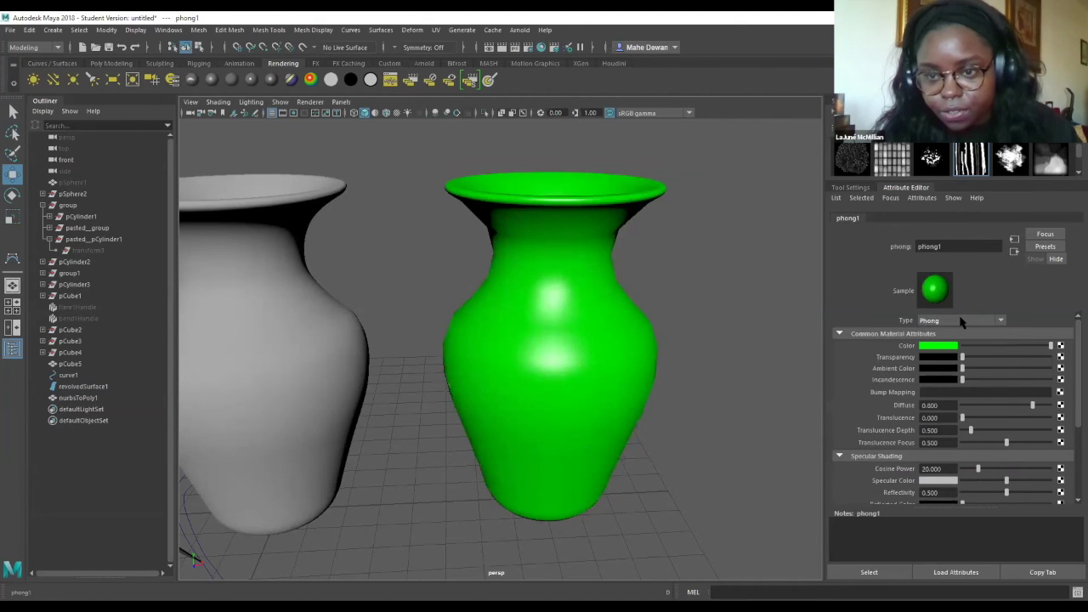
pyautogui.click(965, 321)
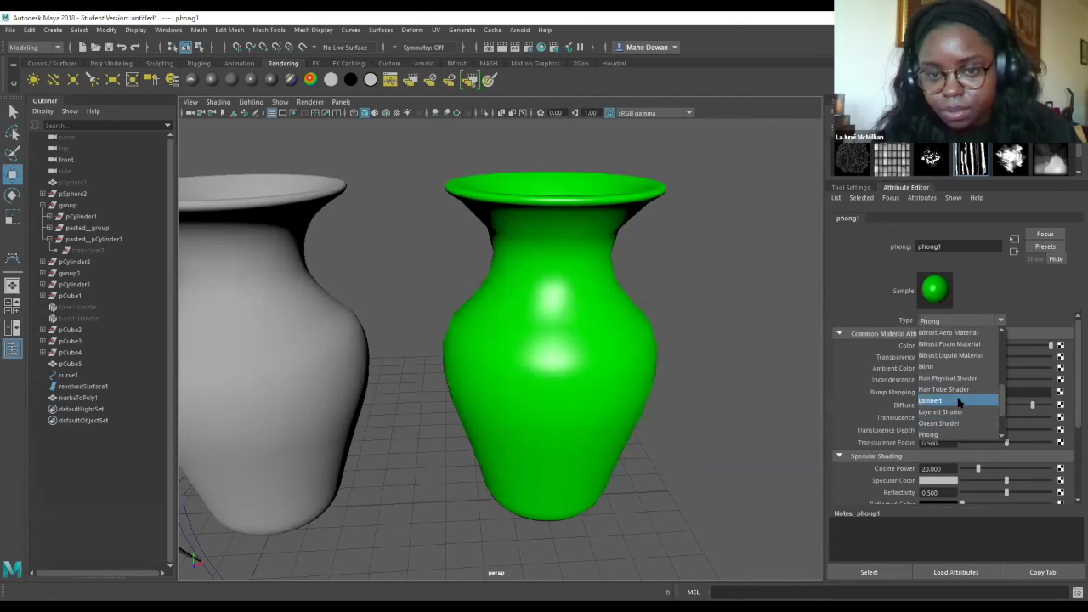
pyautogui.click(960, 403)
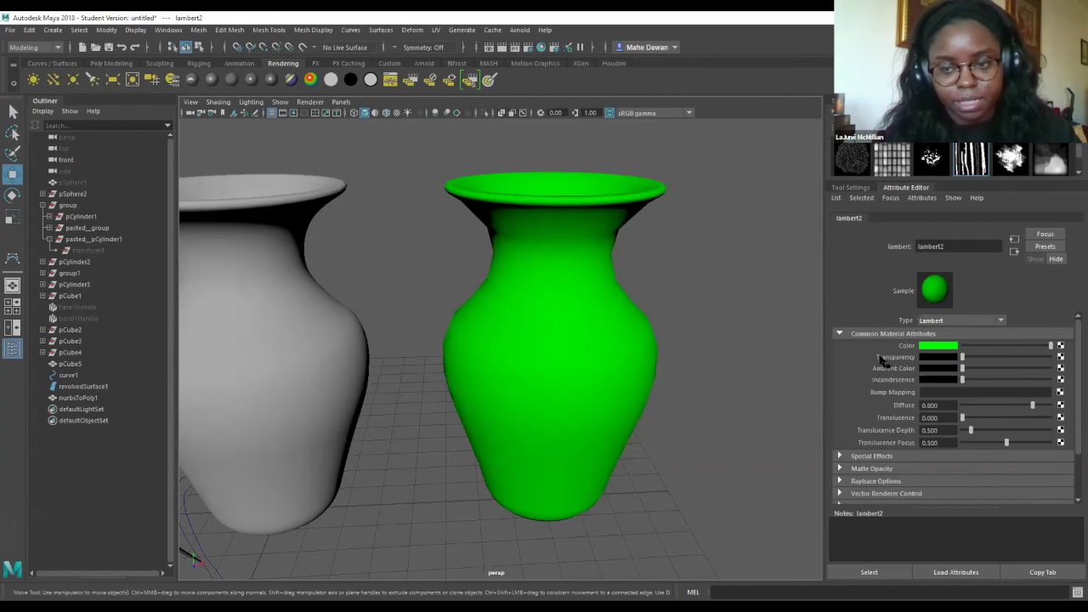
pyautogui.click(951, 322)
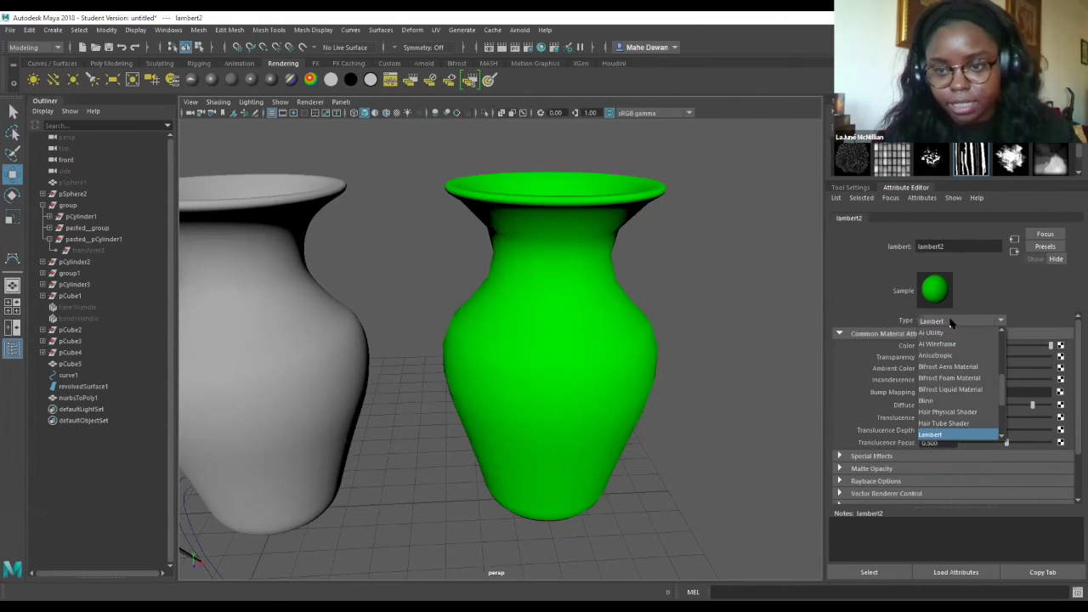
pyautogui.click(932, 401)
# Review the Blinn material's attributes and set its Specular Roll Off to 1.
pyautogui.moveTo(963, 362); pyautogui.dragTo(962, 358)
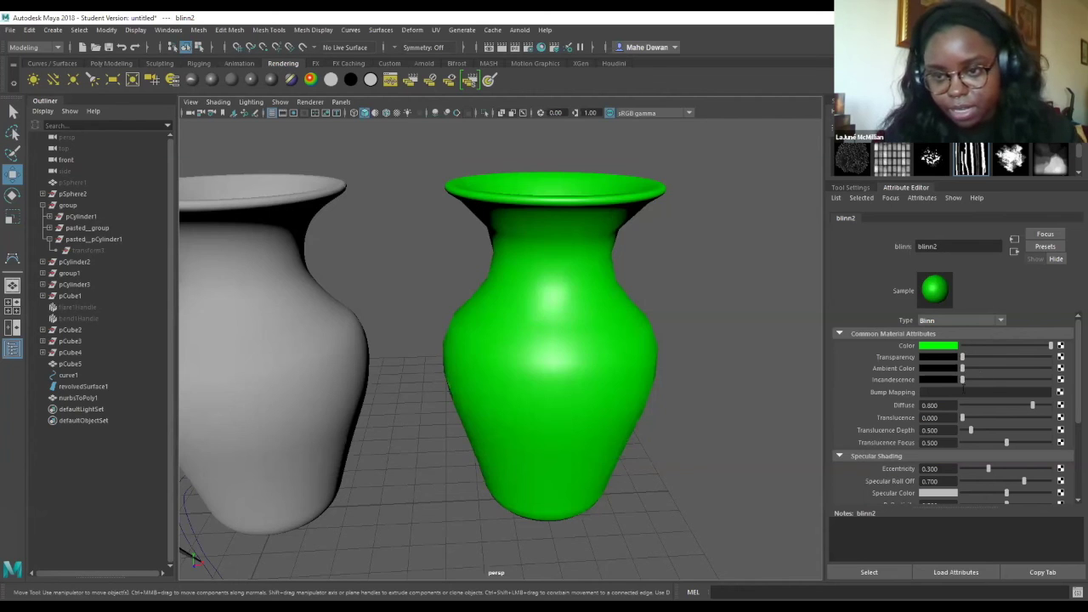
pyautogui.moveTo(965, 384)
pyautogui.mouseDown()
pyautogui.moveTo(974, 387)
pyautogui.moveTo(963, 399)
pyautogui.mouseUp()
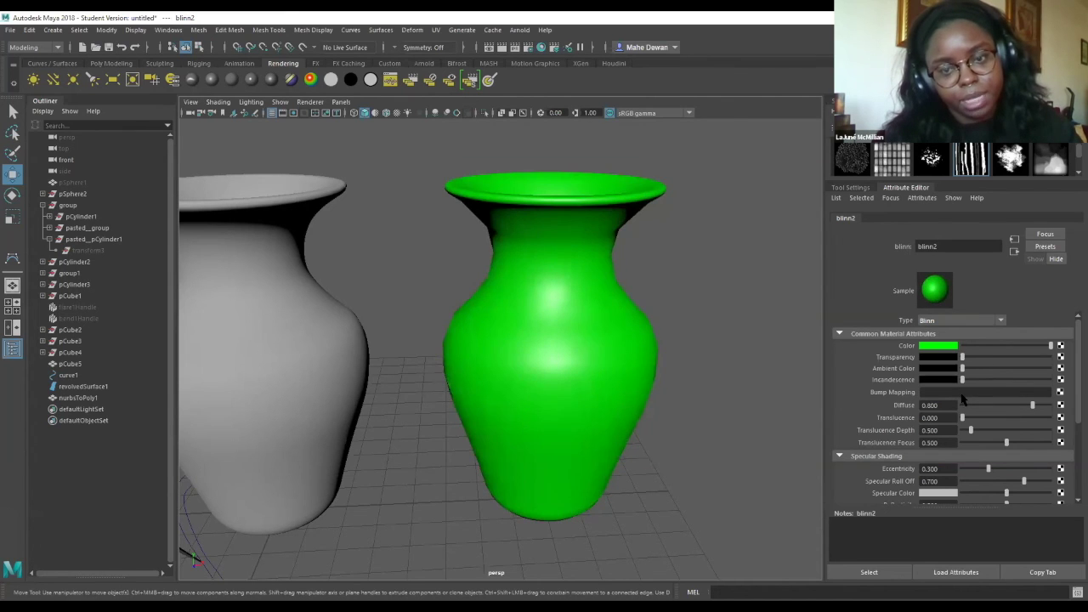
pyautogui.moveTo(1009, 445)
pyautogui.mouseDown()
pyautogui.moveTo(1032, 441)
pyautogui.moveTo(1007, 444)
pyautogui.mouseUp()
pyautogui.scroll(-2, 1016, 486)
pyautogui.scroll(-1, 871, 471)
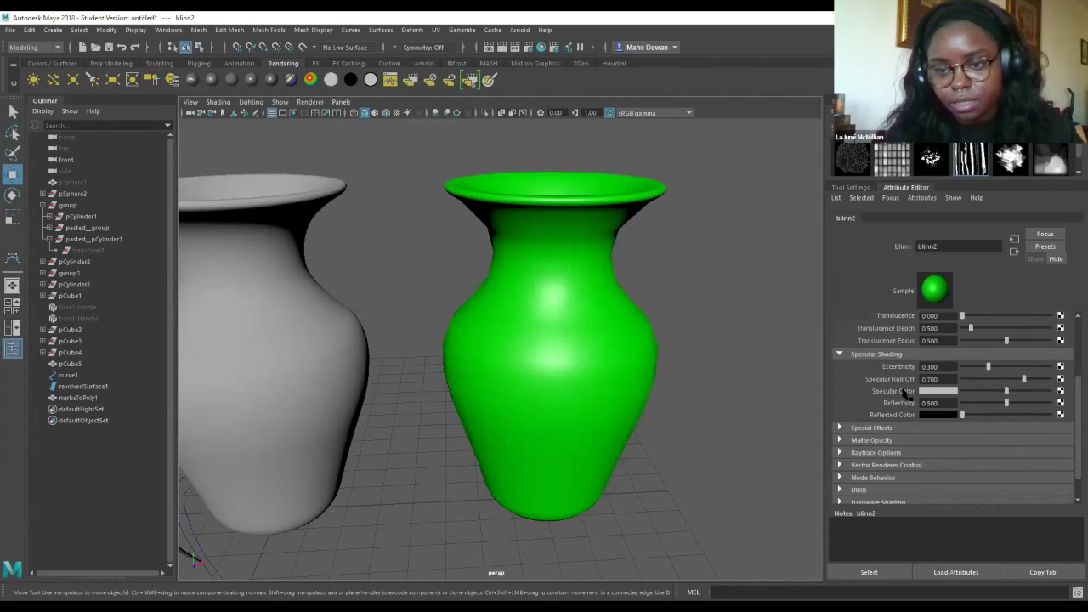
pyautogui.moveTo(1024, 380); pyautogui.dragTo(1076, 406)
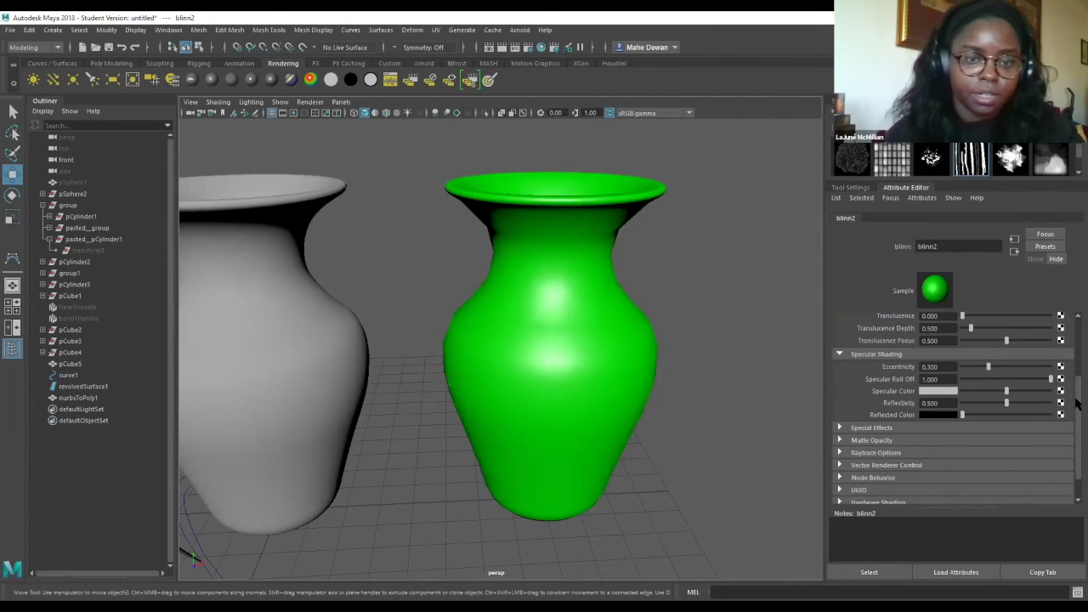
# Switch the perspective view to use all scene lights and frame the rocket together with both vases.
pyautogui.click(407, 114)
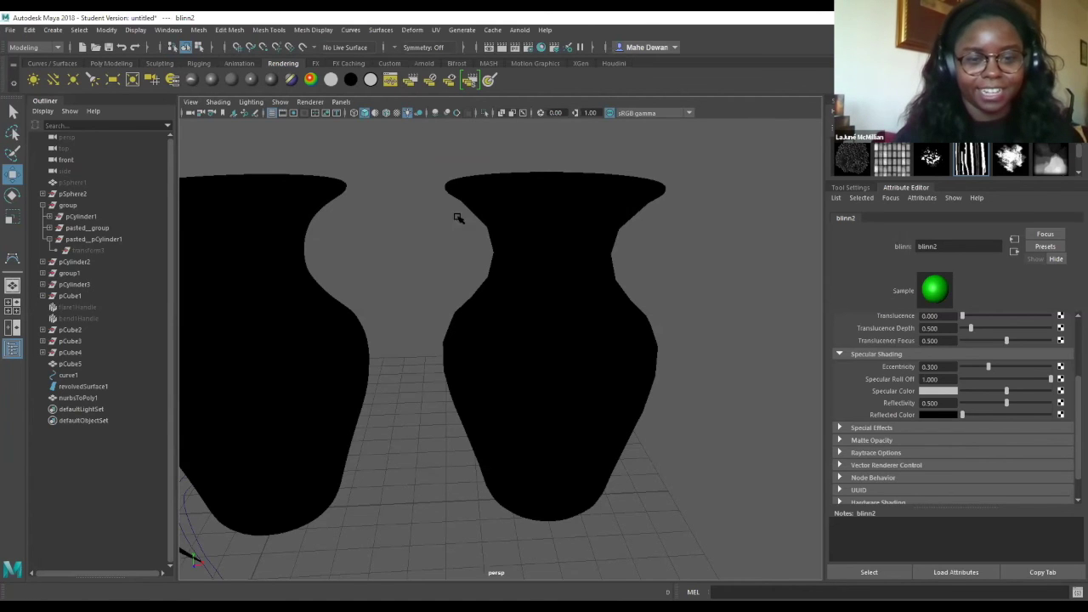
pyautogui.scroll(-5, 465, 232)
pyautogui.keyDown('alt'); pyautogui.moveTo(465, 233); pyautogui.dragTo(355, 273); pyautogui.keyUp('alt')
pyautogui.scroll(1, 355, 272)
pyautogui.scroll(-4, 335, 235)
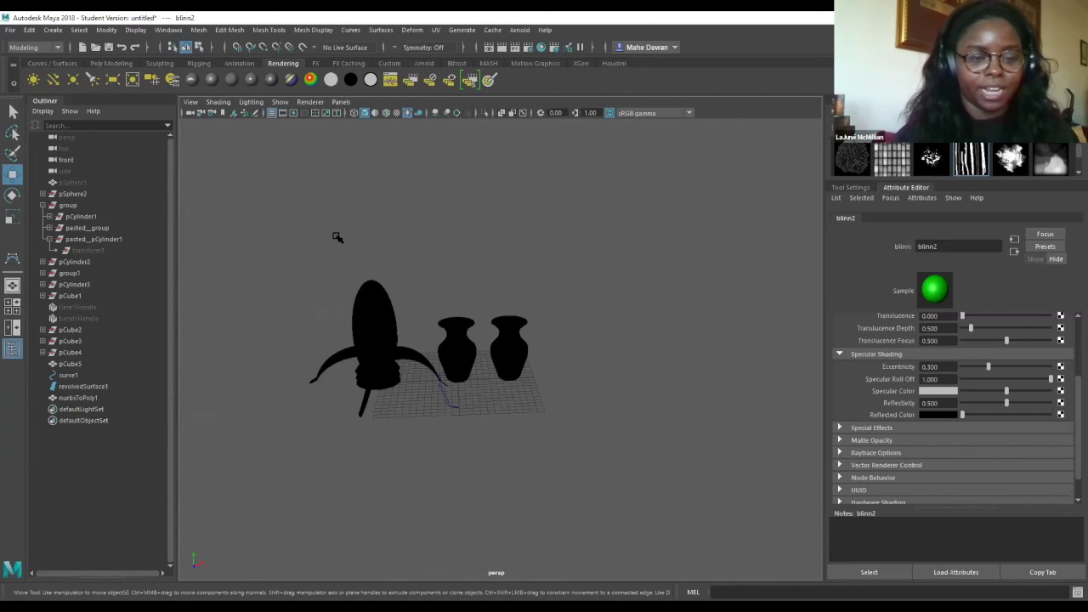
# Add a directional light to the scene and raise it above the vases.
pyautogui.scroll(3, 332, 228)
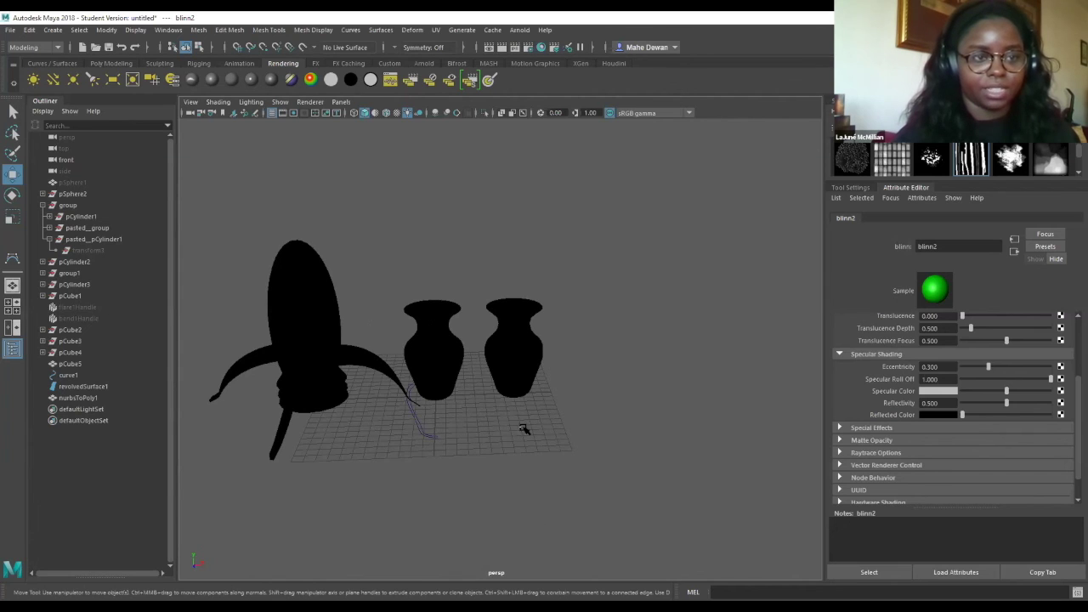
pyautogui.click(52, 79)
pyautogui.moveTo(441, 355); pyautogui.dragTo(407, 170)
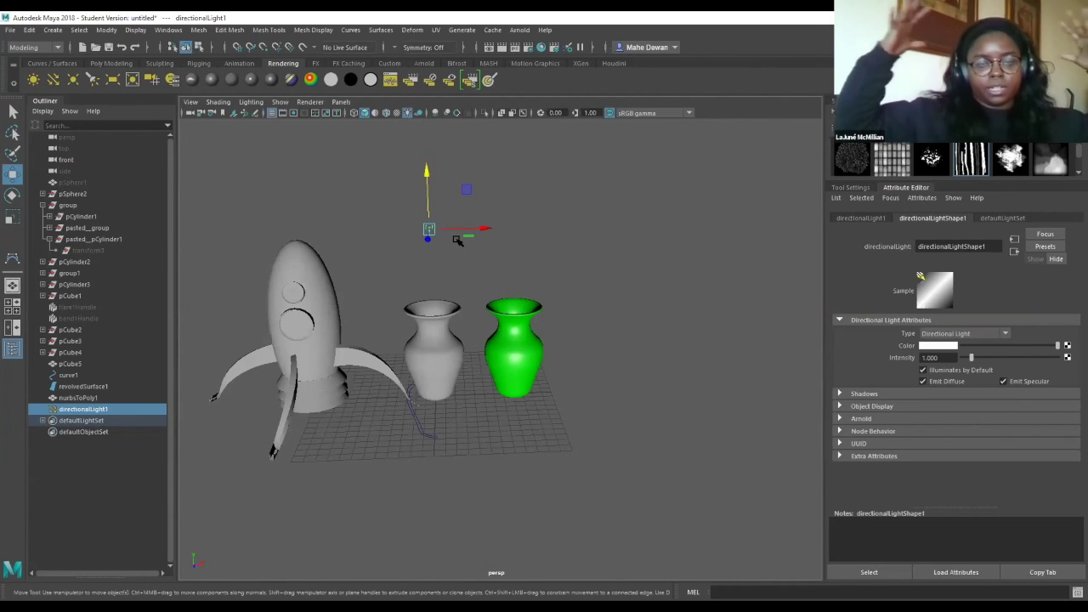
# Rotate the directional light so that it shines diagonally down onto the rocket and both vases.
pyautogui.press('e')
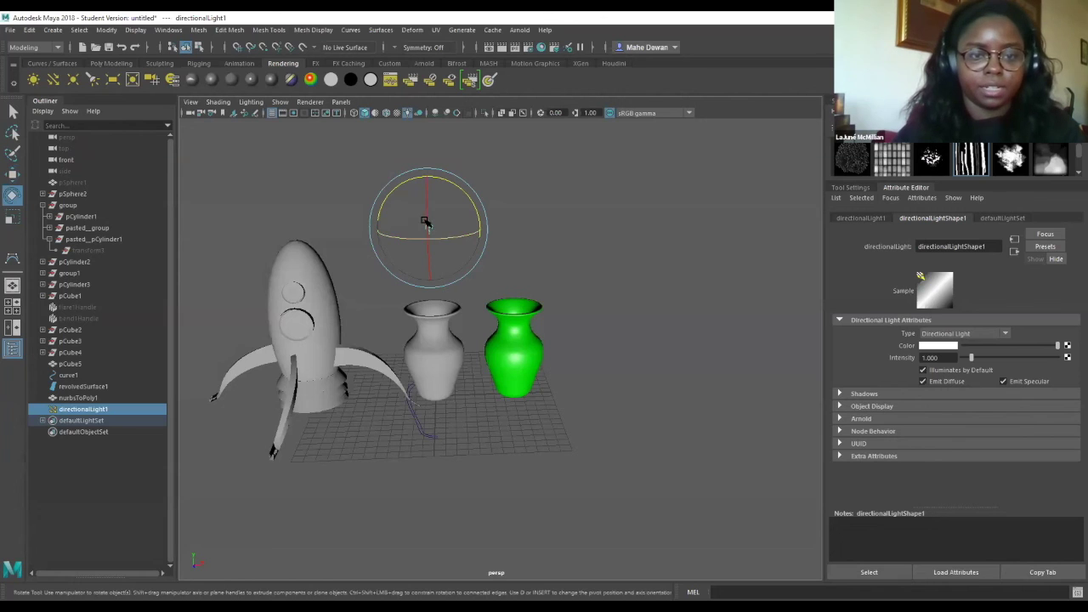
pyautogui.moveTo(419, 181)
pyautogui.mouseDown()
pyautogui.moveTo(382, 187)
pyautogui.moveTo(400, 181)
pyautogui.mouseUp()
pyautogui.keyDown('alt'); pyautogui.moveTo(523, 218); pyautogui.dragTo(324, 212); pyautogui.keyUp('alt')
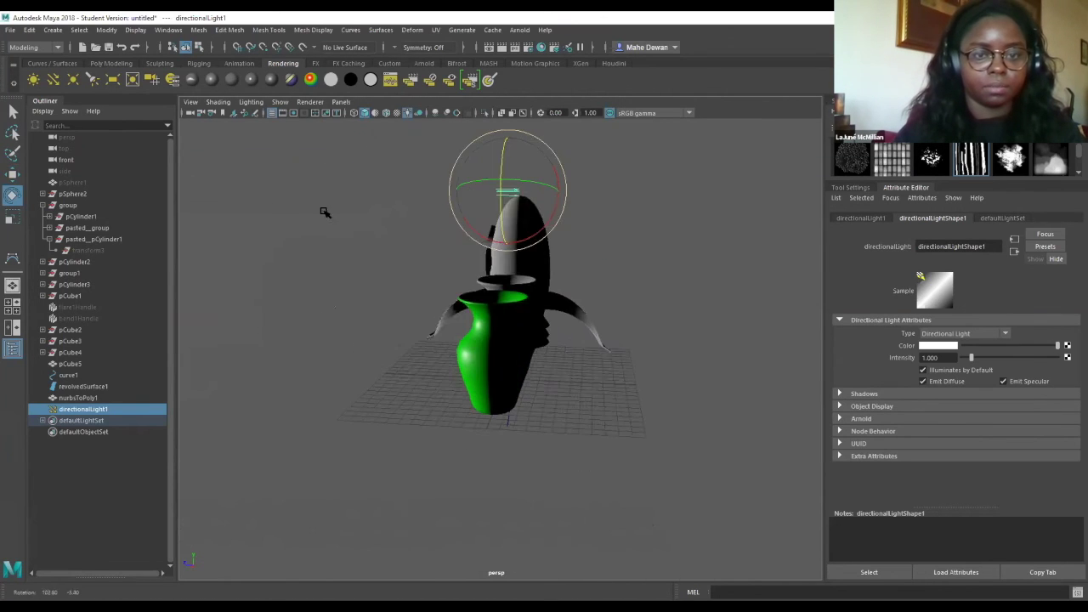
pyautogui.press('w')
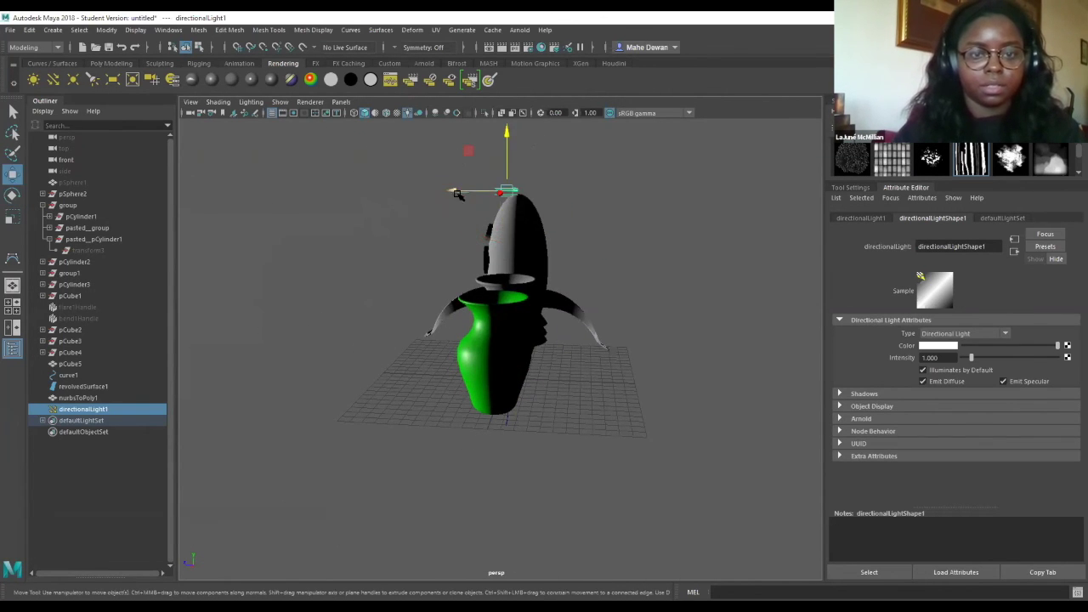
pyautogui.keyDown('alt'); pyautogui.moveTo(674, 296); pyautogui.dragTo(576, 397); pyautogui.keyUp('alt')
pyautogui.scroll(5, 431, 286)
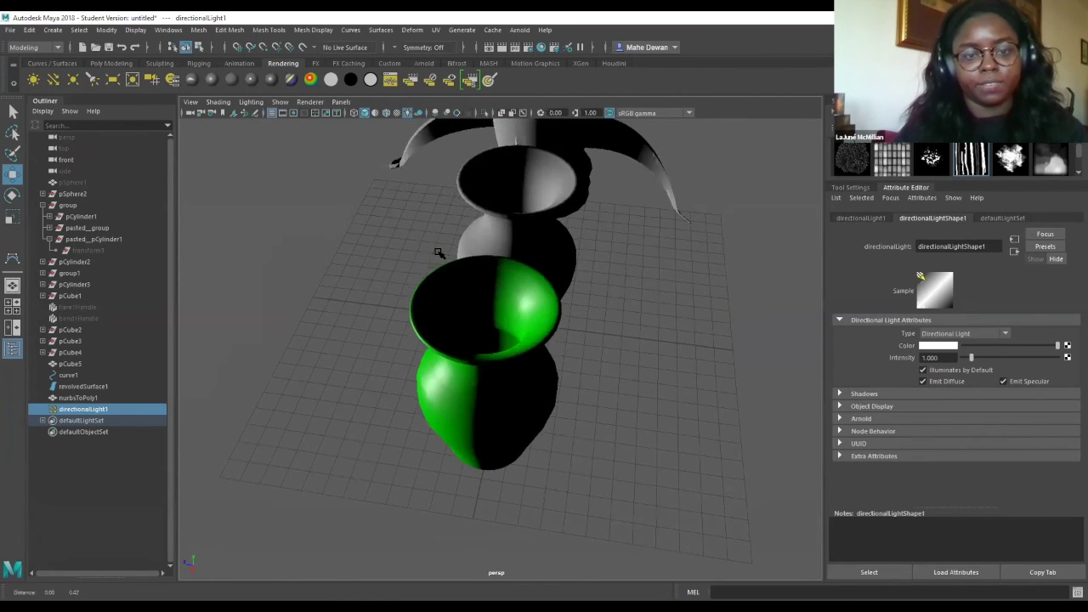
pyautogui.moveTo(431, 286)
pyautogui.keyDown('alt'); pyautogui.mouseDown()
pyautogui.moveTo(279, 289)
pyautogui.moveTo(293, 270)
pyautogui.moveTo(391, 299)
pyautogui.moveTo(386, 248)
pyautogui.moveTo(403, 243)
pyautogui.moveTo(328, 378)
pyautogui.moveTo(603, 365)
pyautogui.moveTo(696, 349)
pyautogui.moveTo(697, 365)
pyautogui.moveTo(674, 325)
pyautogui.moveTo(646, 431)
pyautogui.moveTo(412, 441)
pyautogui.mouseUp(); pyautogui.keyUp('alt')
pyautogui.scroll(-3, 291, 262)
pyautogui.press('e')
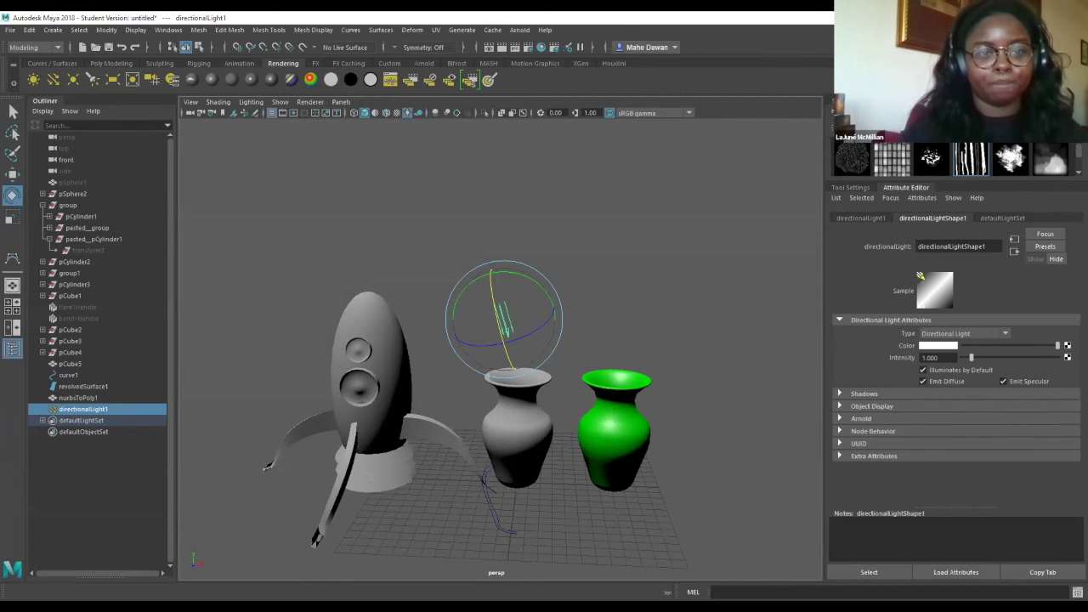
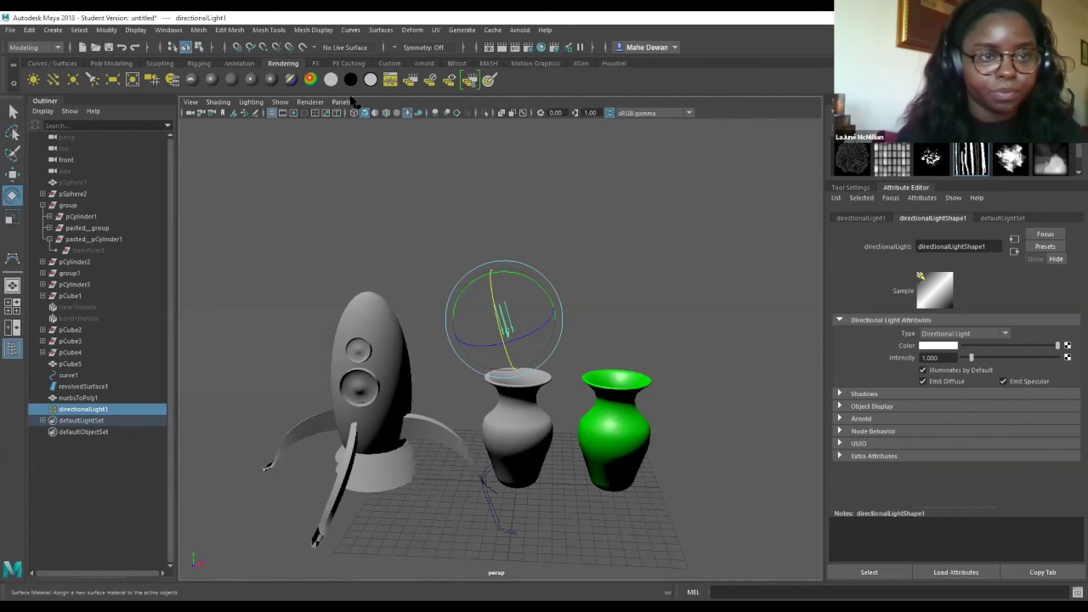
# Add an Arnold skydome light surrounding the rocket and both vases.
pyautogui.click(424, 65)
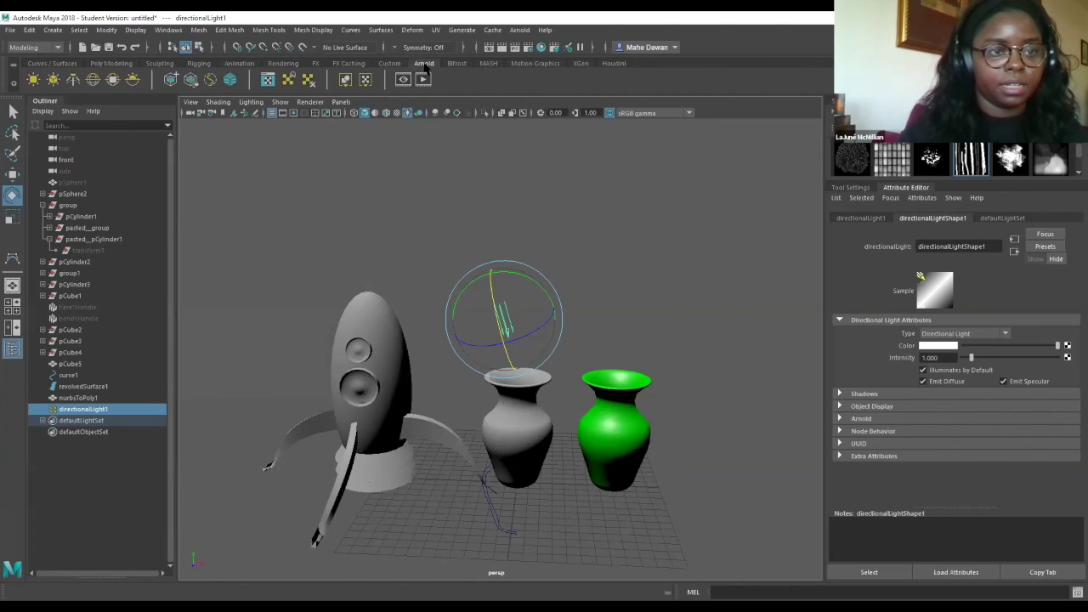
pyautogui.click(93, 79)
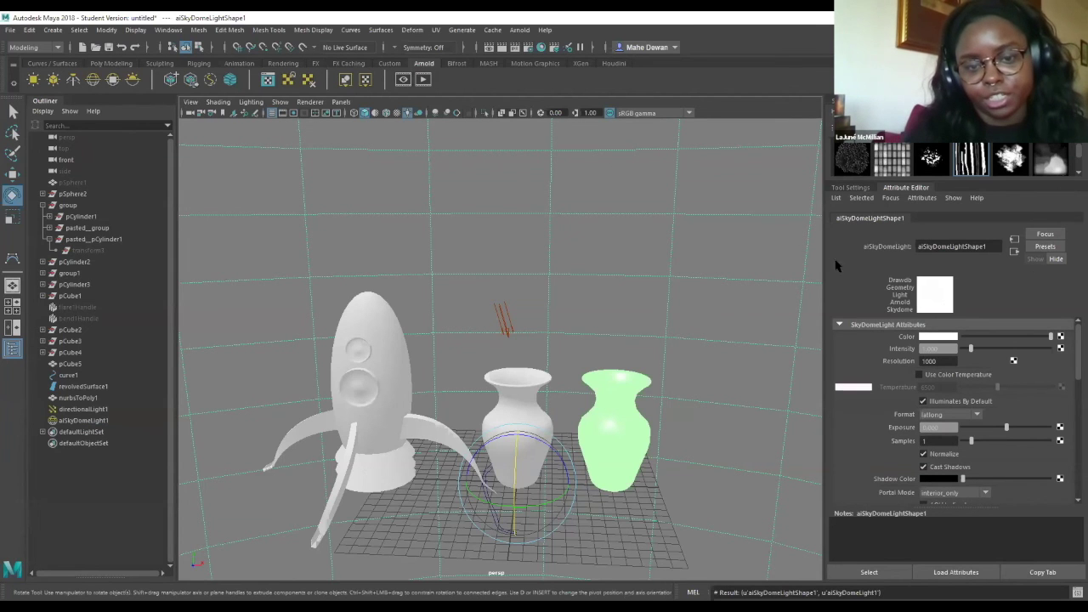
pyautogui.scroll(-1, 451, 280)
pyautogui.scroll(3, 476, 380)
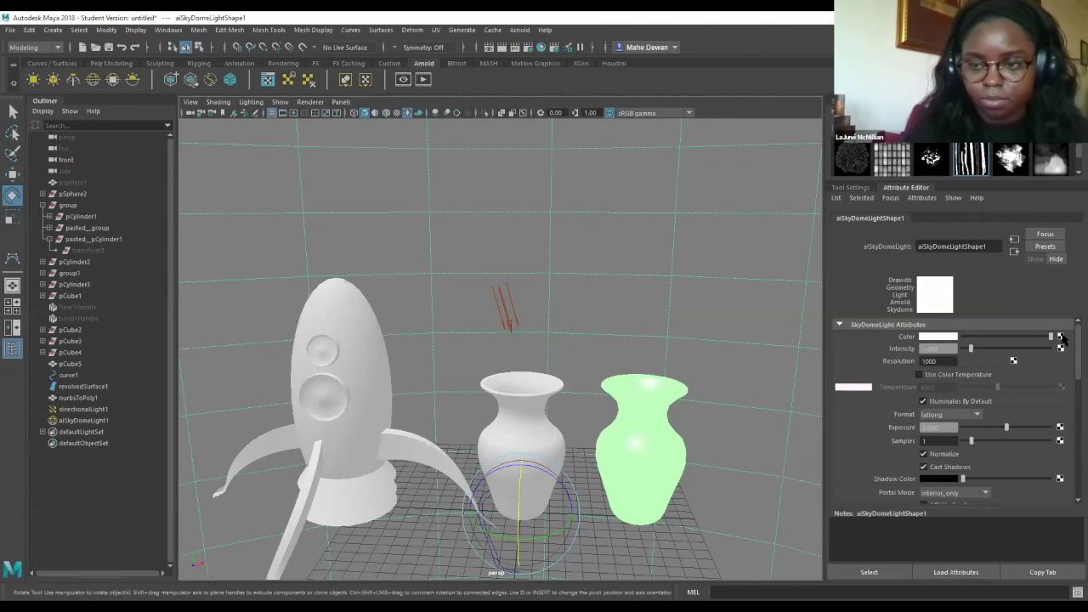
# Map a File texture onto the skydome light's Color attribute.
pyautogui.click(1061, 337)
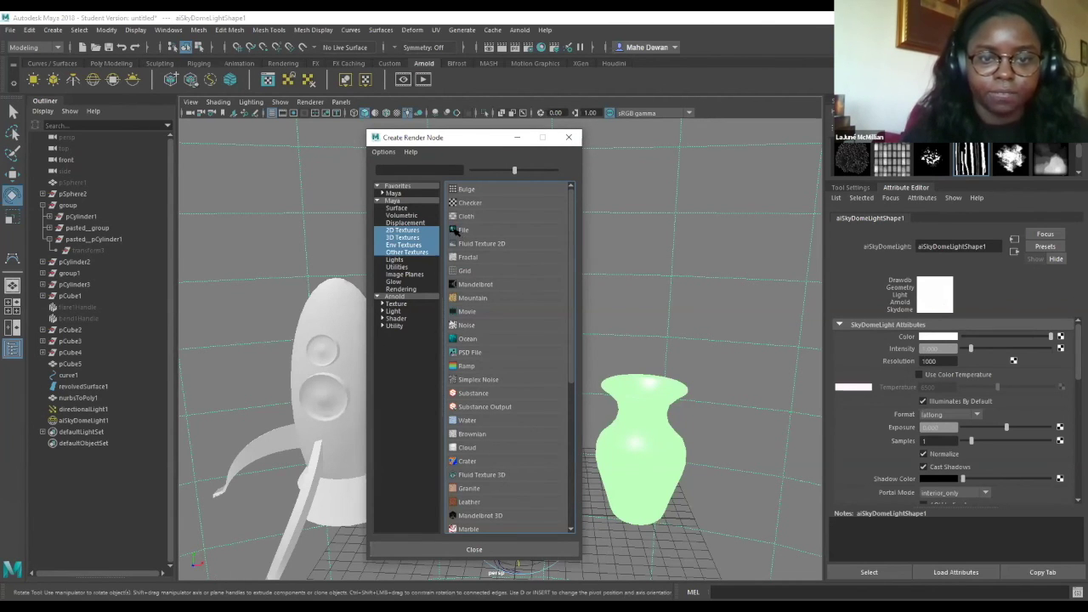
pyautogui.click(459, 229)
pyautogui.scroll(4, 564, 223)
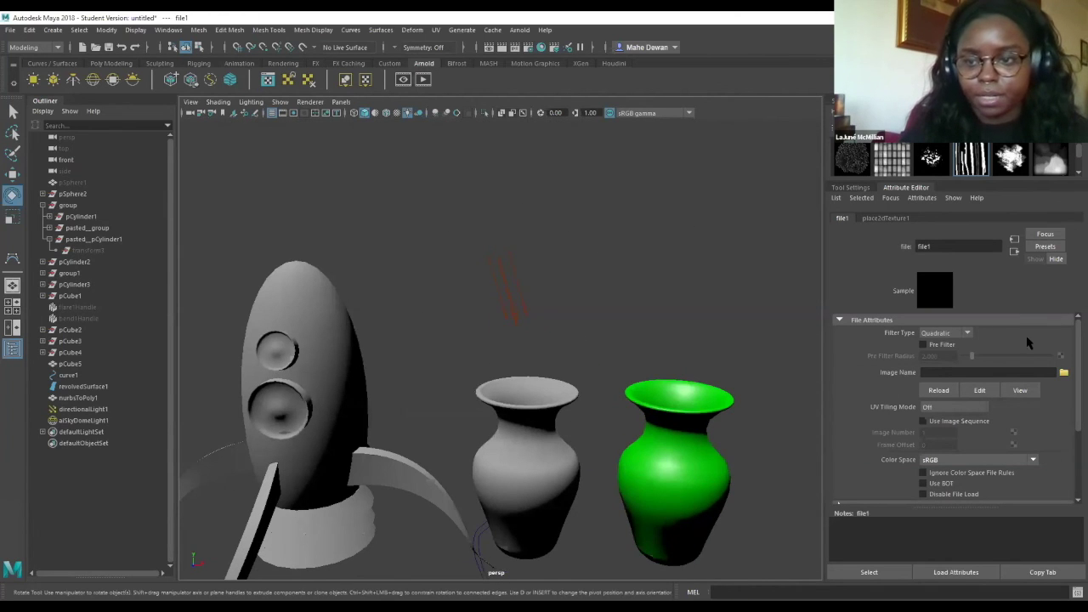
# Load chinese_garden_16k.hdr from the Downloads folder as the image of the skydome's file texture.
pyautogui.click(1064, 373)
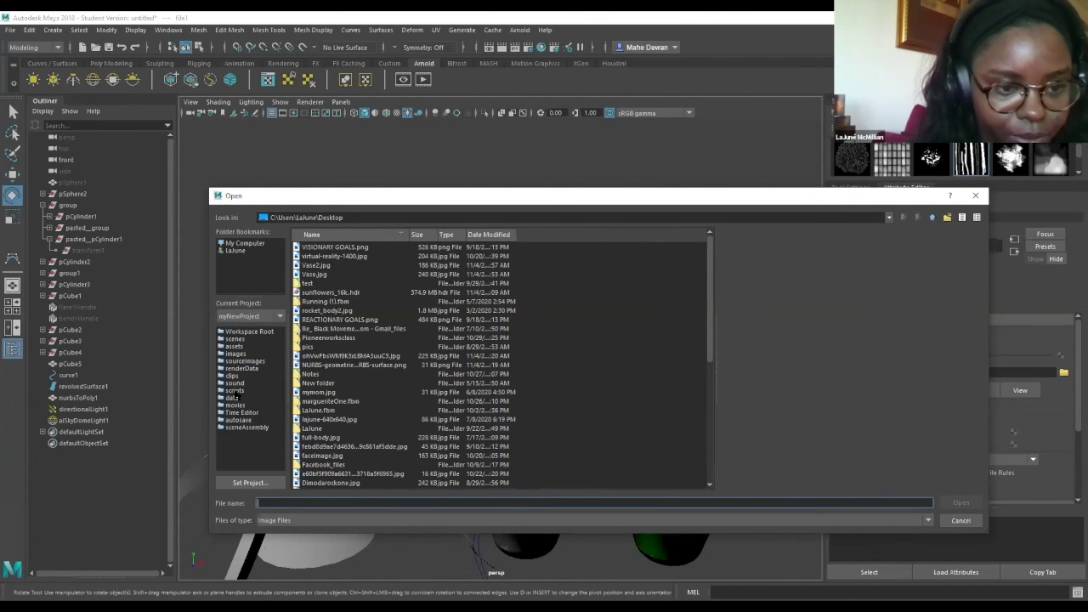
pyautogui.click(245, 251)
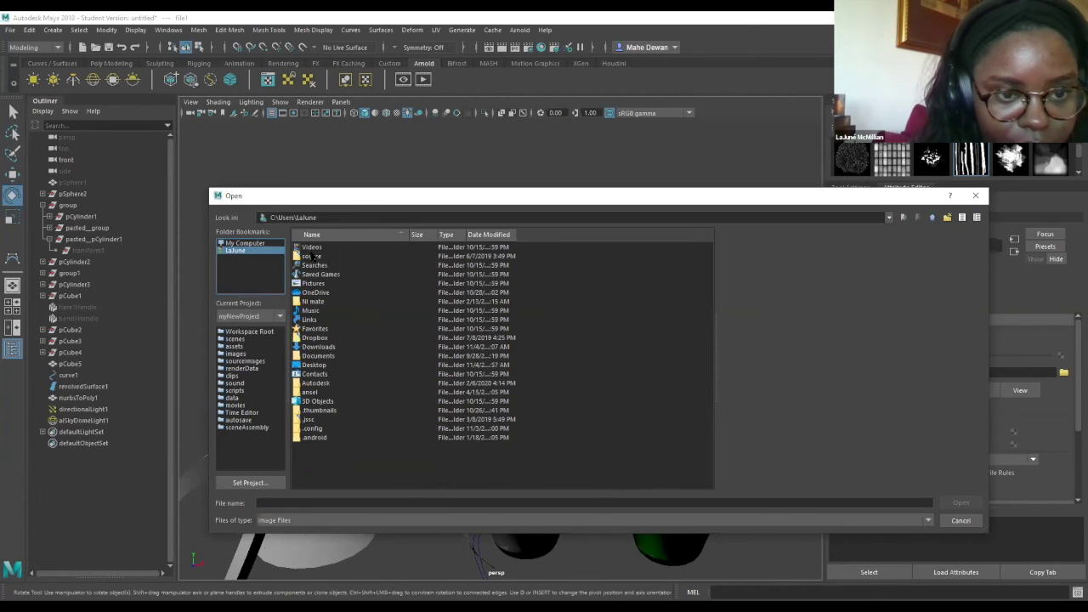
pyautogui.doubleClick(320, 348)
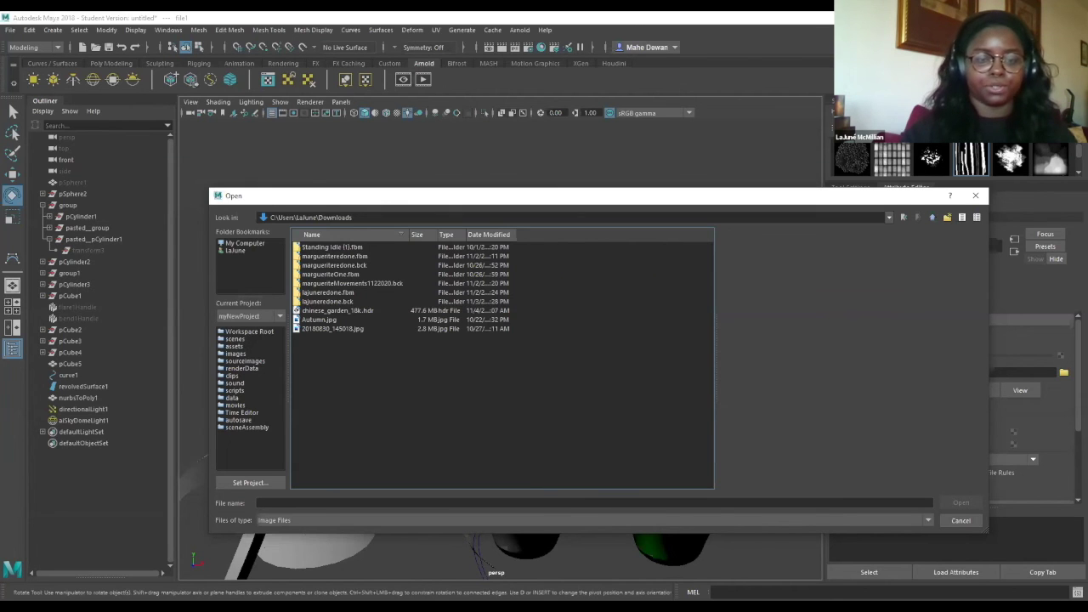
pyautogui.press('Escape')
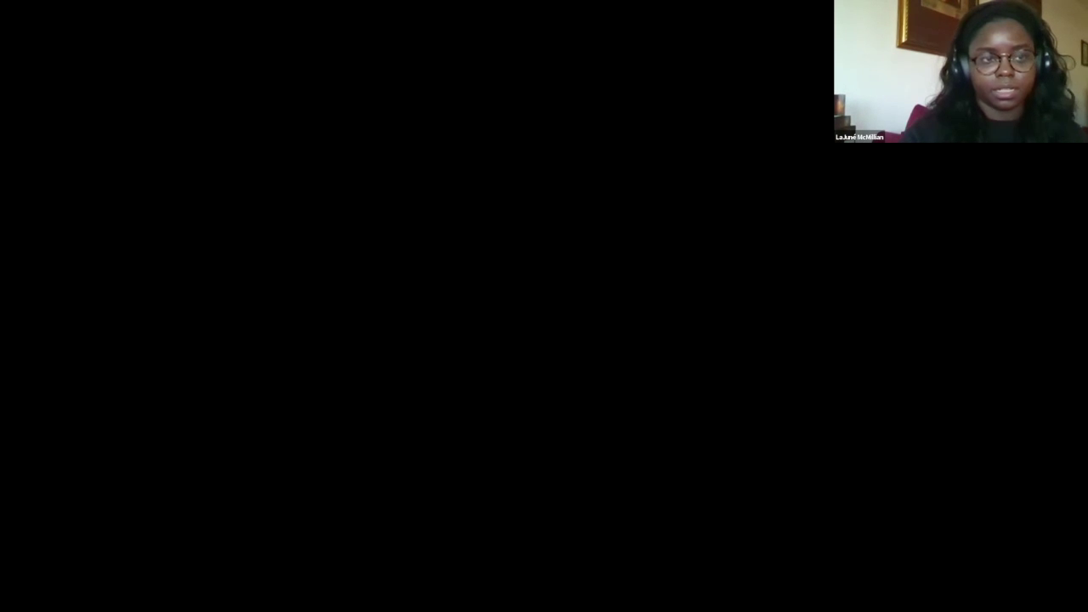
pyautogui.scroll(4, 77, 55)
pyautogui.scroll(2, 76, 55)
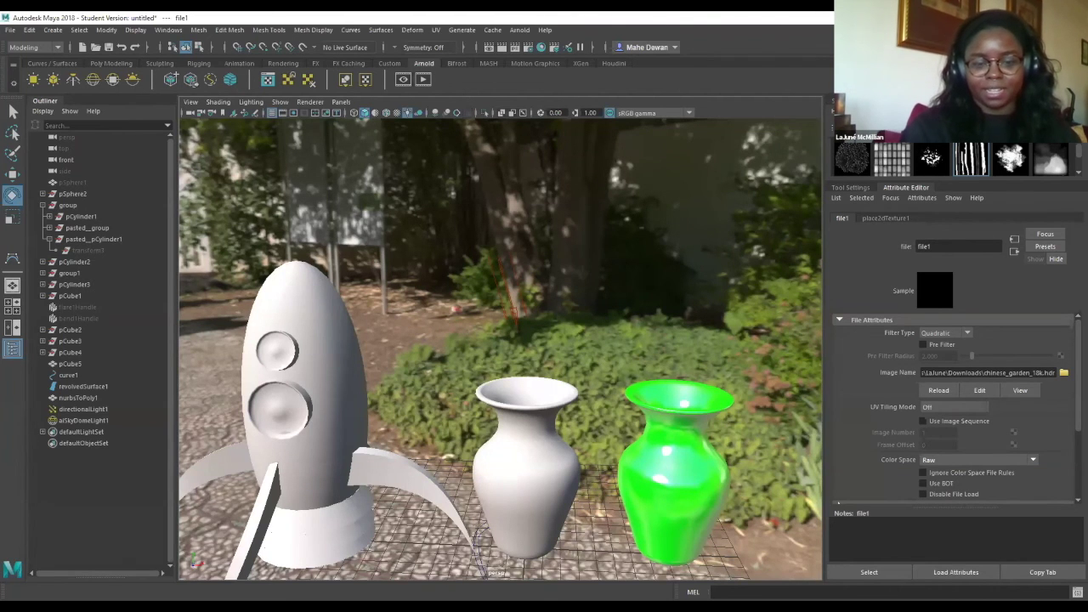
# Examine the garden environment surrounding the models from a distance and from other angles, and return close to the rocket and vases.
pyautogui.scroll(-10, 480, 350)
pyautogui.keyDown('alt'); pyautogui.moveTo(480, 349); pyautogui.dragTo(515, 374); pyautogui.keyUp('alt')
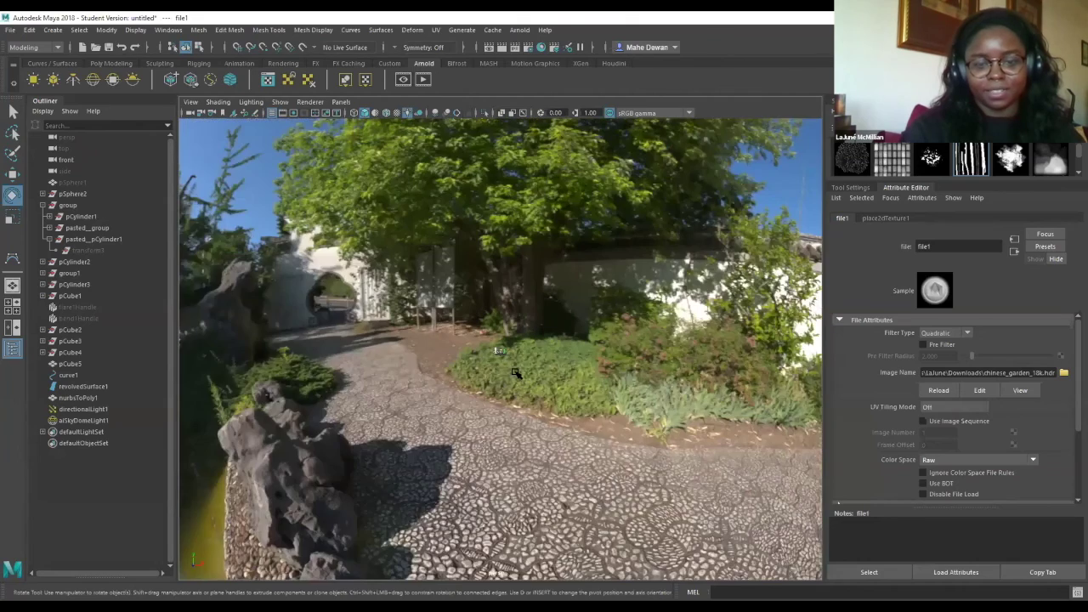
pyautogui.keyDown('alt'); pyautogui.moveTo(699, 459); pyautogui.dragTo(747, 367); pyautogui.keyUp('alt')
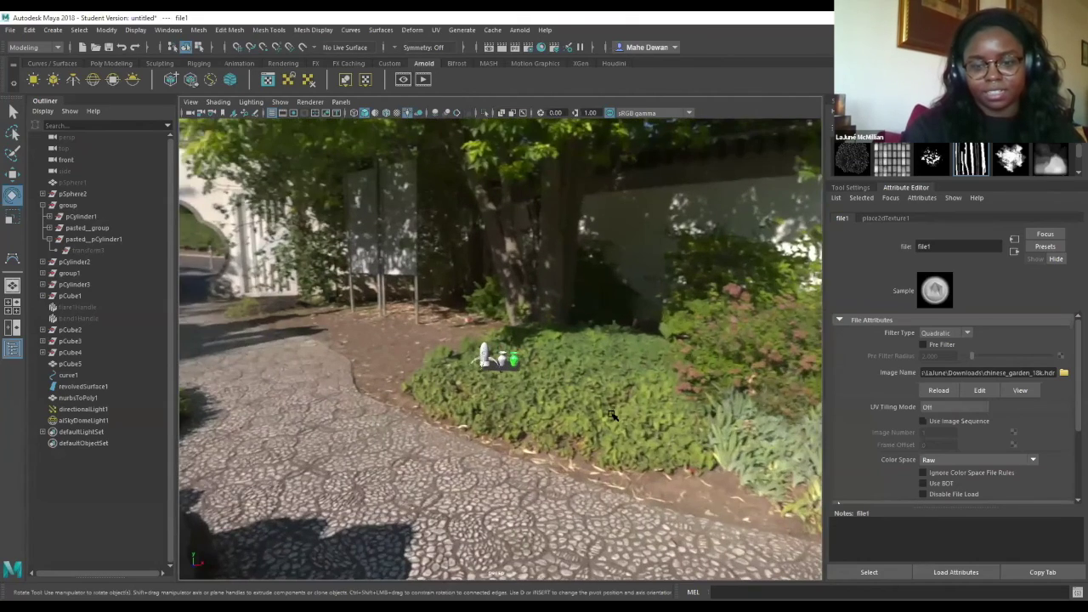
pyautogui.scroll(10, 614, 415)
pyautogui.scroll(-5, 506, 564)
pyautogui.scroll(8, 506, 564)
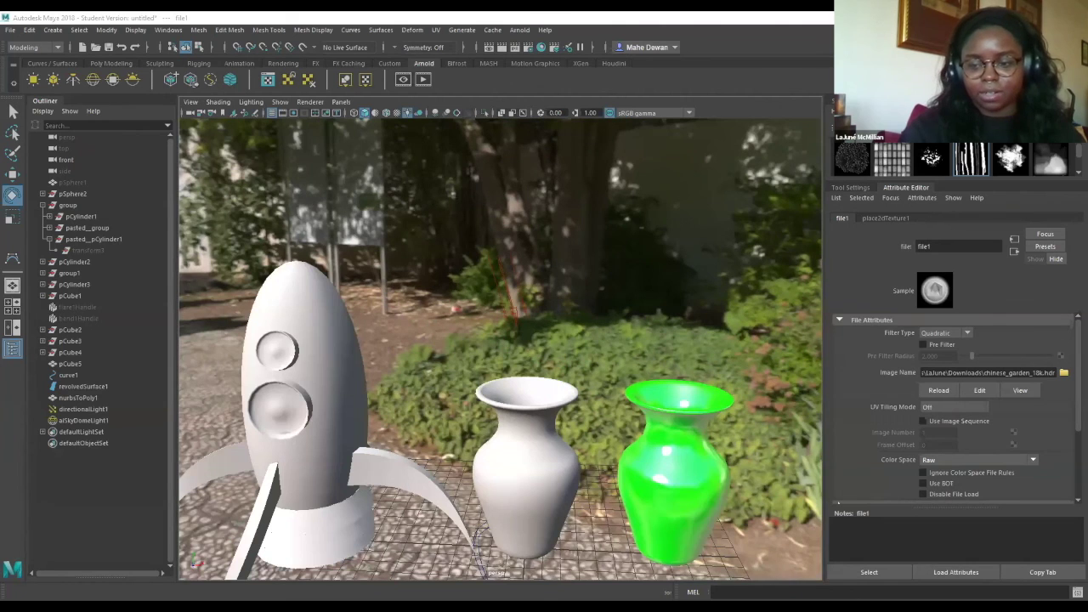